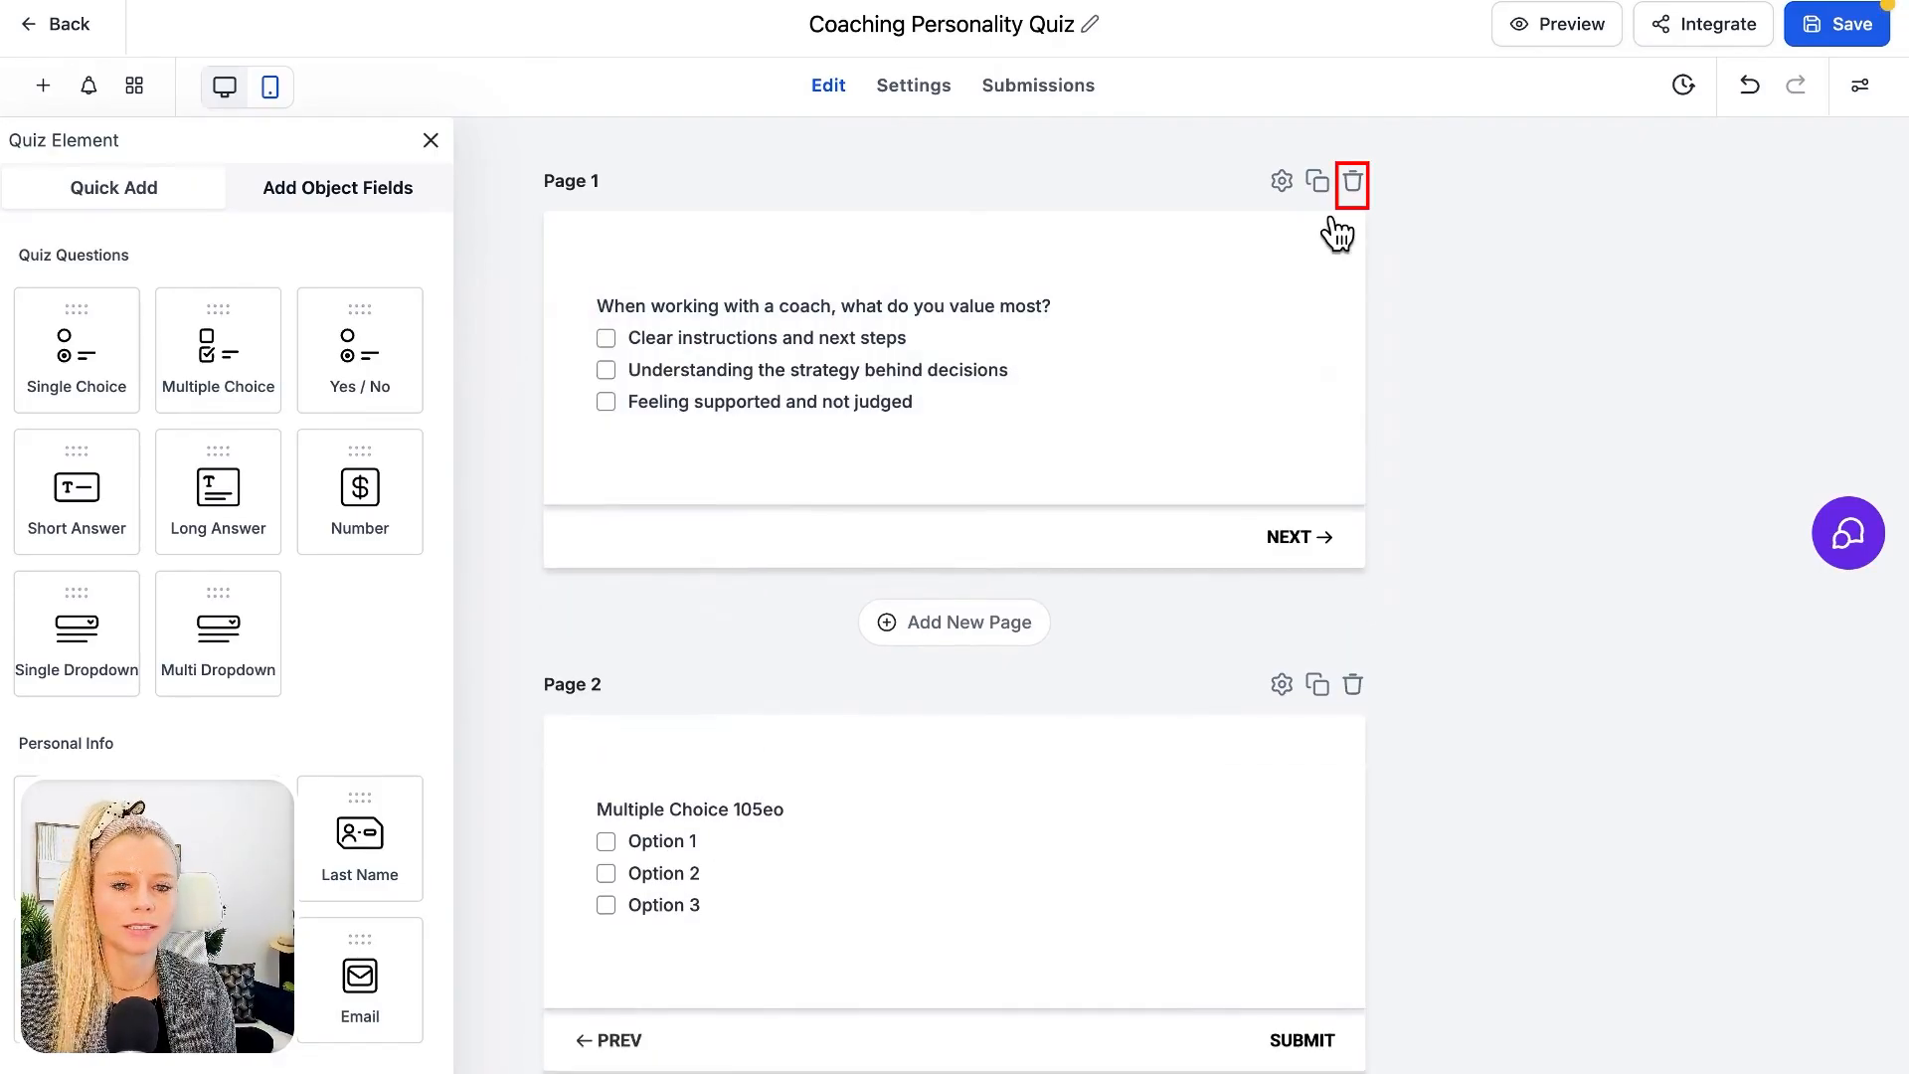
Delete the quiz page containing the question about what is valued most in a coach
left_click(1355, 181)
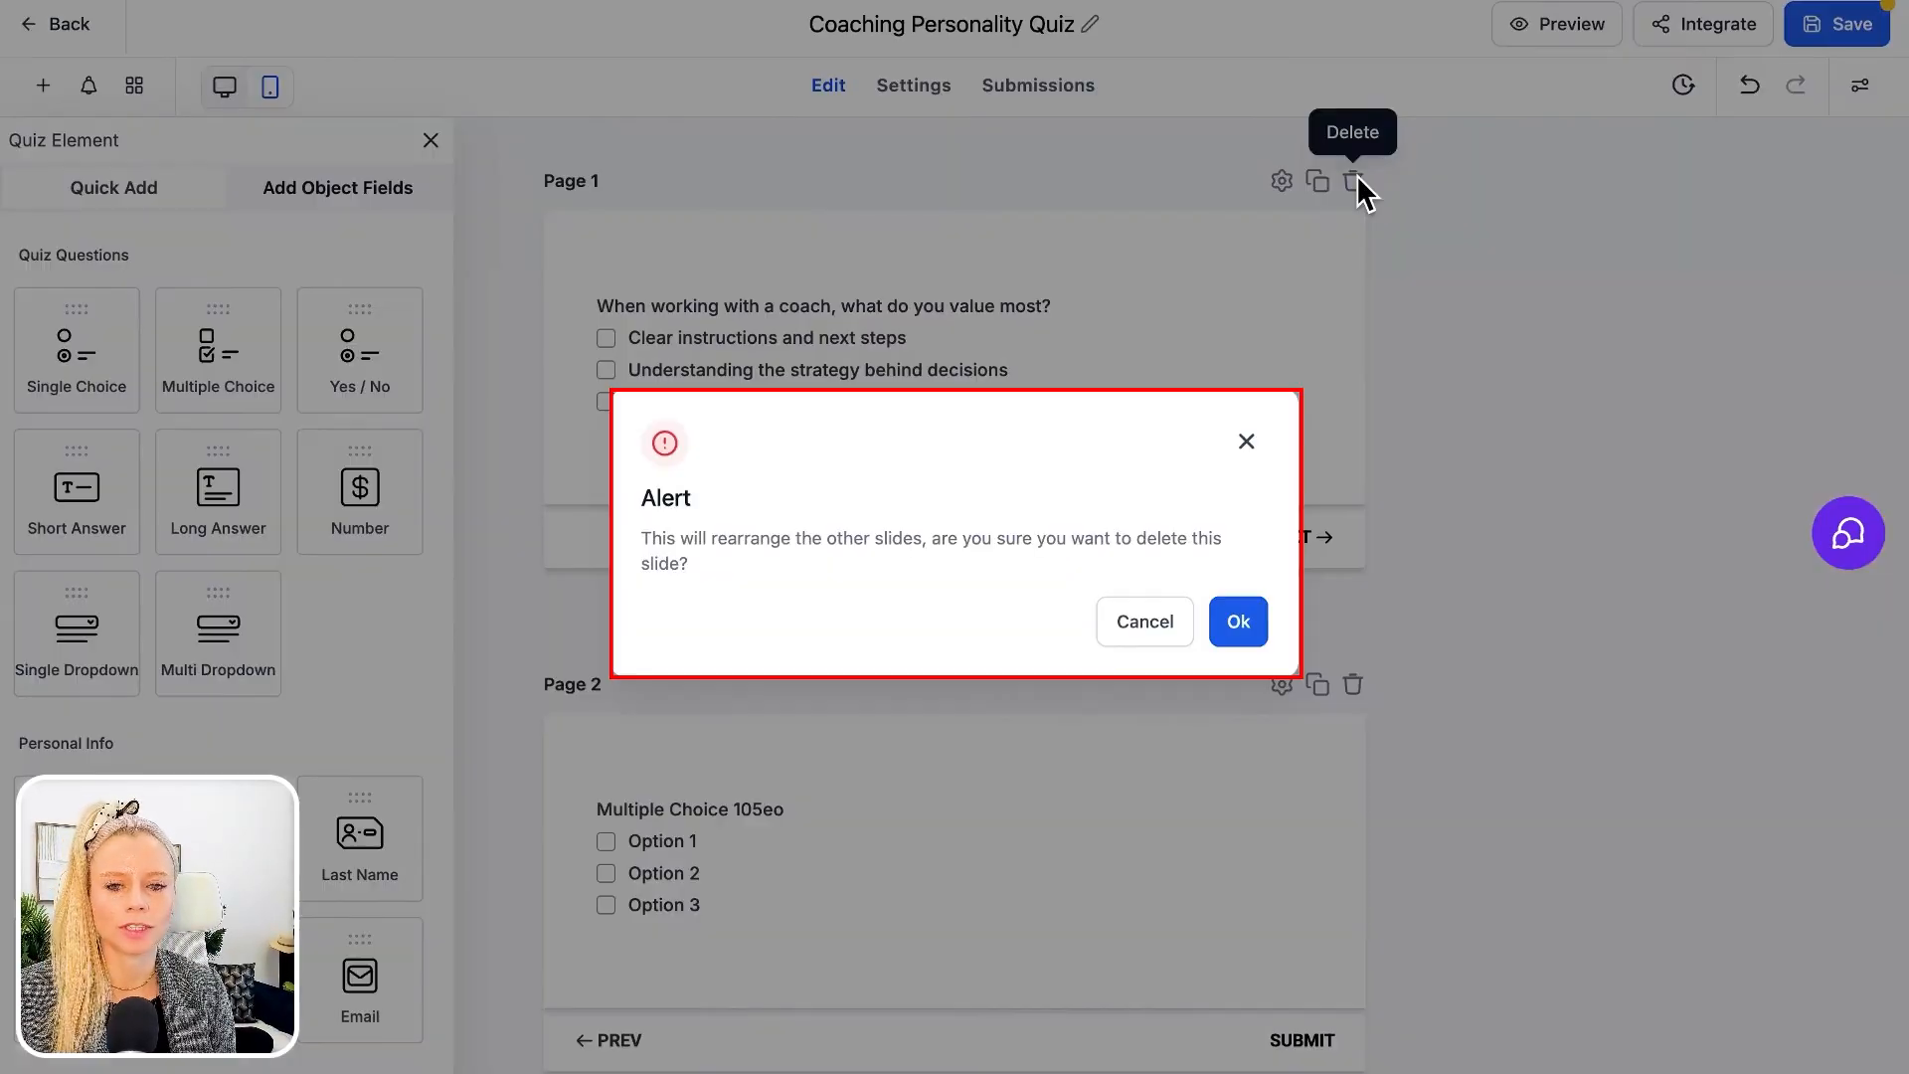
left_click(1236, 624)
Set the multiple choice question's text to "If you feel stuck in your business, you want your coach to"
left_click(701, 309)
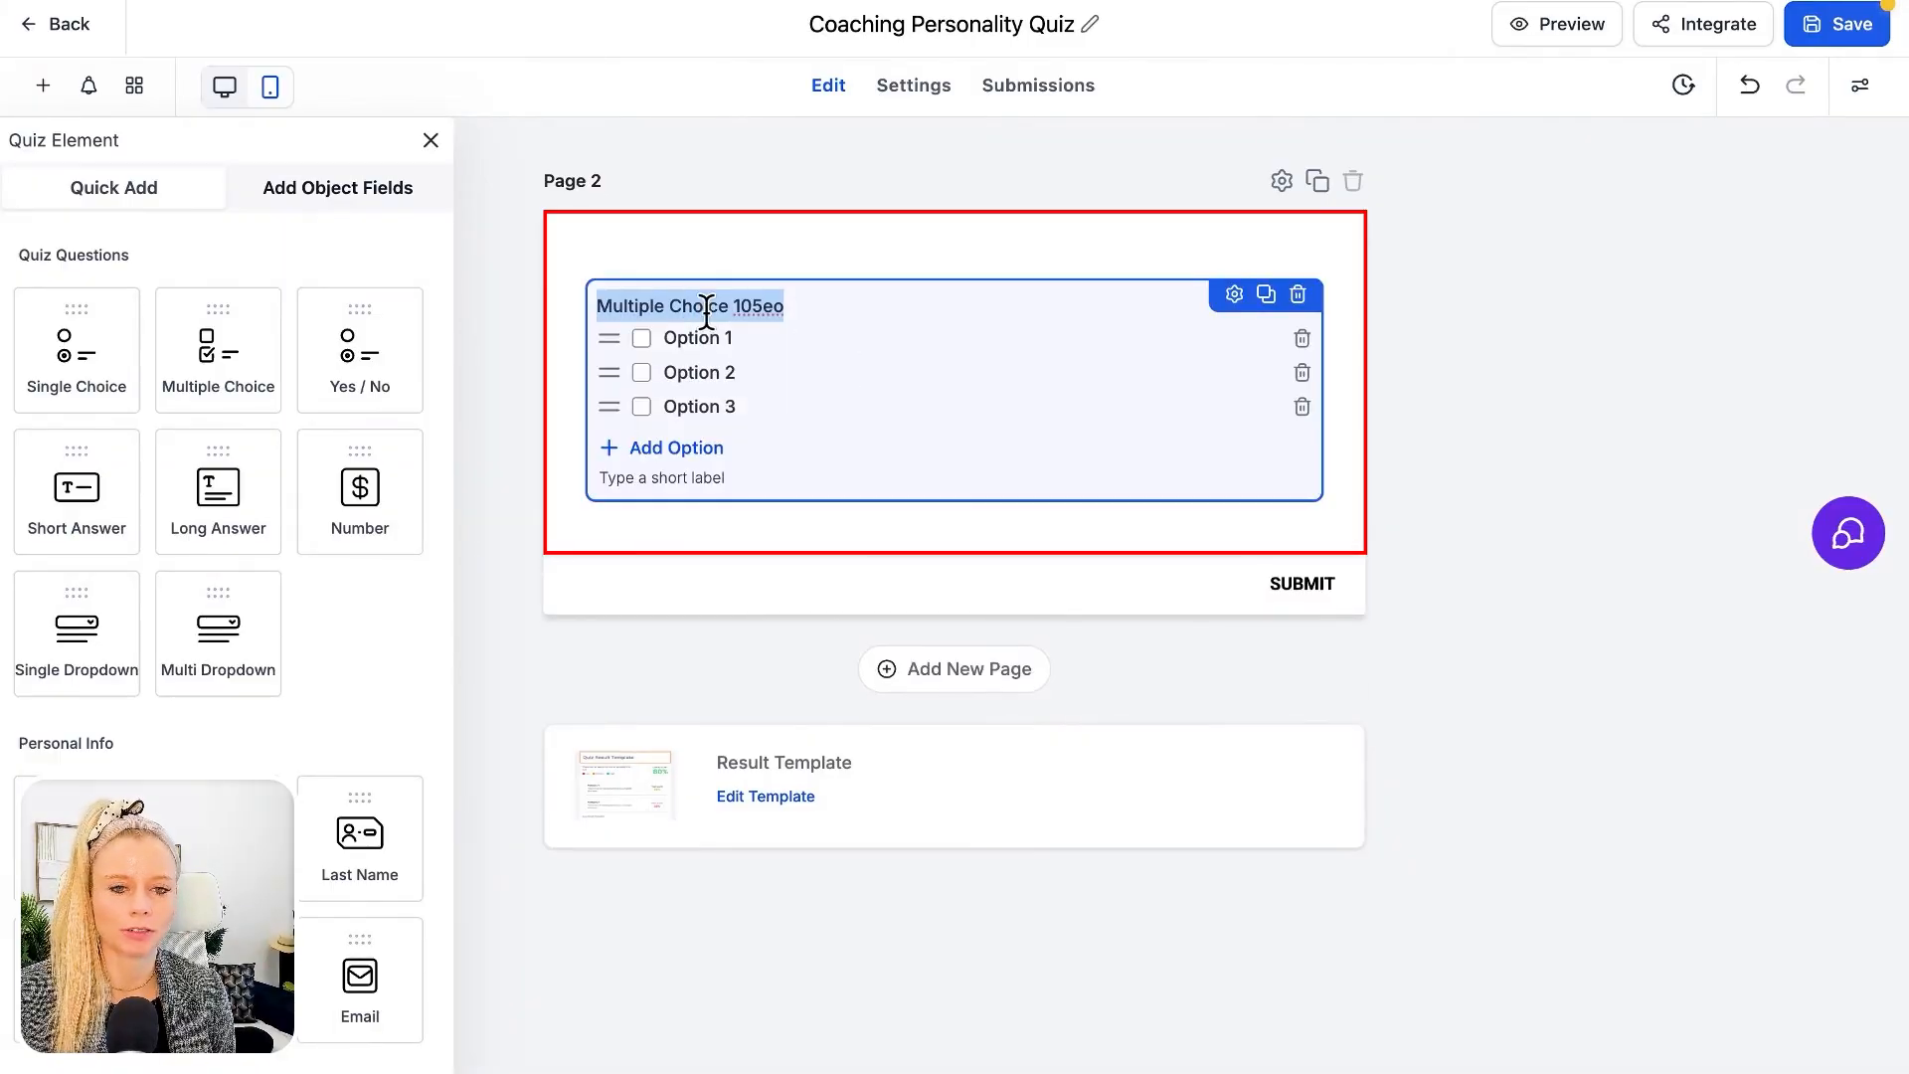
left_click(1234, 295)
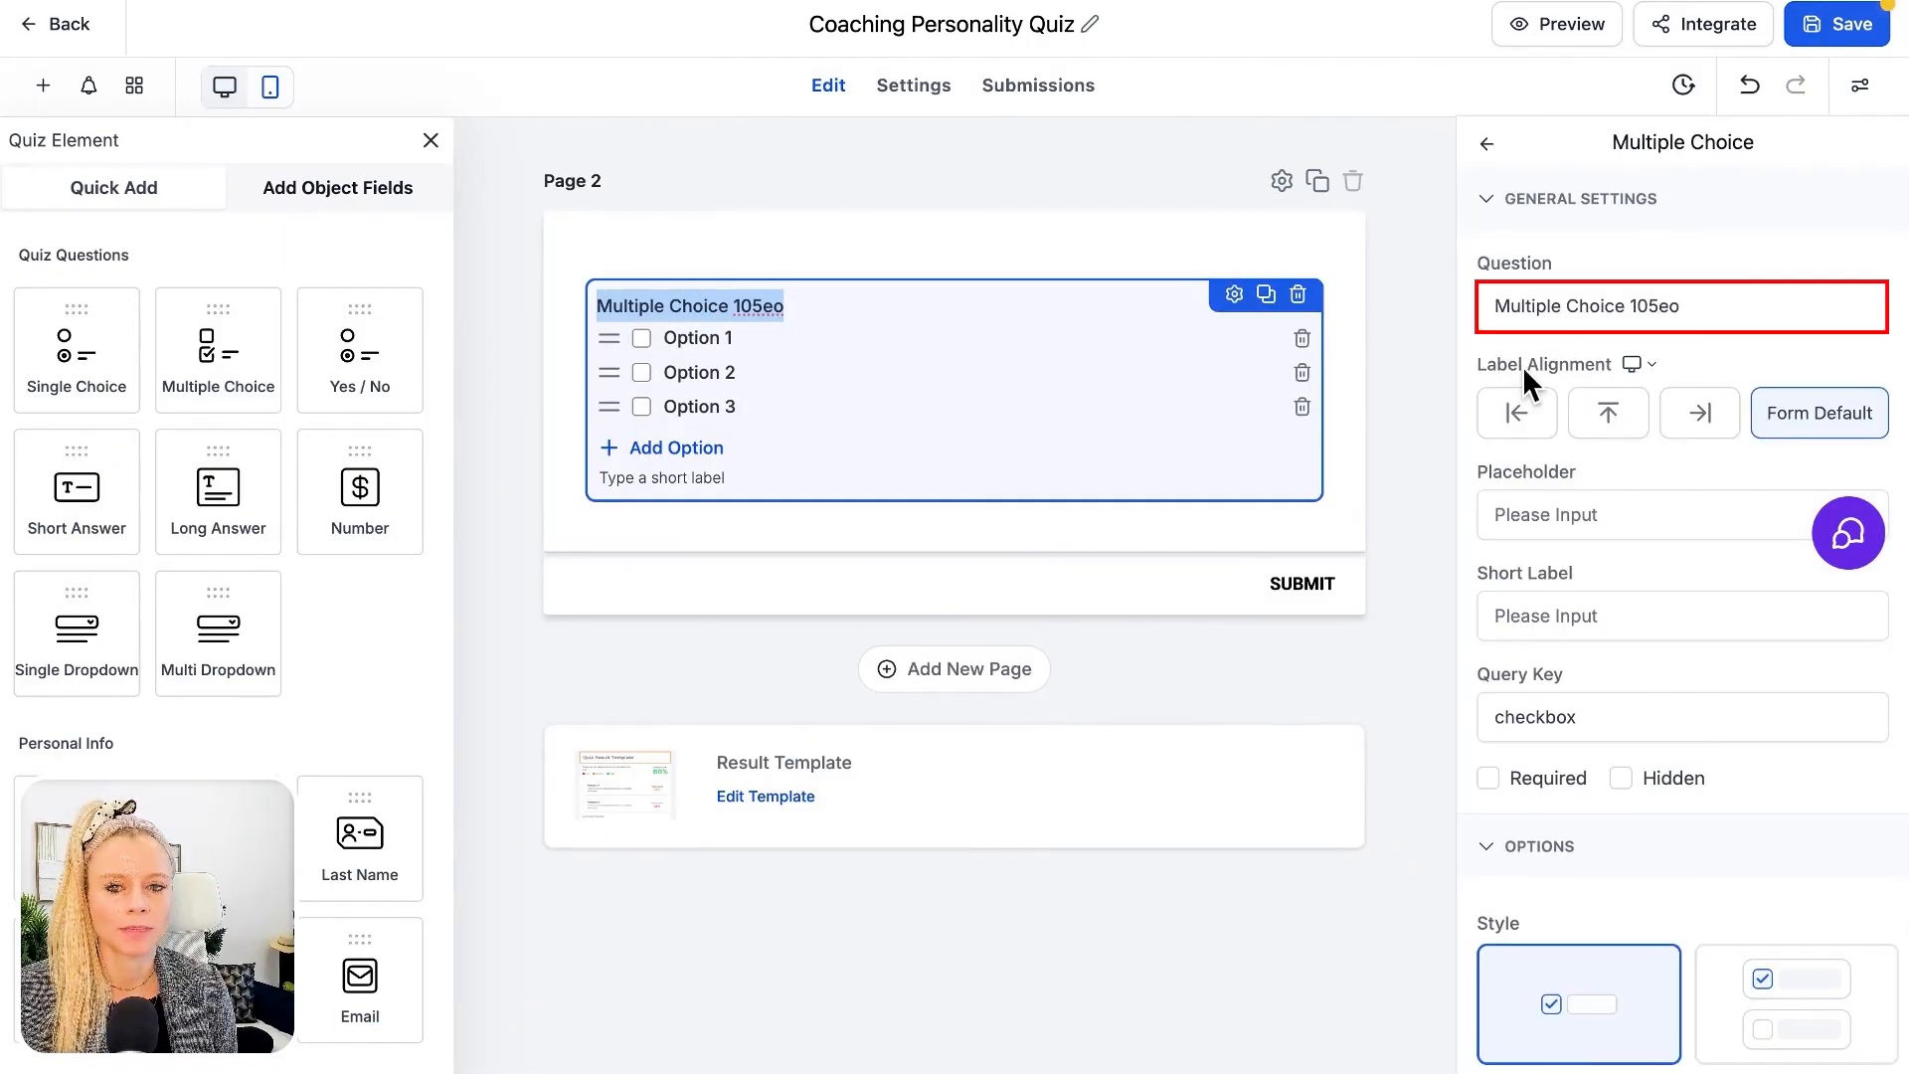
left_click(1629, 305)
left_click(1541, 305)
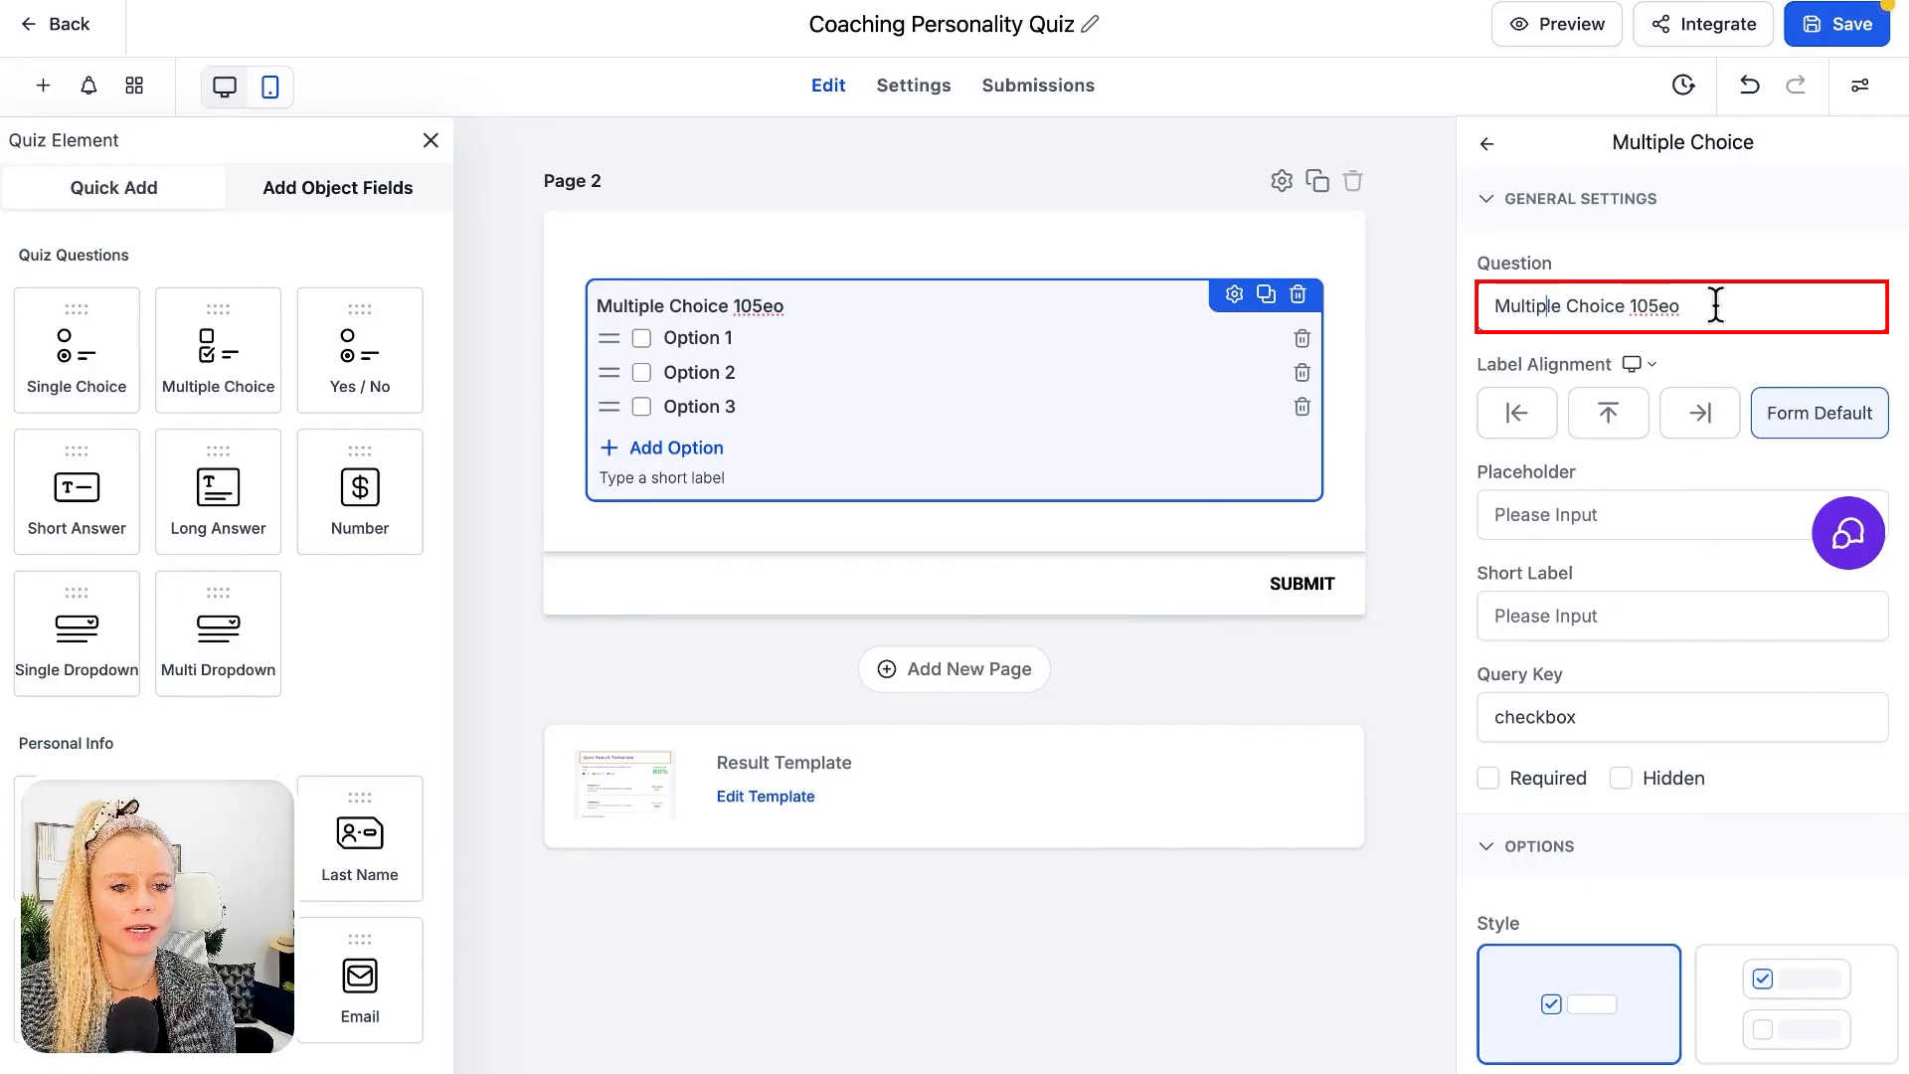
left_click_drag(1715, 305, 1489, 336)
type("When working with a coach, what do you value most?")
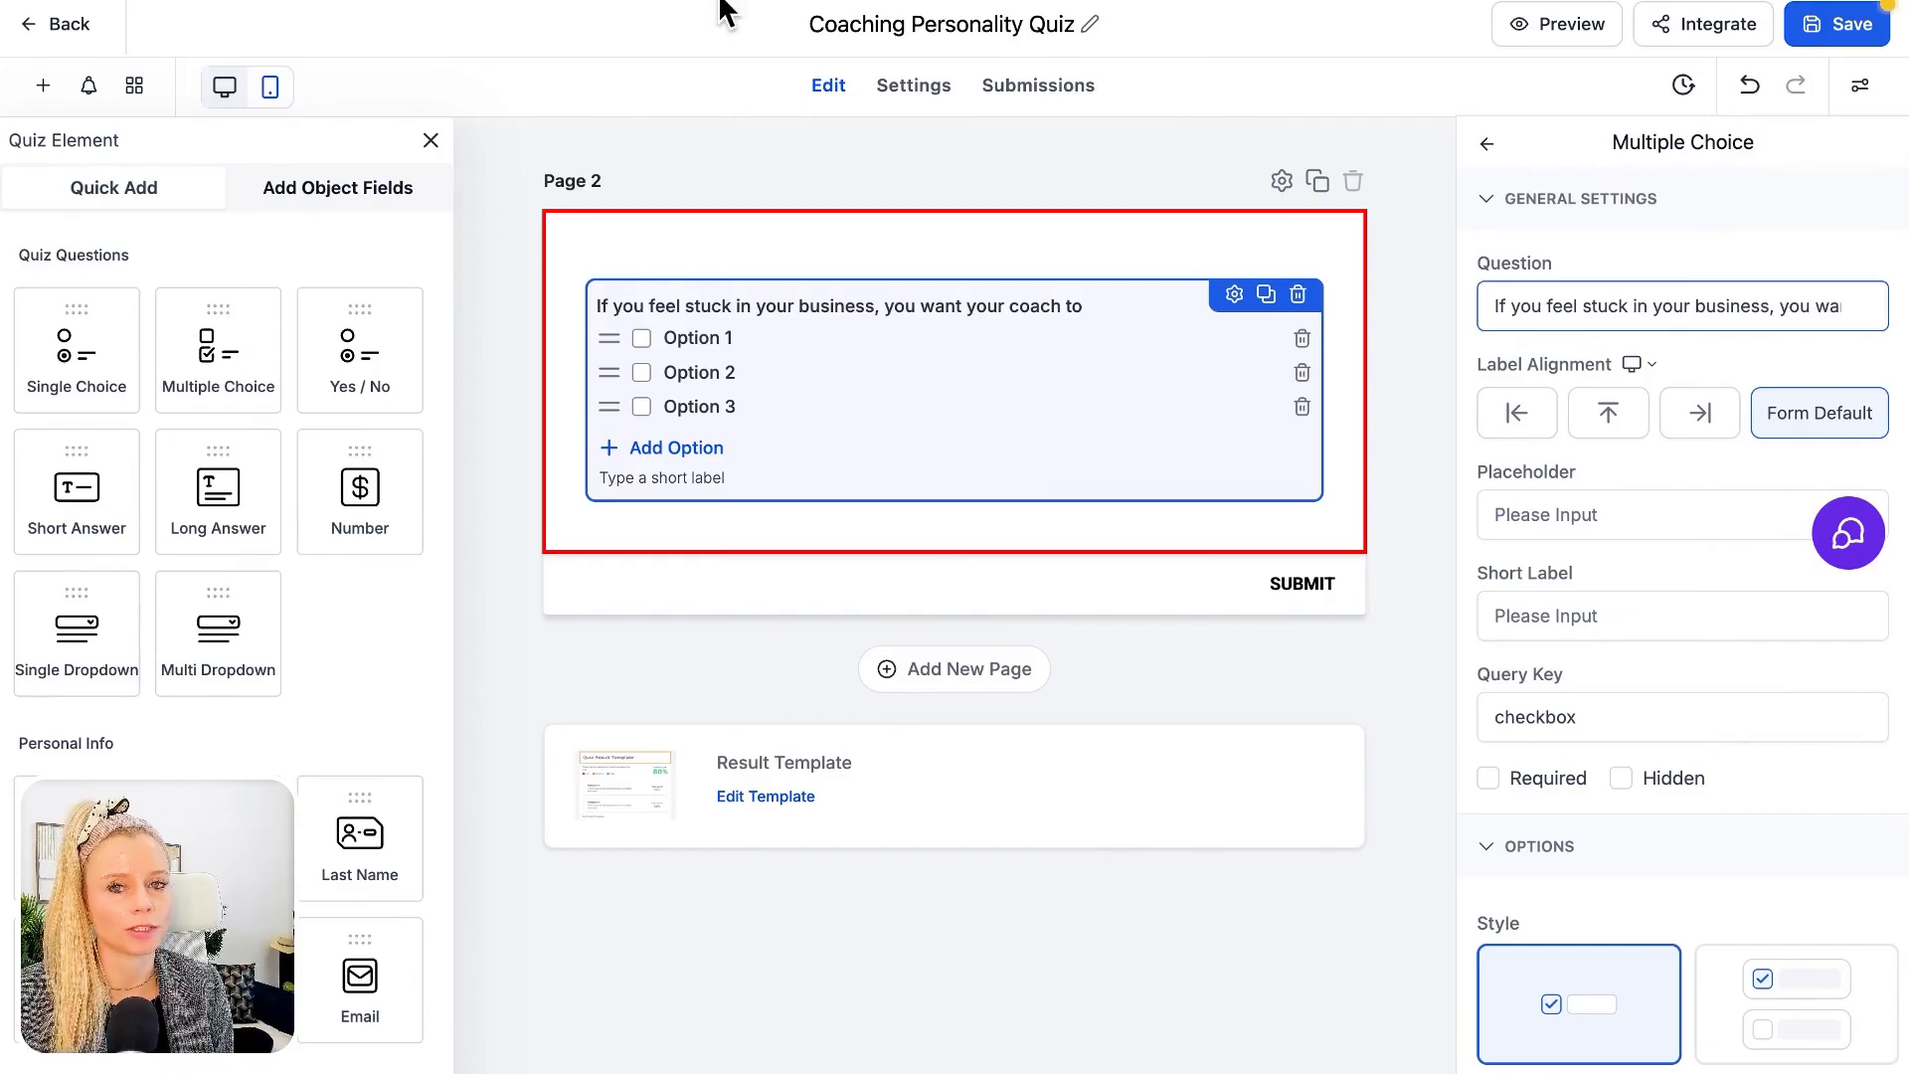
Rename the question's first option as "Tell me exactly what to do next"
double_click(717, 338)
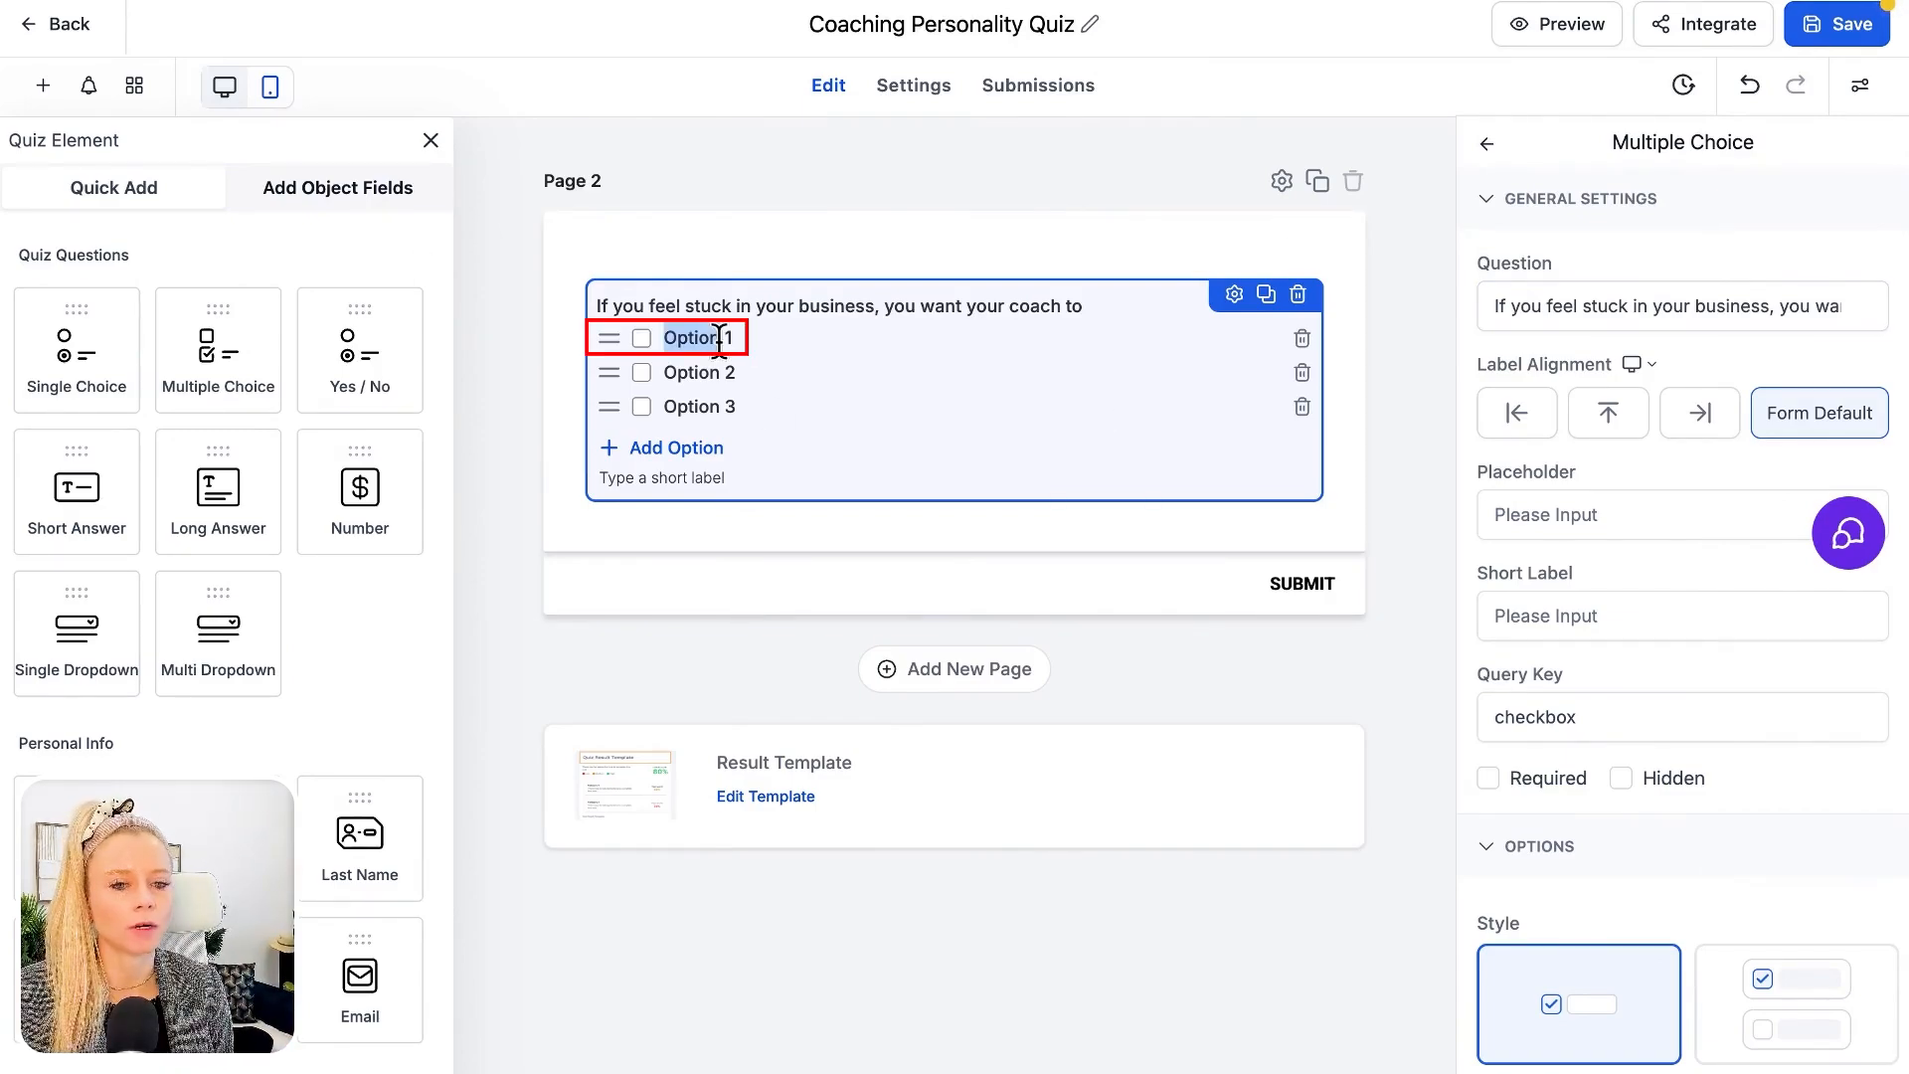
scroll(1739, 590, "down", 10)
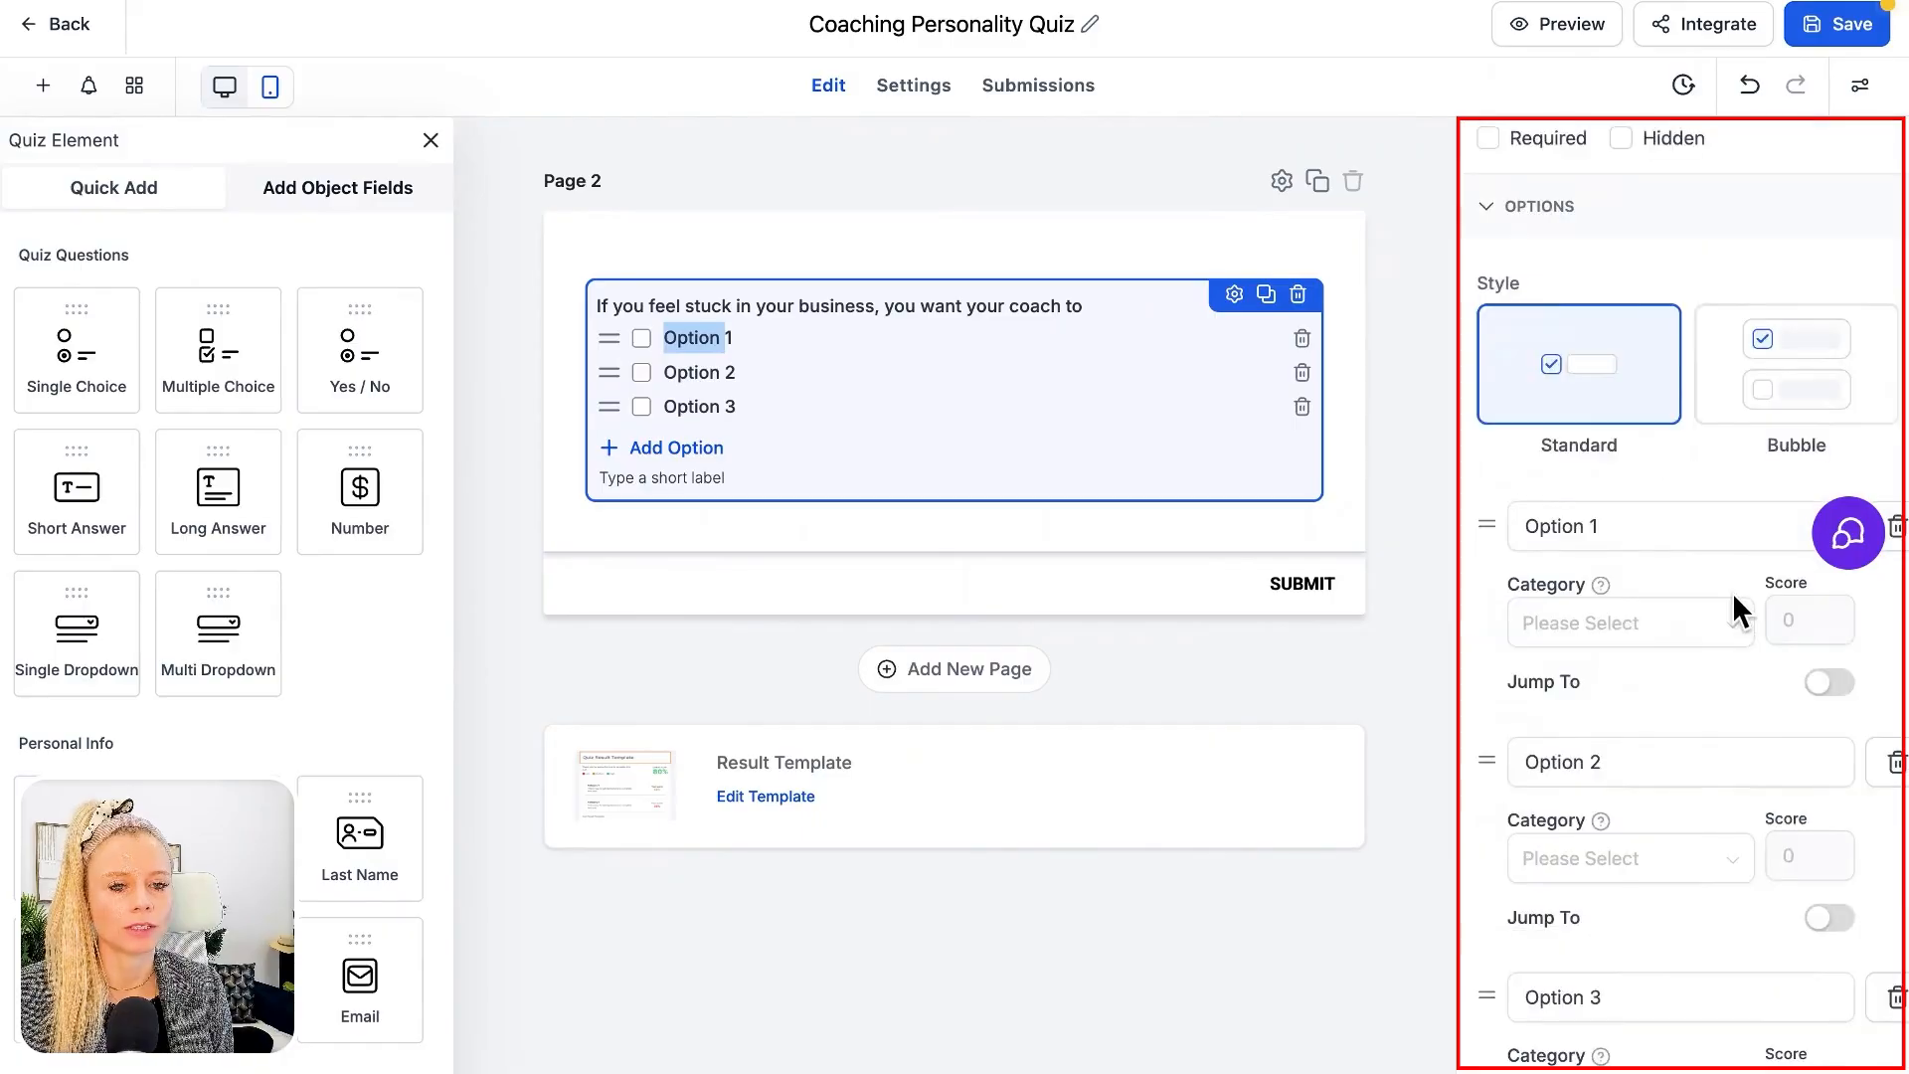
left_click(1650, 231)
key("BackSpace")
key("BackSpace")
key("BackSpace")
key("BackSpace")
key("BackSpace")
key("BackSpace")
key("BackSpace")
key("BackSpace")
type("Tell me exactly what to do next")
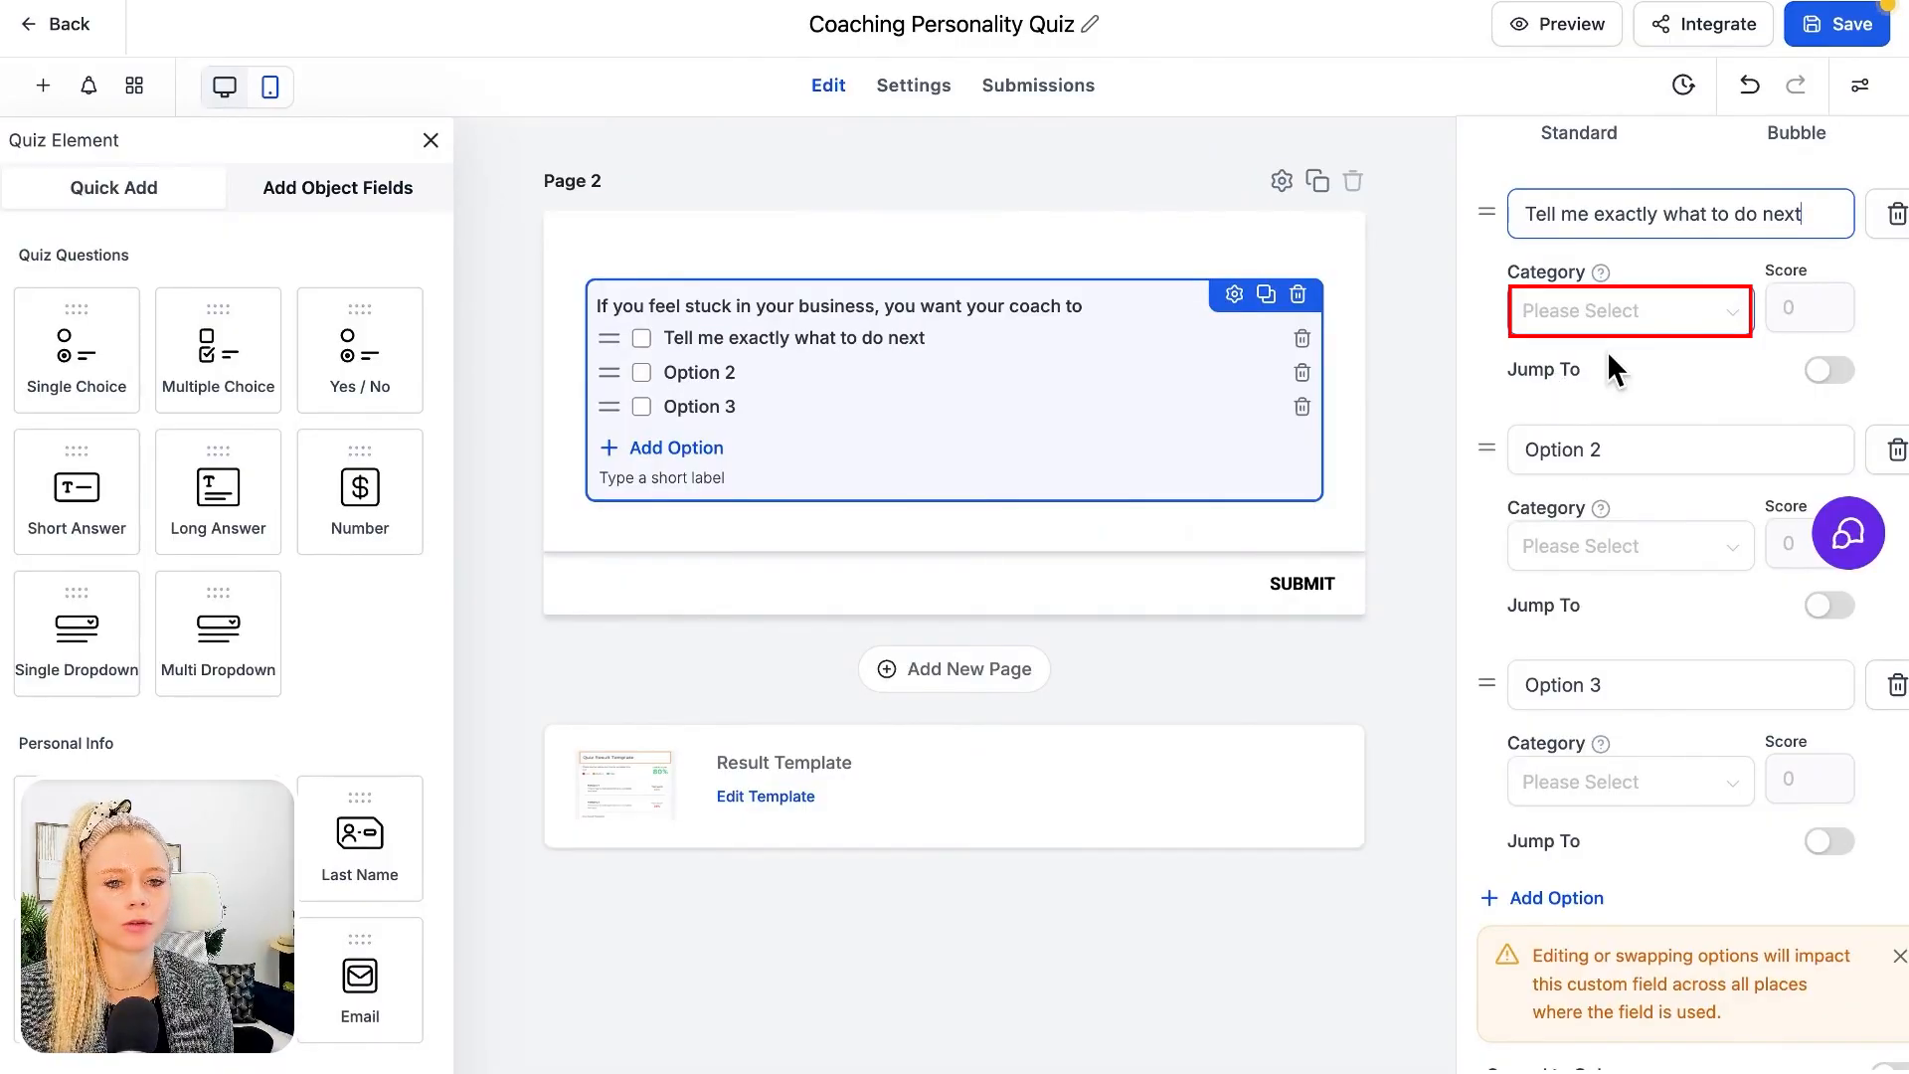
Add a scoring category named "Visionary" to the quiz's categories and submit the change
left_click(1653, 314)
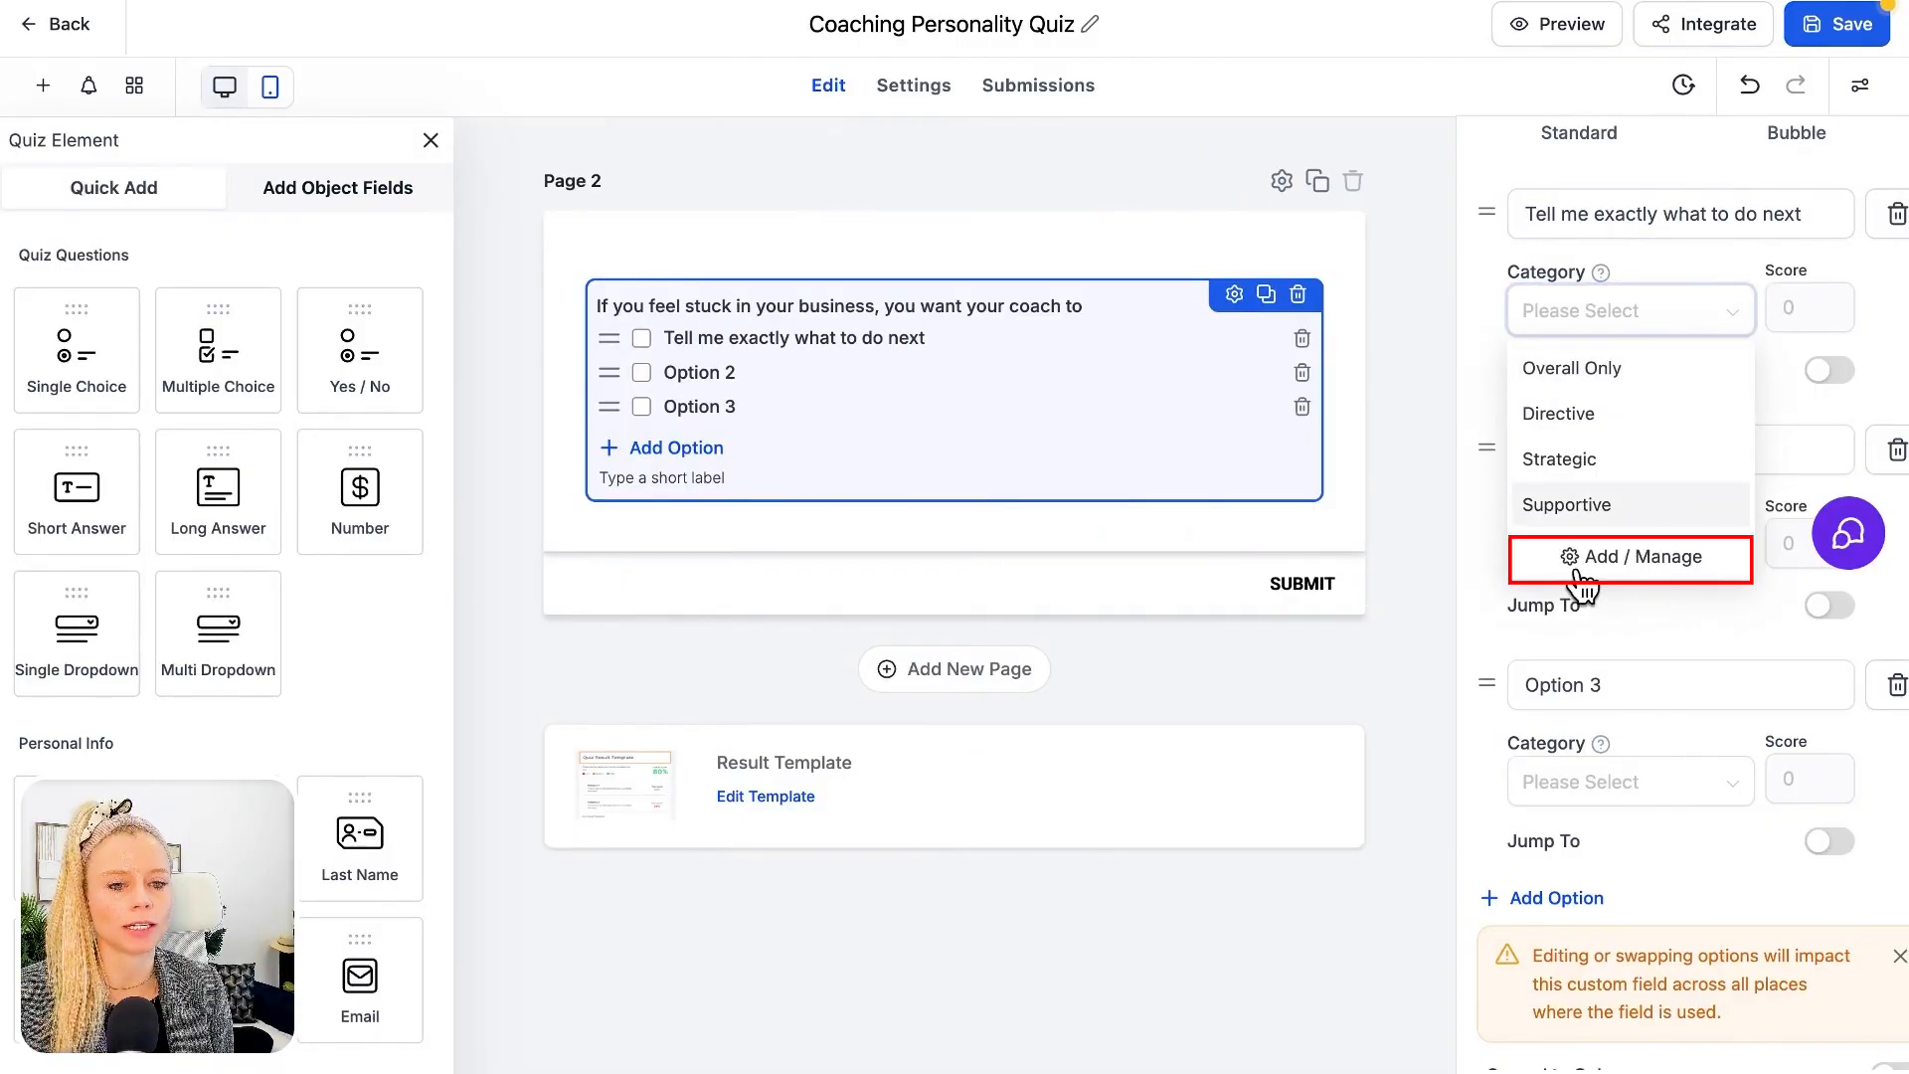
left_click(1631, 255)
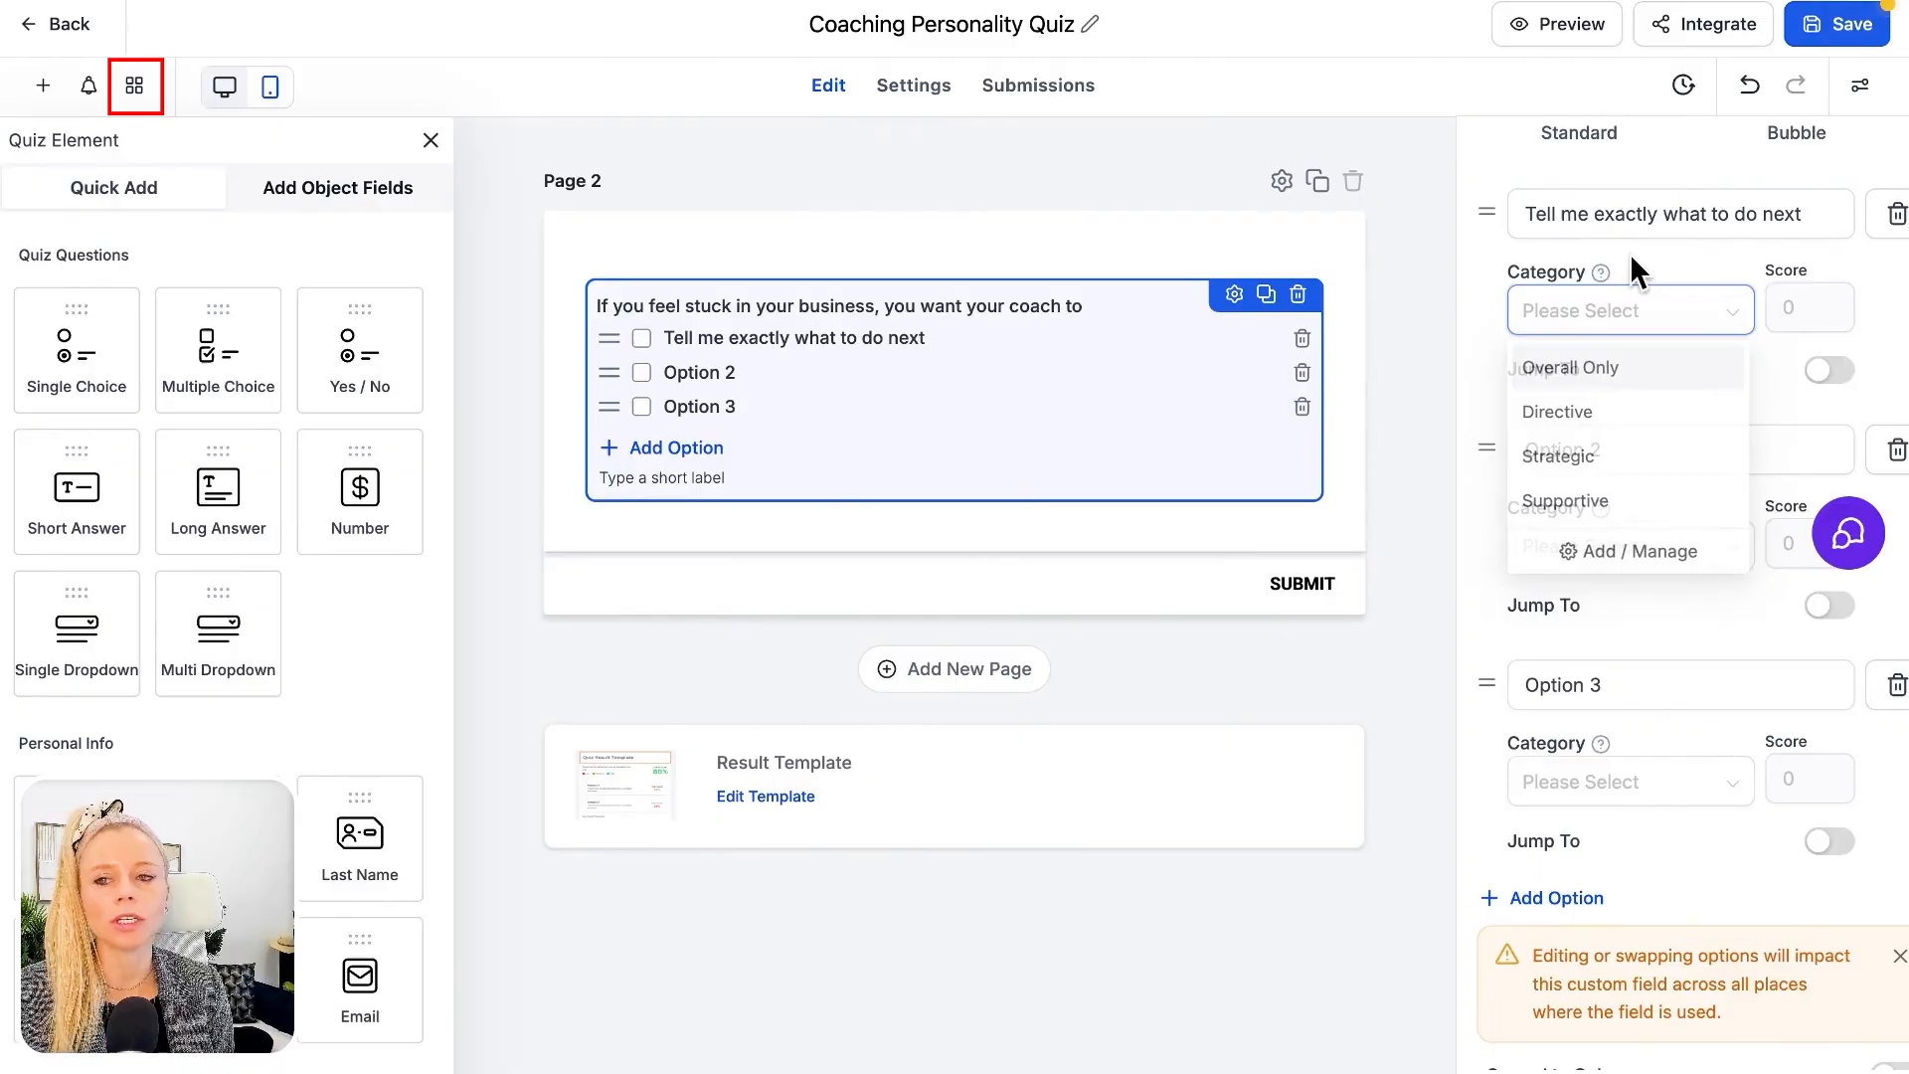
left_click(141, 87)
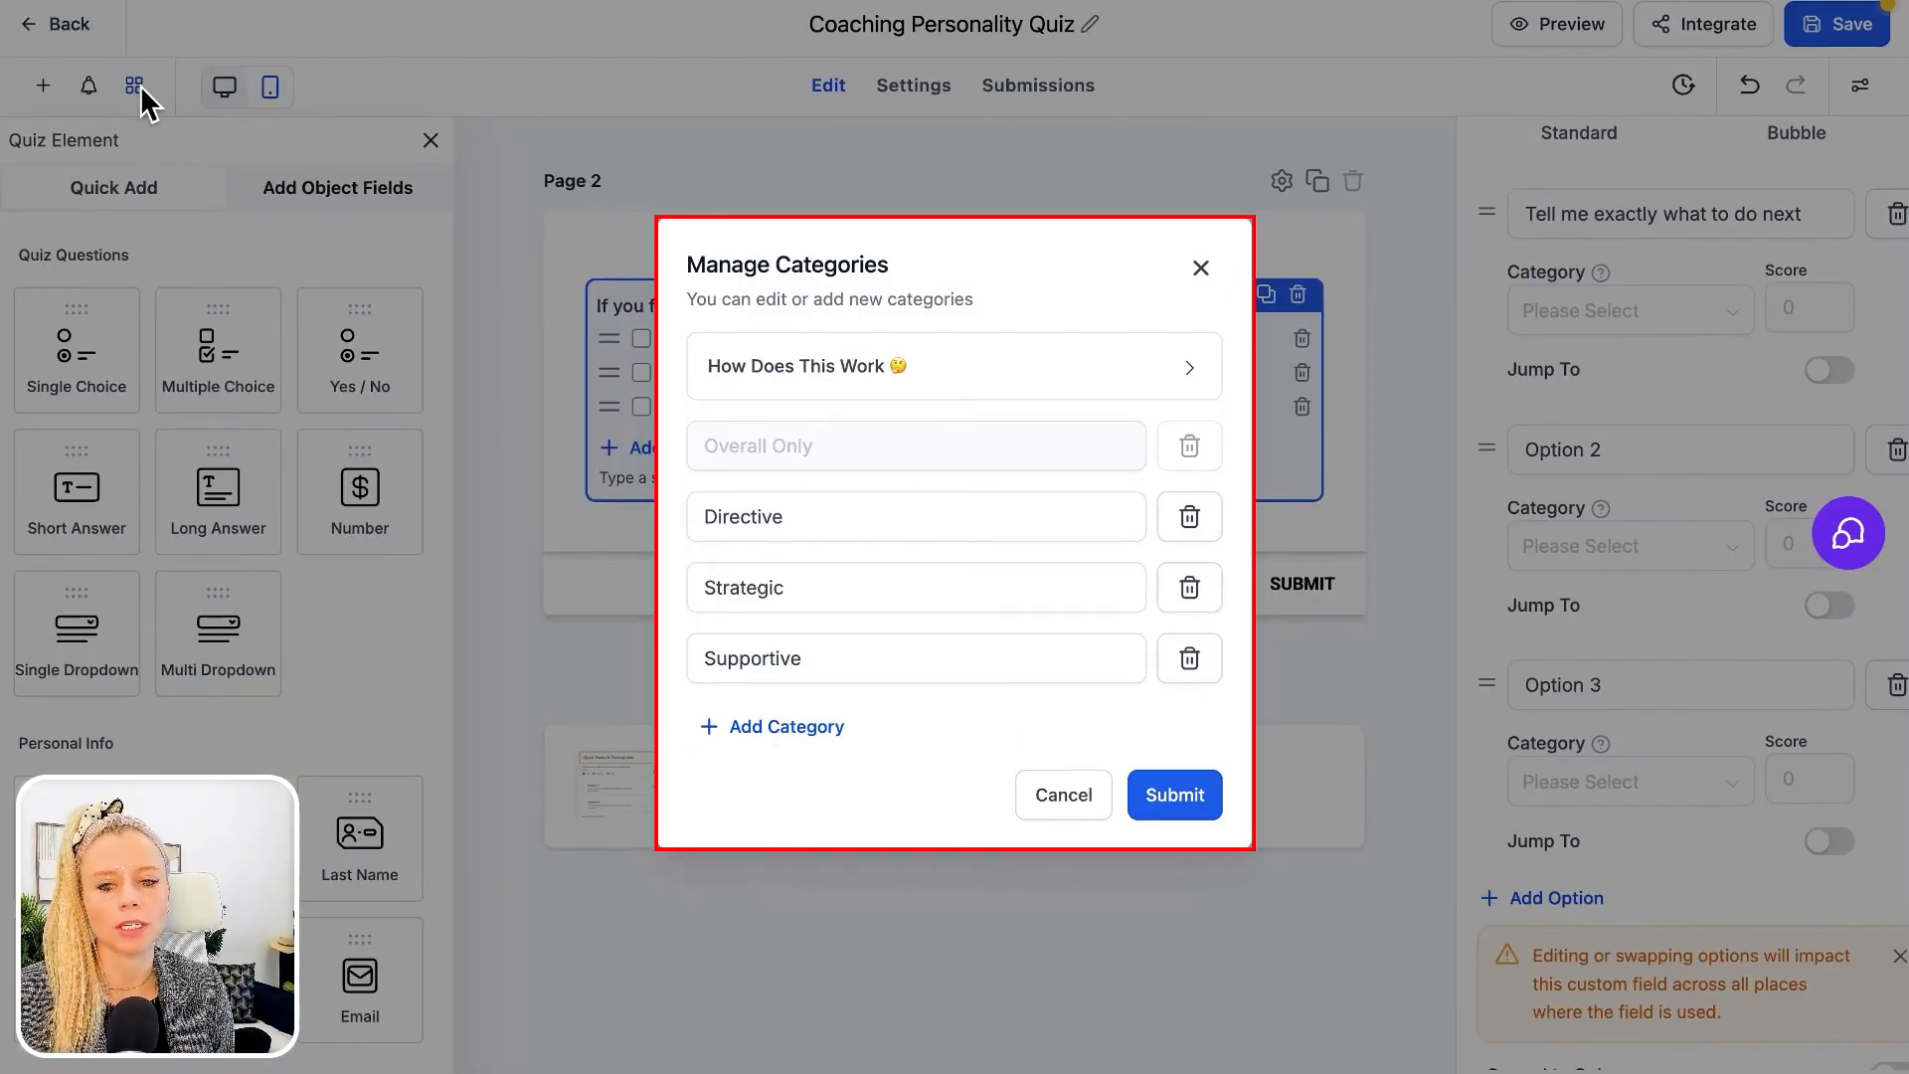
left_click(852, 527)
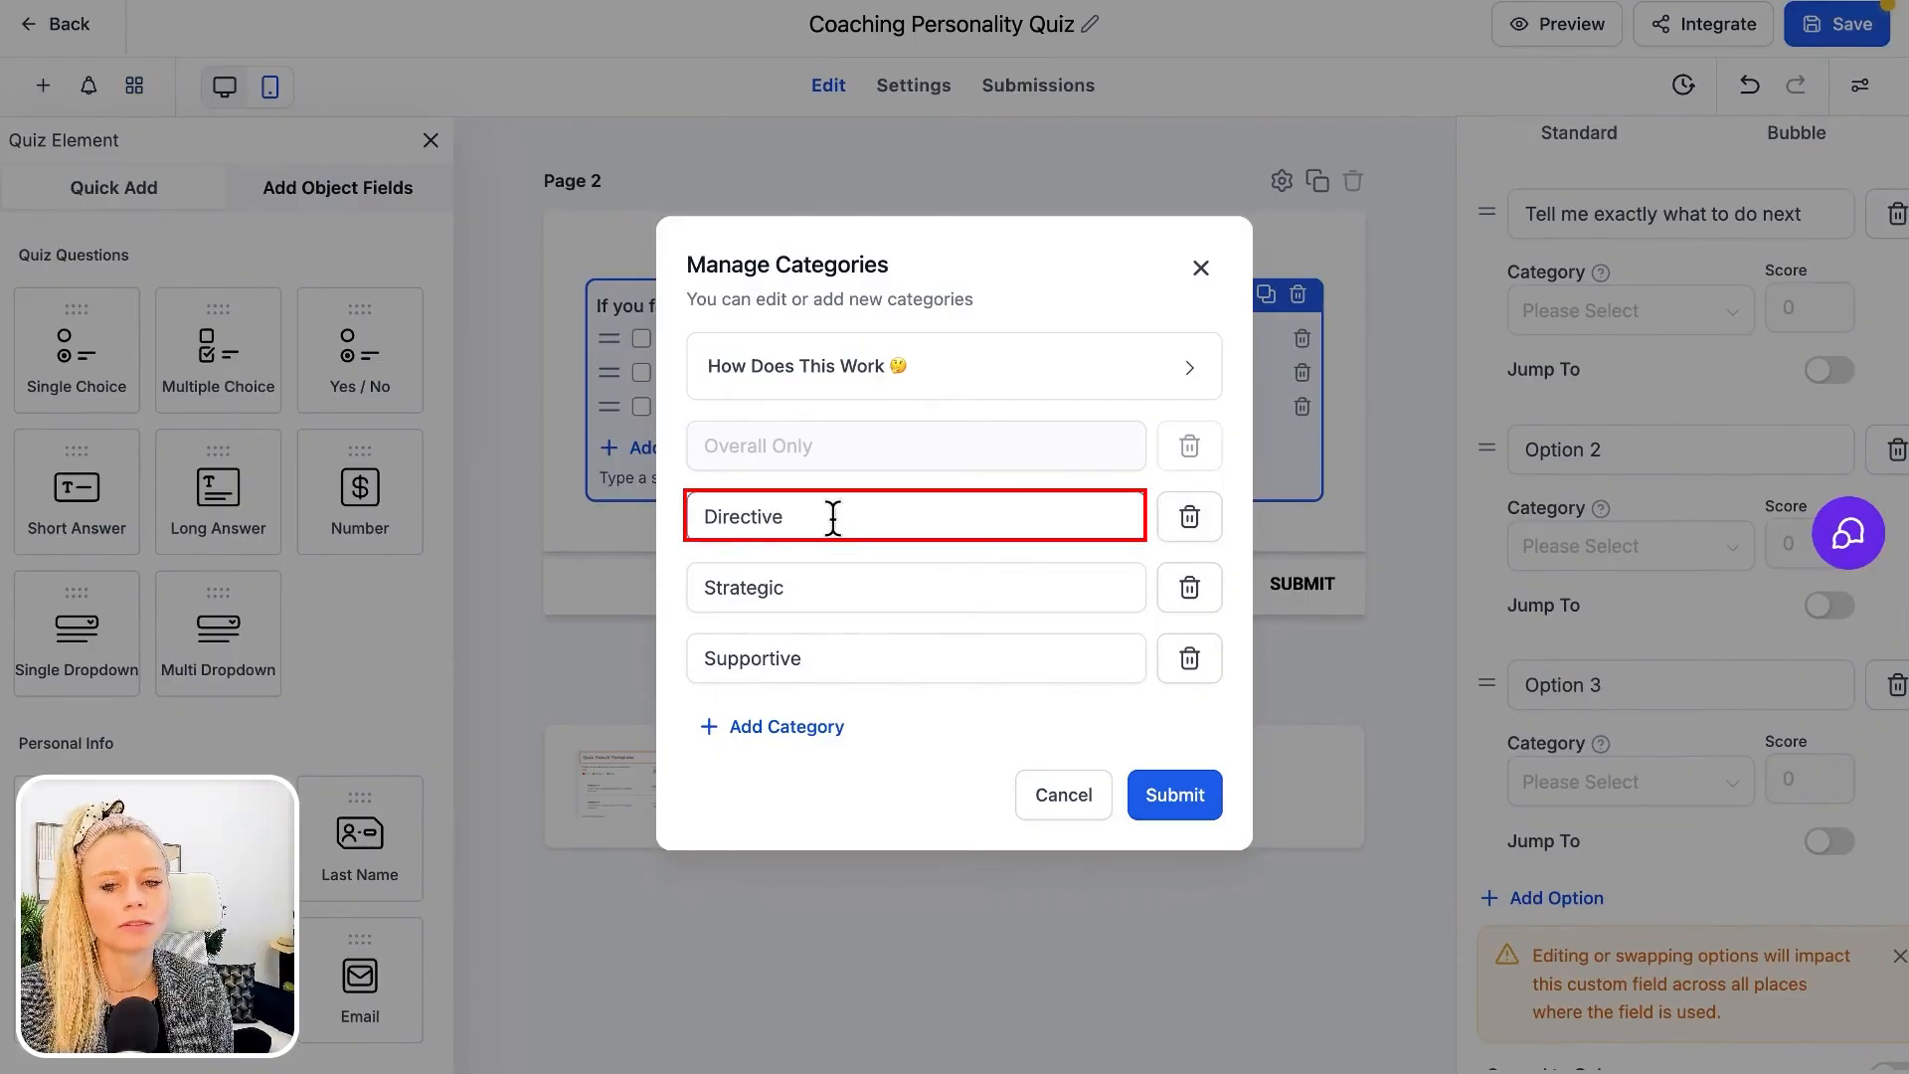
left_click_drag(793, 590, 696, 591)
left_click_drag(809, 660, 677, 670)
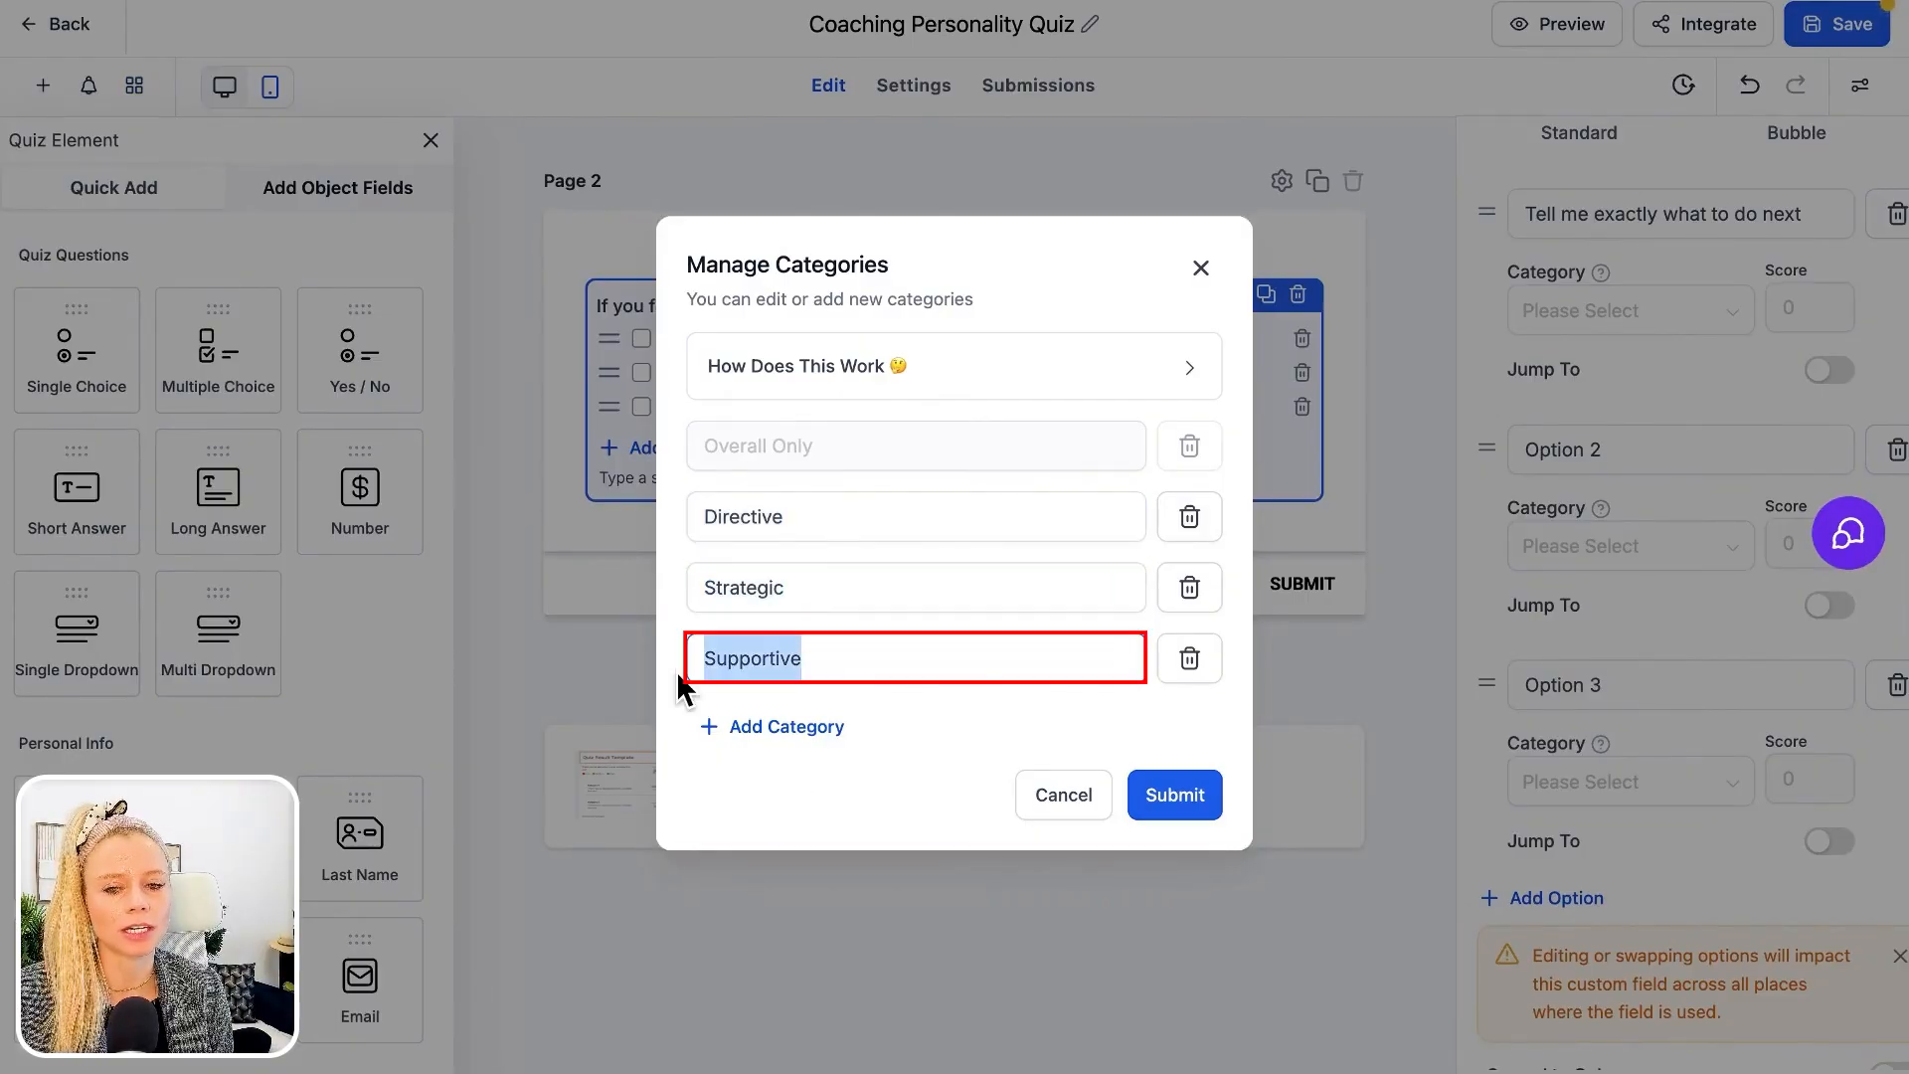
left_click(873, 684)
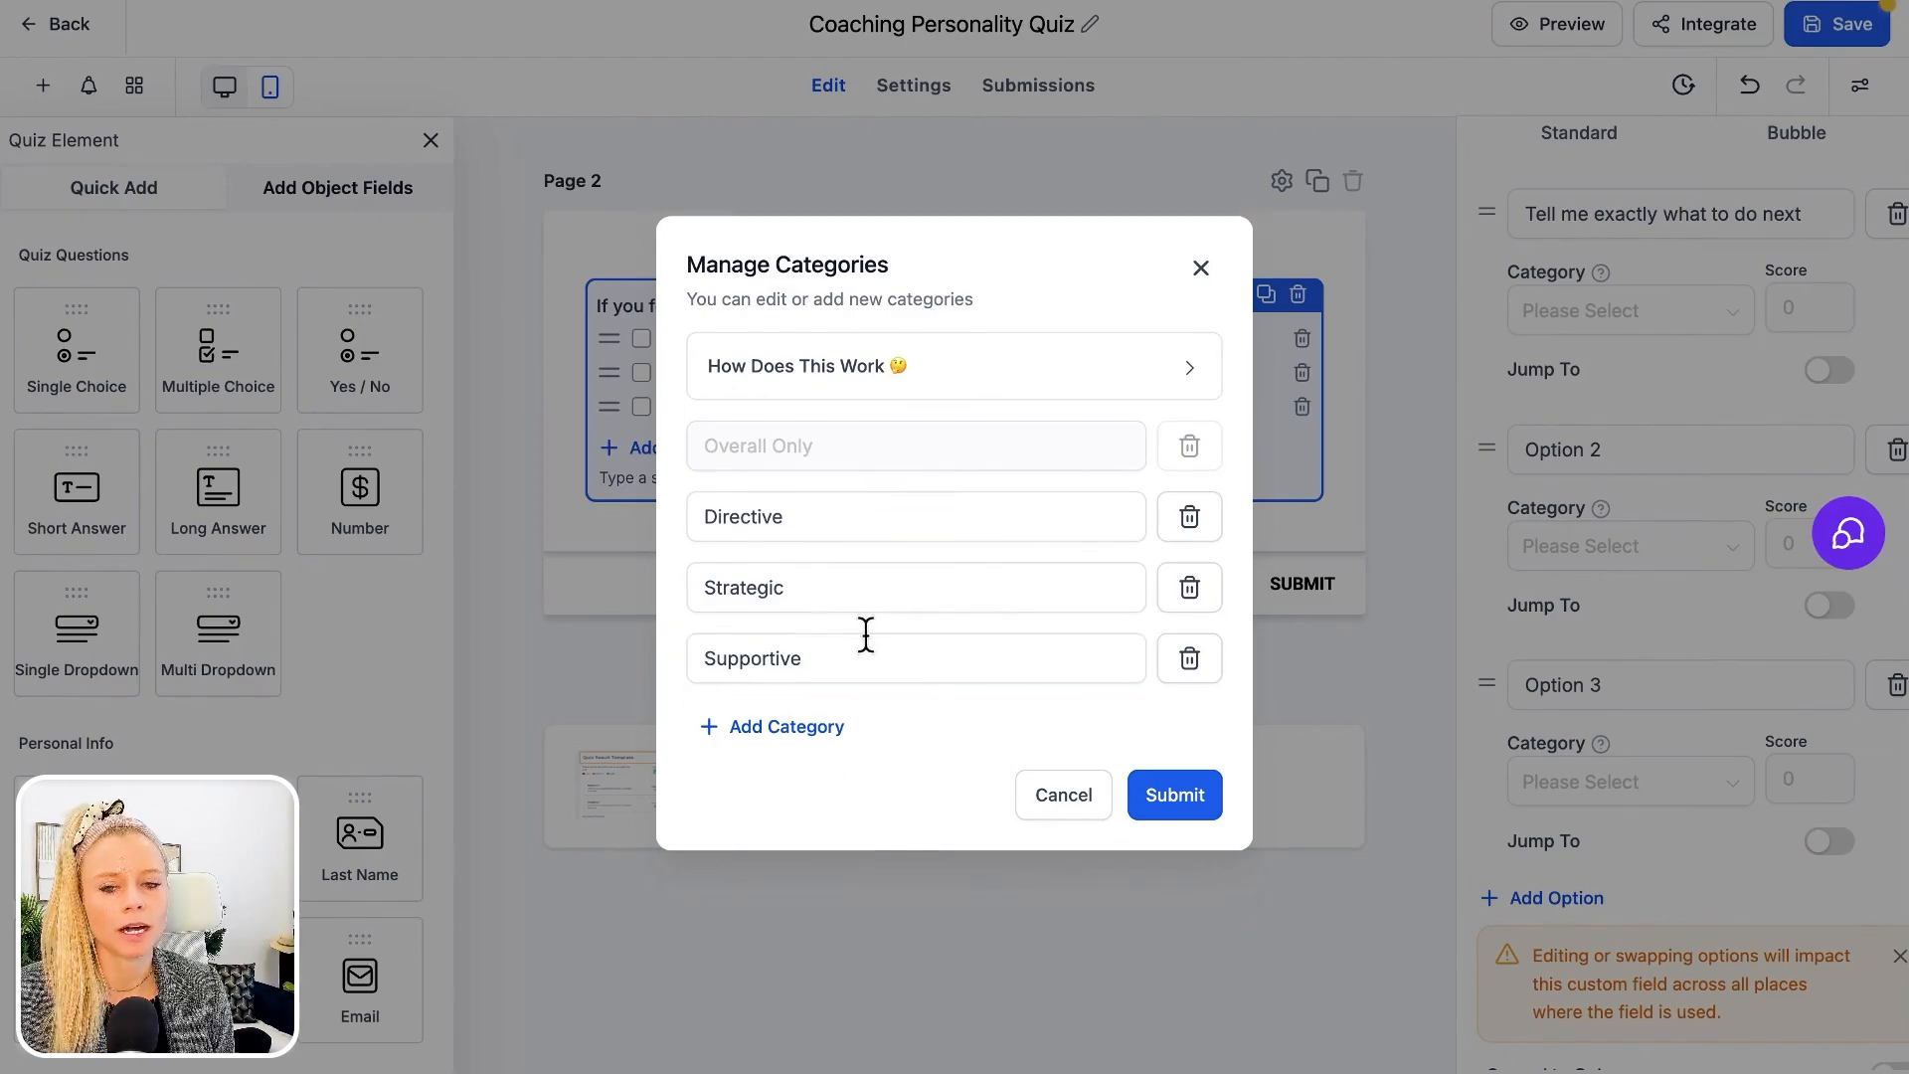
left_click(811, 729)
type("Visionary")
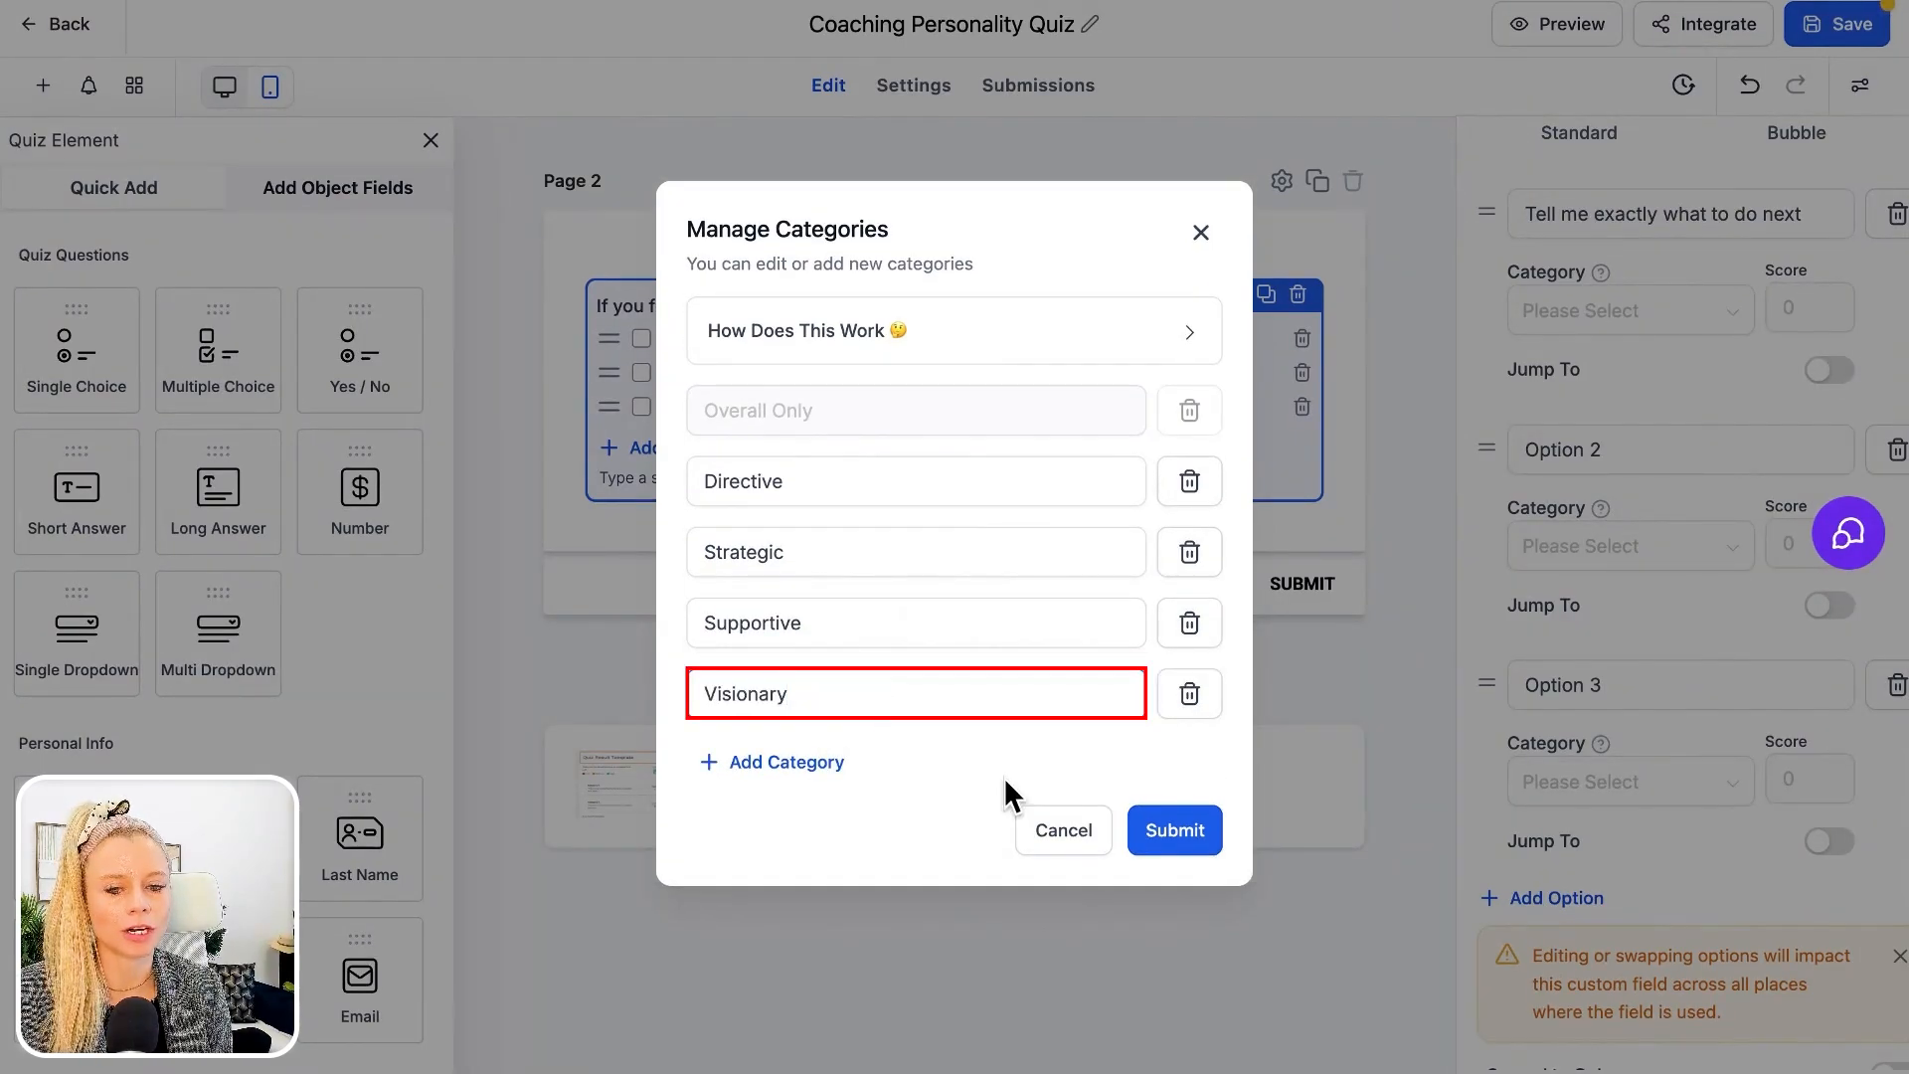
left_click(1184, 835)
Assign the first option to the Directive category with a score of 1
triple_click(862, 326)
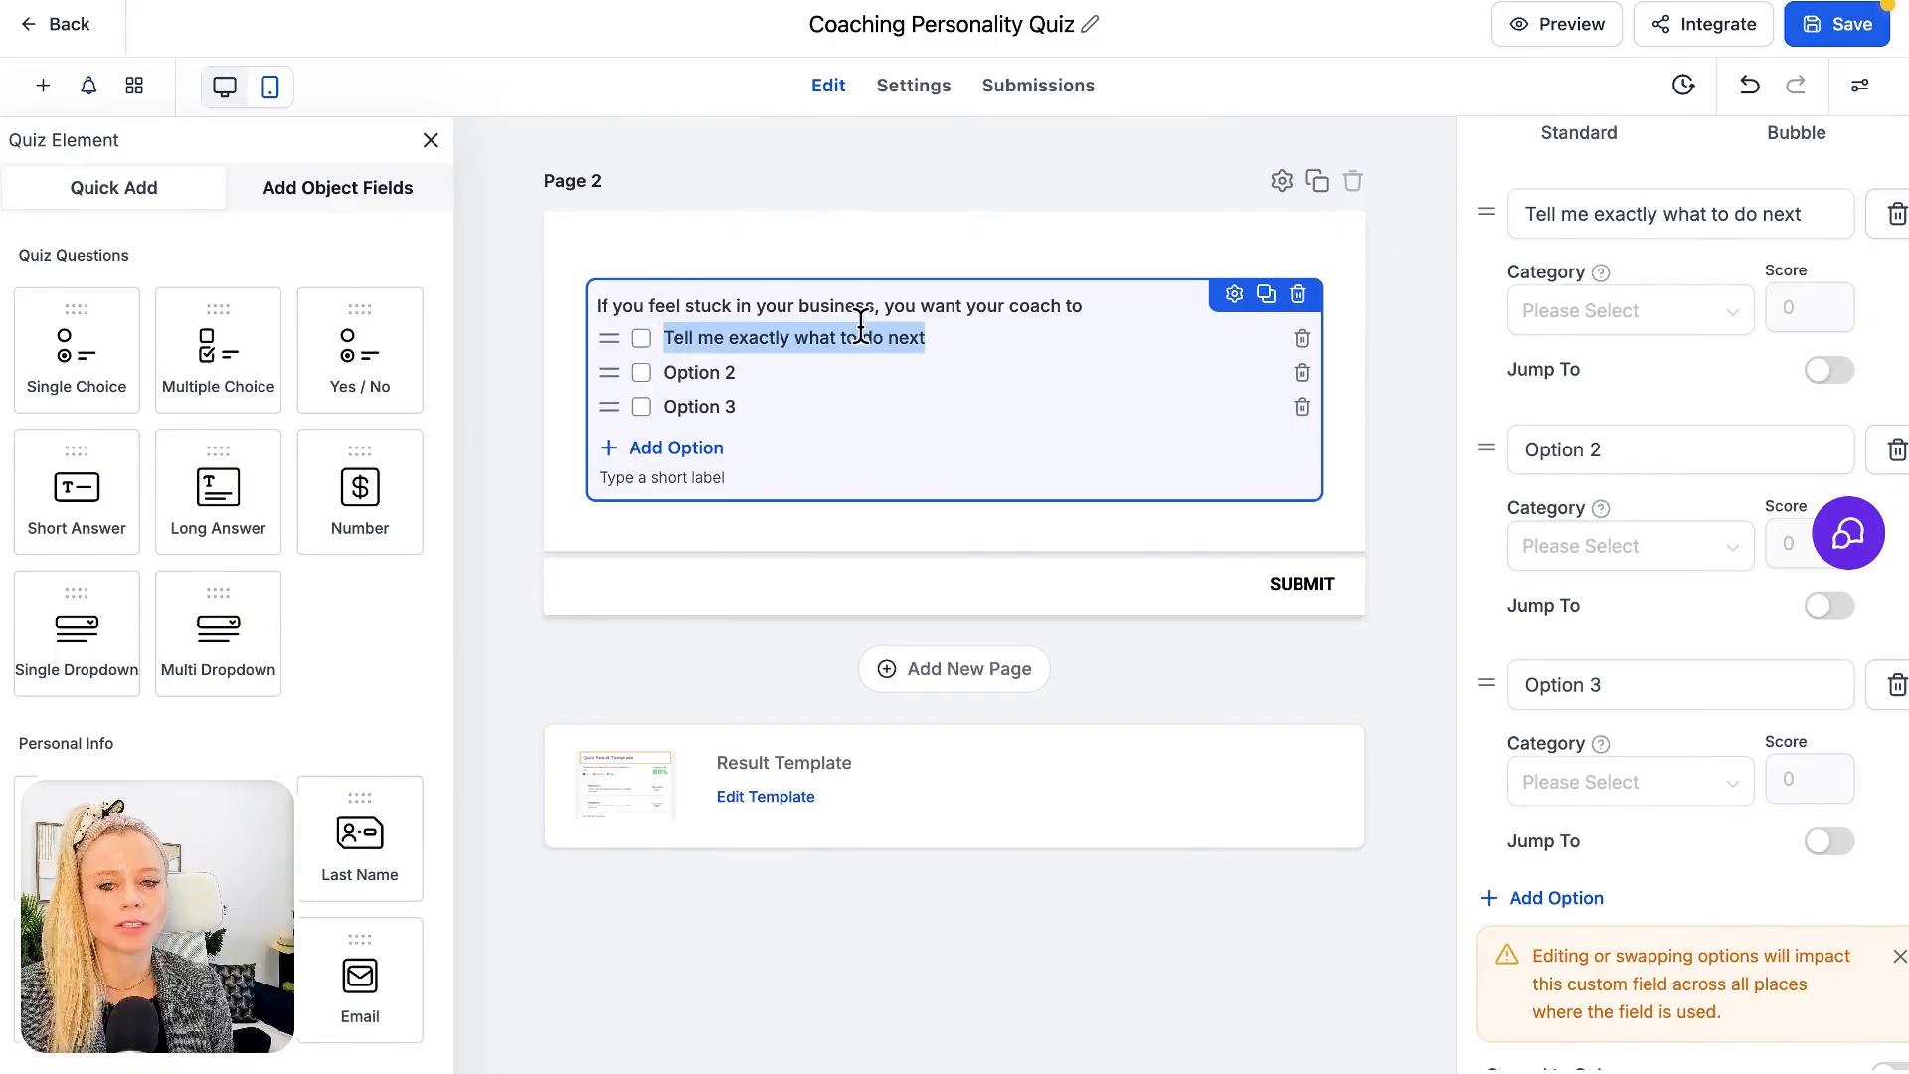
left_click(848, 331)
scroll(1681, 354, "up", 1)
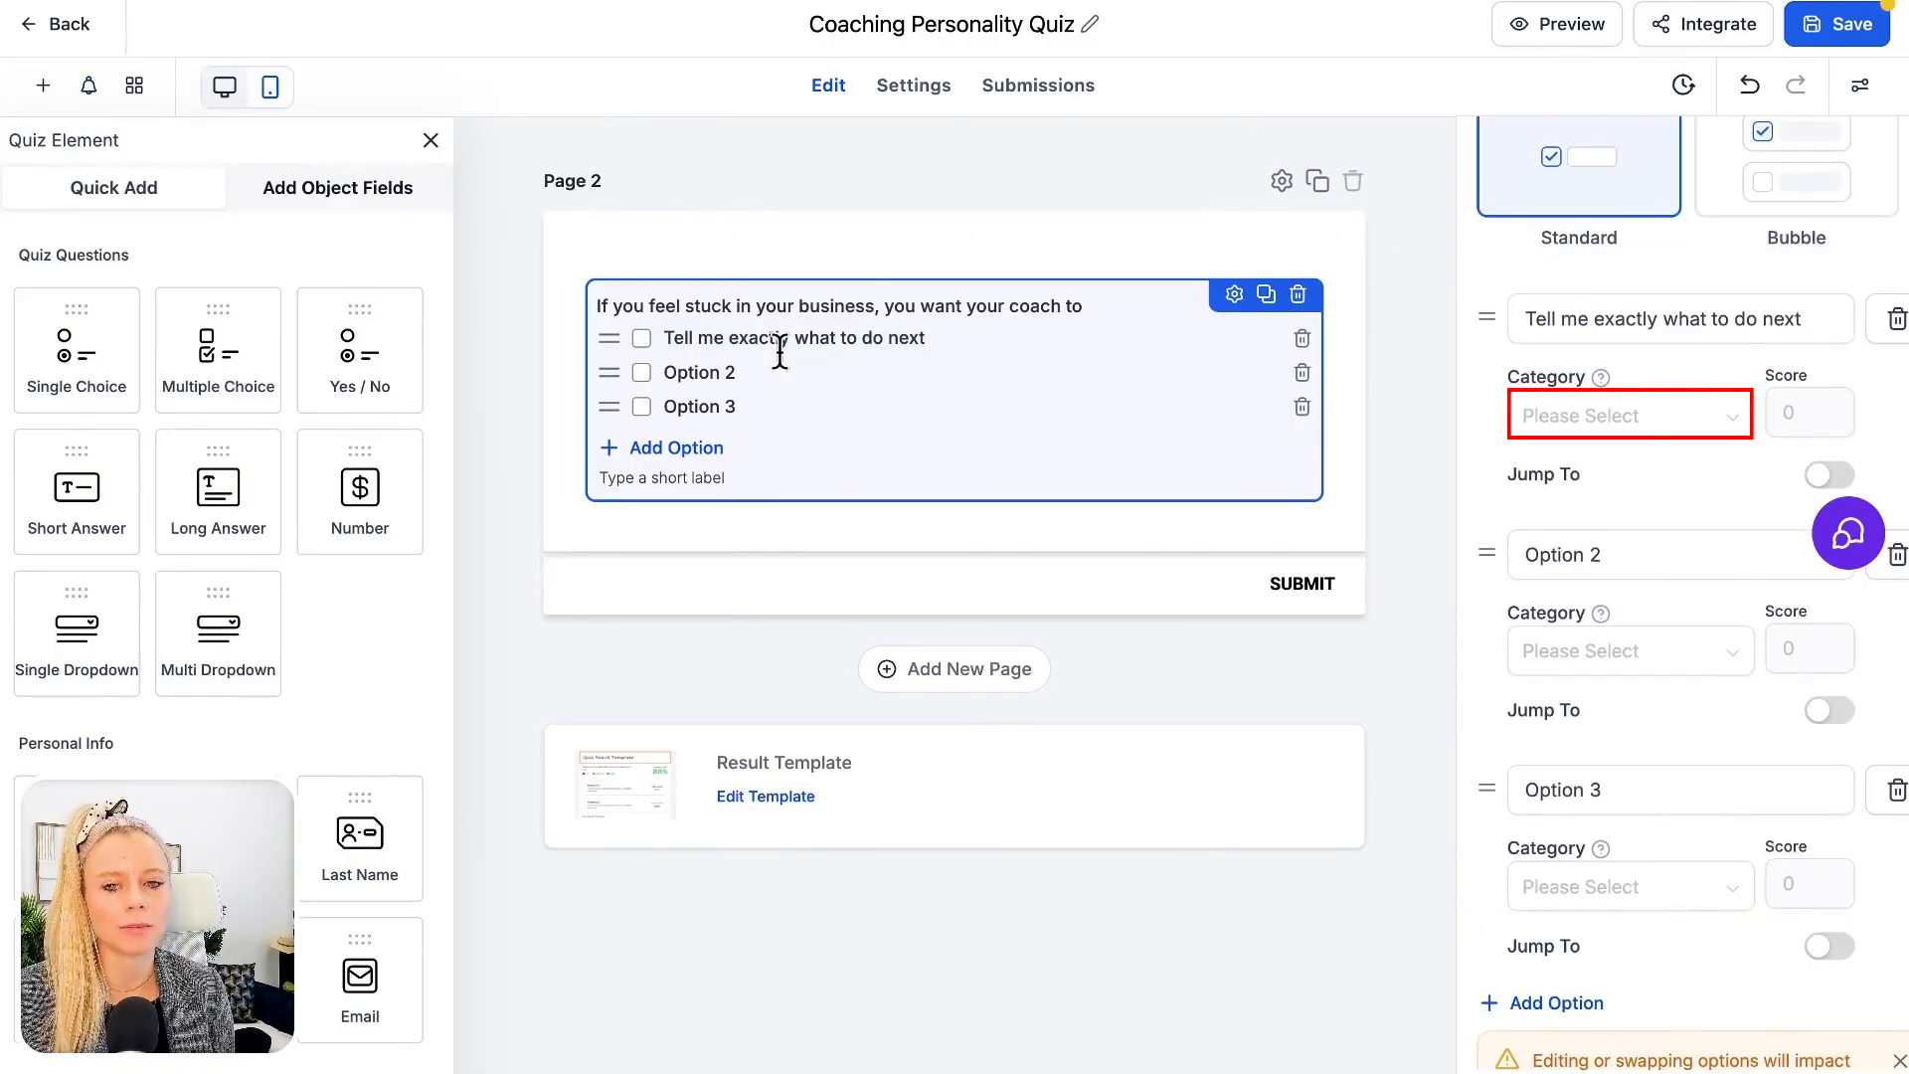
left_click(1590, 423)
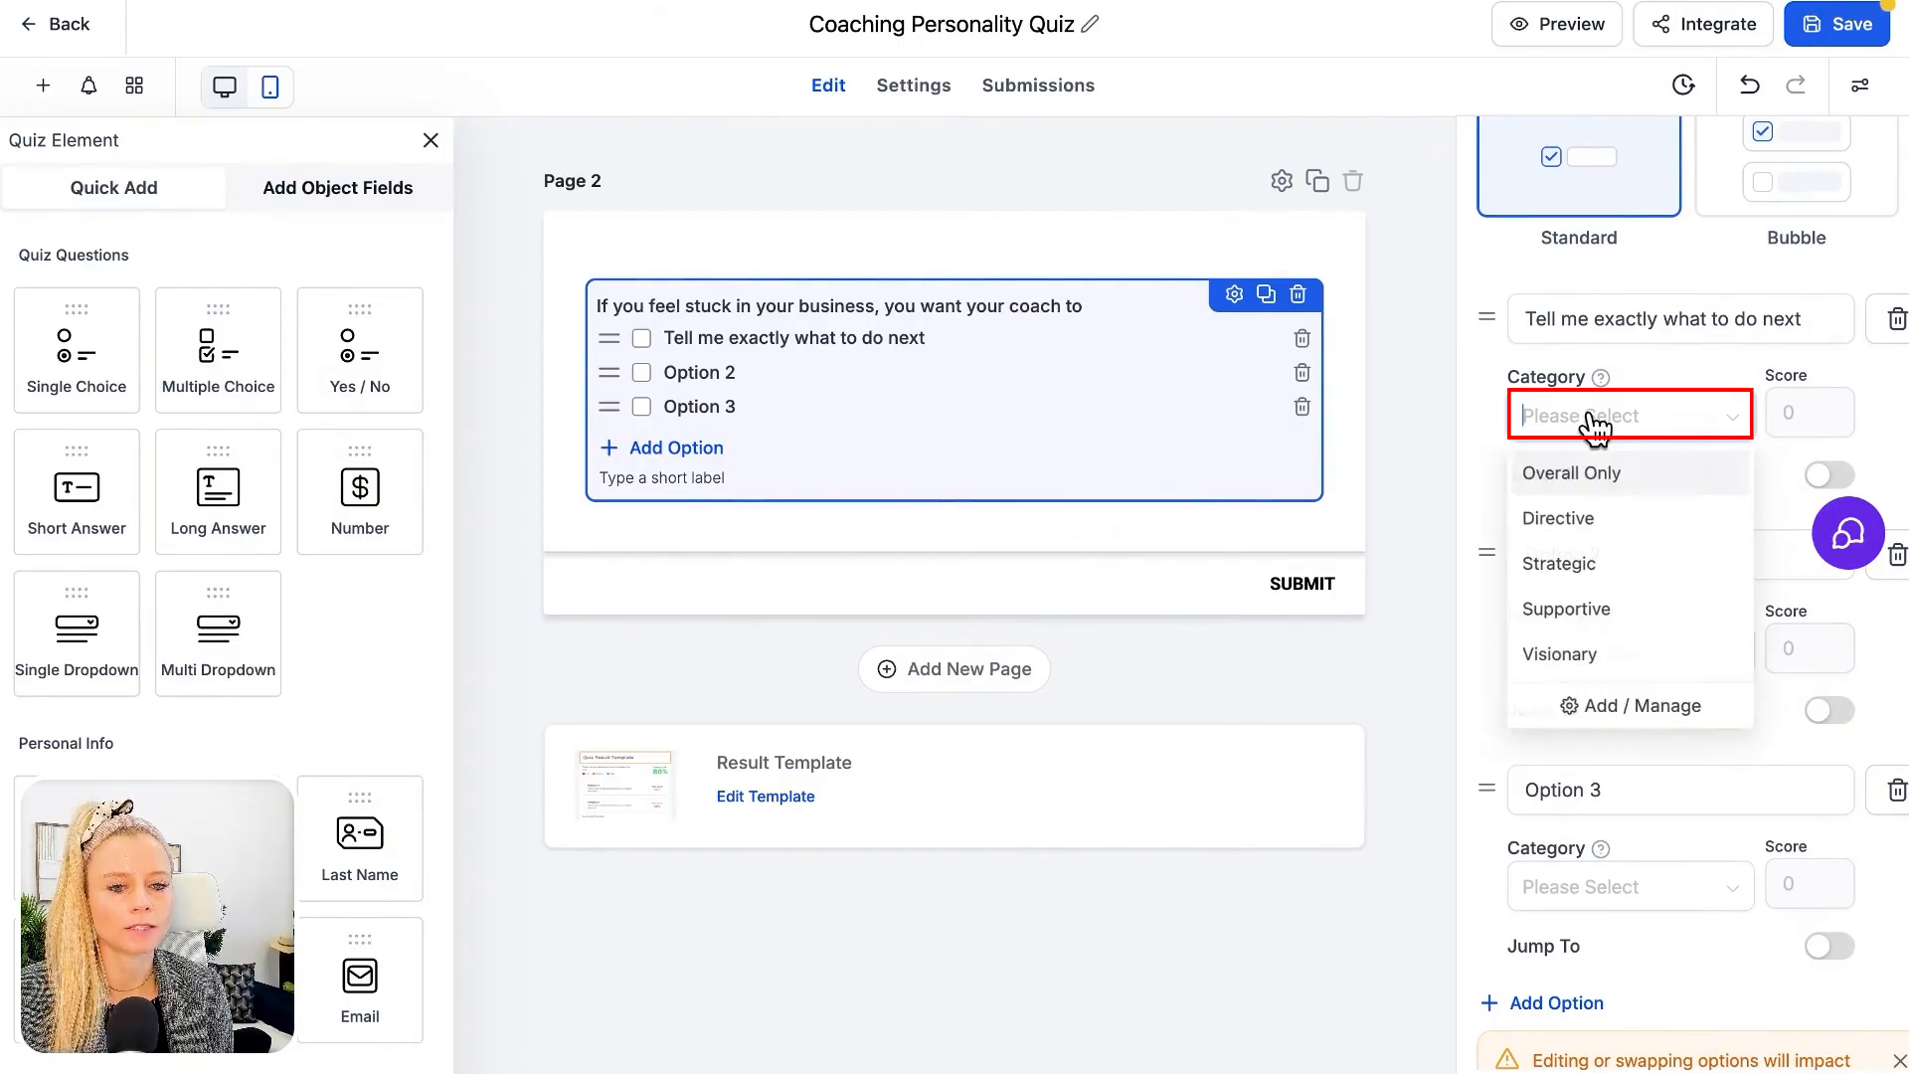
left_click(1582, 525)
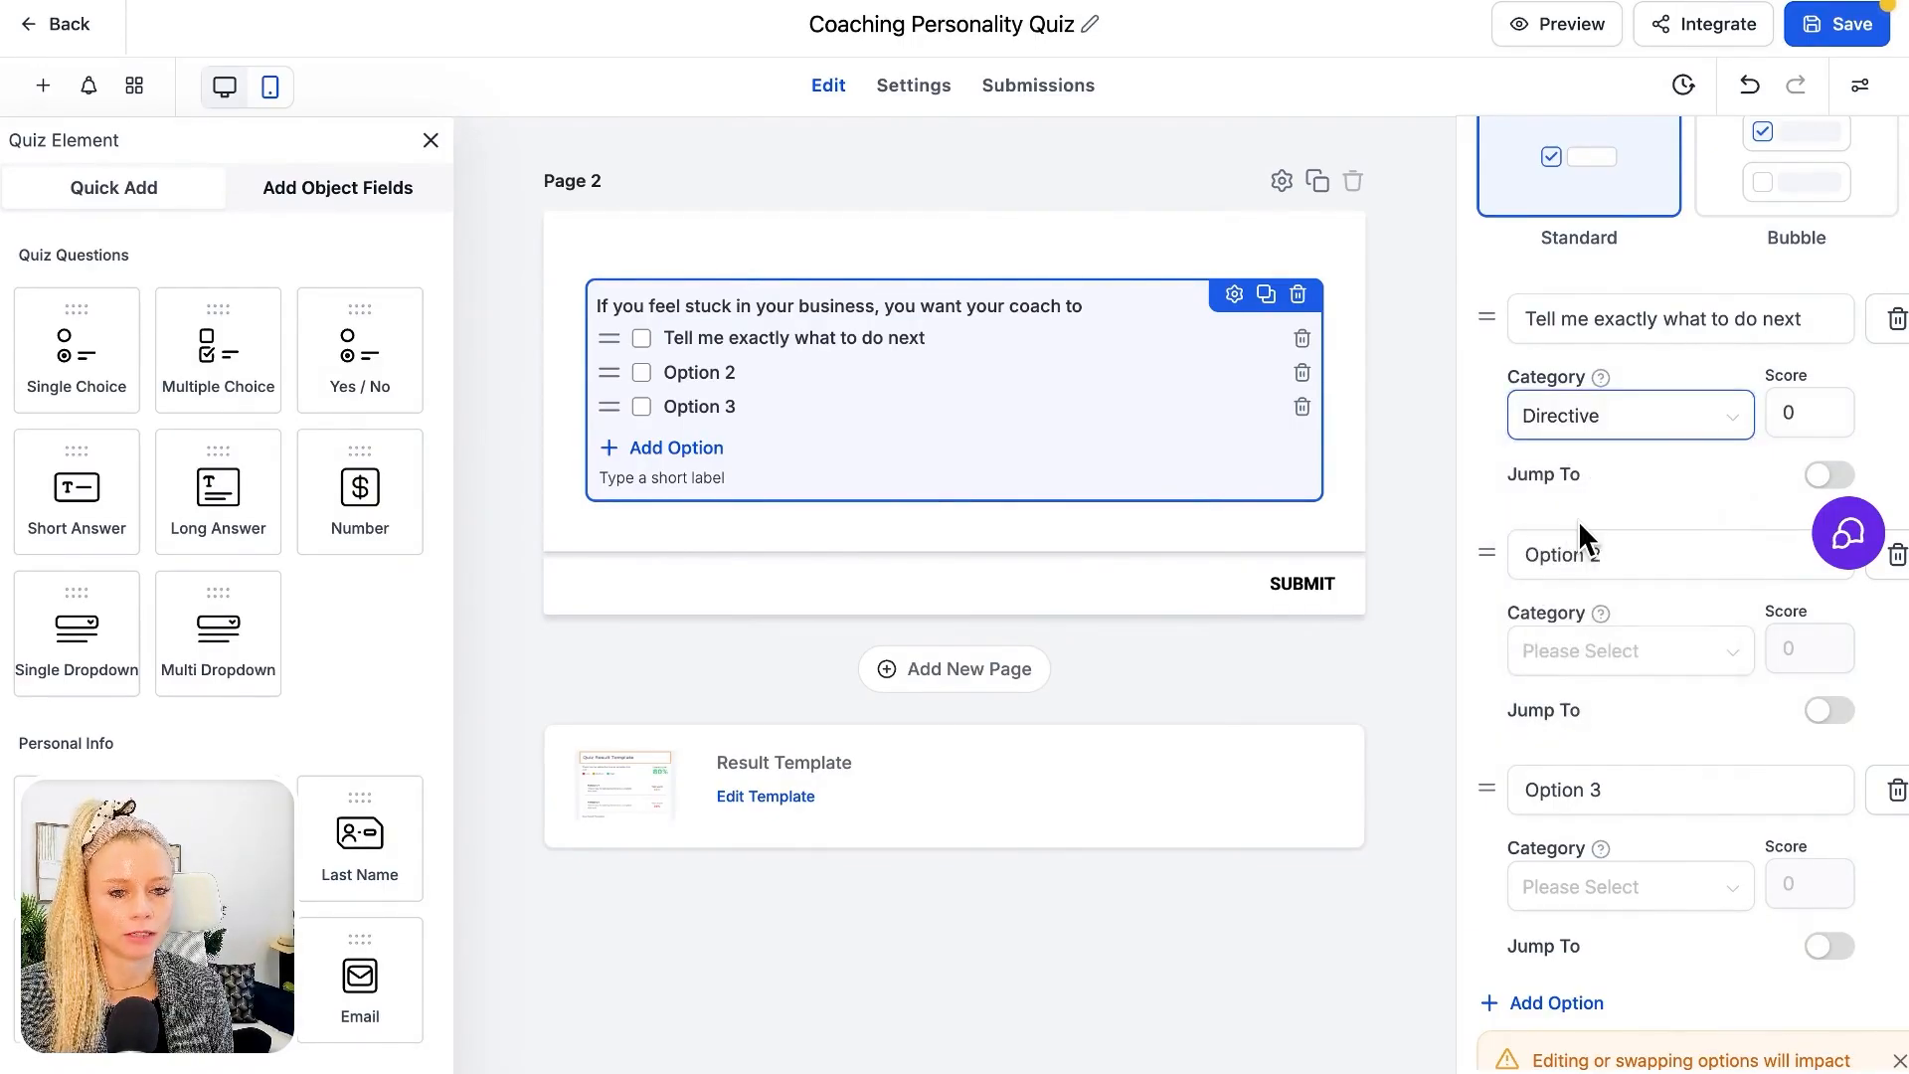
double_click(1793, 413)
left_click(1711, 465)
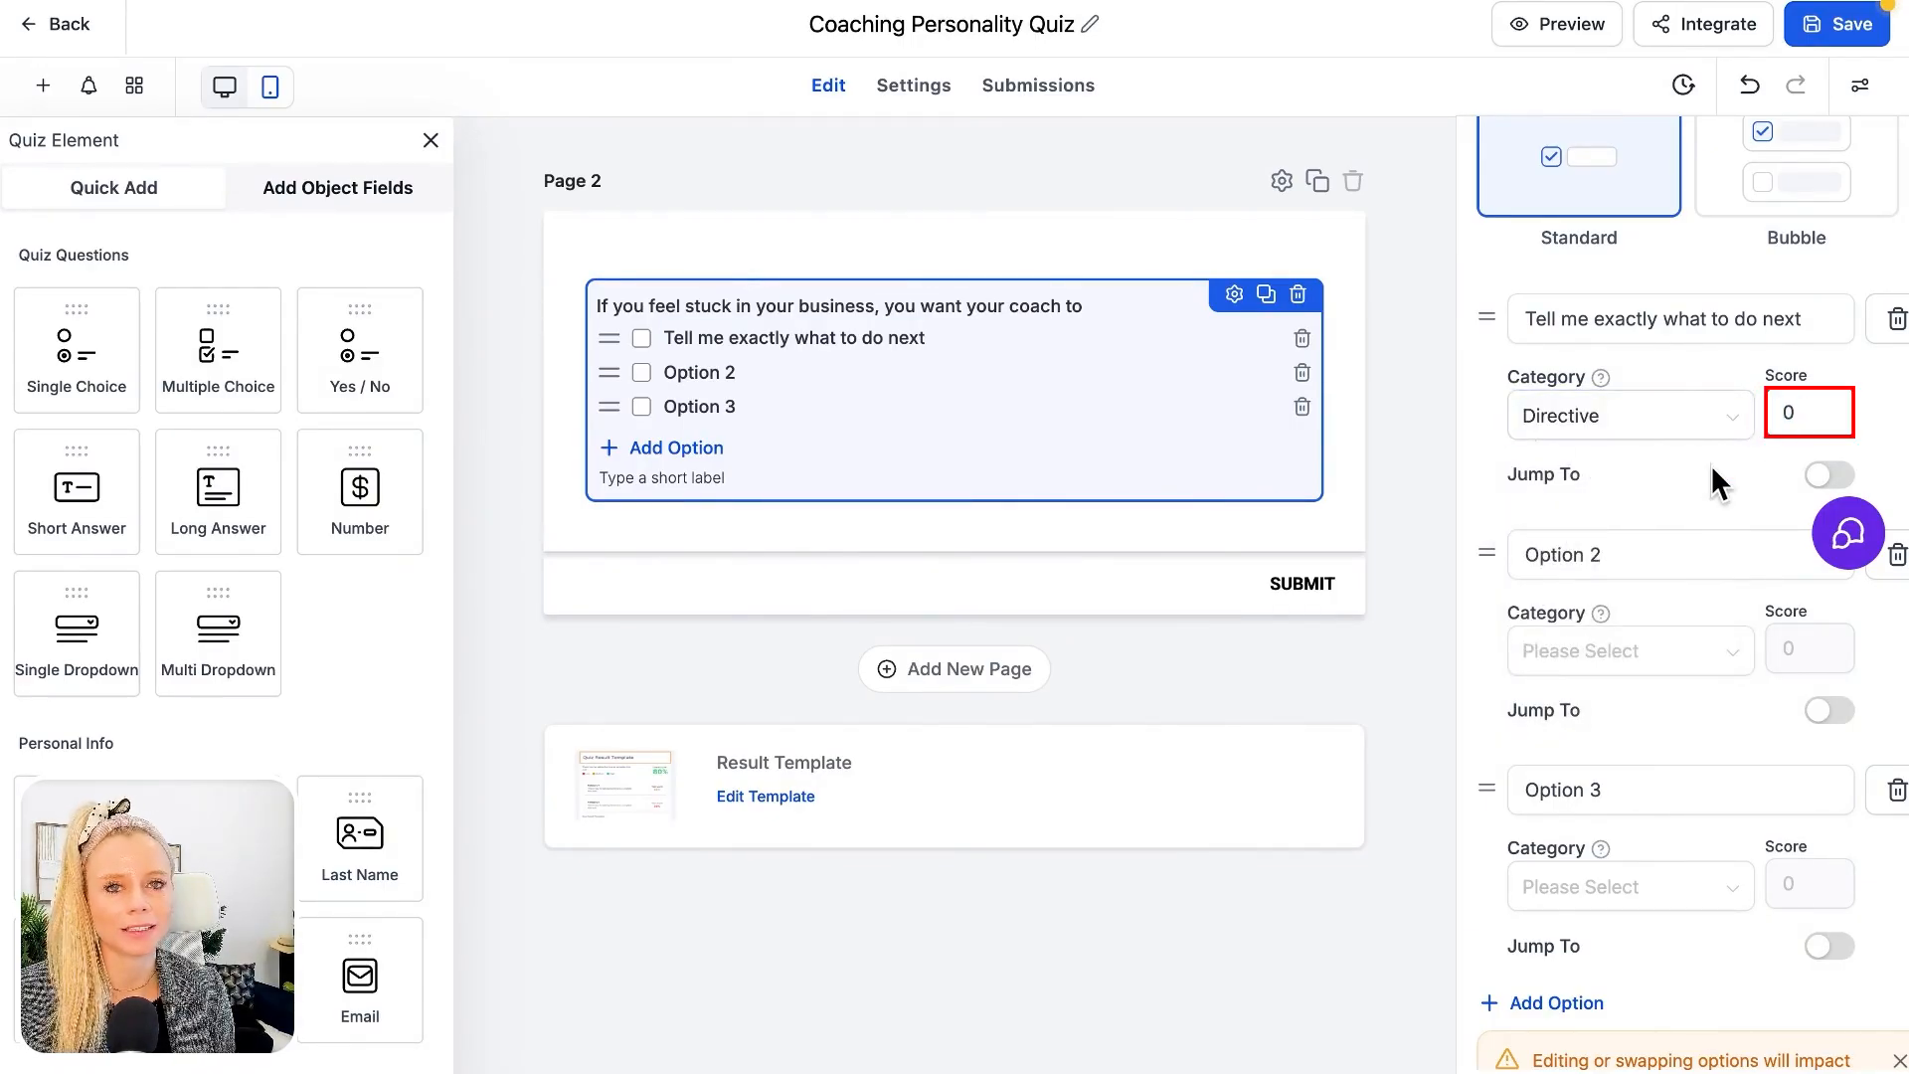
key("BackSpace")
type("1")
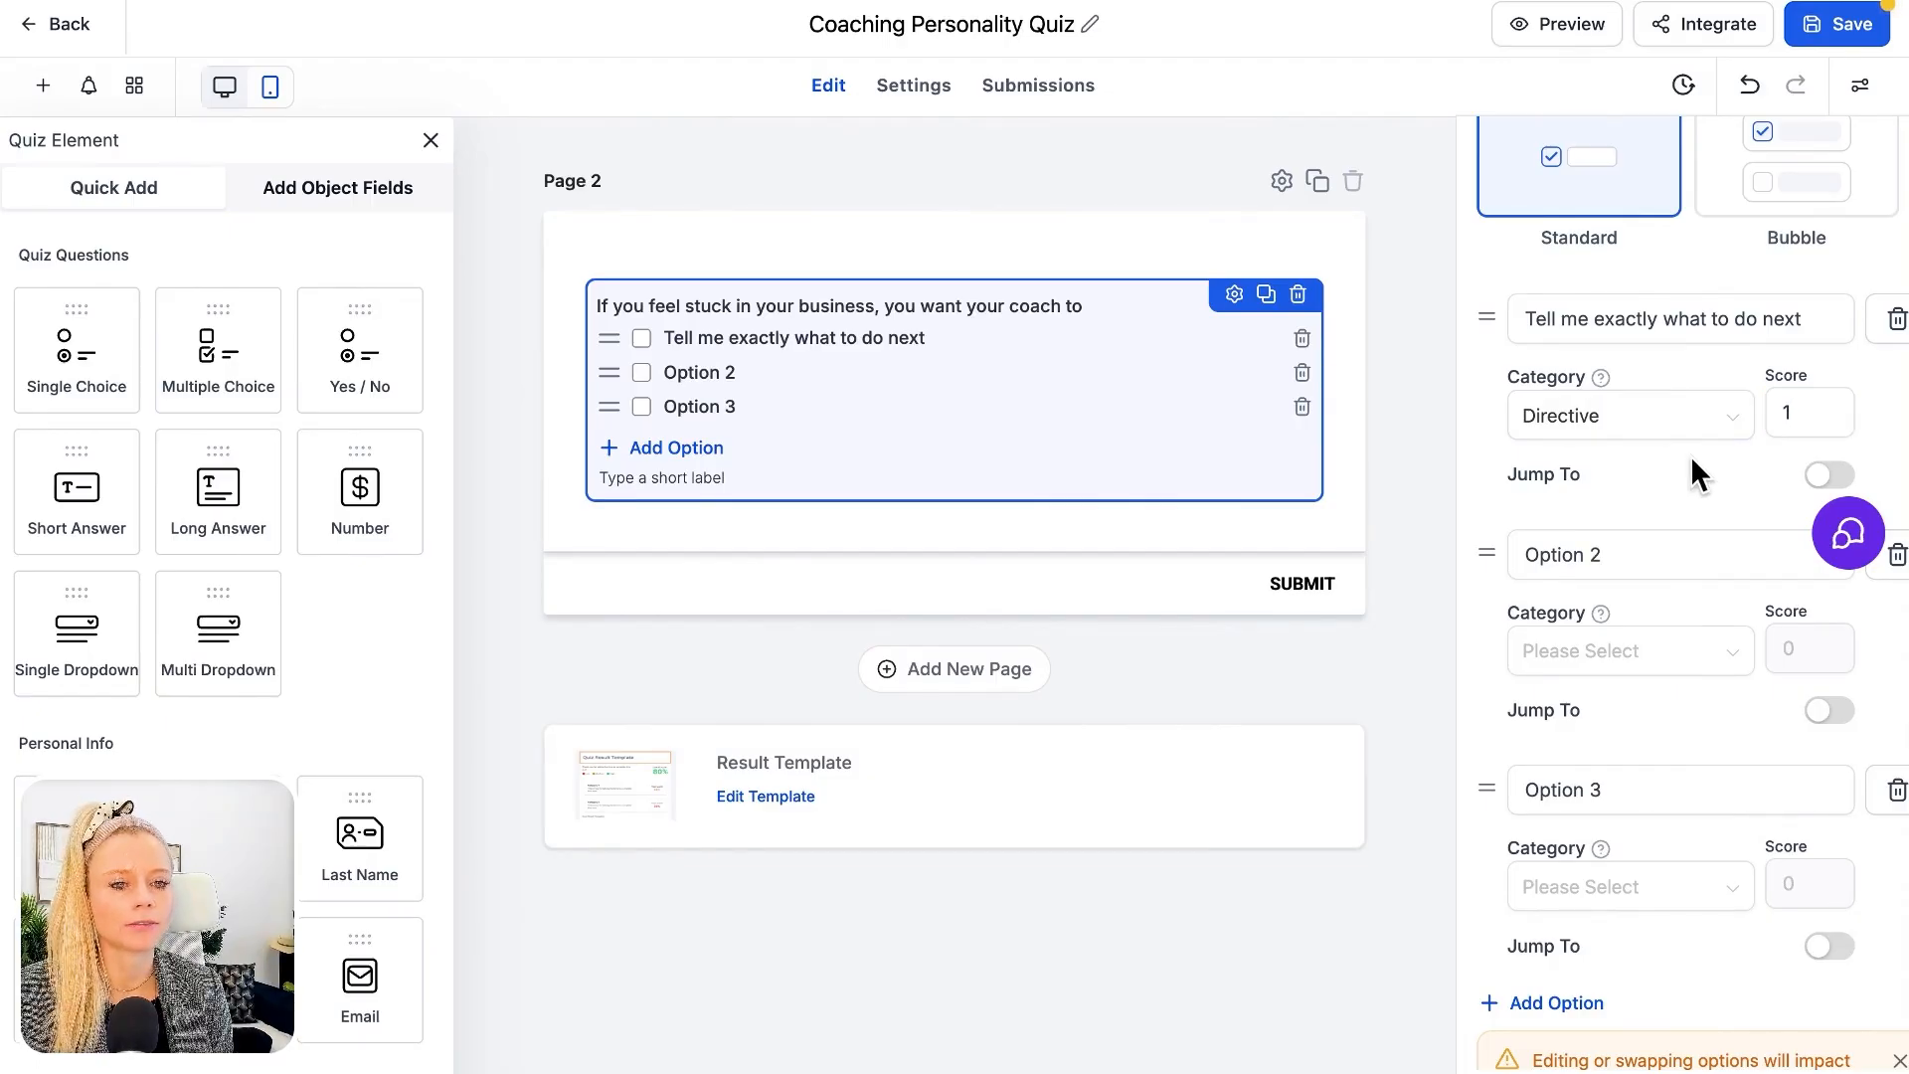
Set the second option to "Help me break down the problem logically" with category Strategic and score 2
scroll(1691, 455, "down", 1)
left_click(1641, 468)
key("ctrl+a")
type("Help me break down the problem logically")
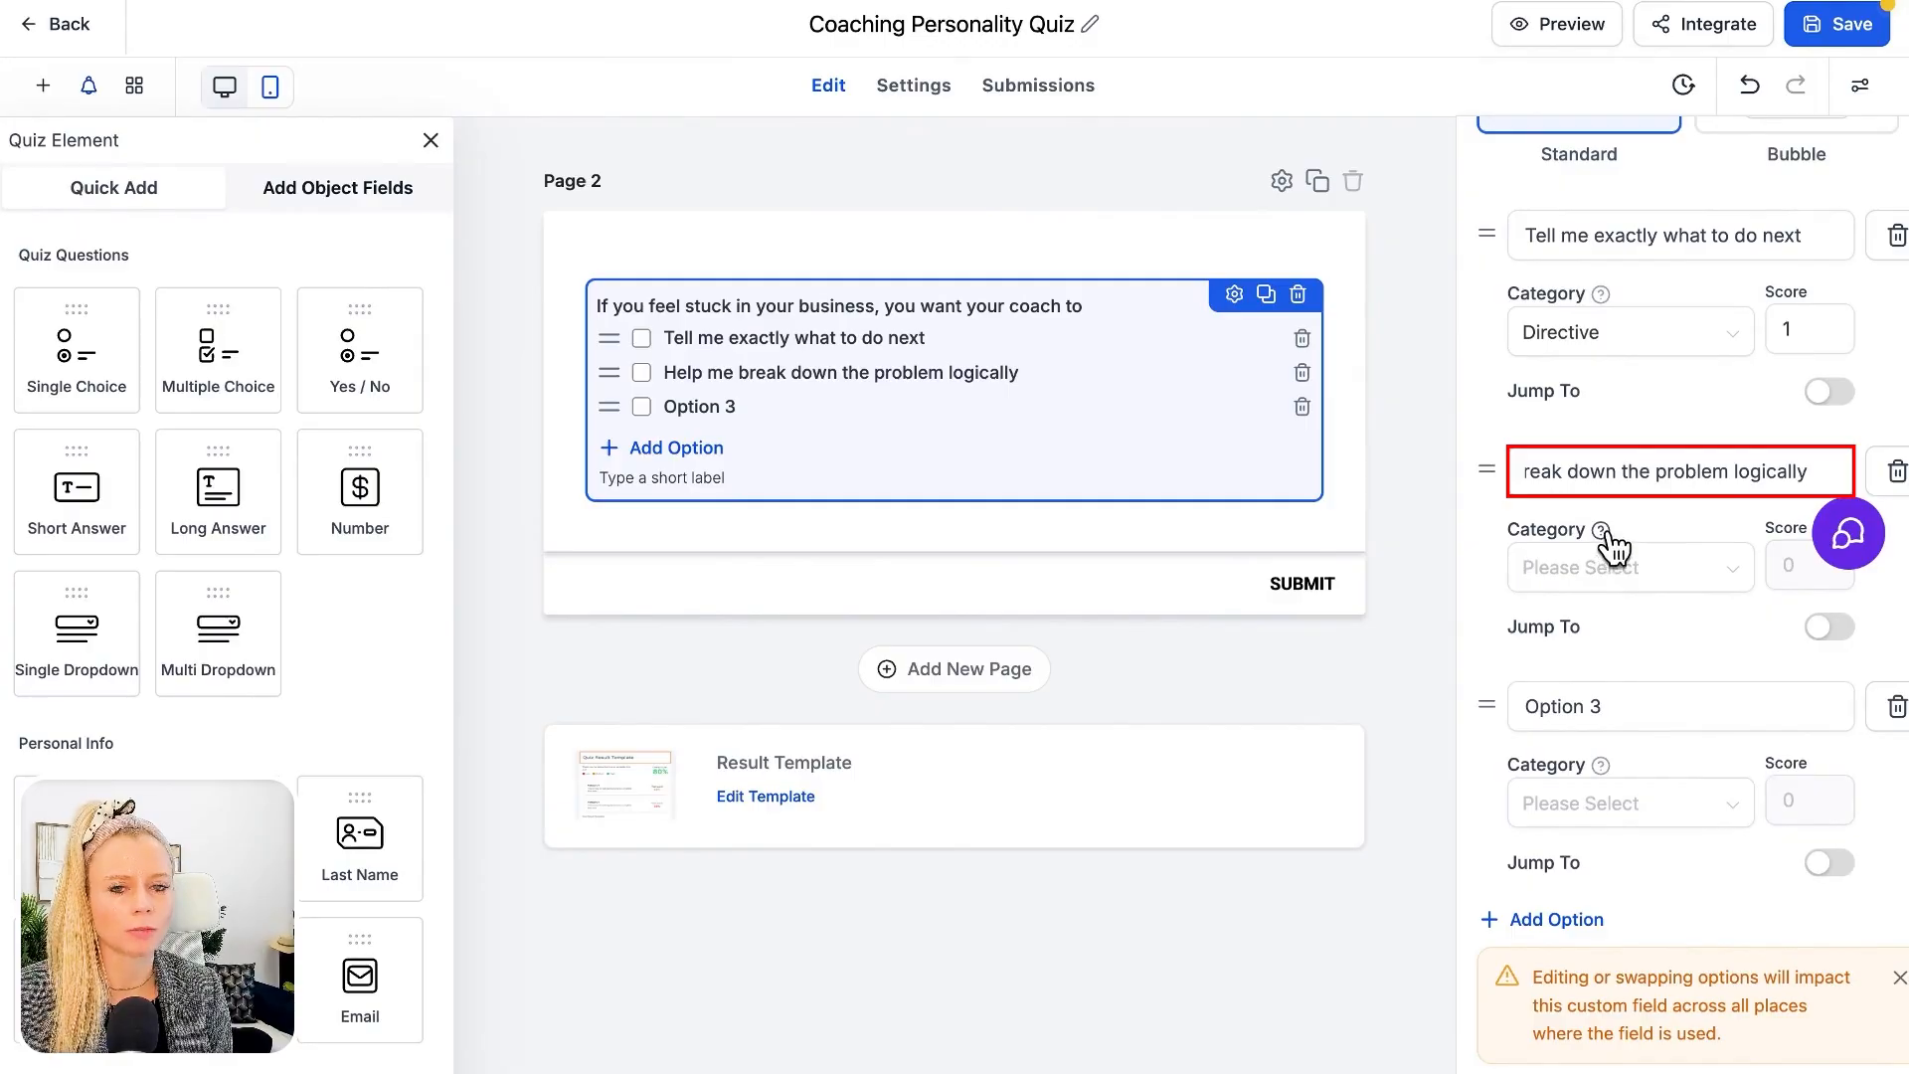
scroll(1643, 514, "down", 1)
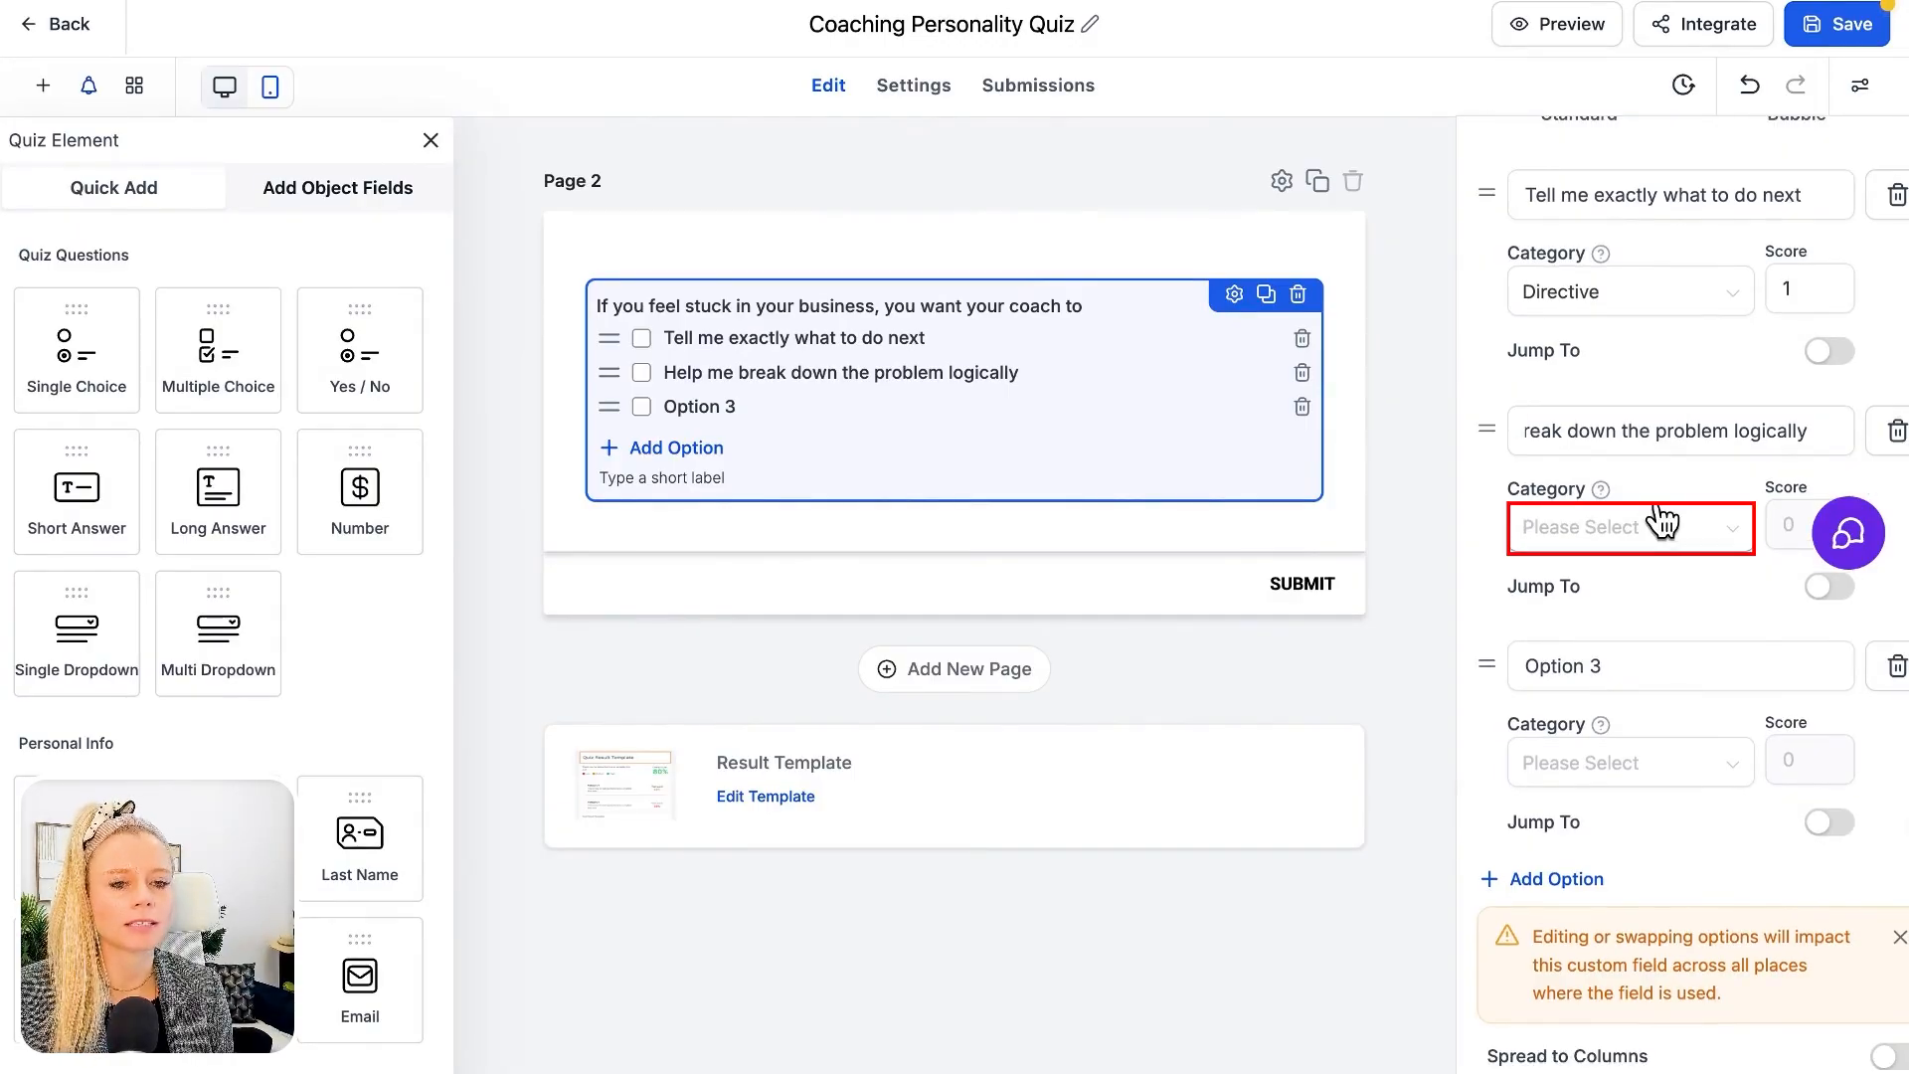
left_click(1540, 521)
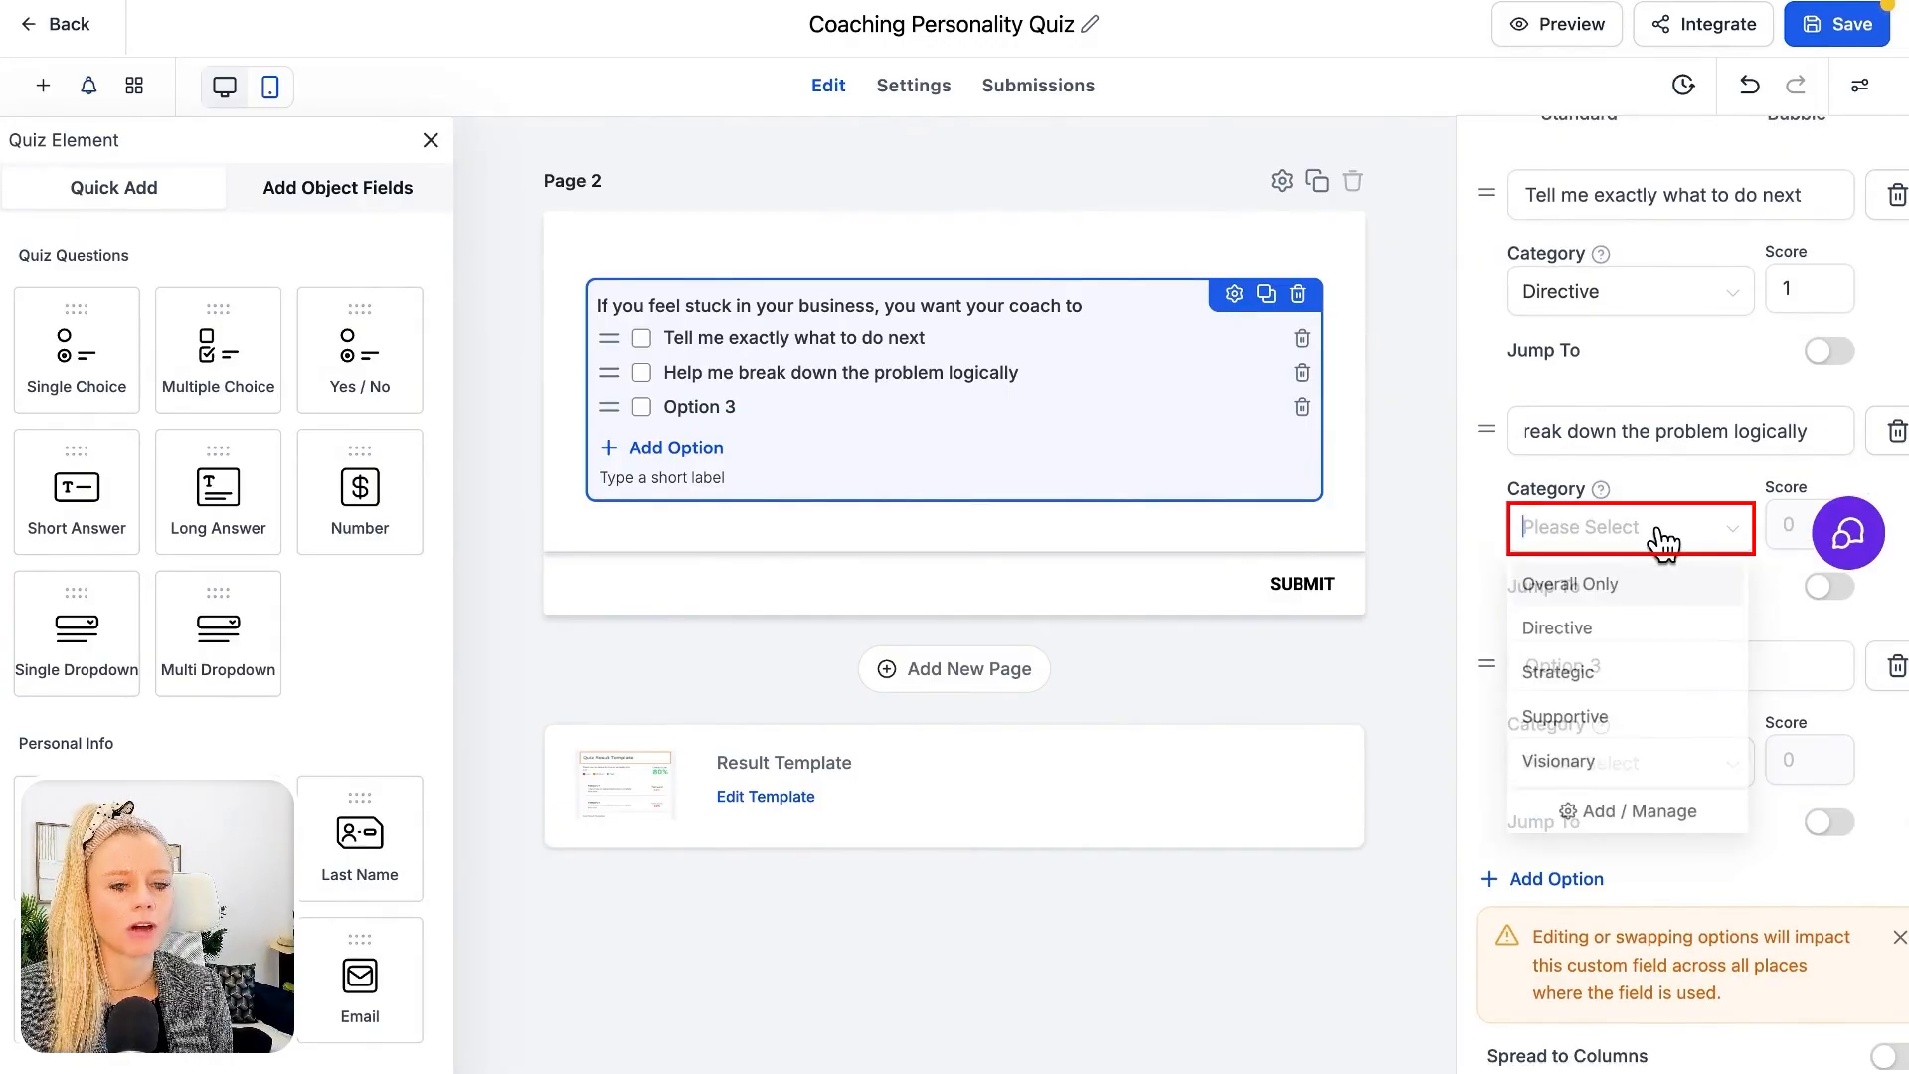
left_click(1559, 676)
scroll(1791, 451, "down", 2)
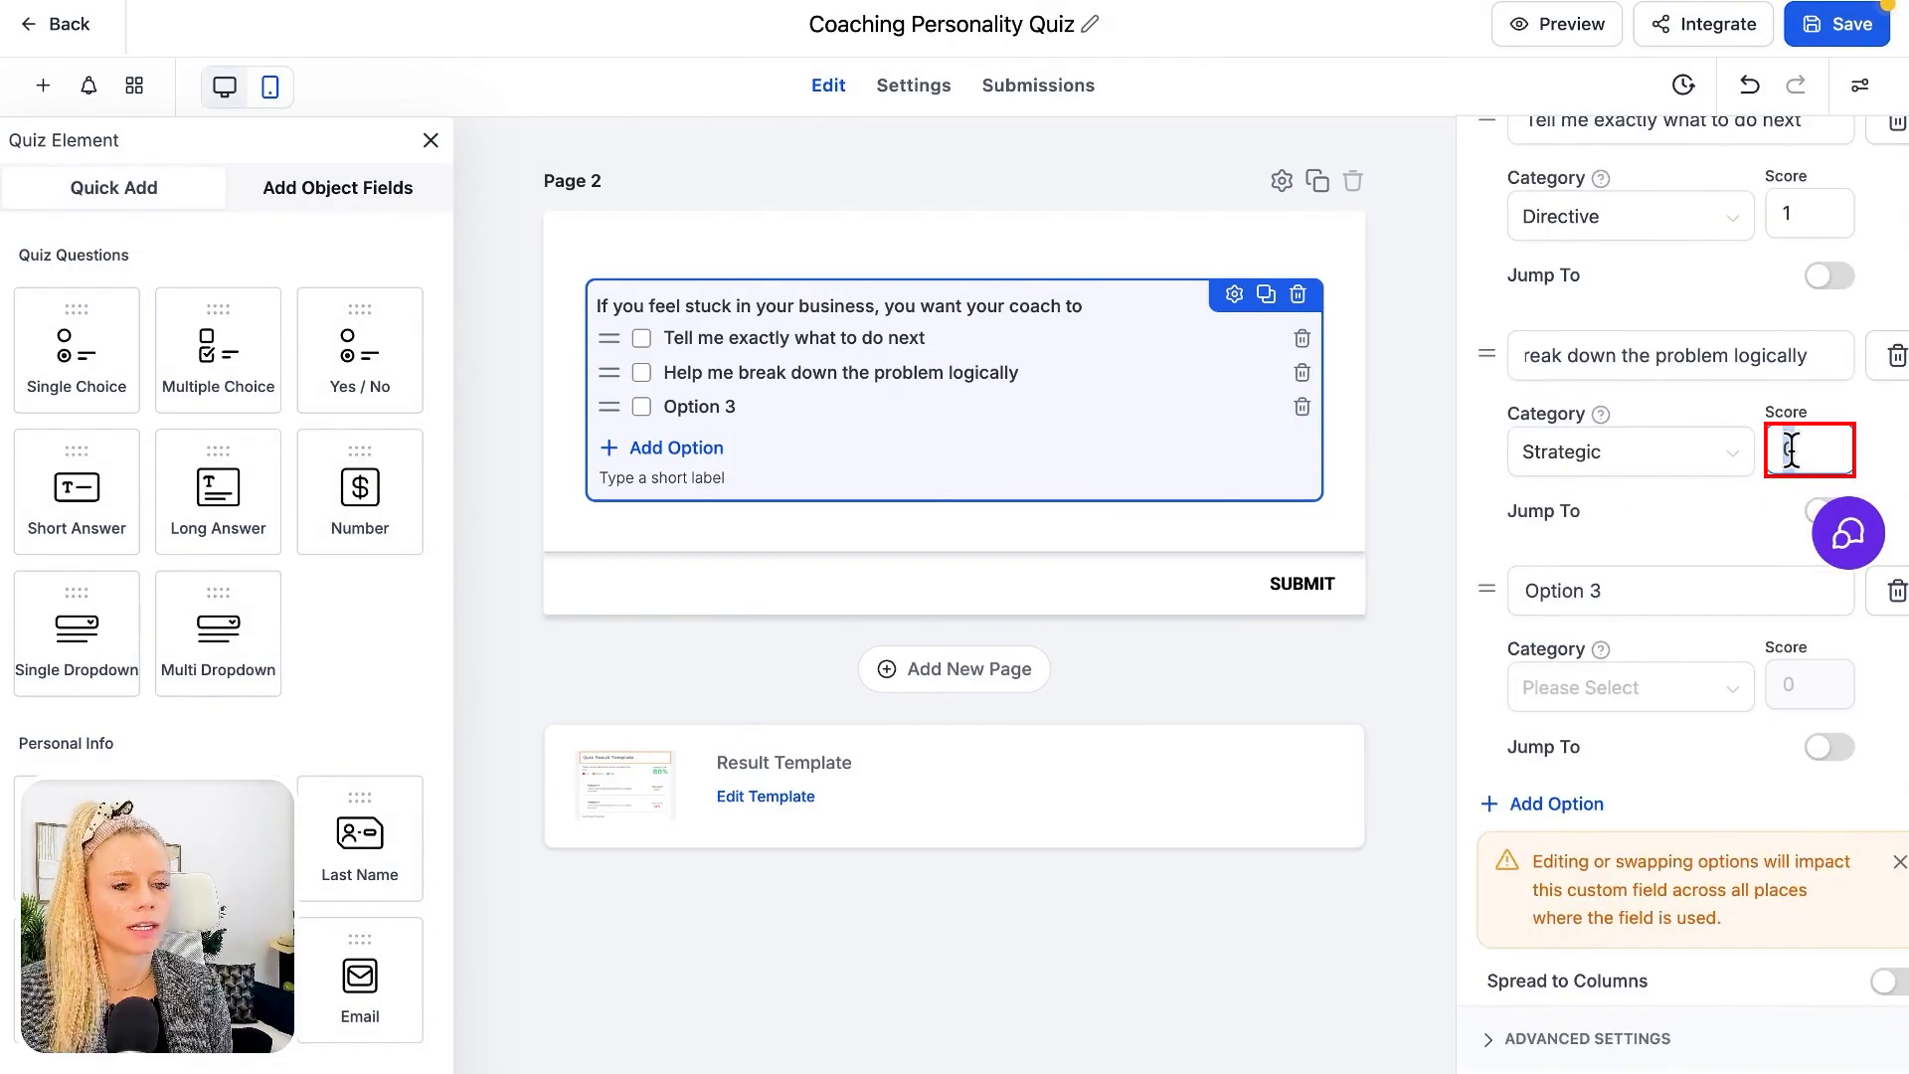
double_click(1791, 449)
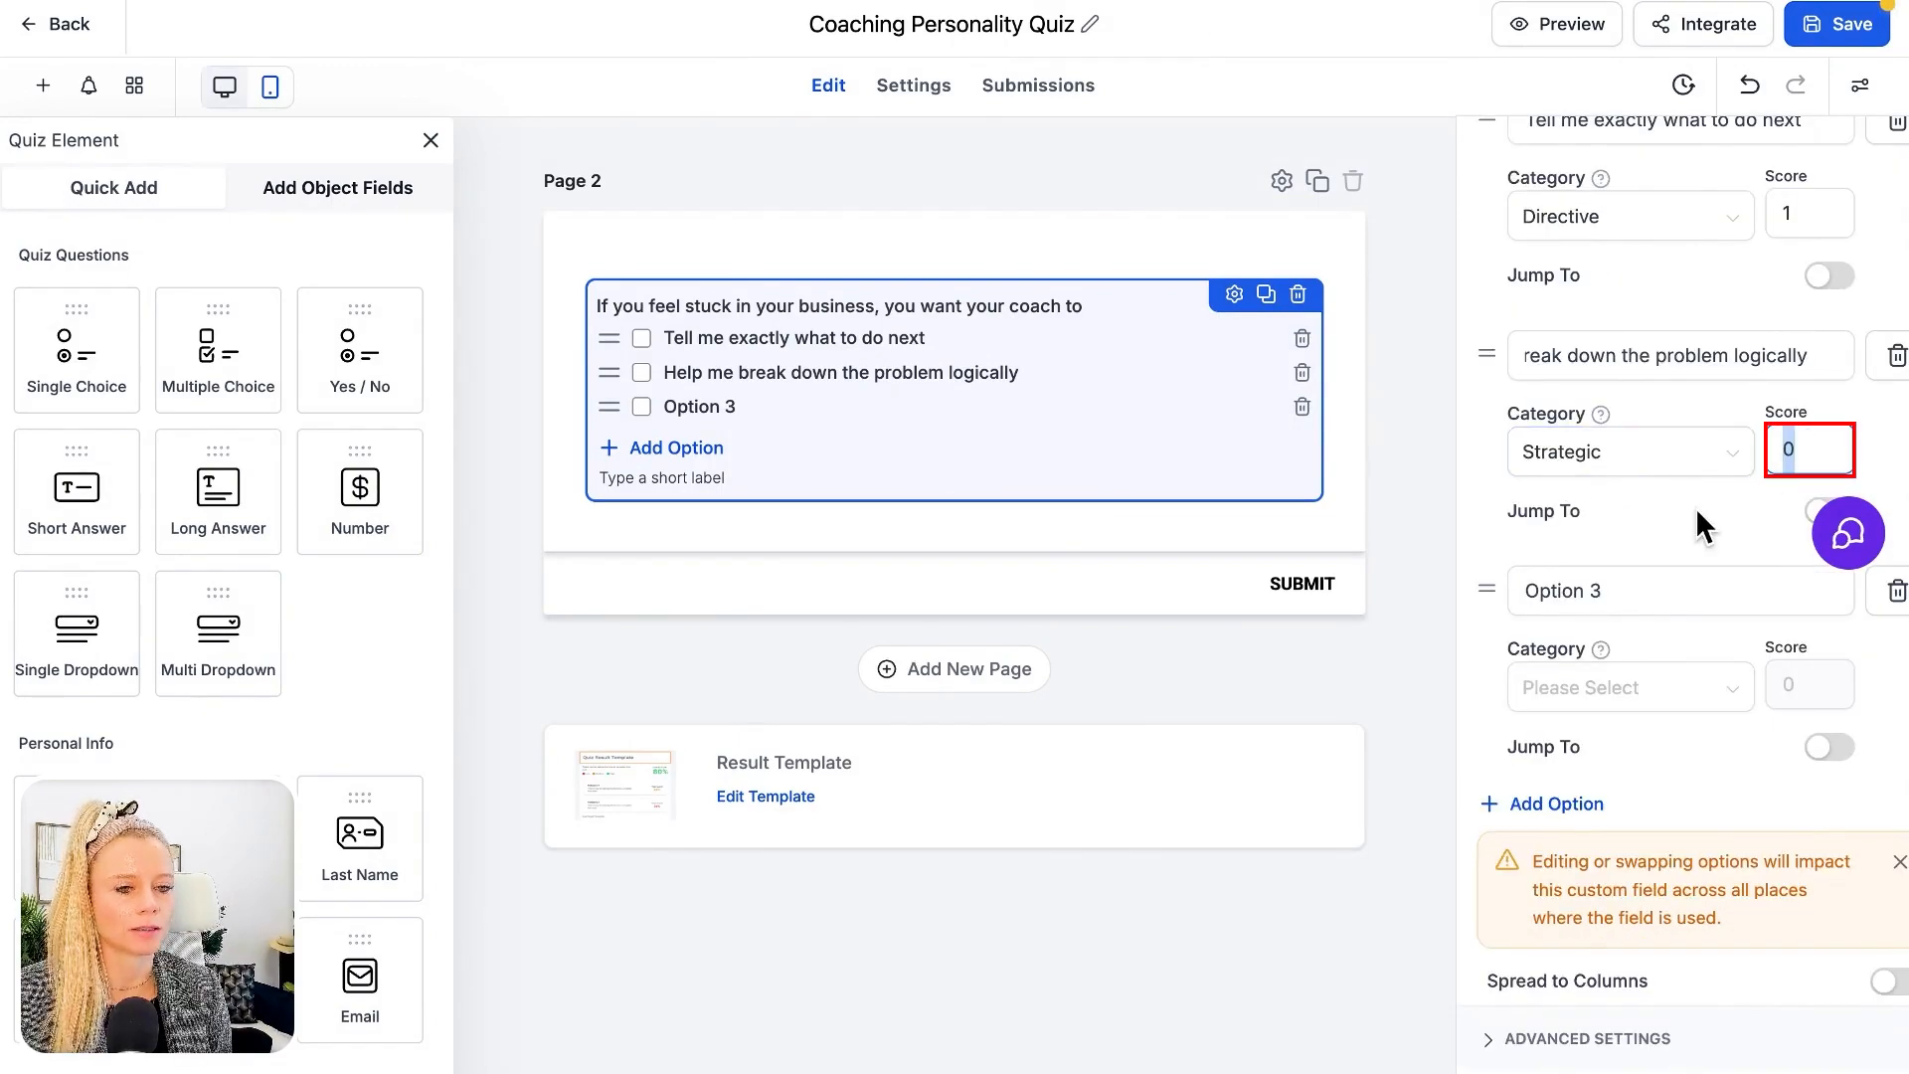
type("2")
Set the third option to "Reassure me and help me regain confidence" with category Supportive and score 3
left_click(1651, 582)
triple_click(1651, 582)
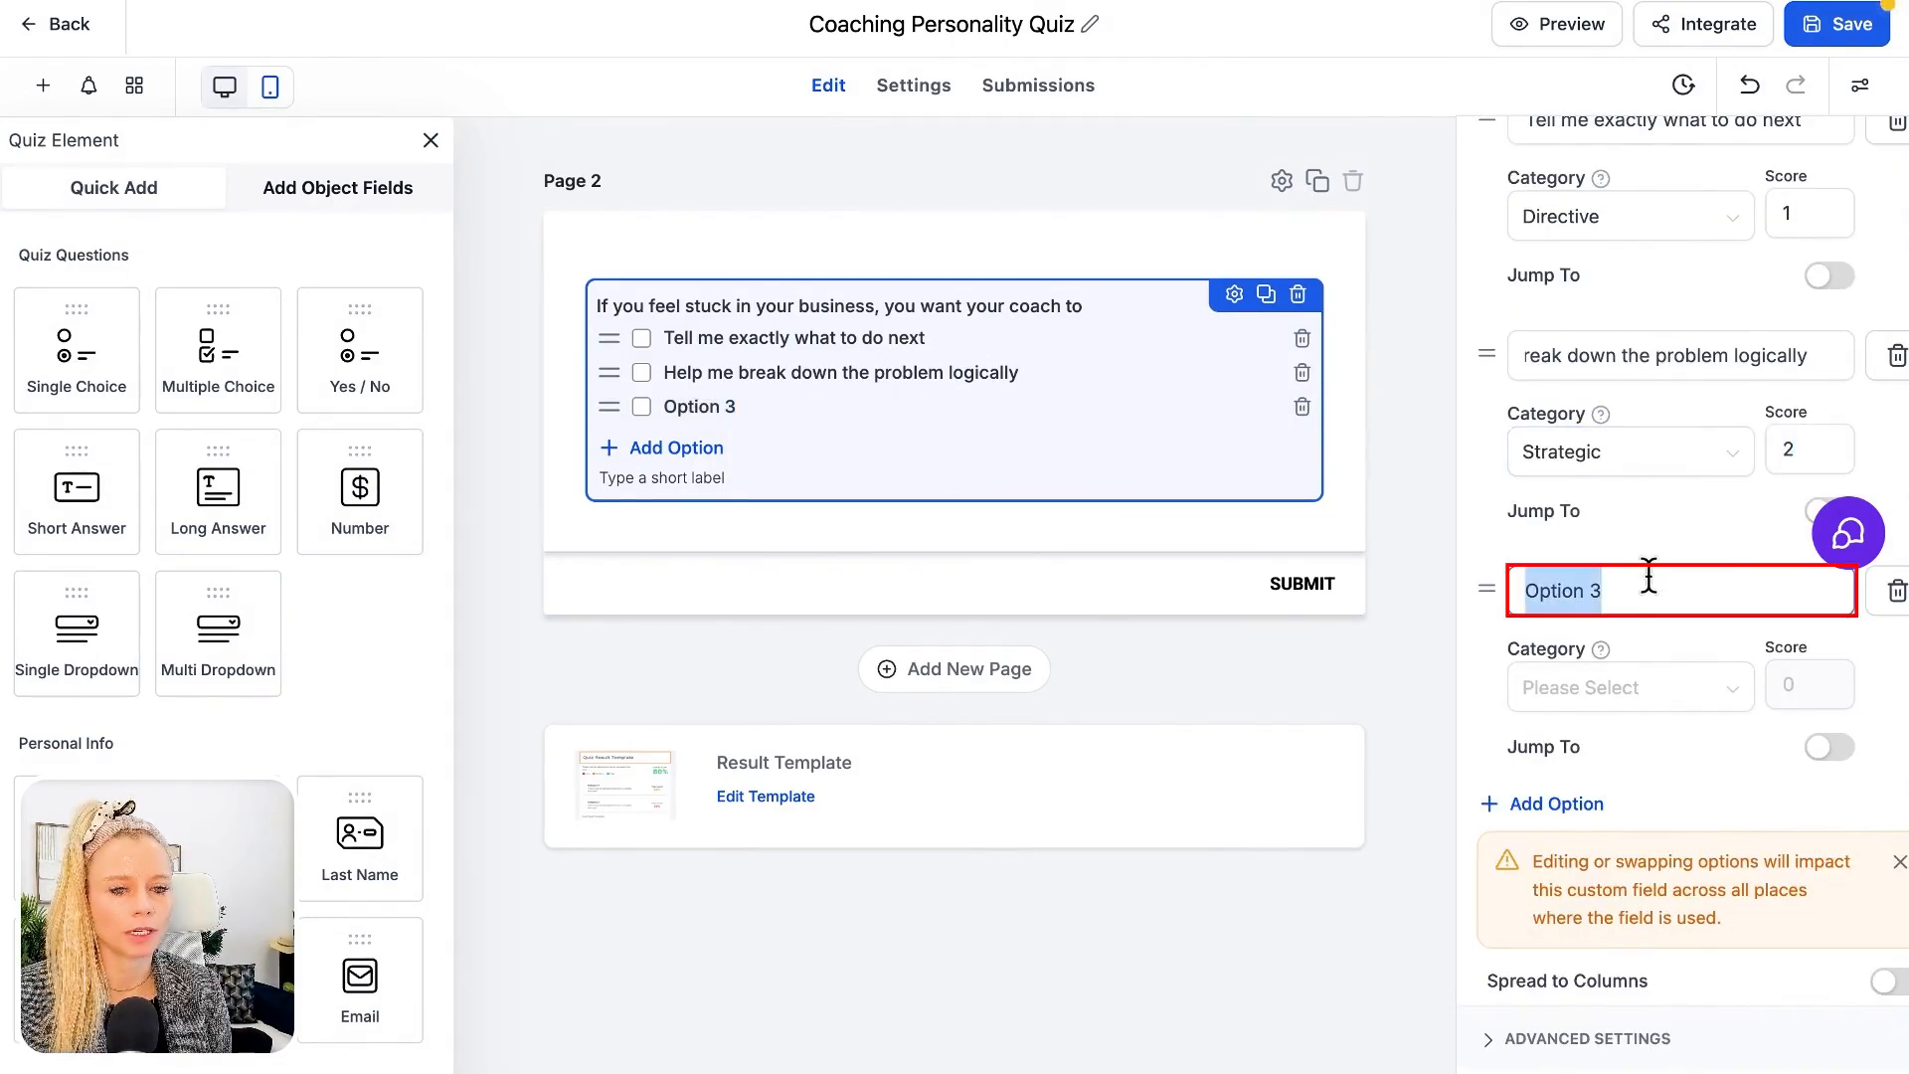
type("Reassure me and help me regain confidence")
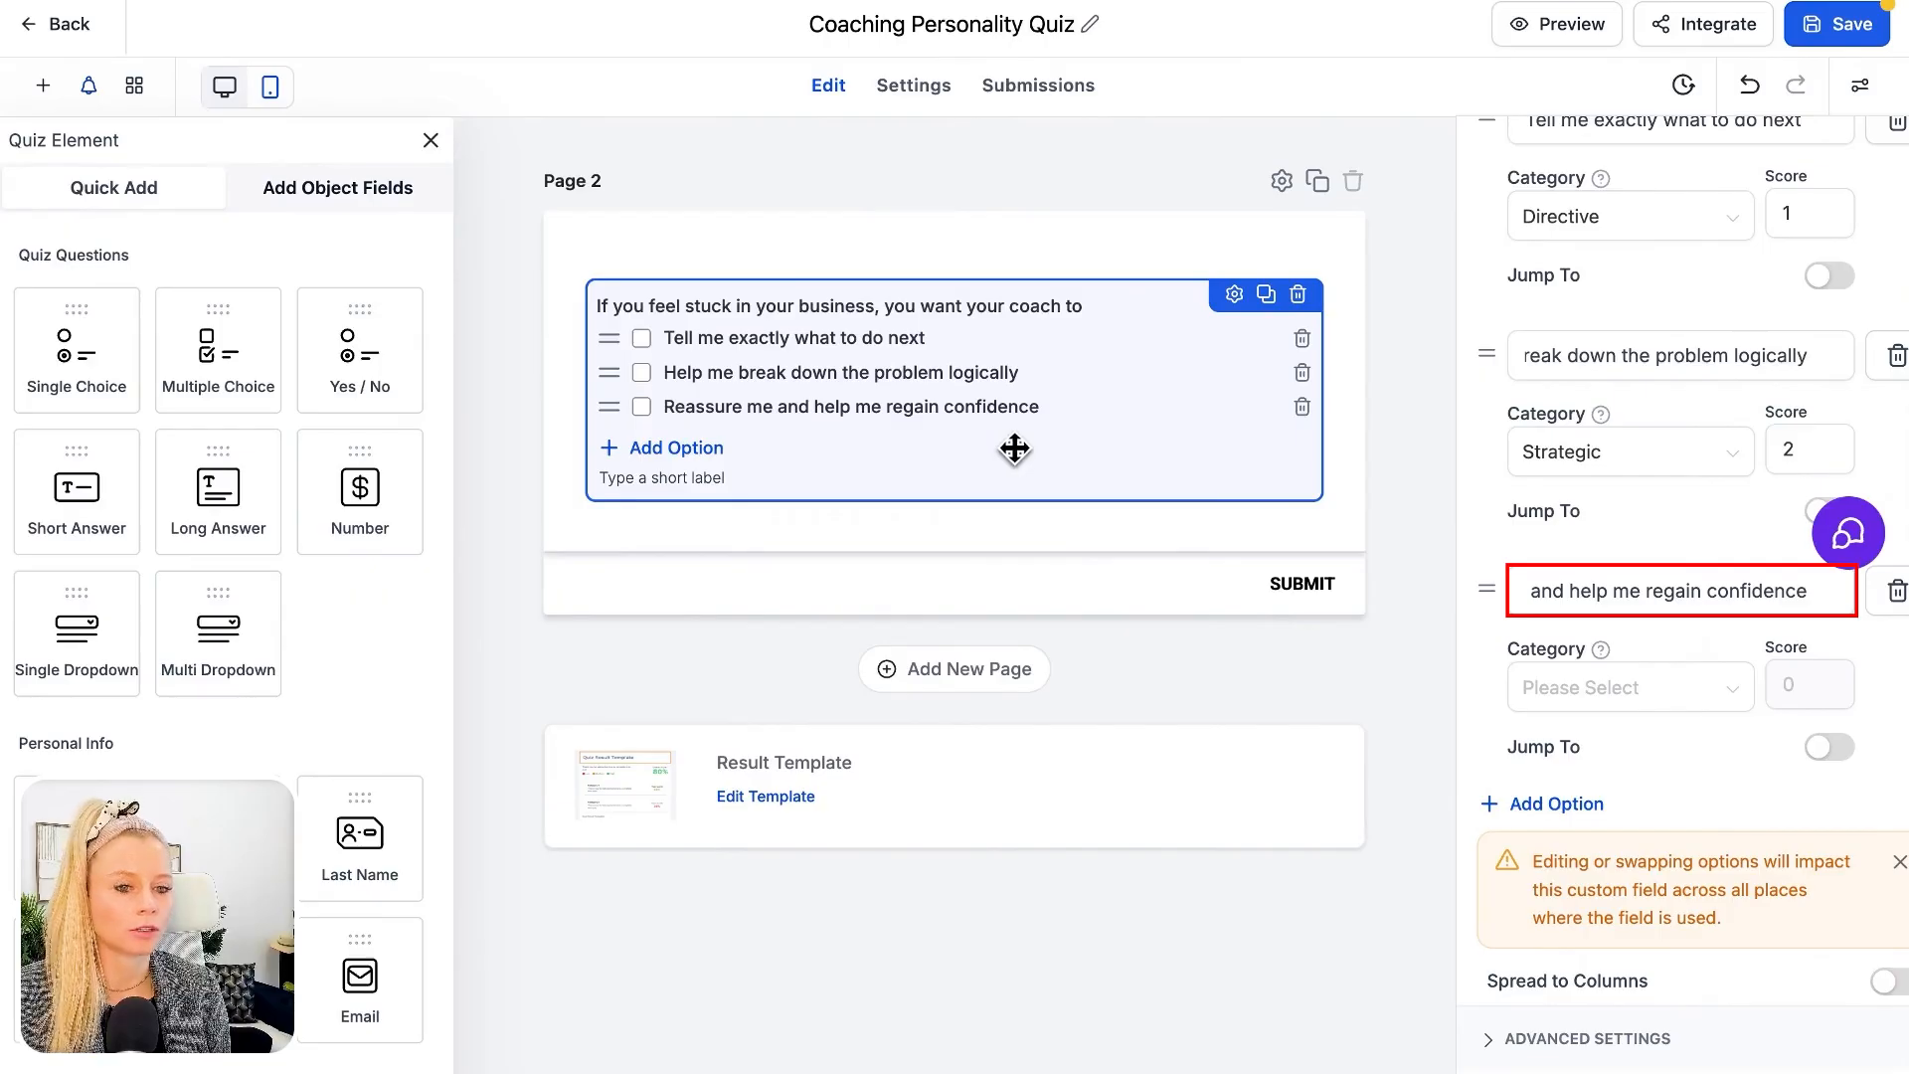
left_click(1651, 688)
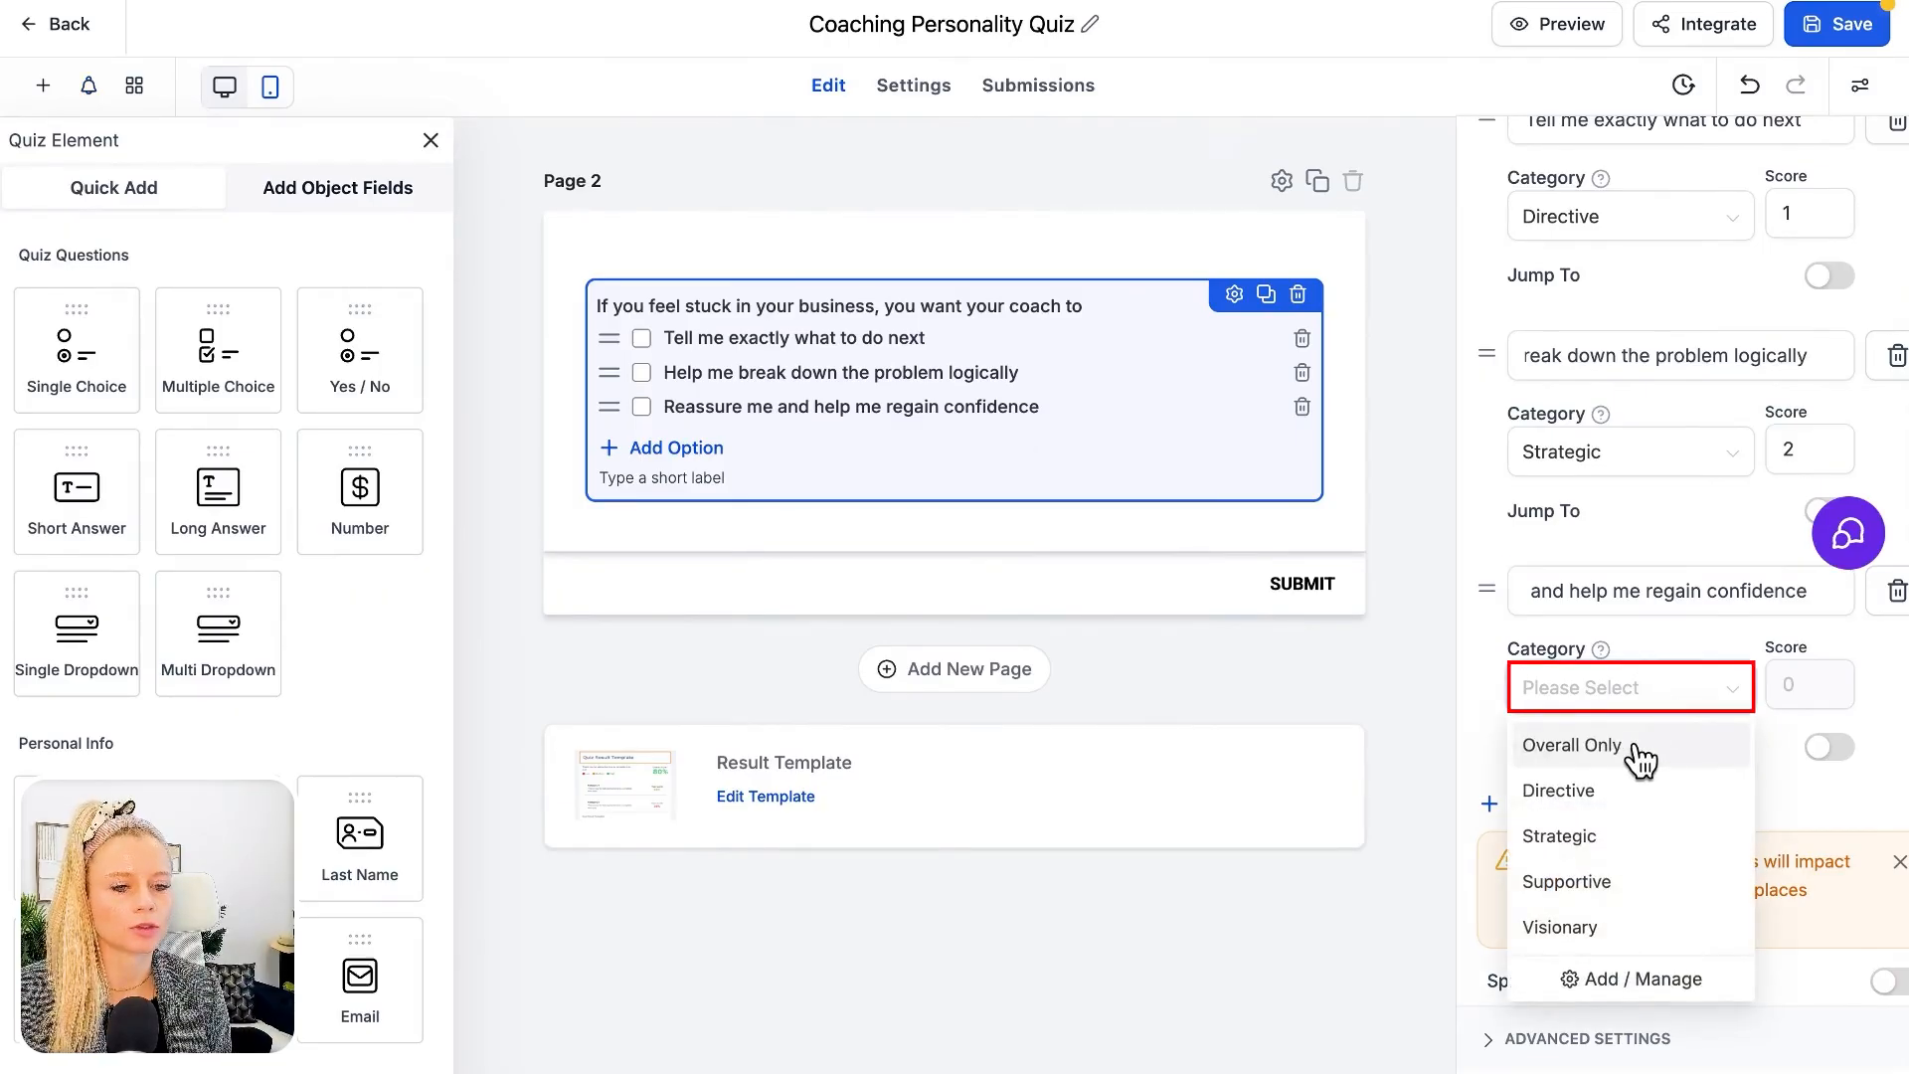
left_click(1582, 882)
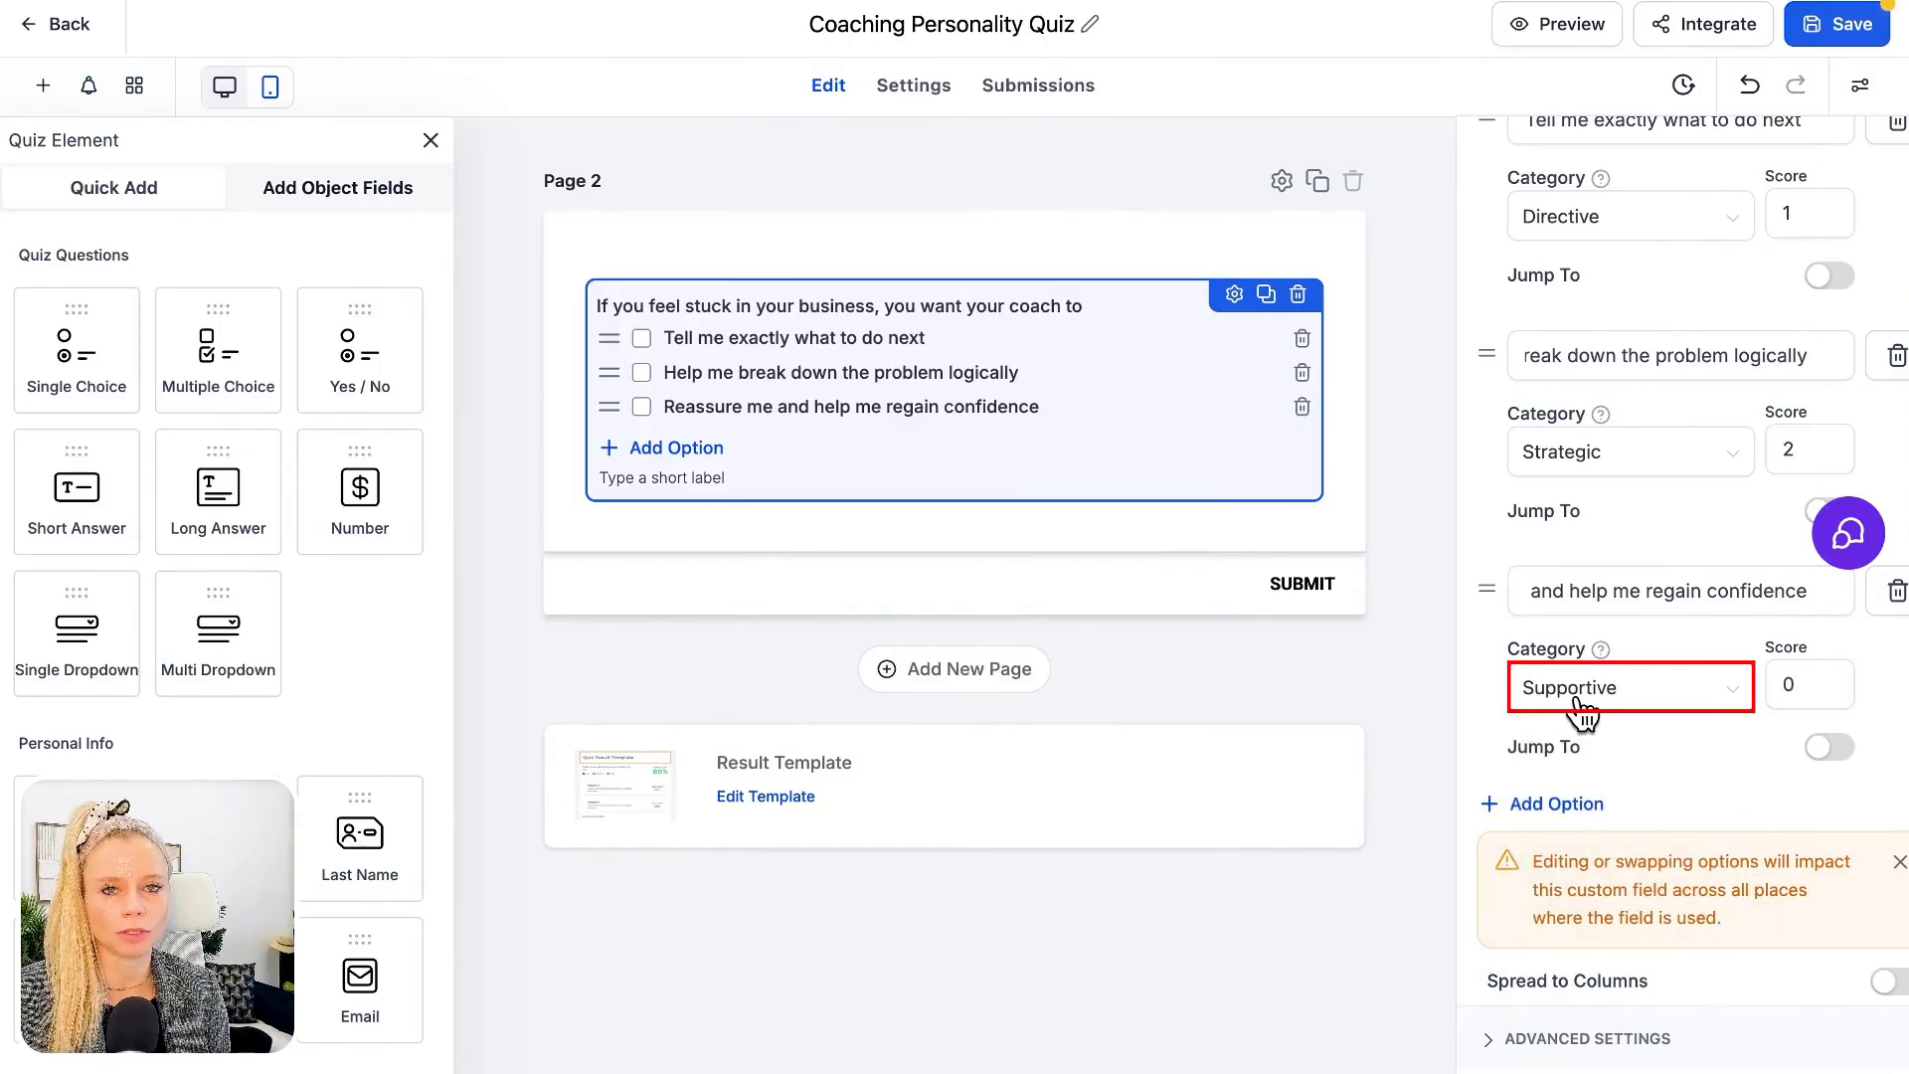
left_click(1818, 686)
type("3")
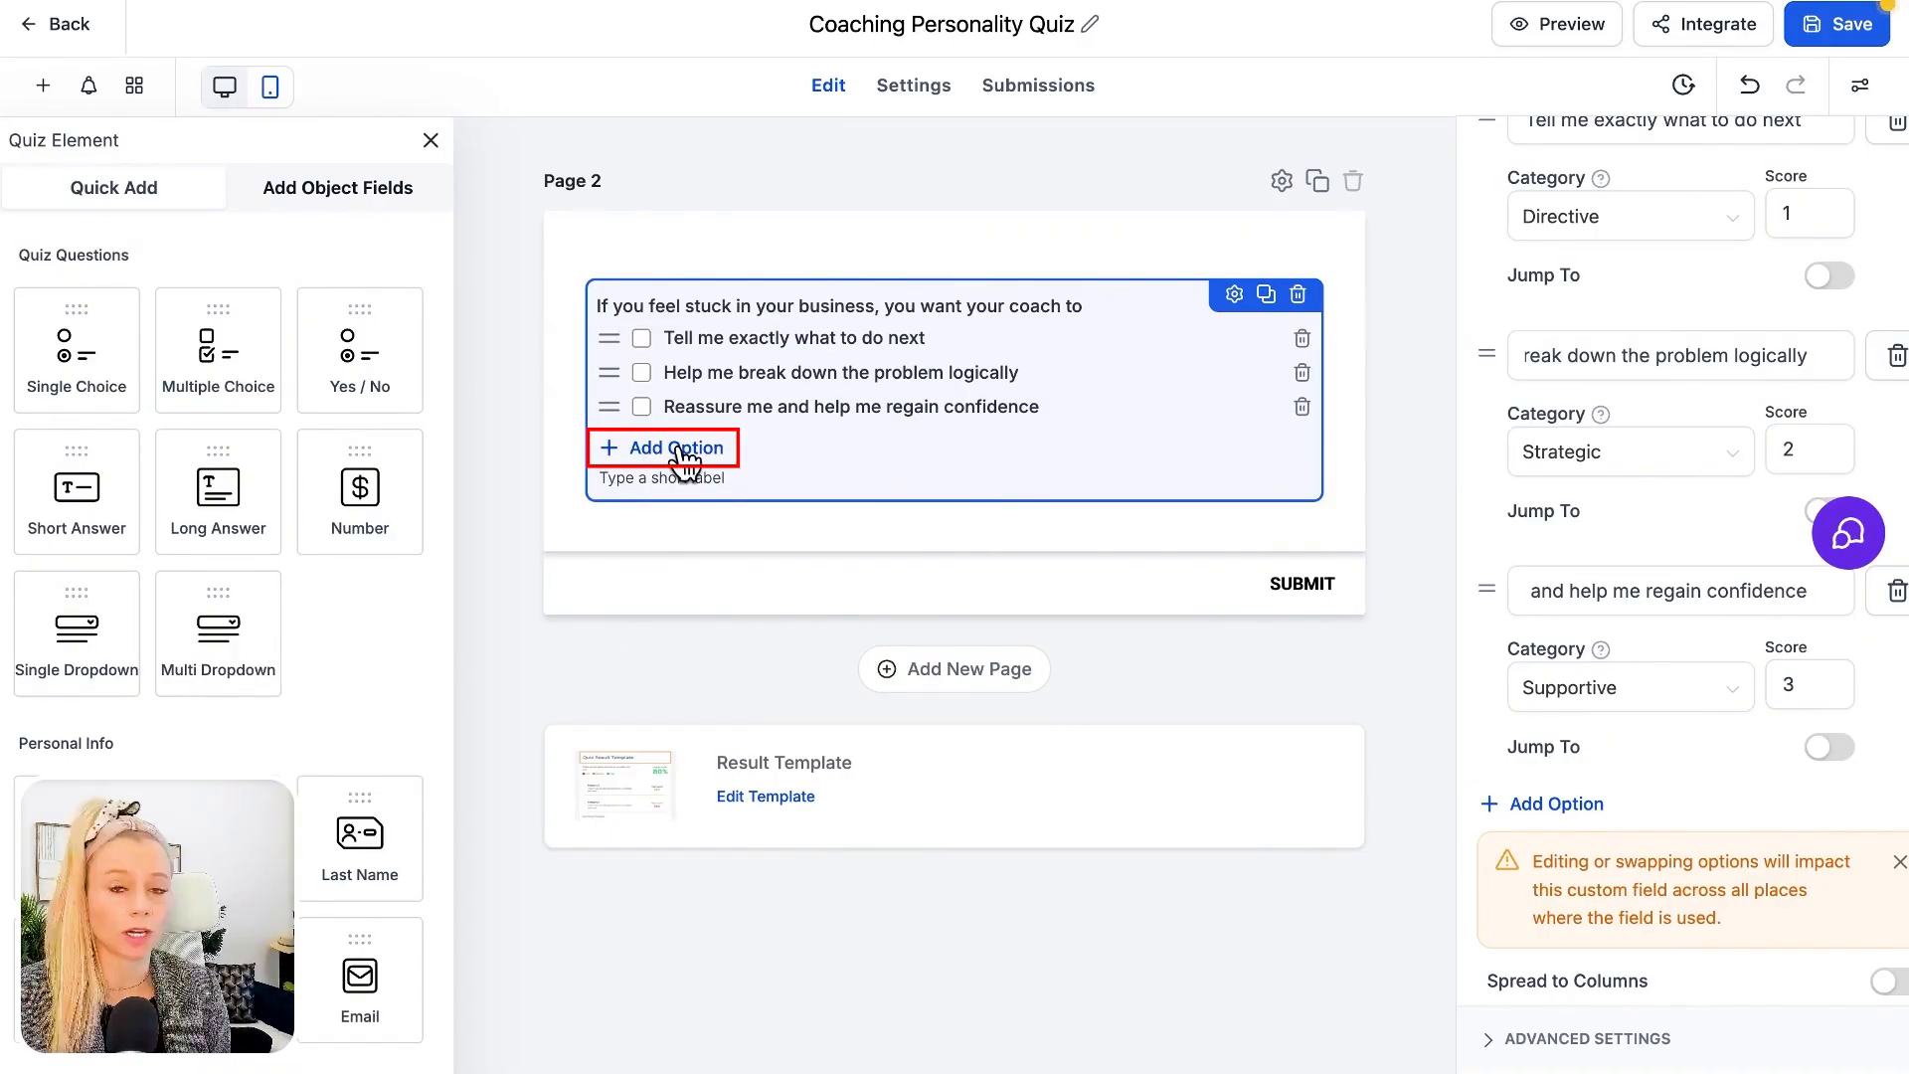
Add a fourth option, "Help me zoom out and rethink direction", with category Visionary and score 4
left_click(1557, 804)
type("Help me zoom out and rethink direction")
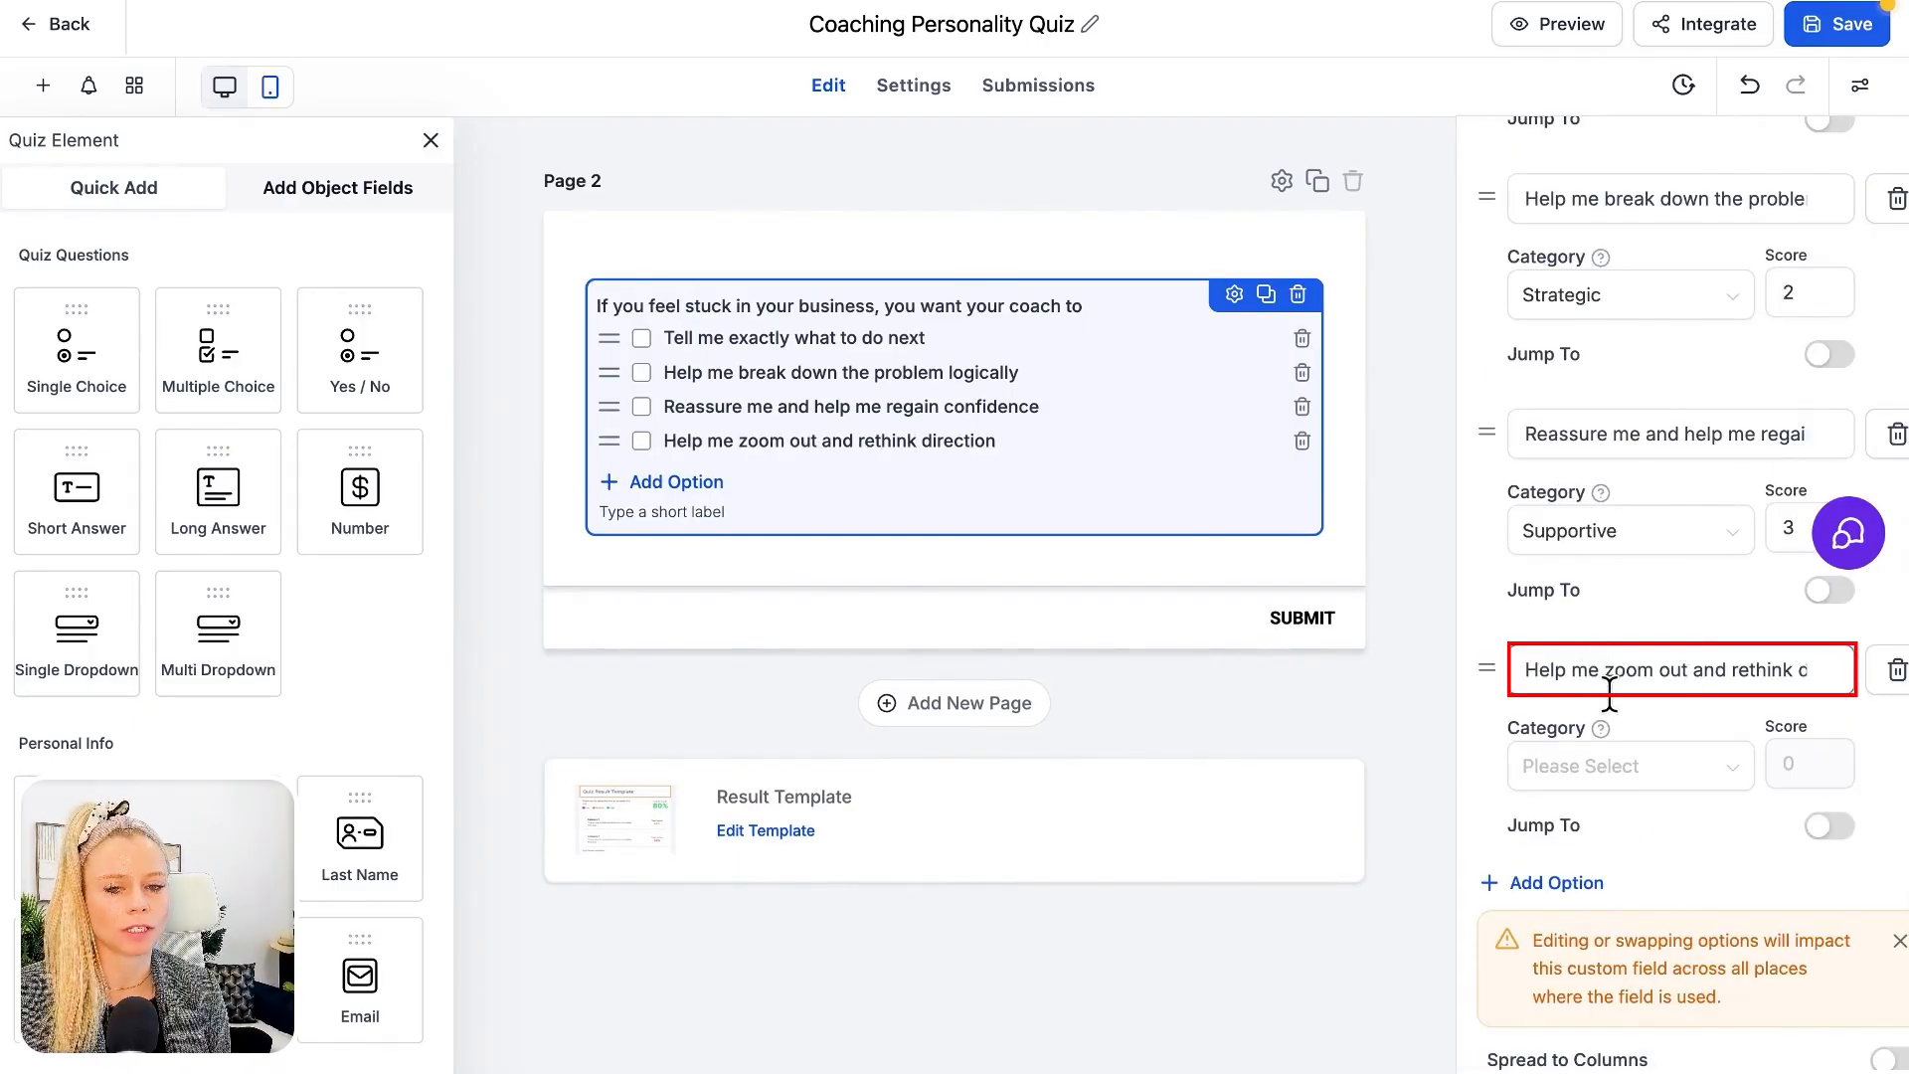
left_click(1631, 776)
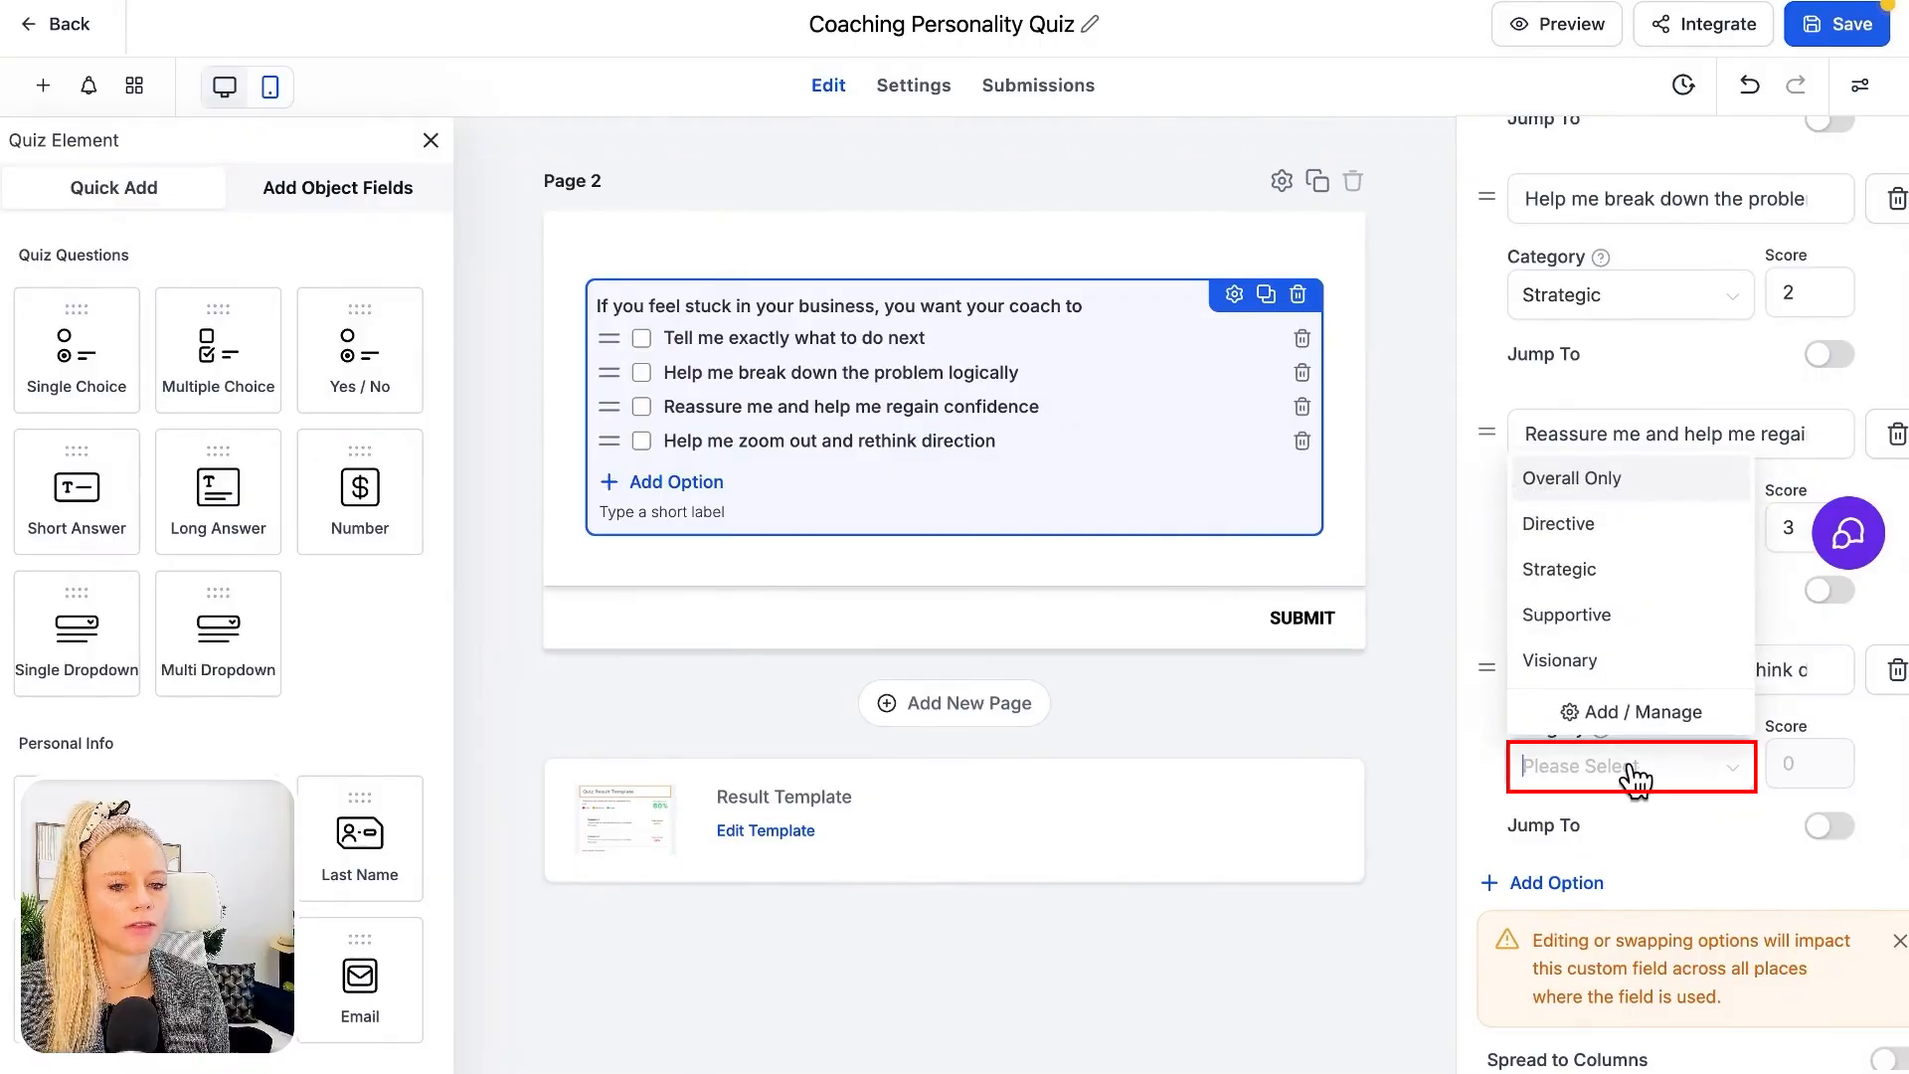
left_click(1591, 664)
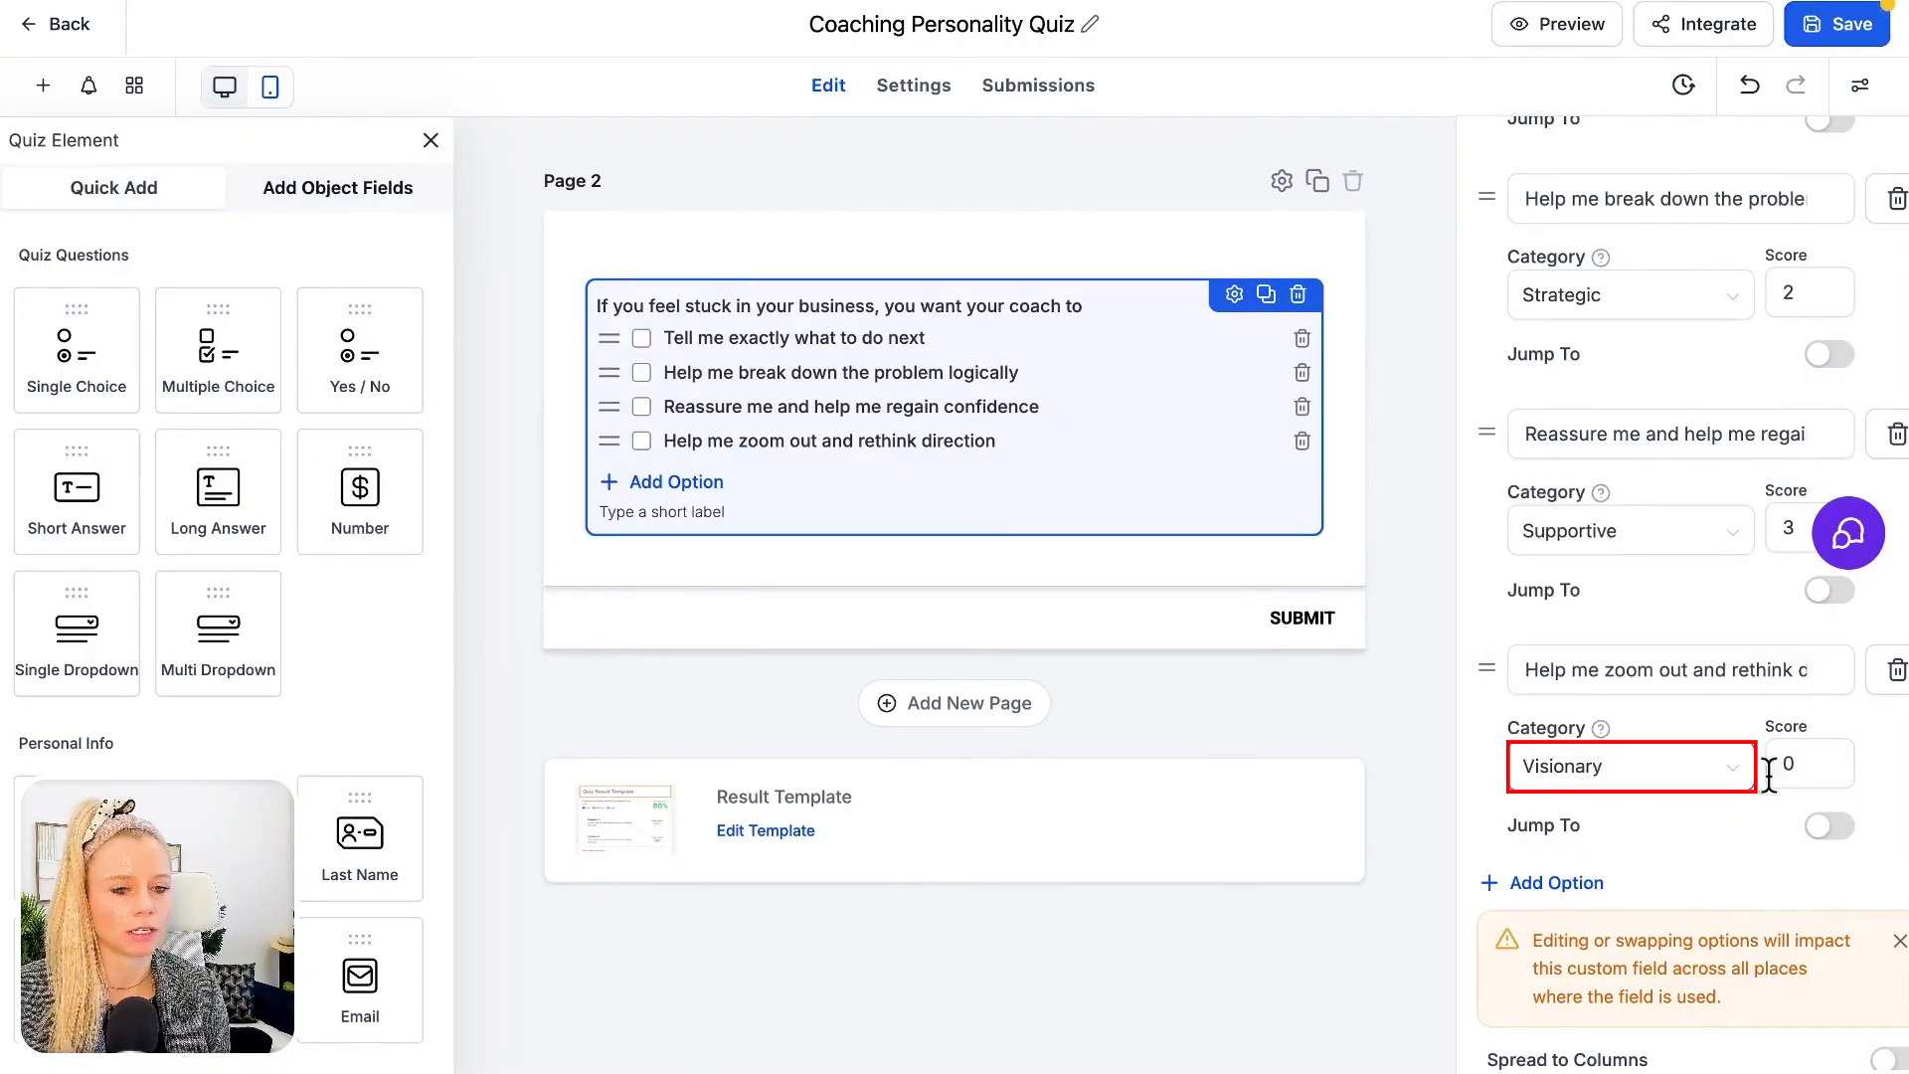
left_click(1778, 767)
type("4")
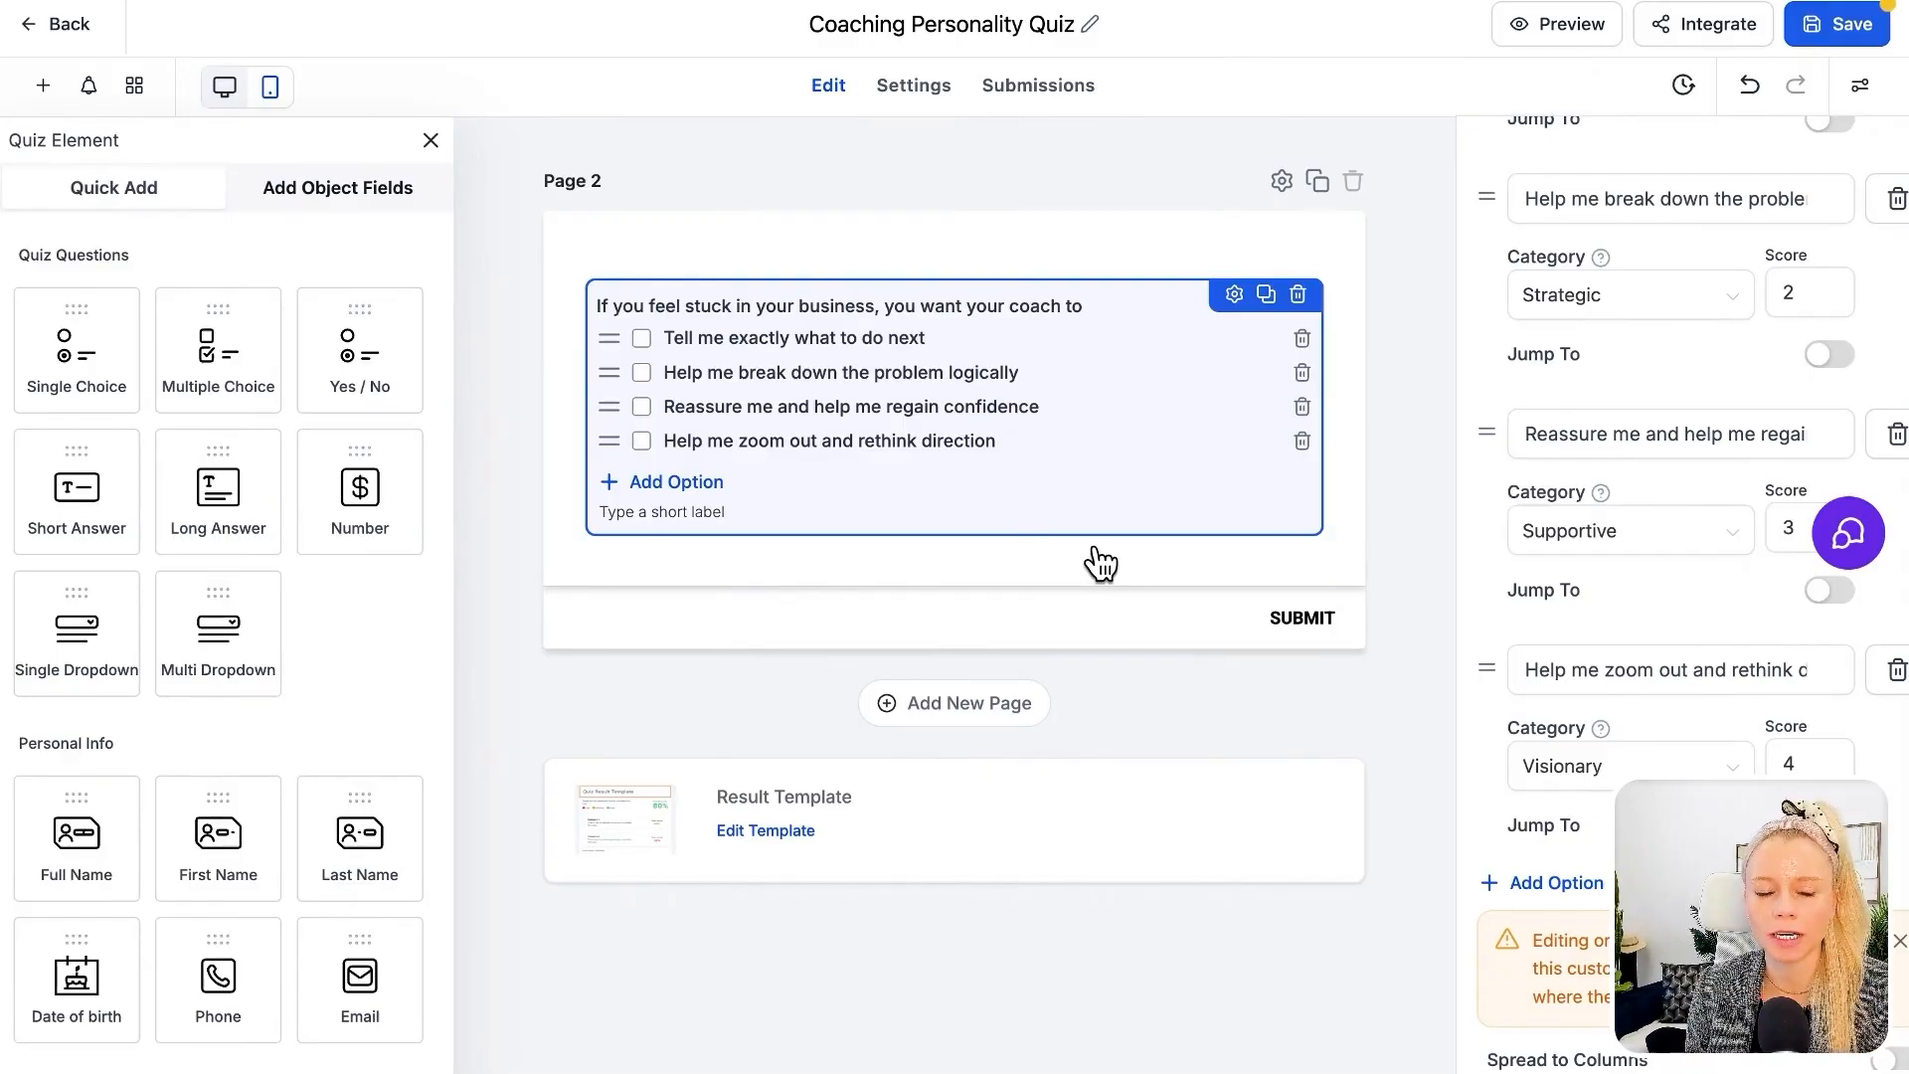
Add a new blank page after the coaching question page, check the question's option categories and scores, and save the quiz
left_click(943, 716)
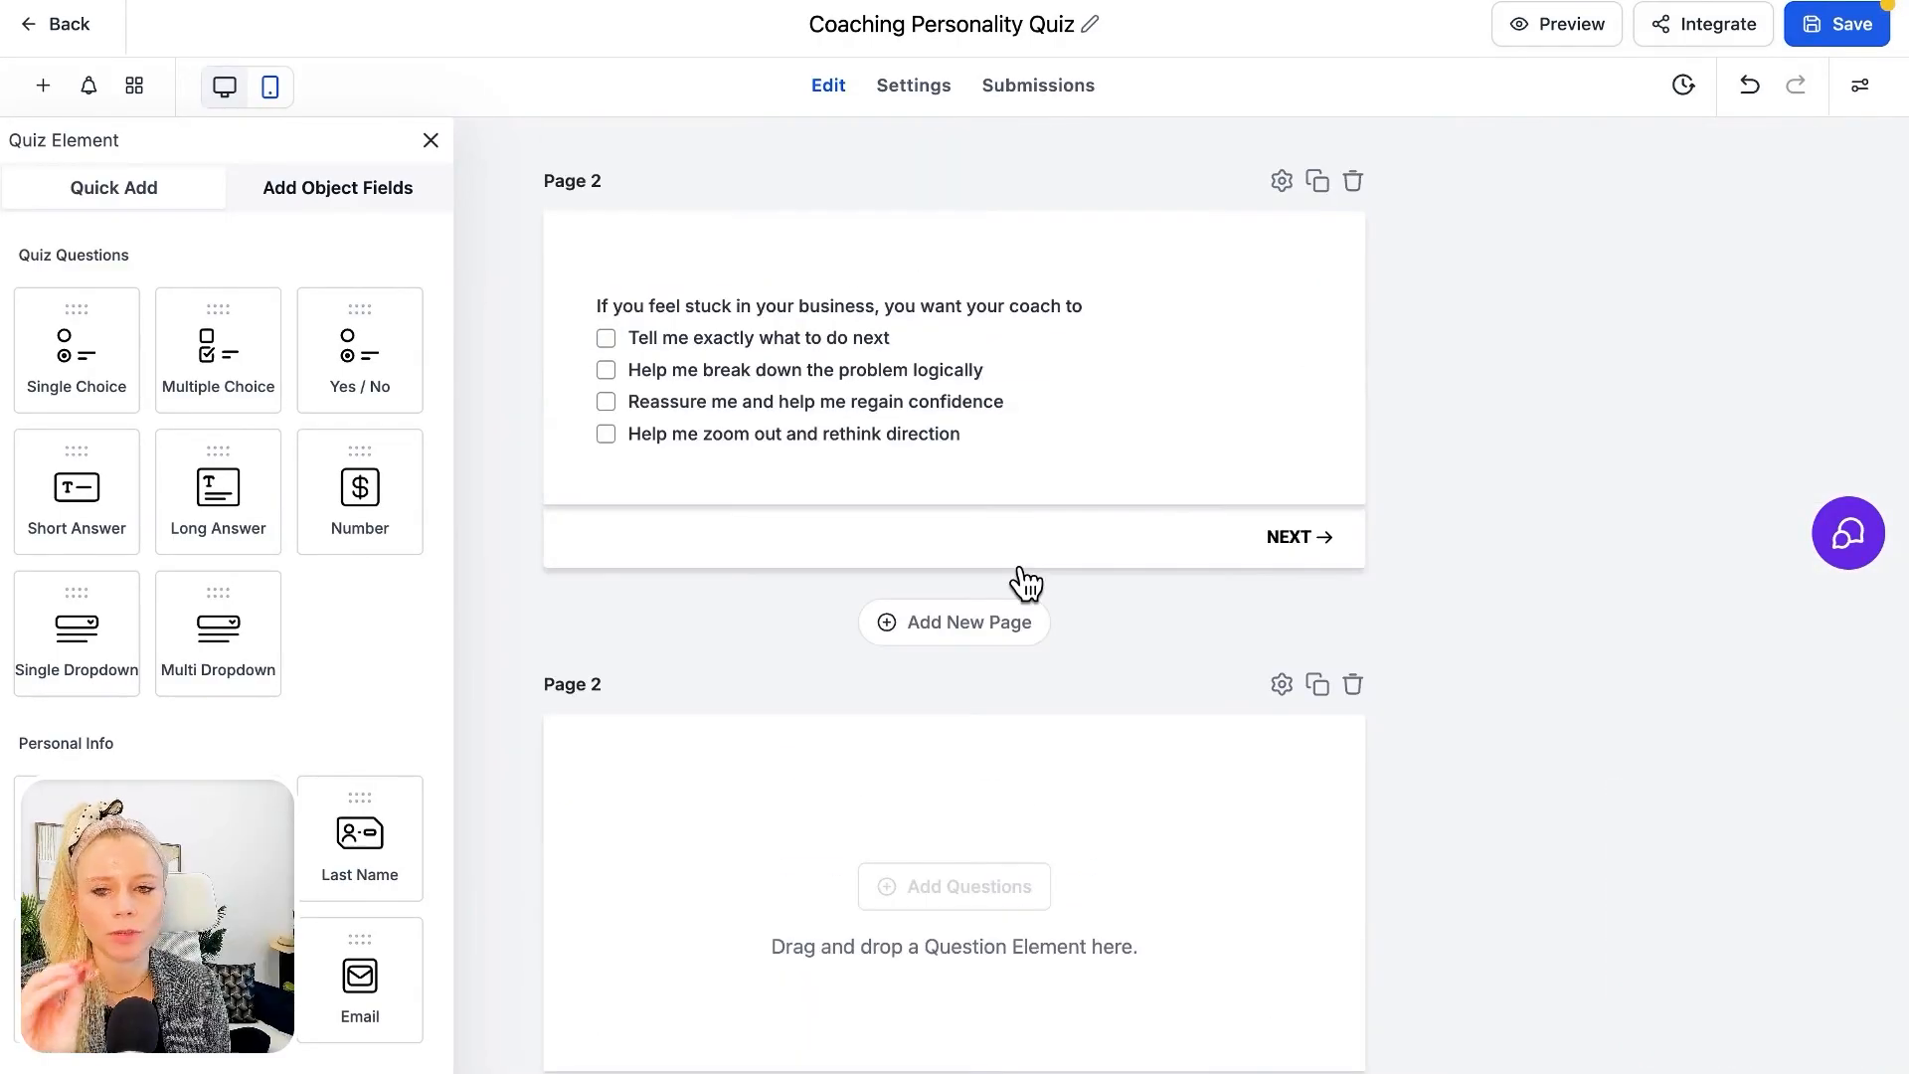
left_click(758, 301)
left_click(775, 338)
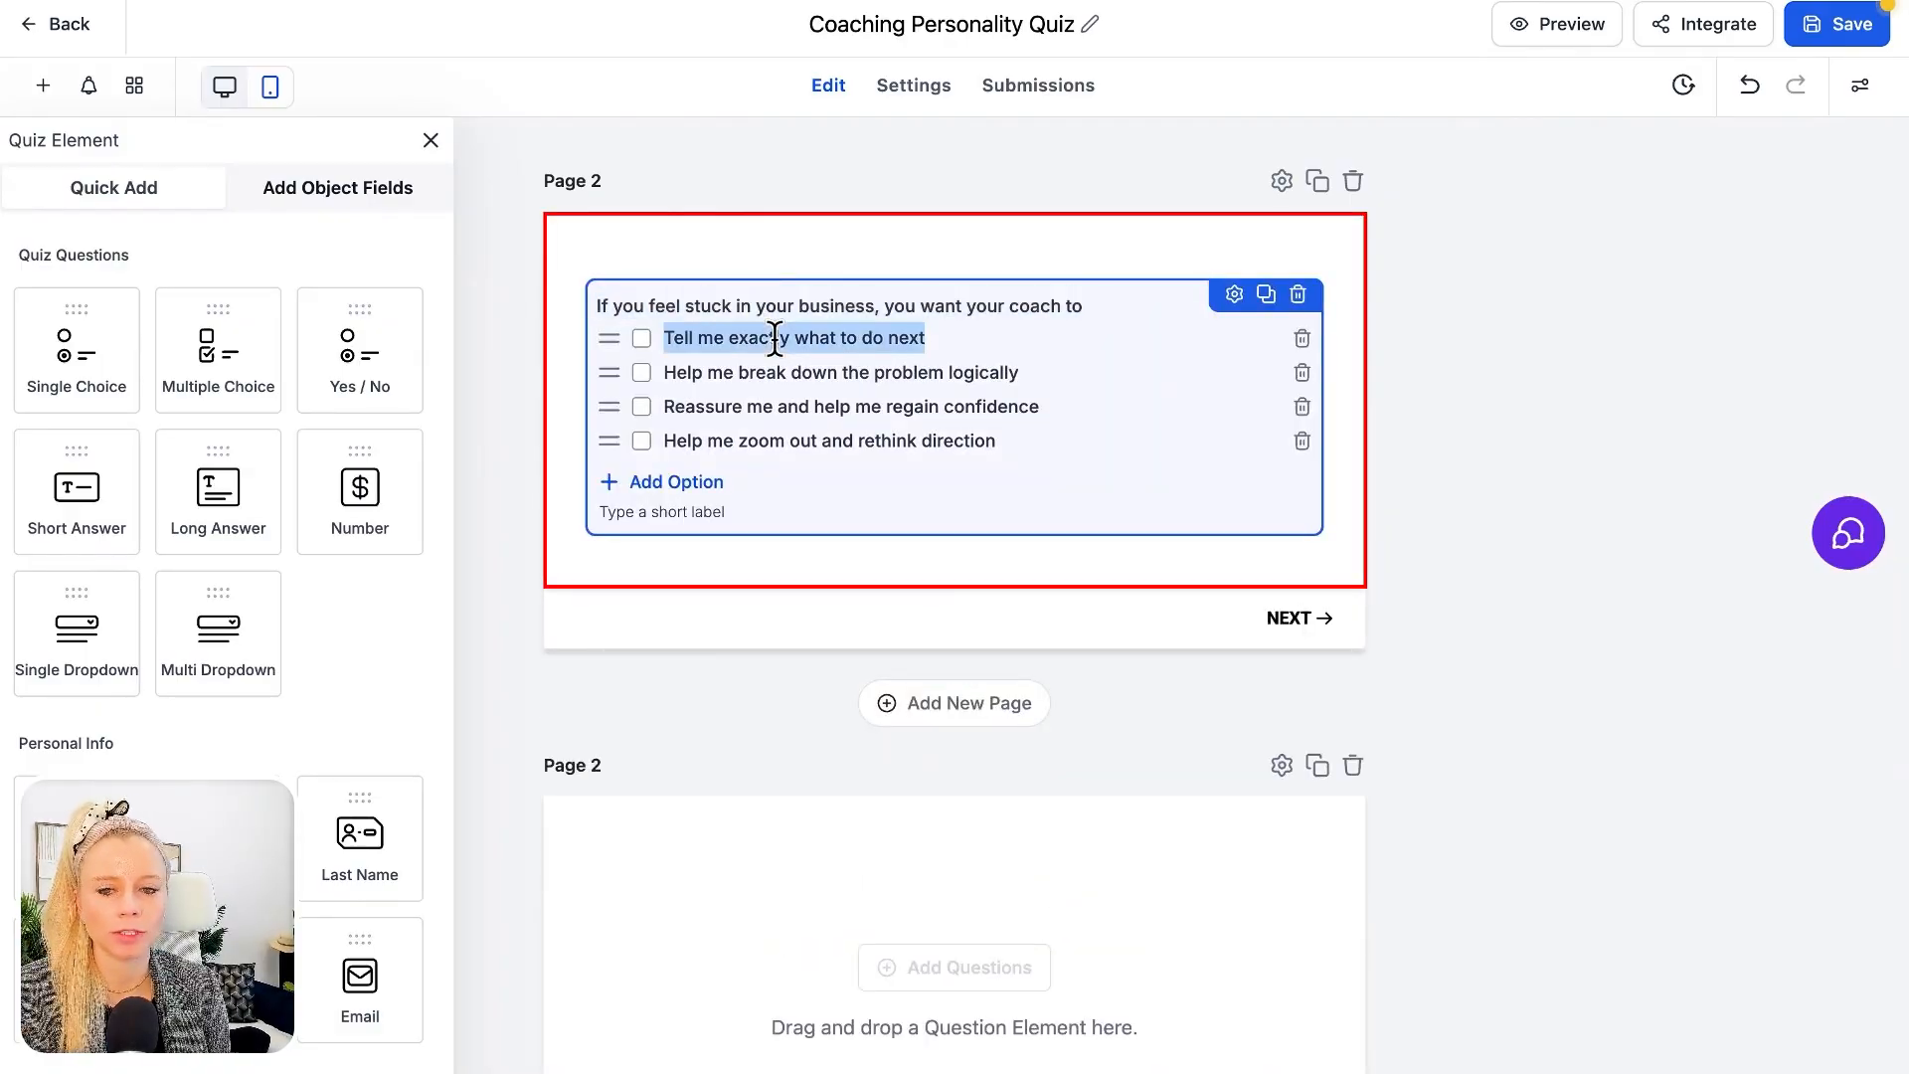
scroll(1621, 691, "down", 5)
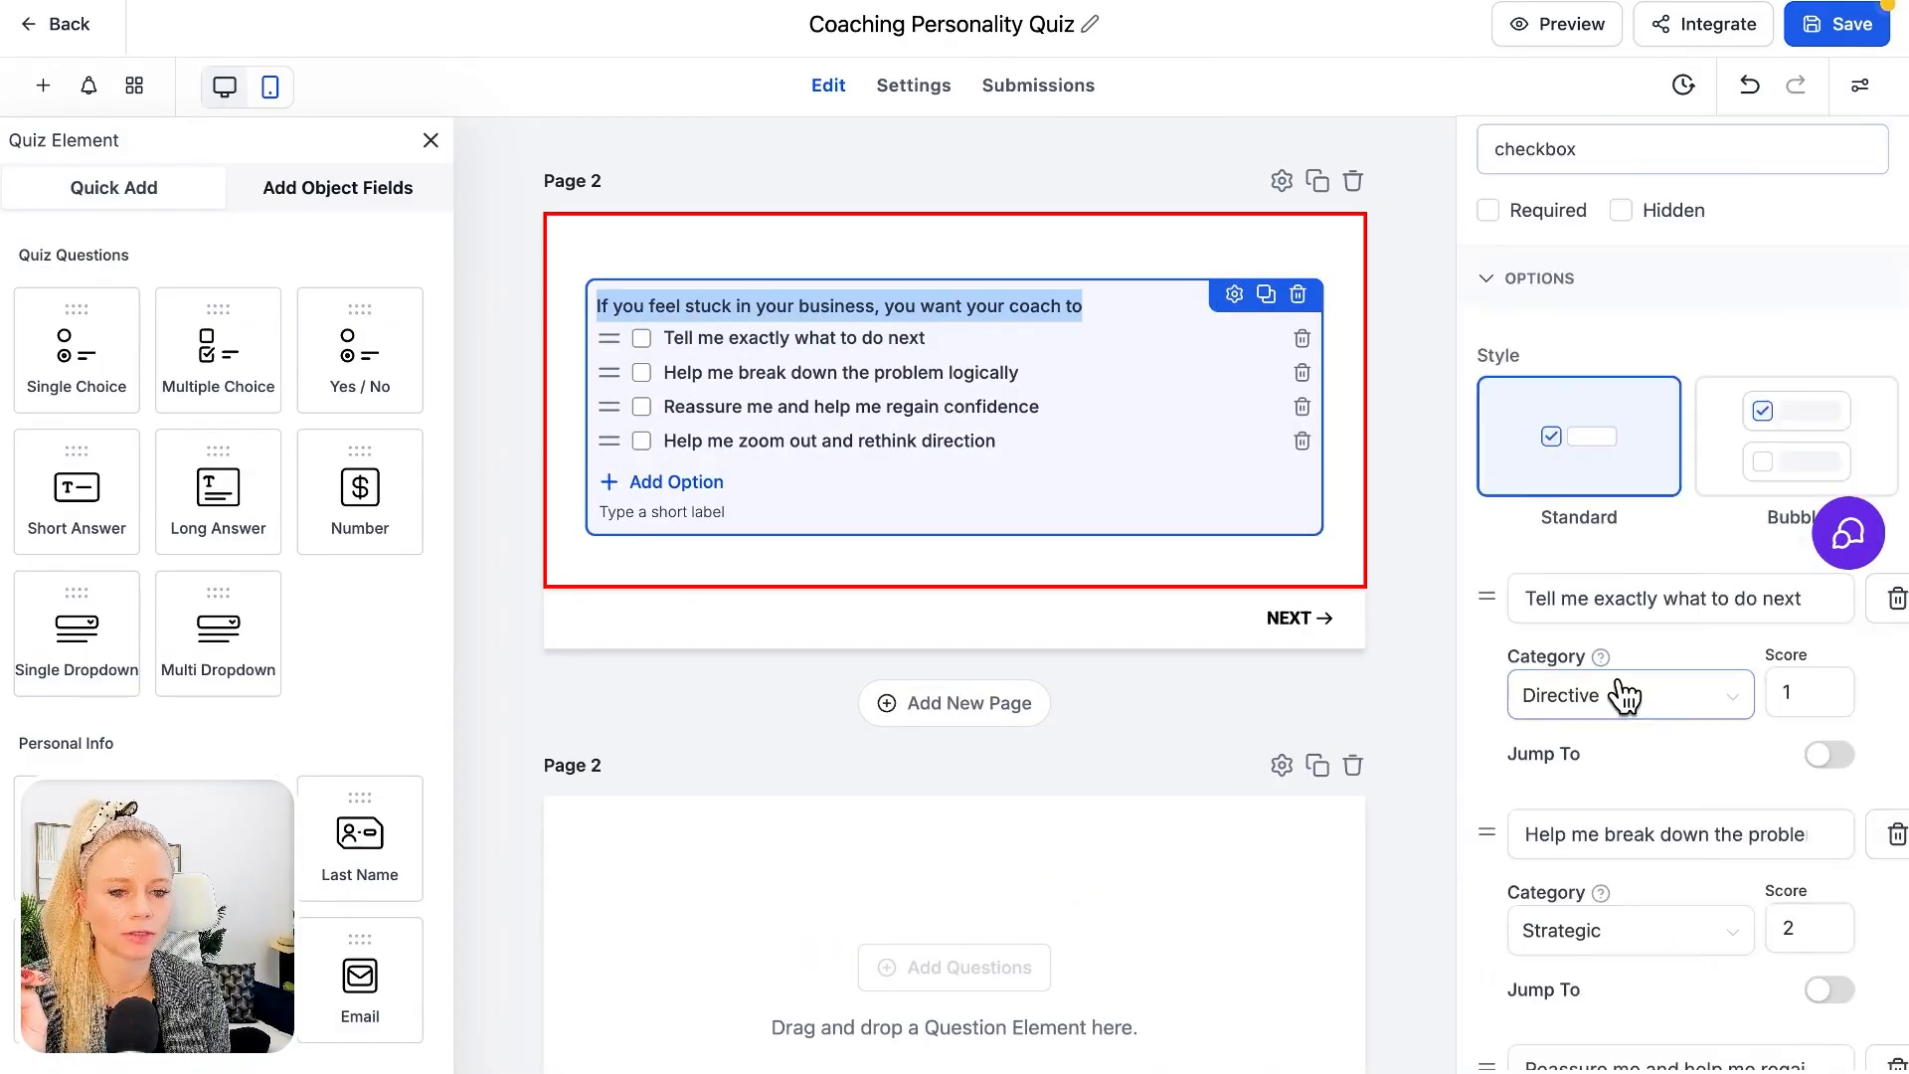
scroll(1626, 695, "down", 2)
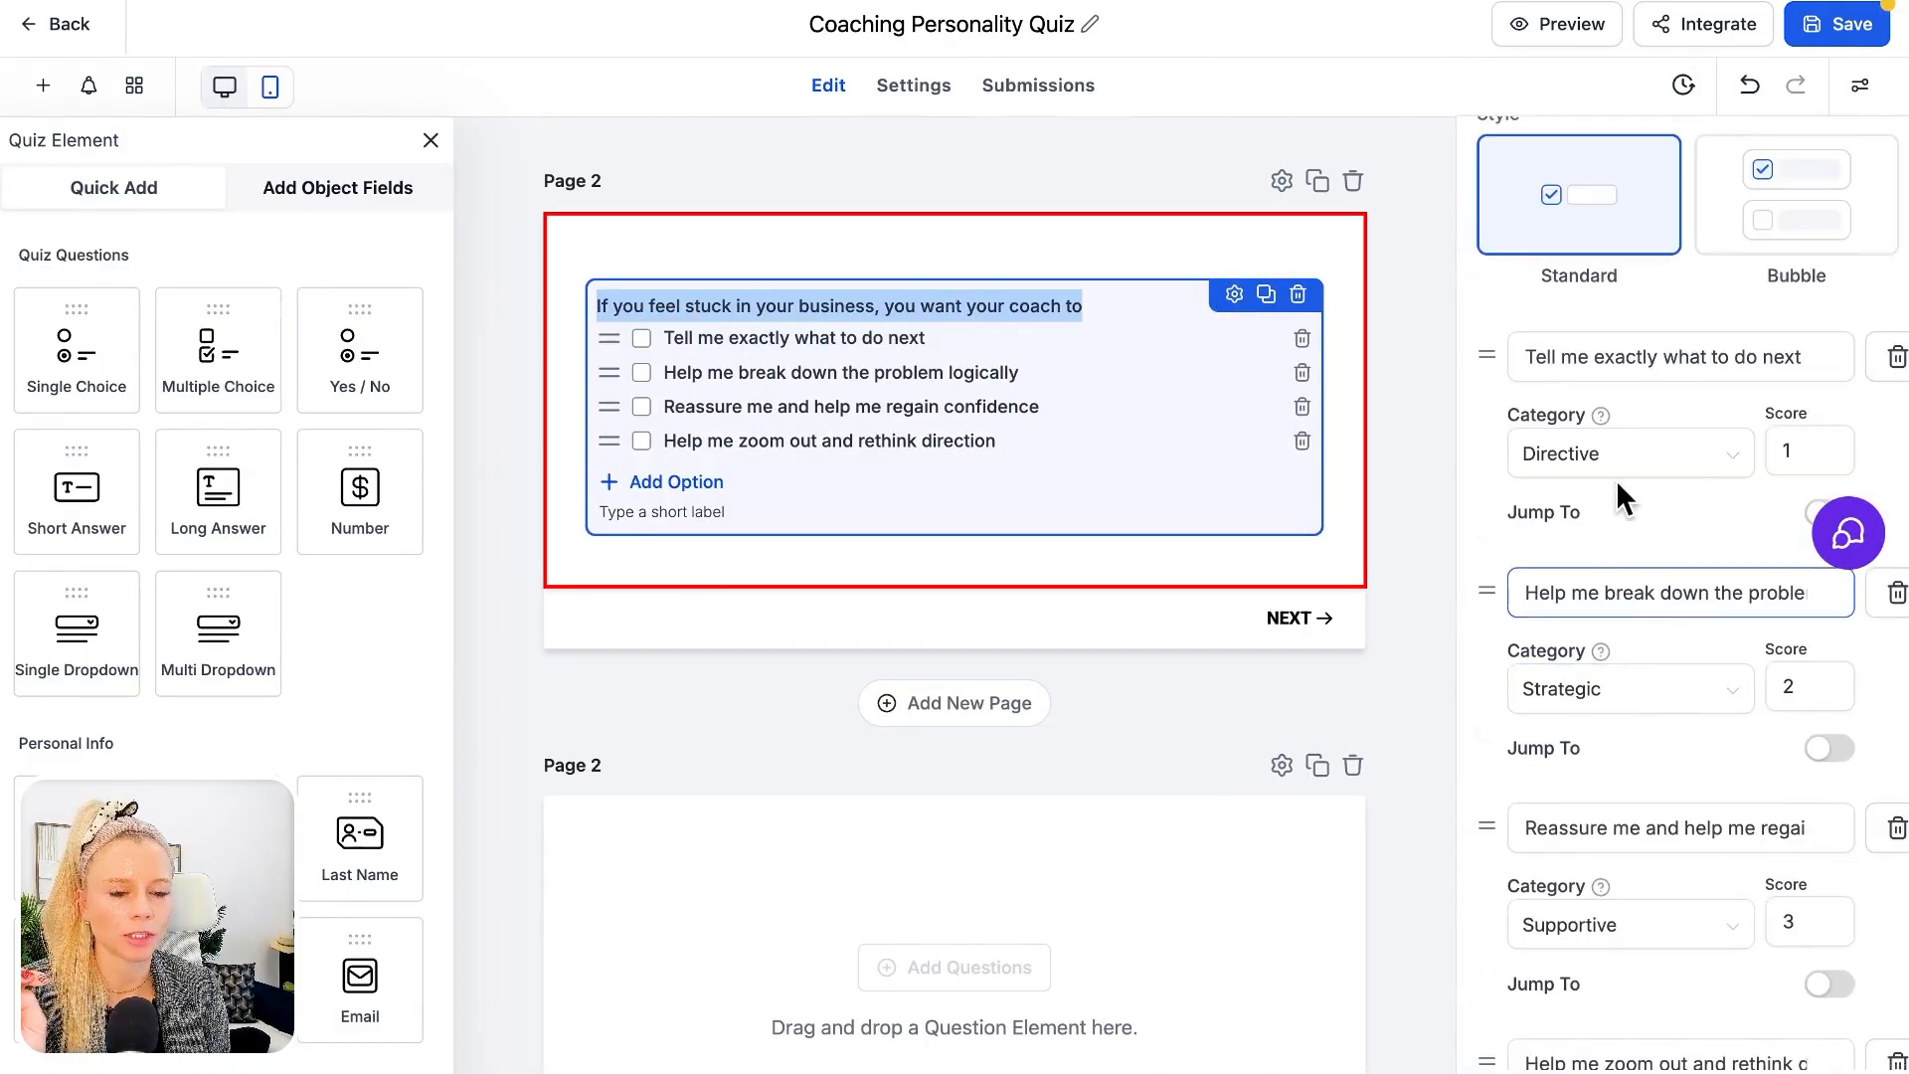
left_click(1842, 35)
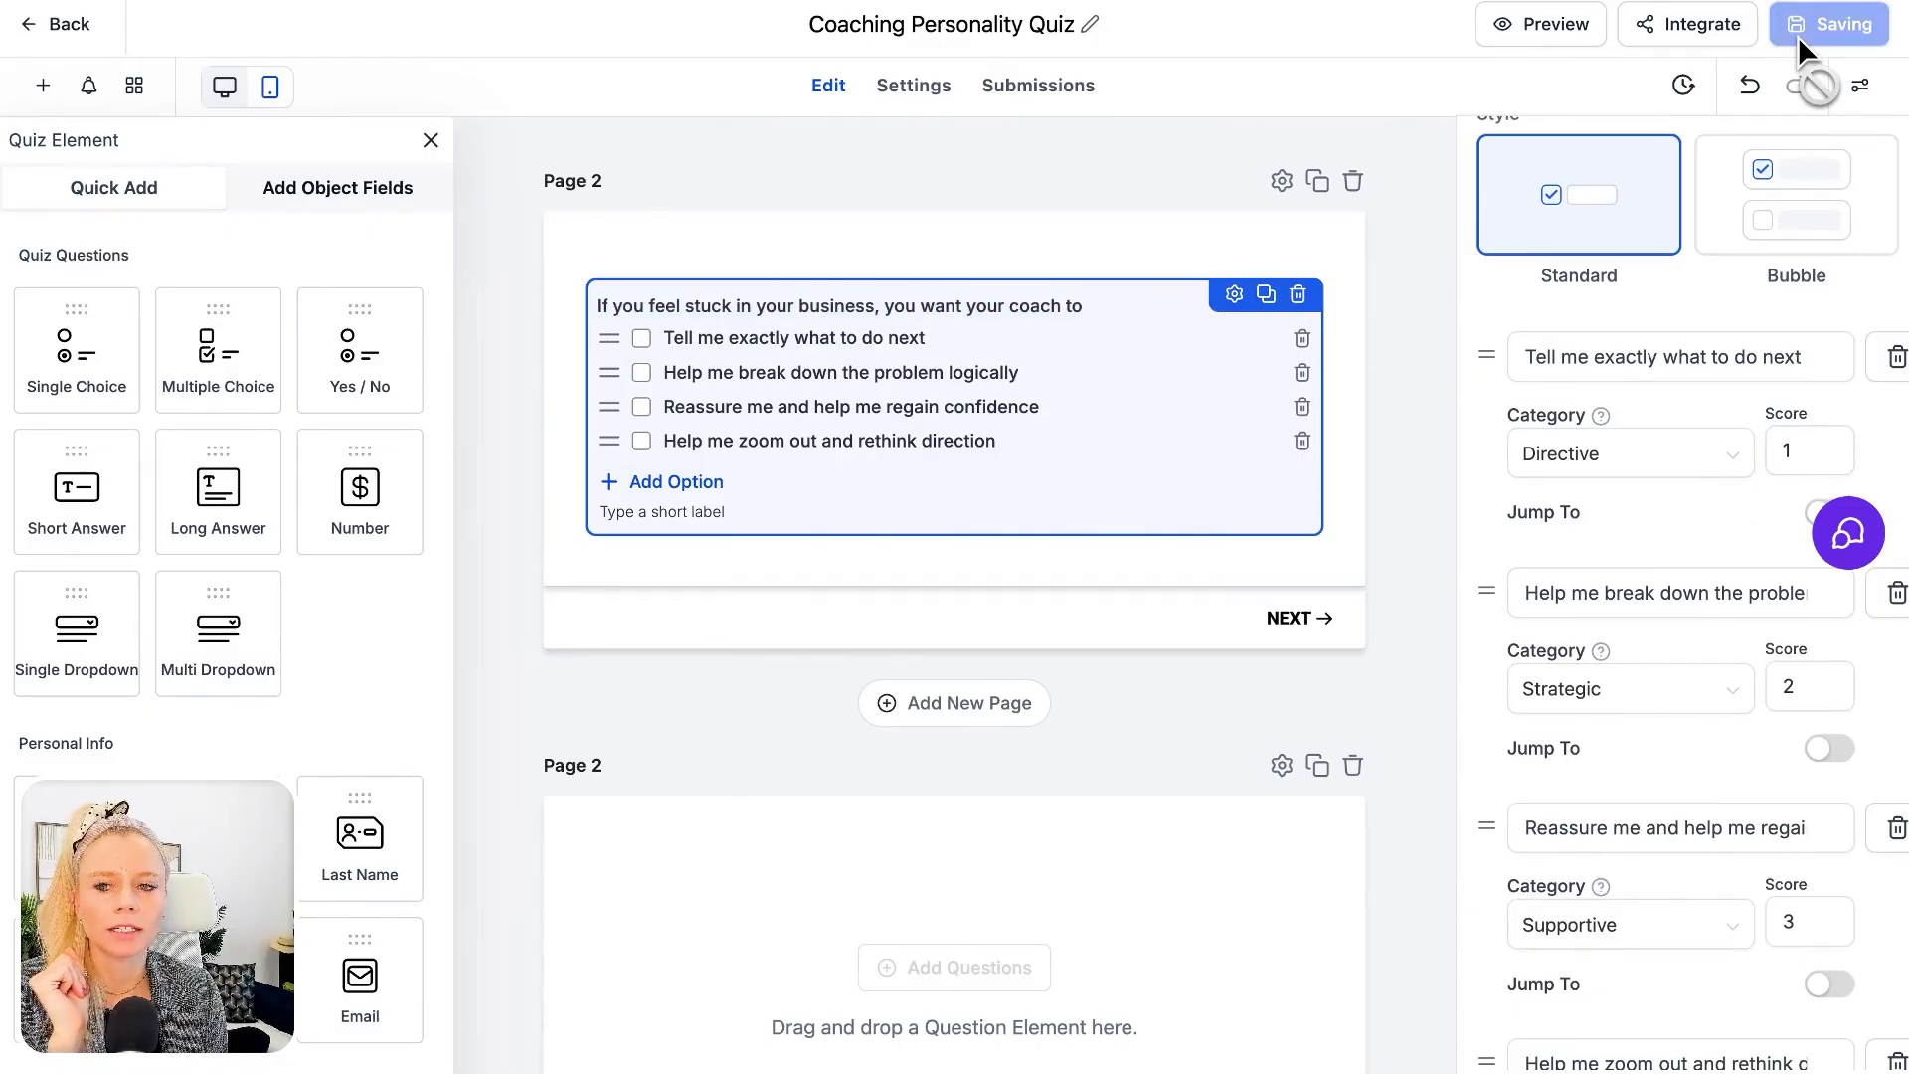
Open the quiz's result page for customising from the On Submit settings and try hiding the Header section
left_click(915, 90)
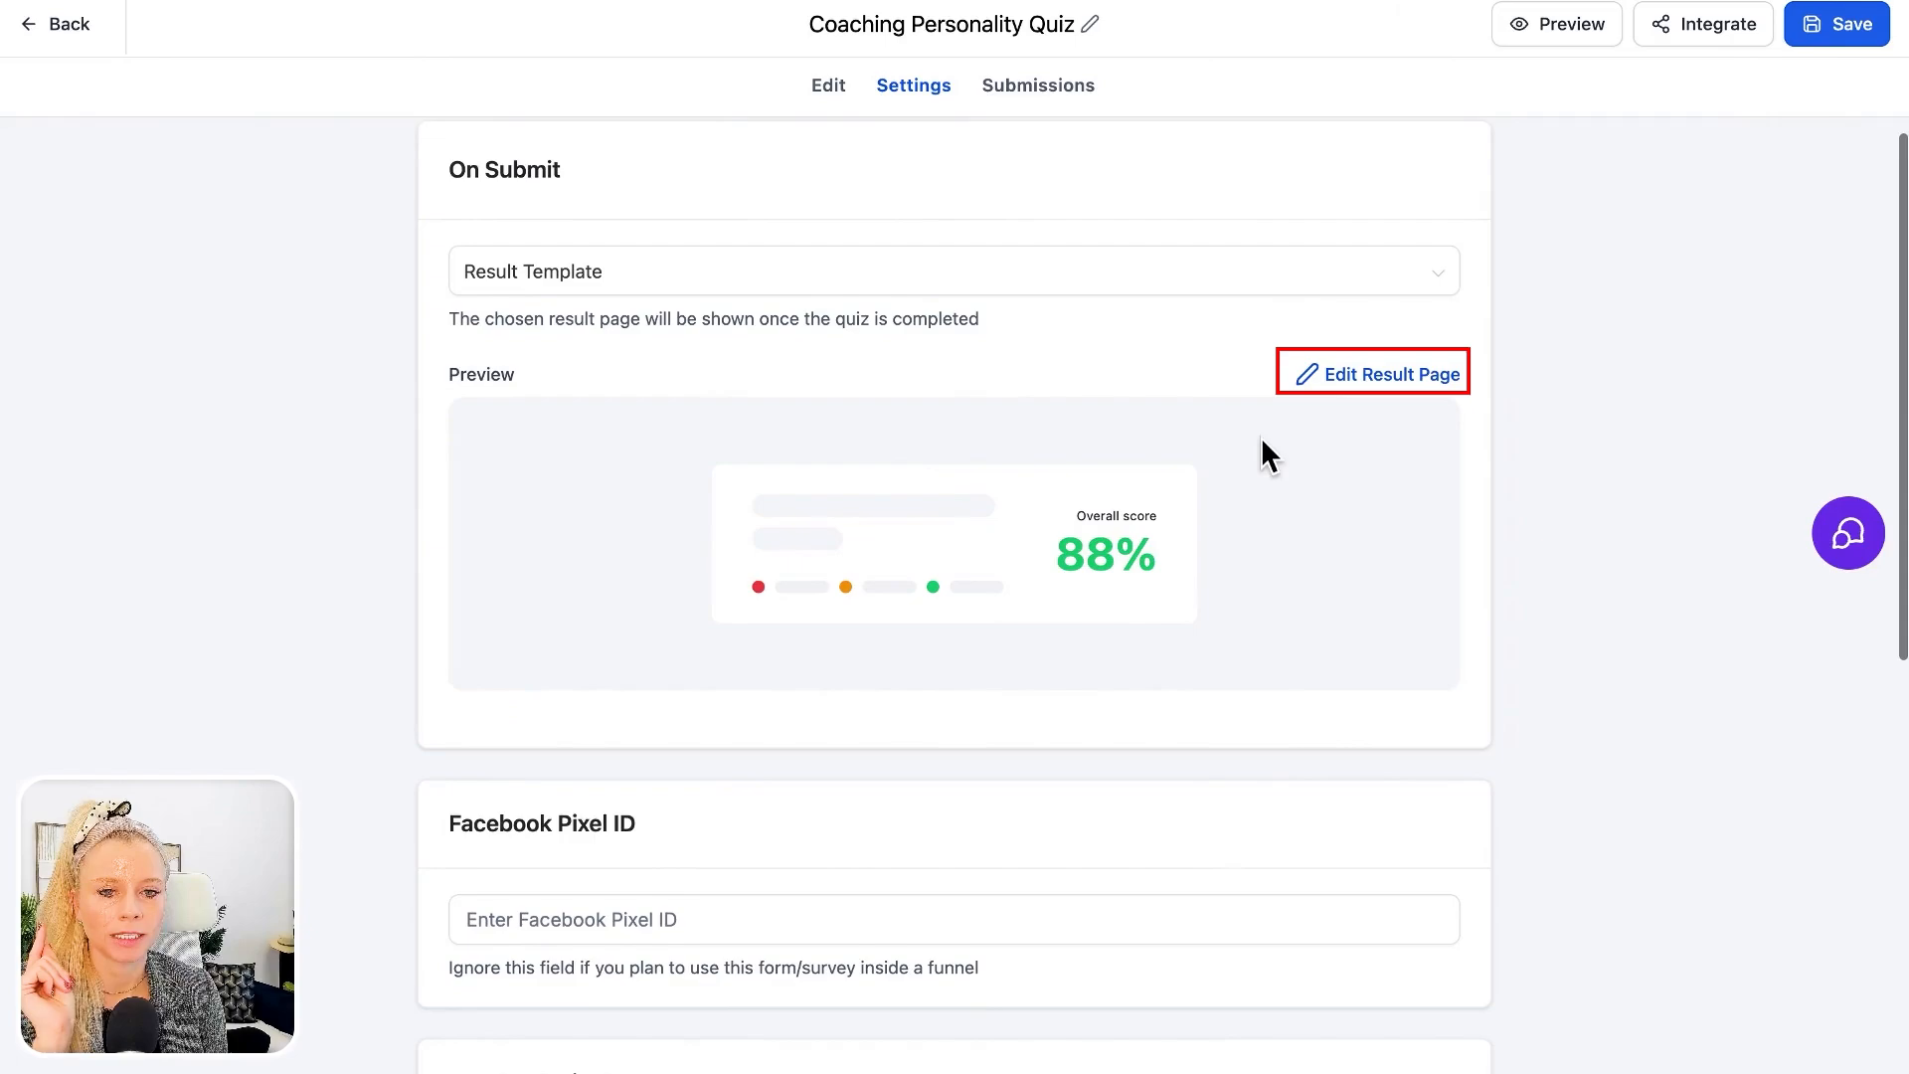
left_click(1417, 382)
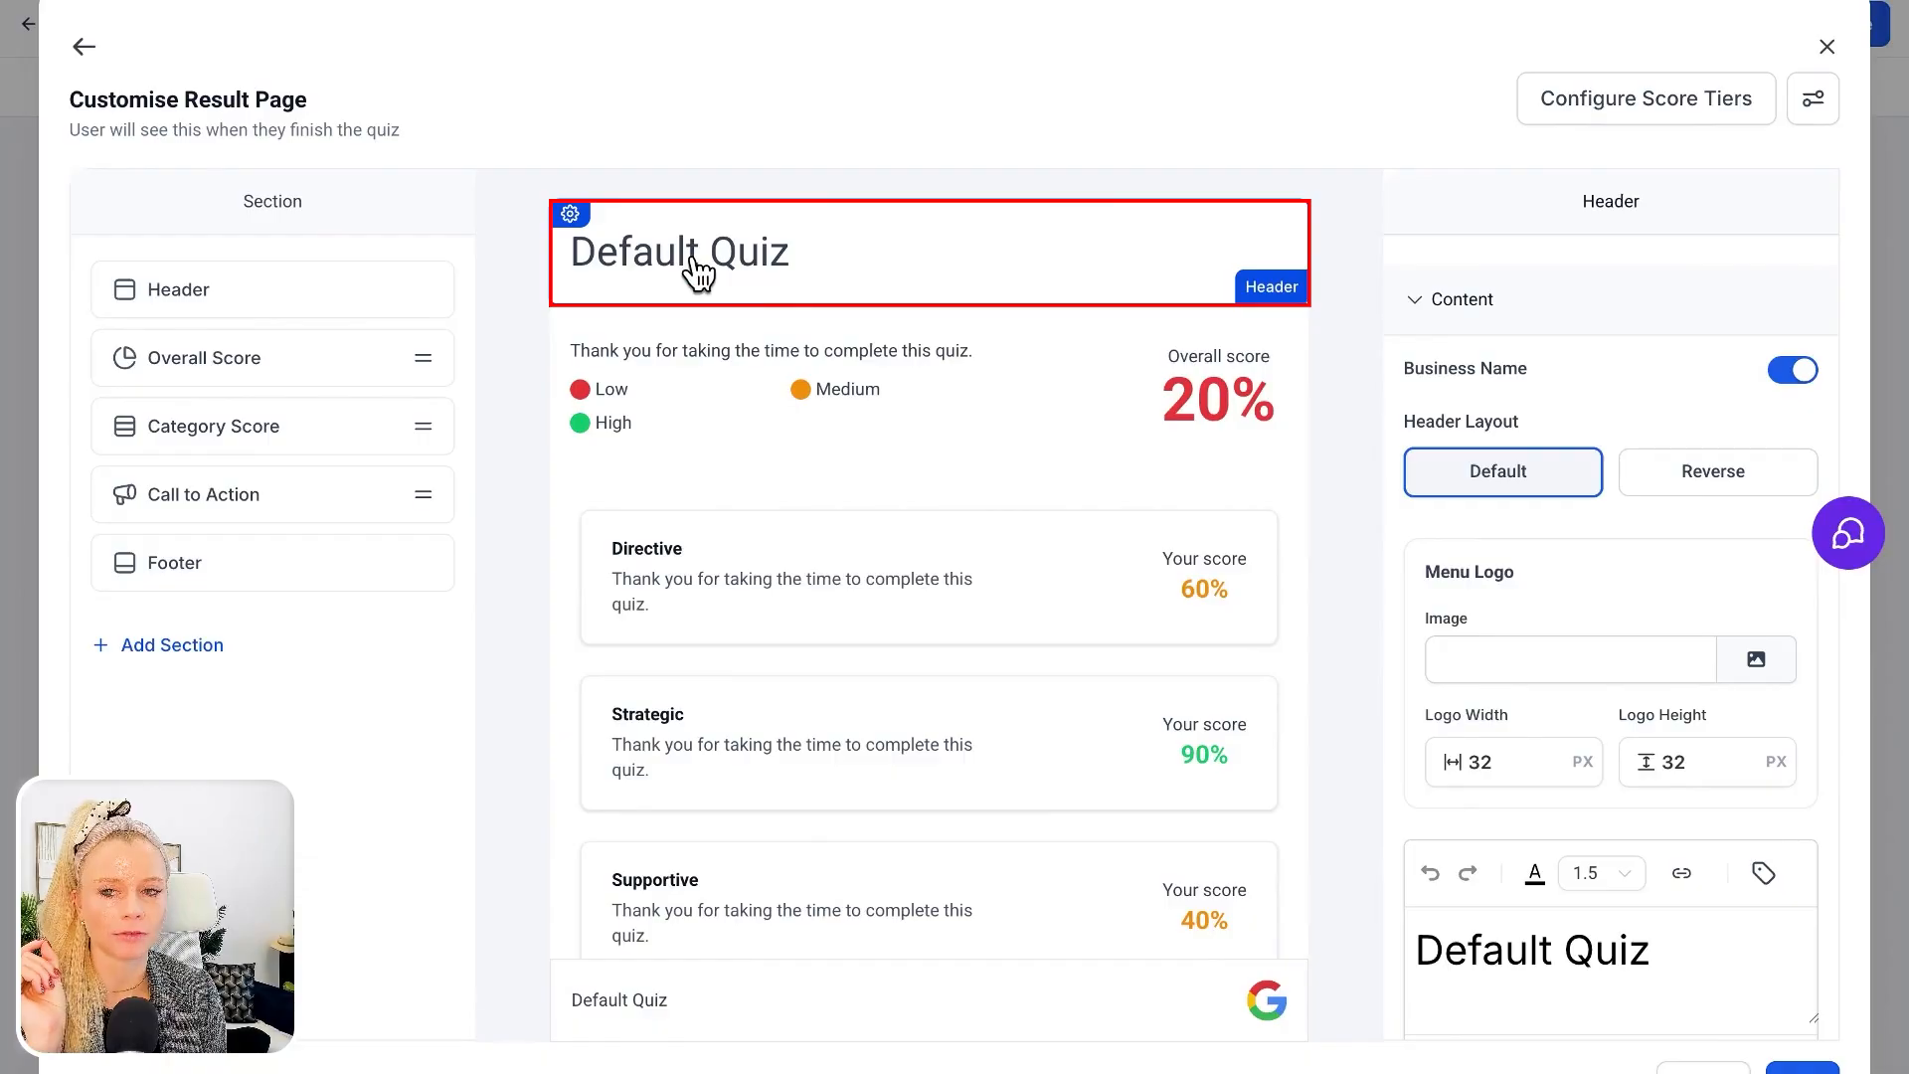
left_click(421, 292)
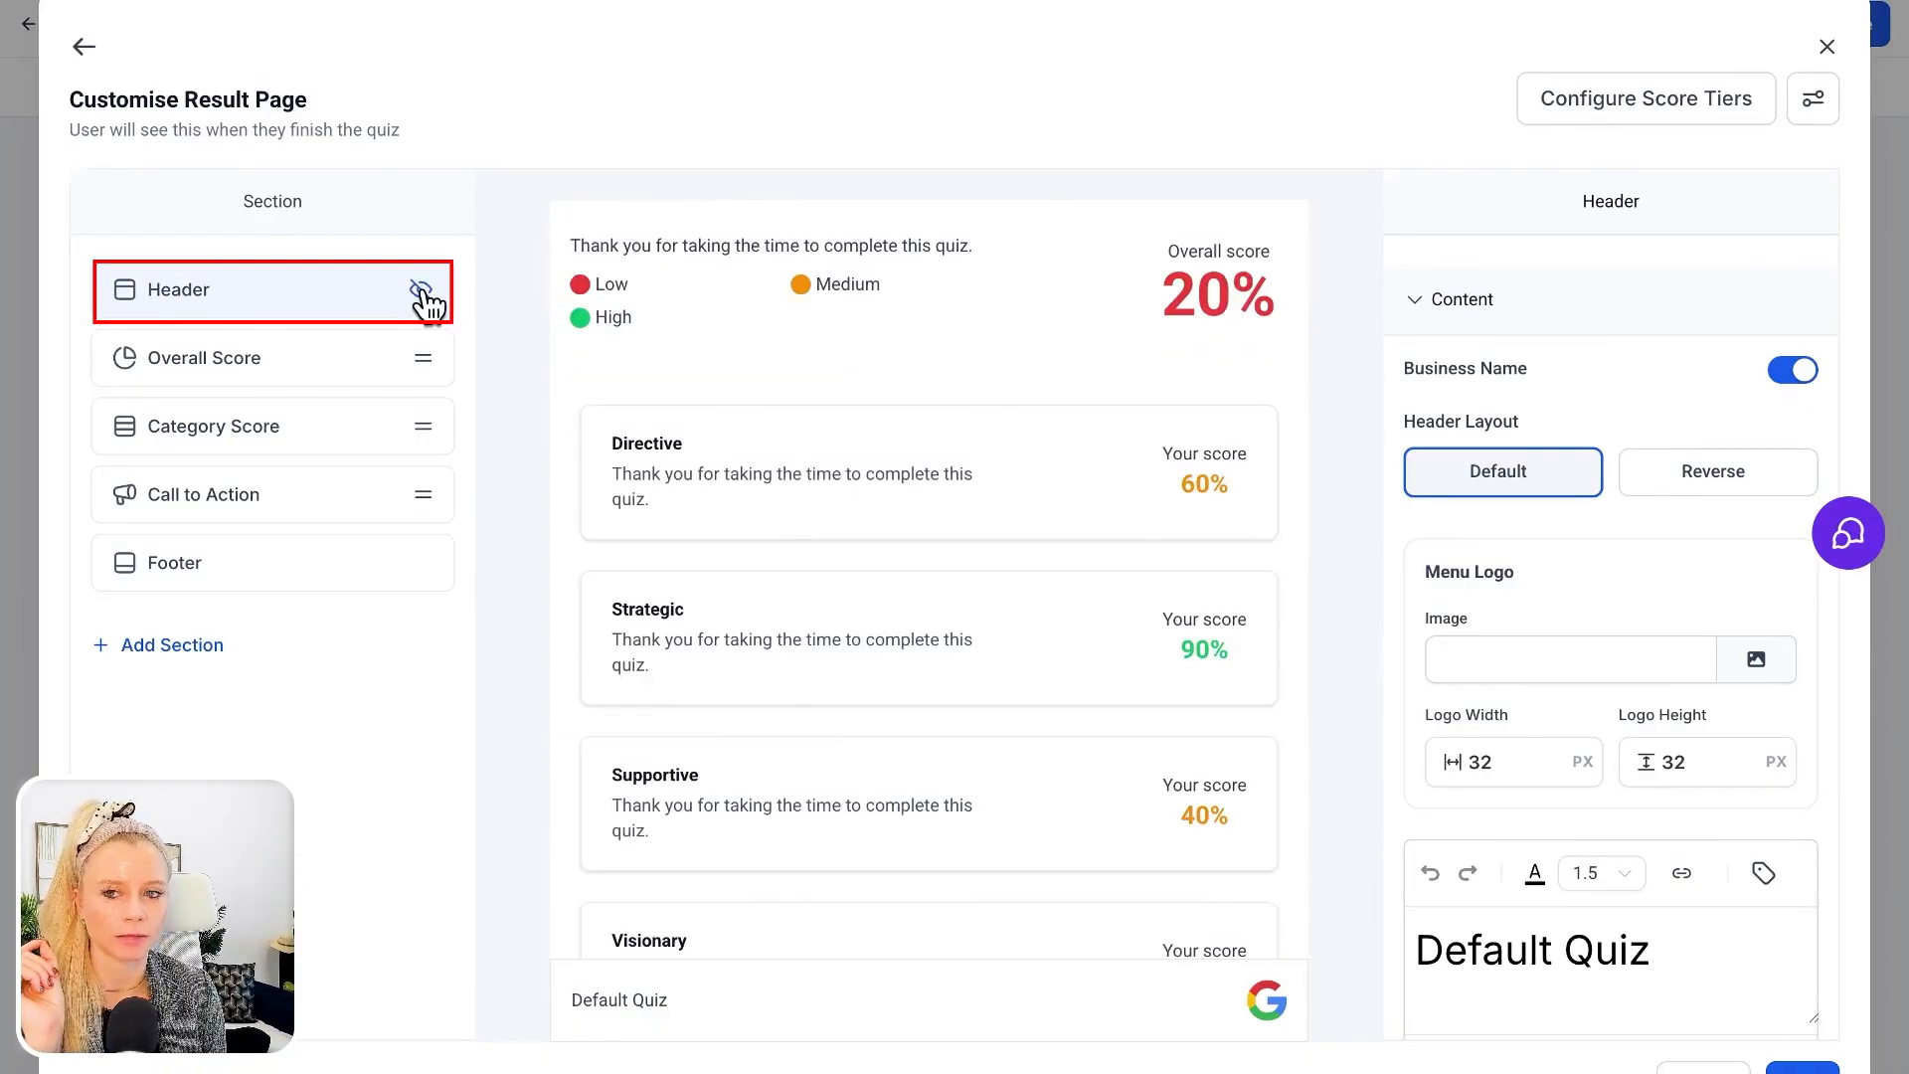
left_click(421, 291)
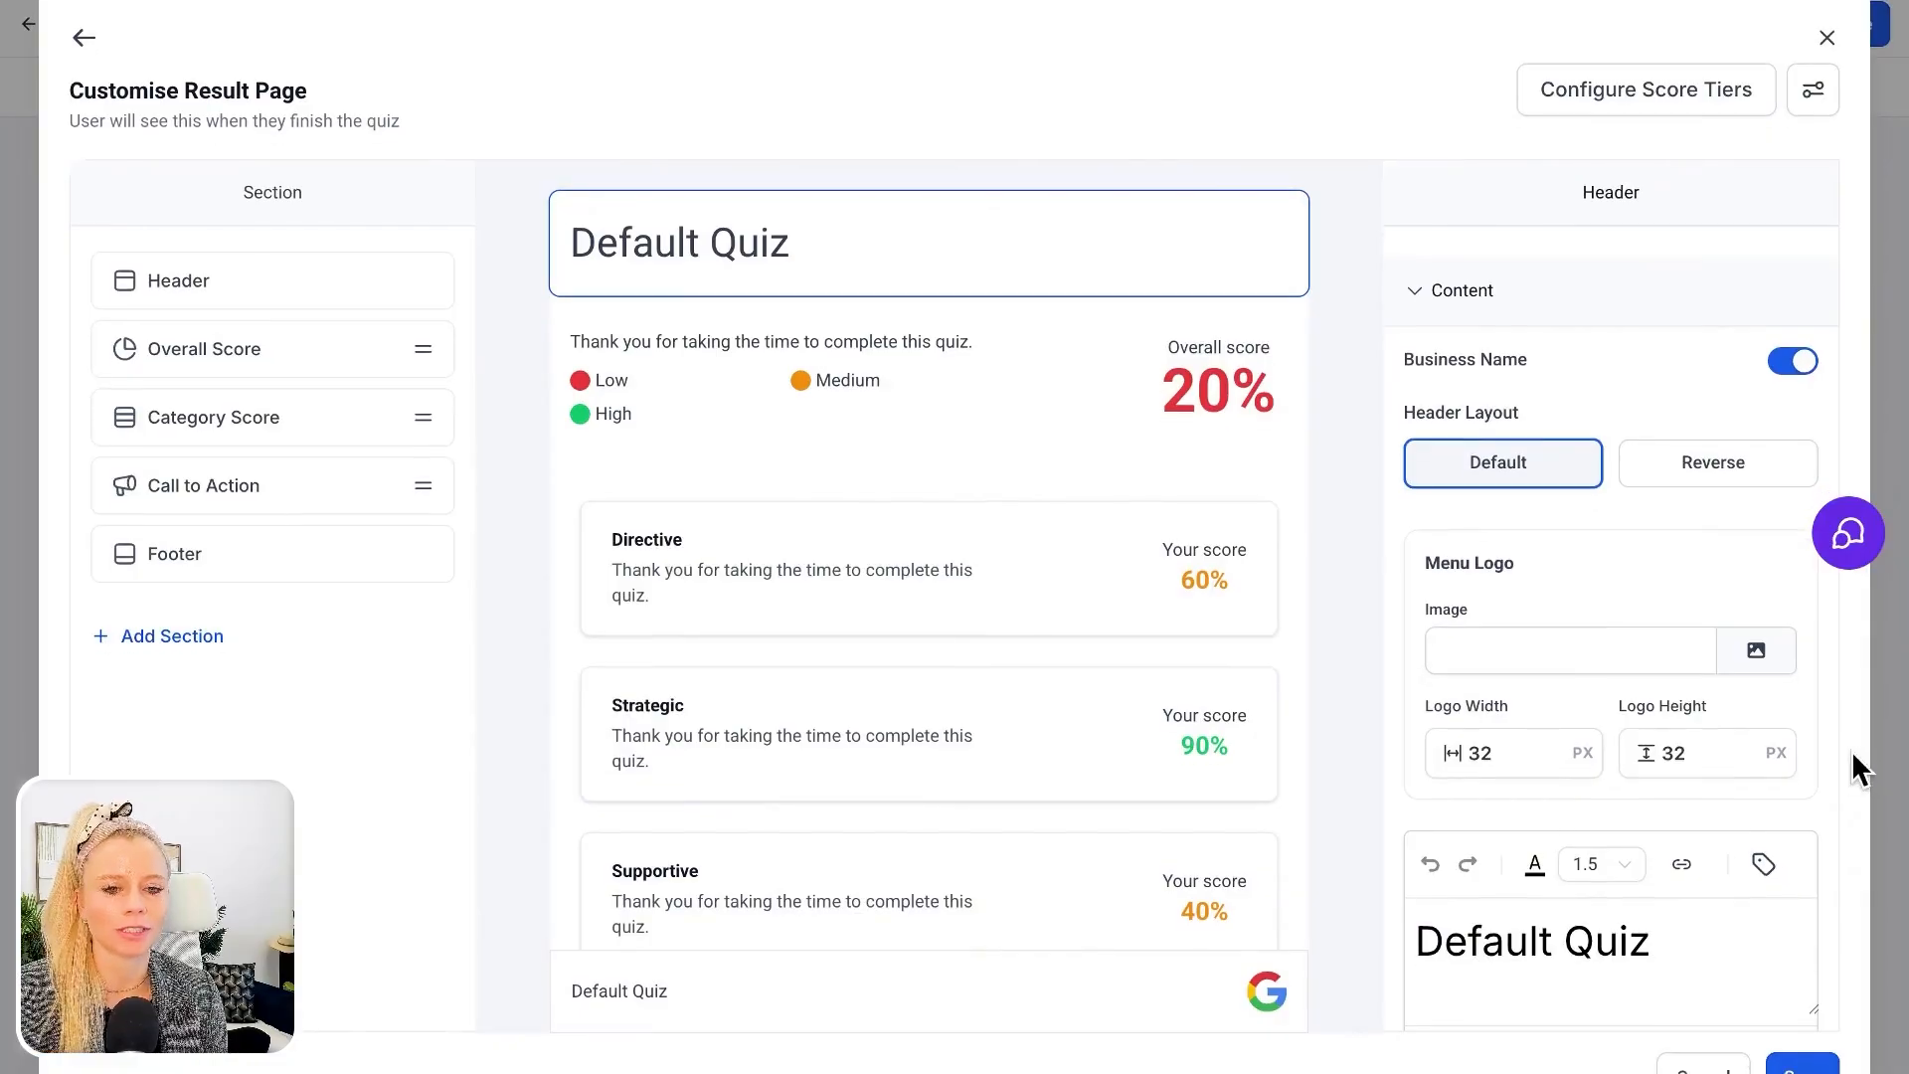
Replace the result page's header text with "Your results"
scroll(1852, 750, "down", 1)
left_click(1661, 885)
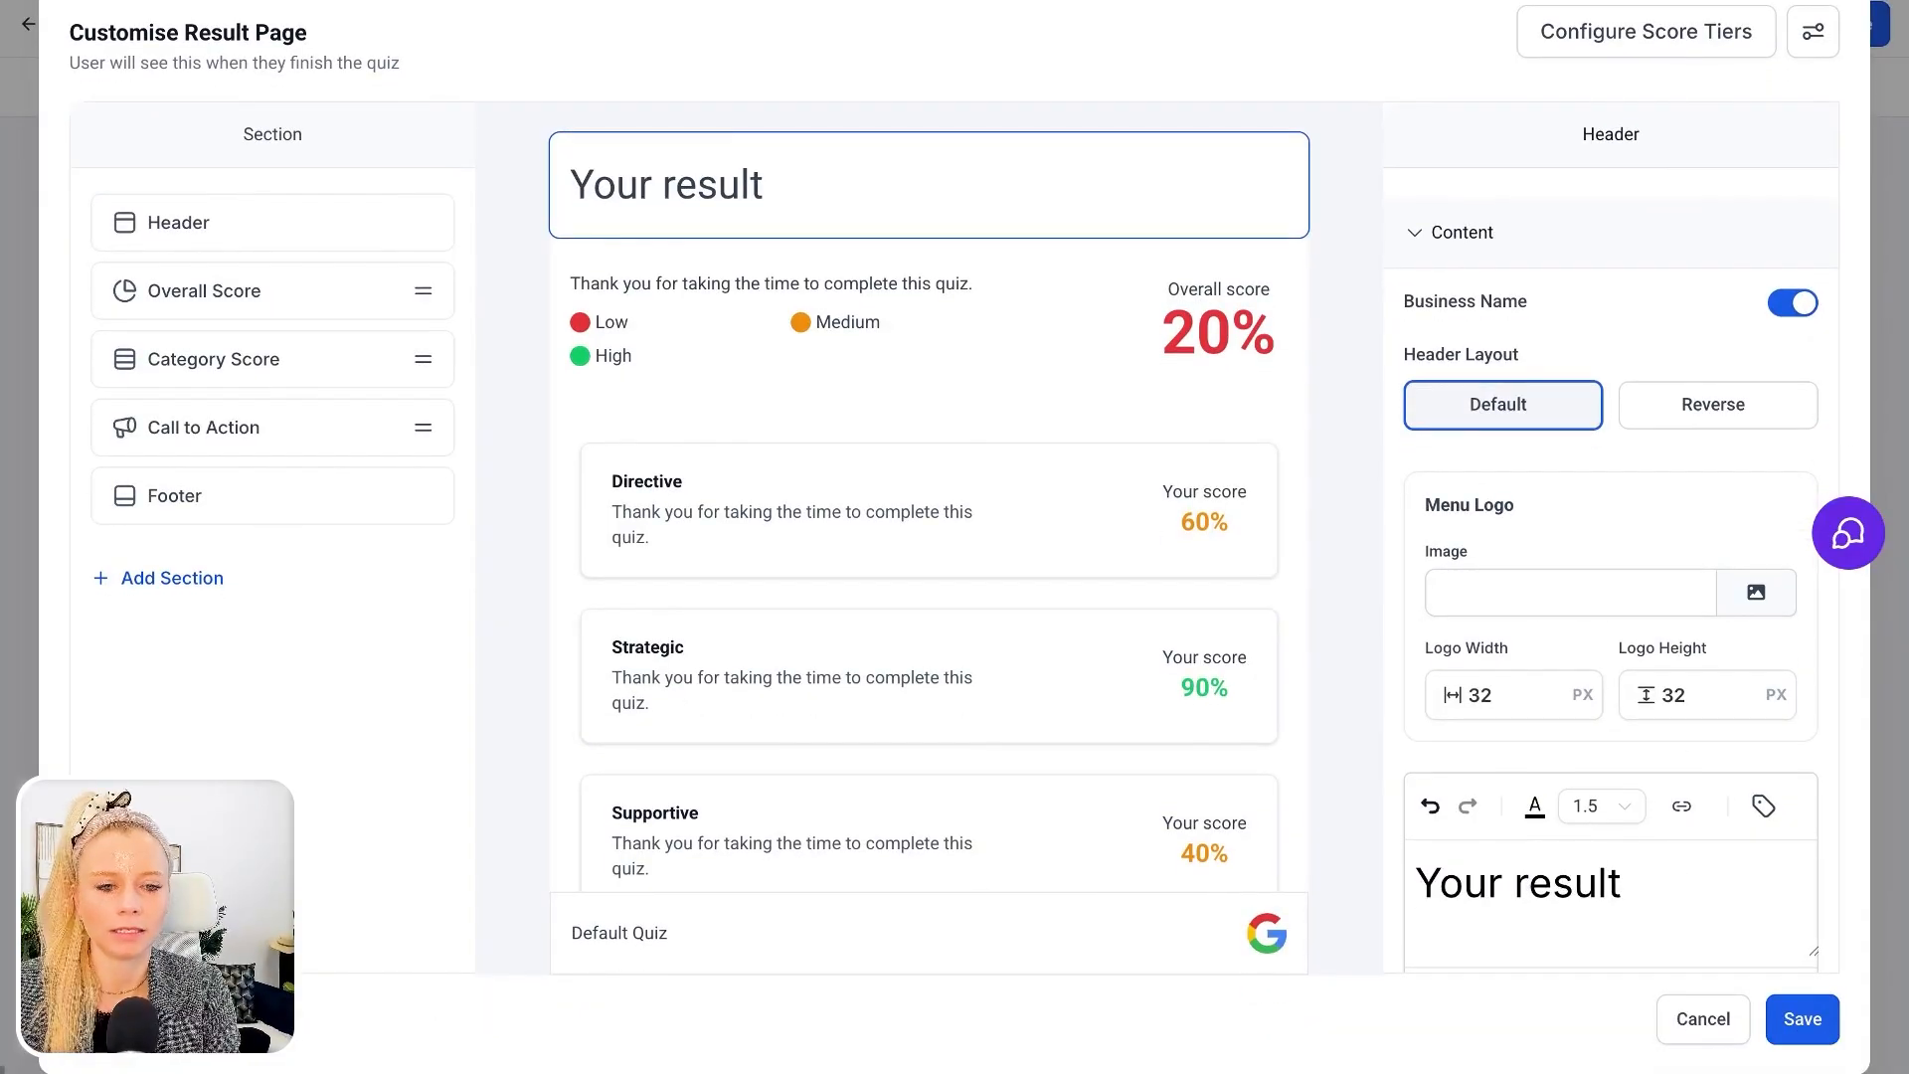
type("sults")
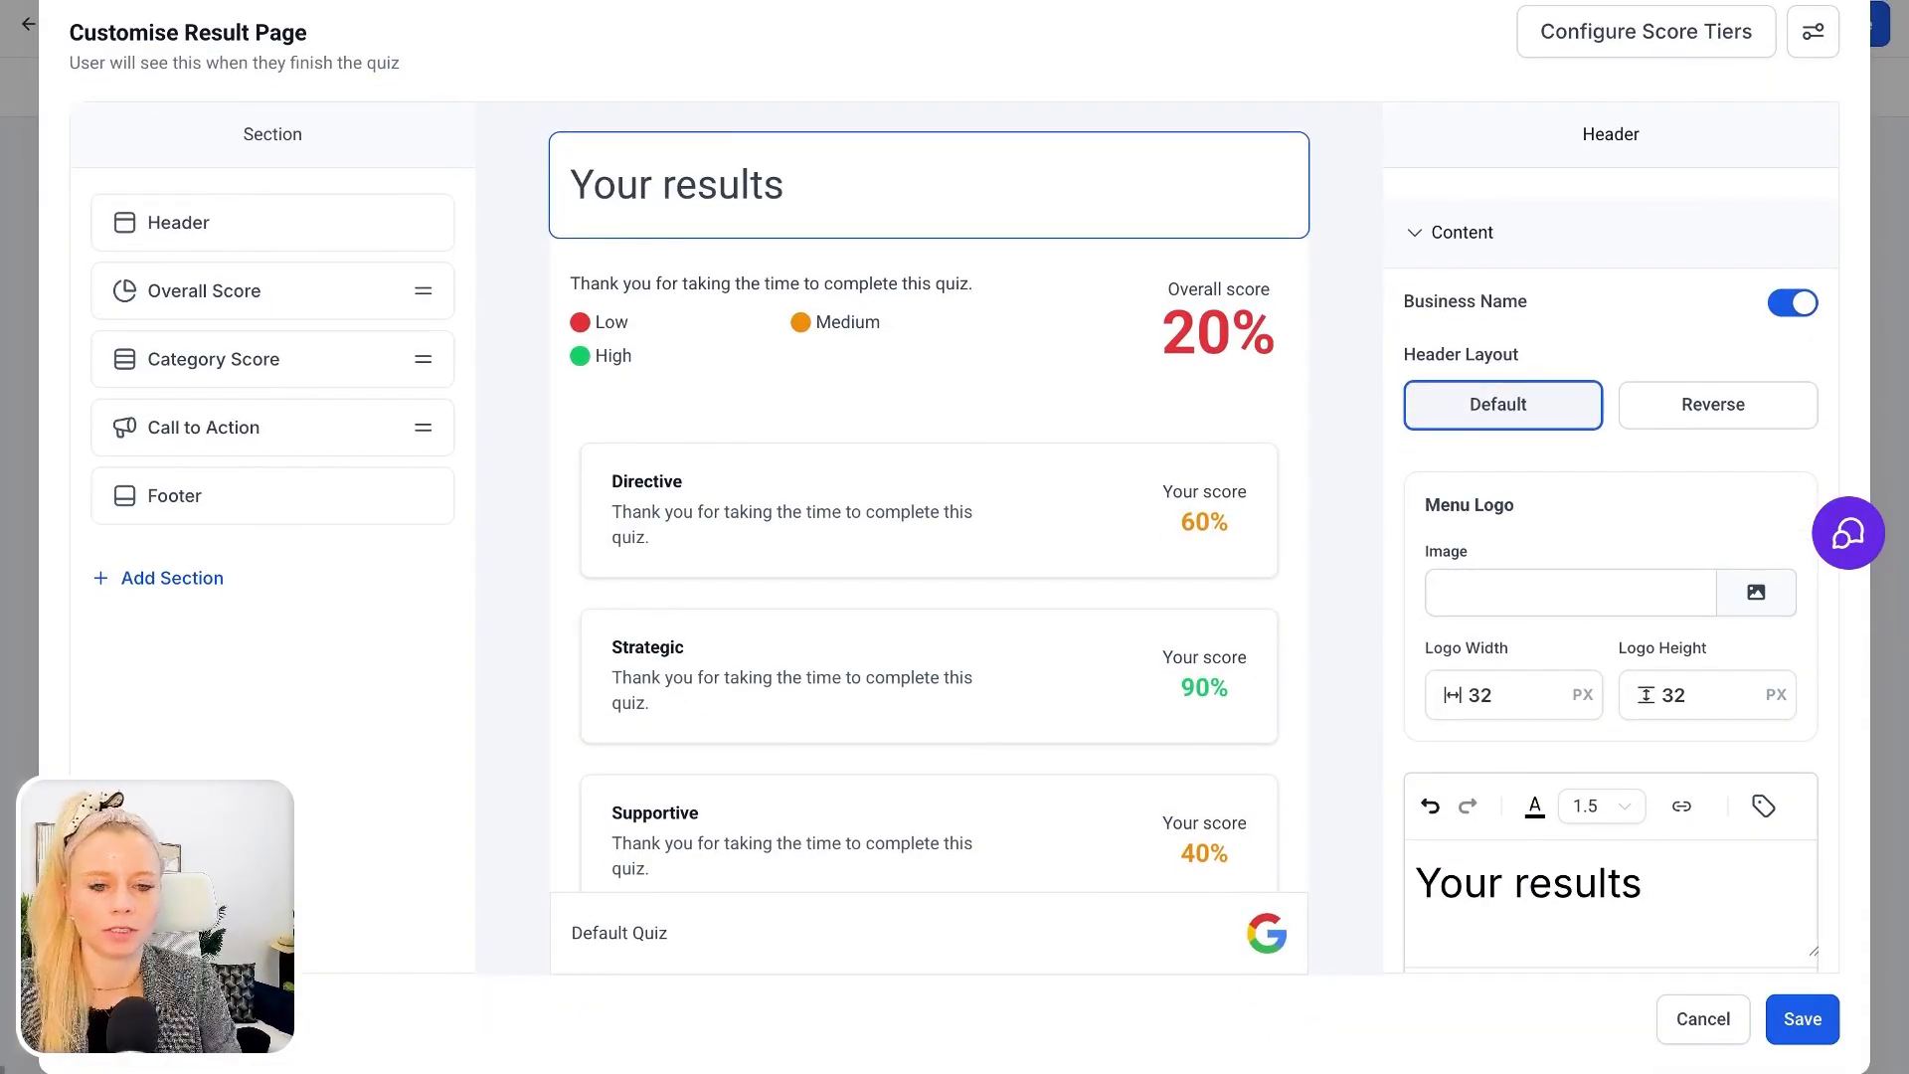
Format the "Your results" header text as bold, italic, underlined and struck through, and colour it magenta
scroll(1534, 621, "down", 3)
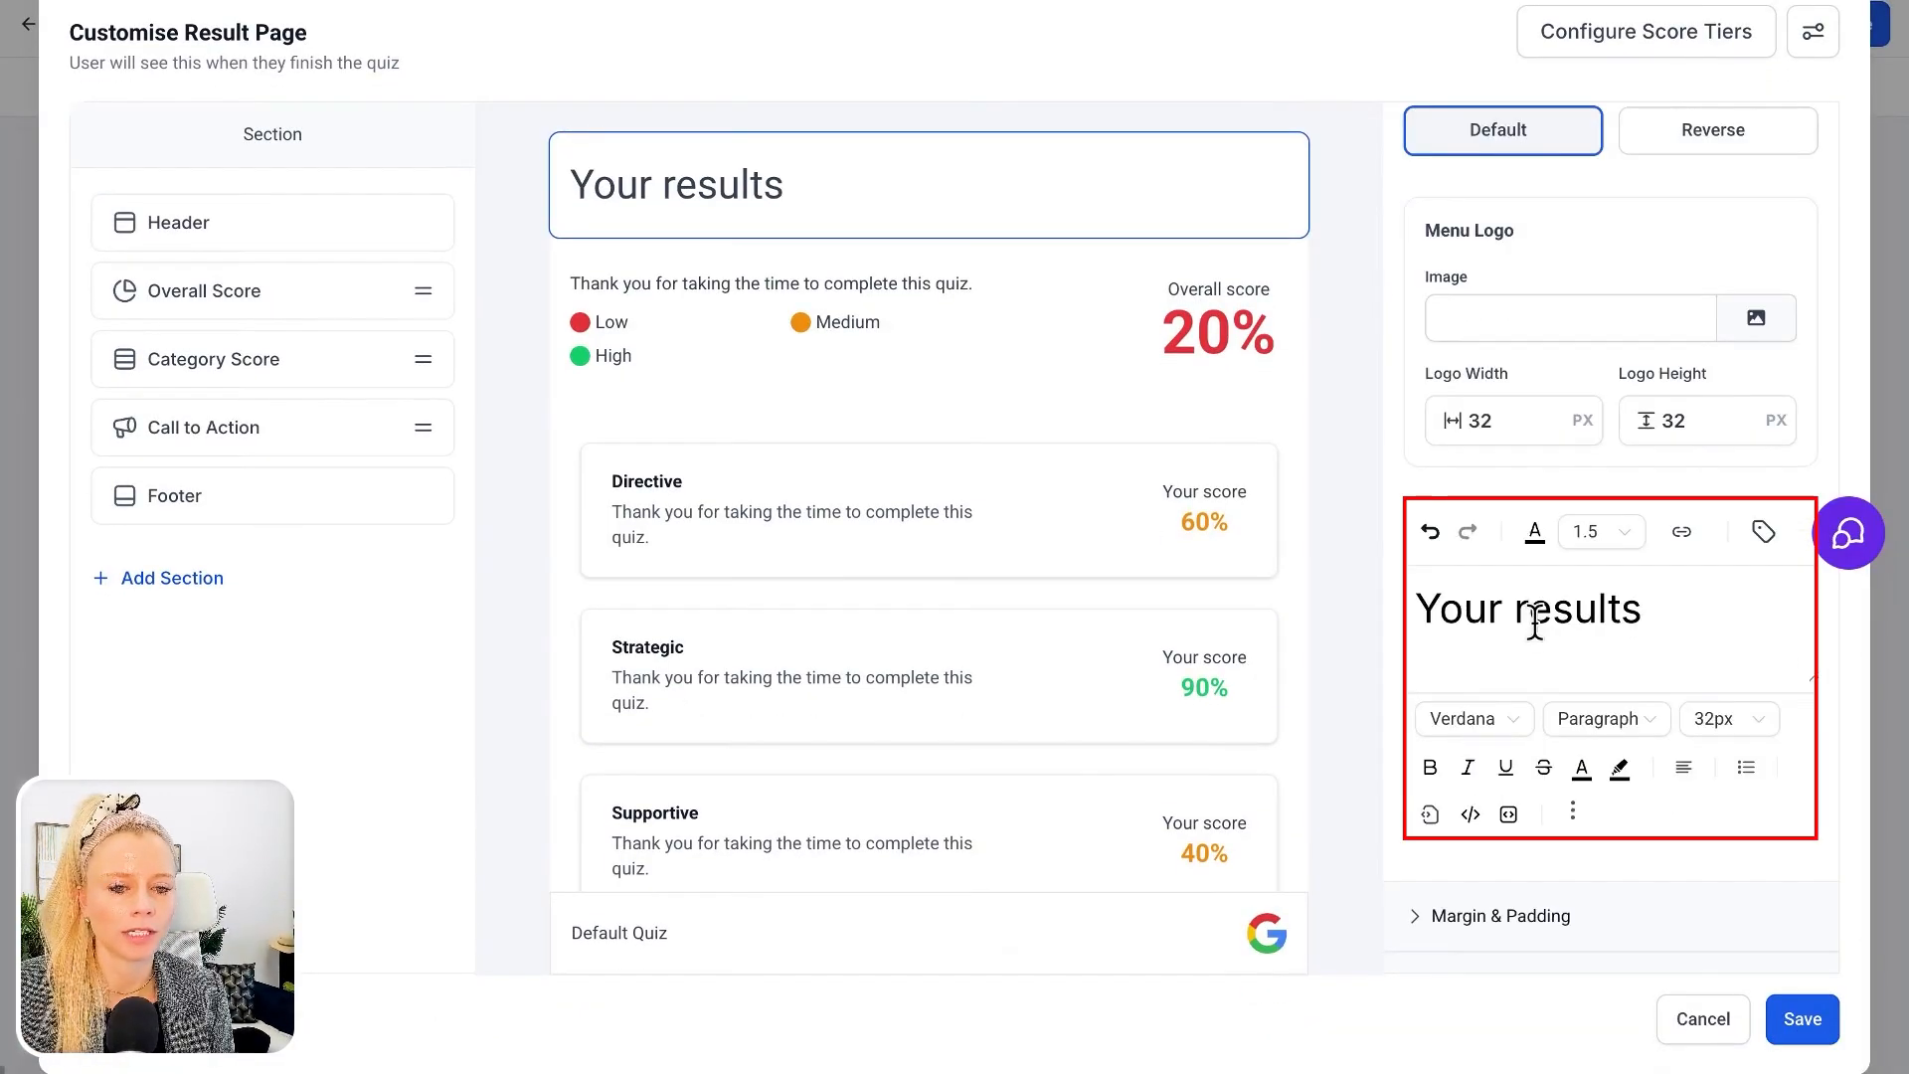
left_click_drag(1669, 610, 1415, 610)
left_click(1430, 767)
left_click(1468, 769)
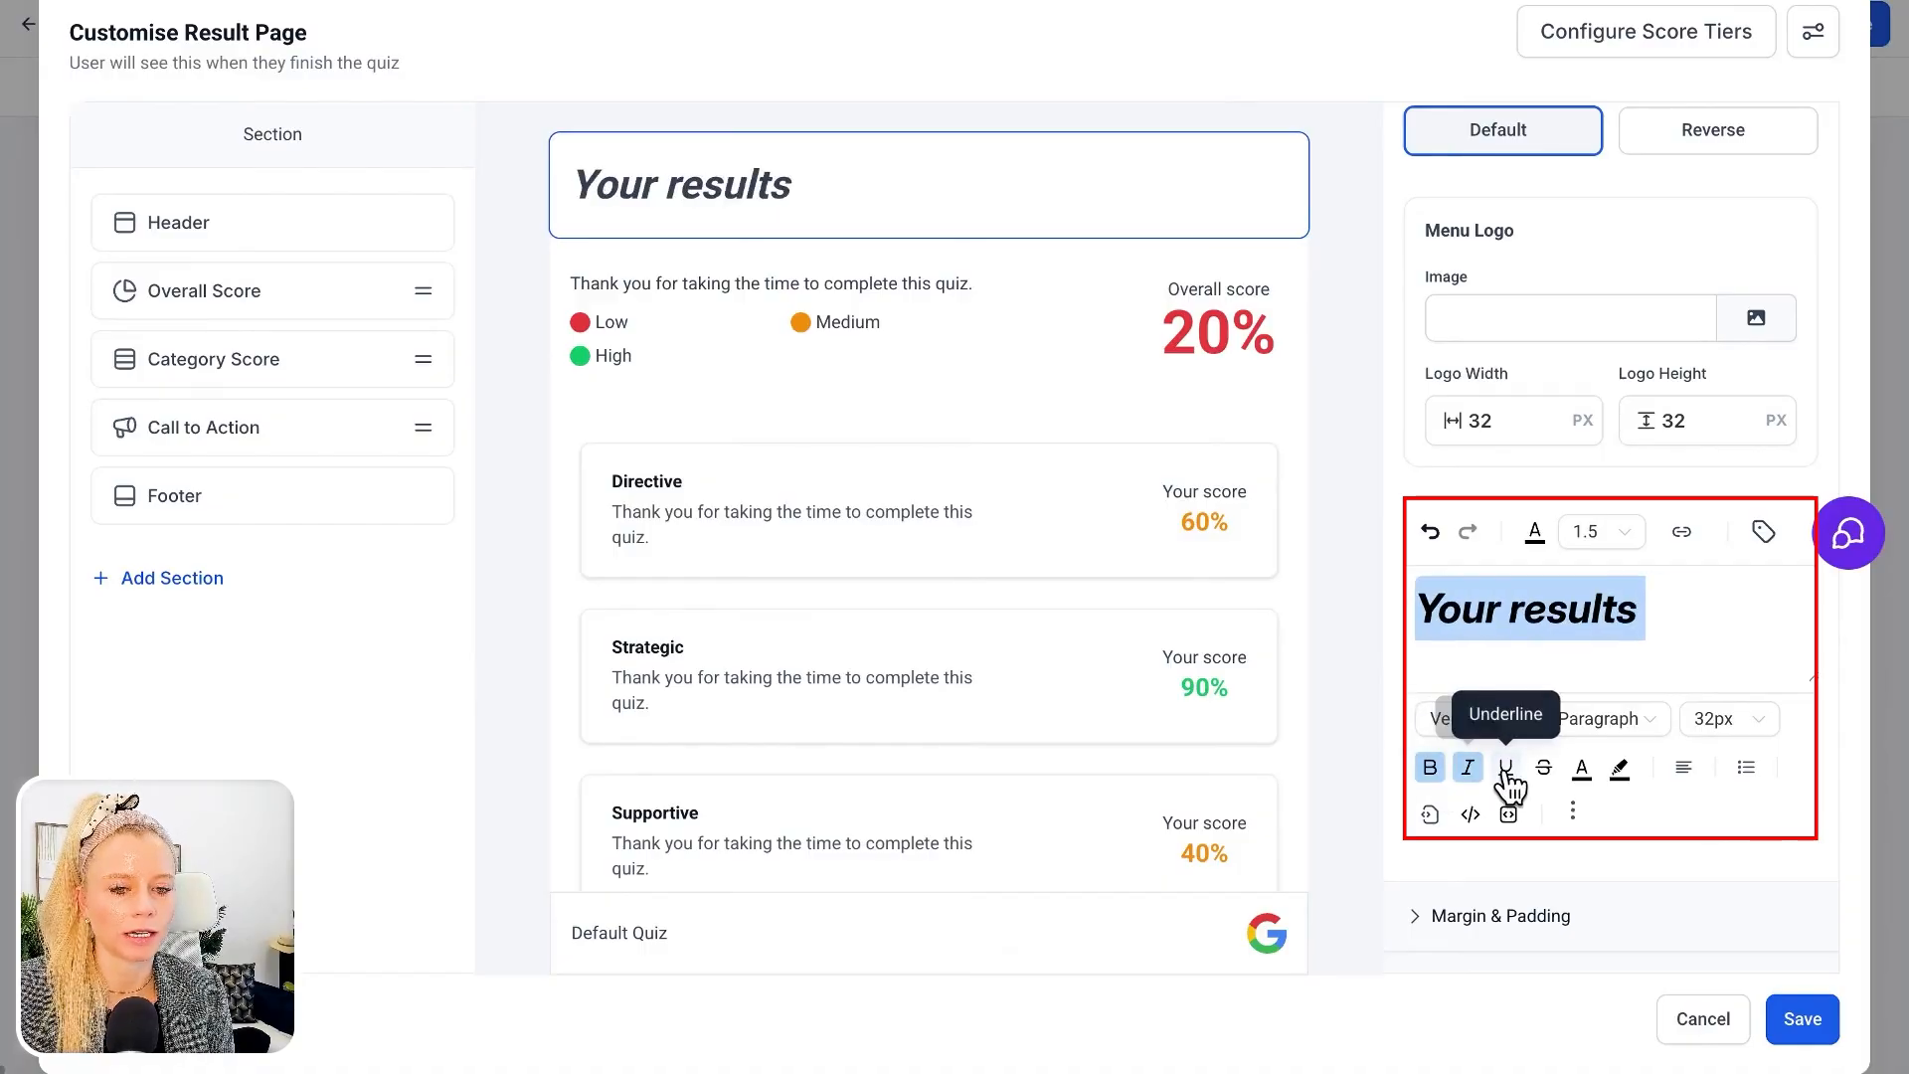
left_click(1506, 769)
left_click(1544, 768)
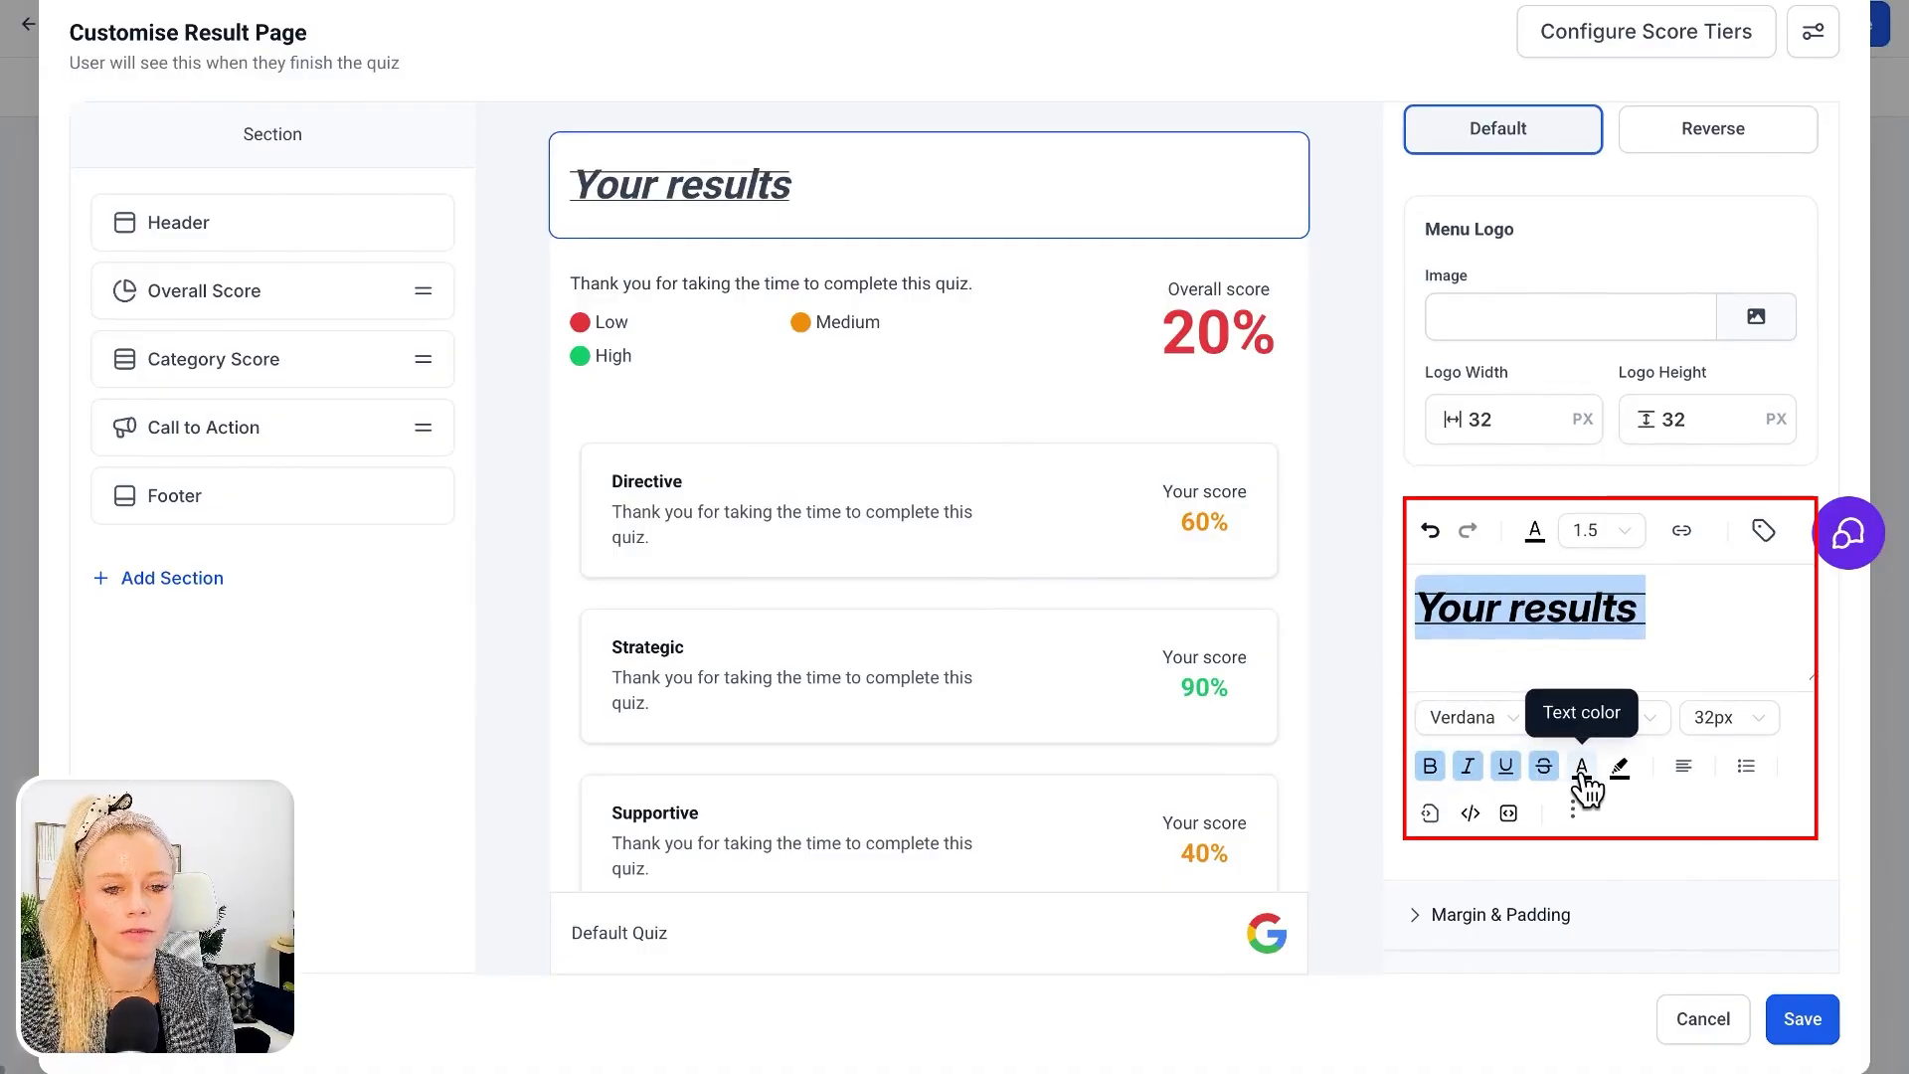
left_click(1581, 767)
left_click(1688, 426)
left_click(1747, 587)
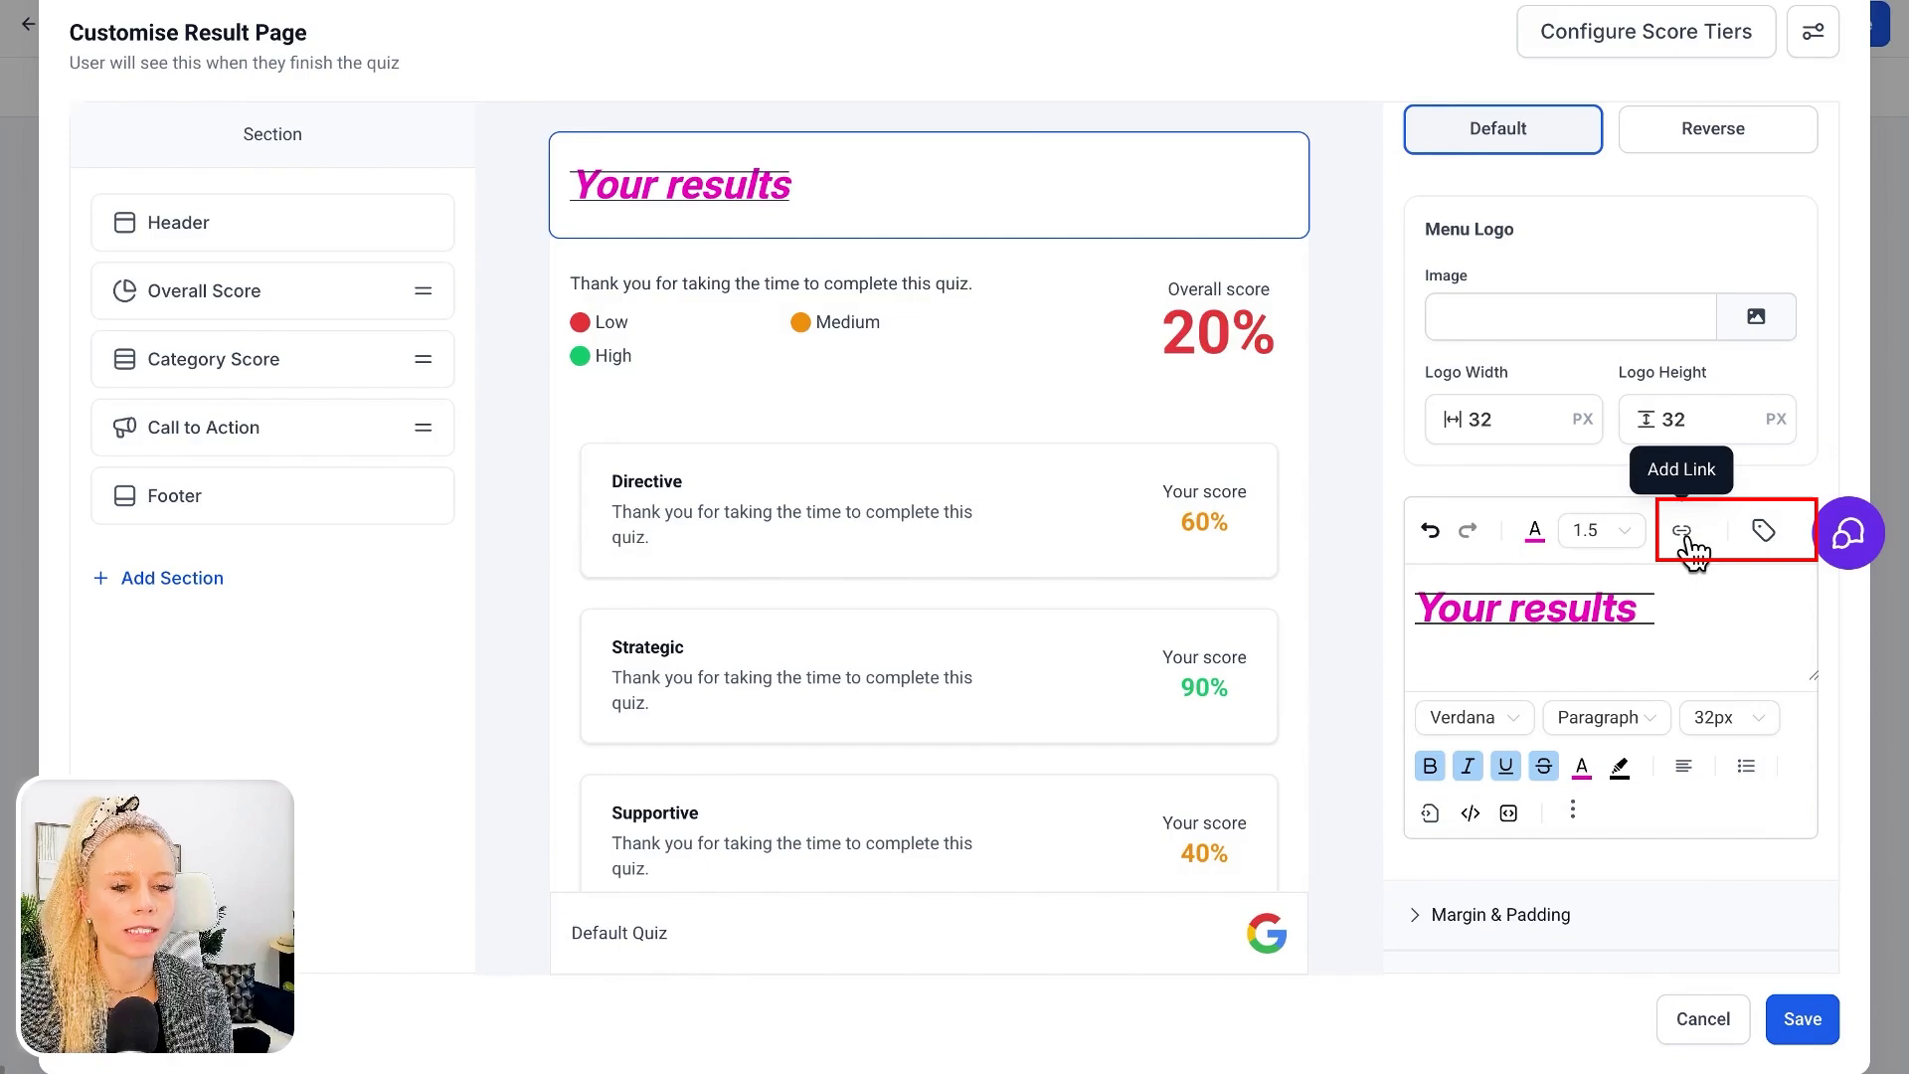
Examine the quiz tags available for the header text and the section types that can be added to the result page
left_click(1763, 532)
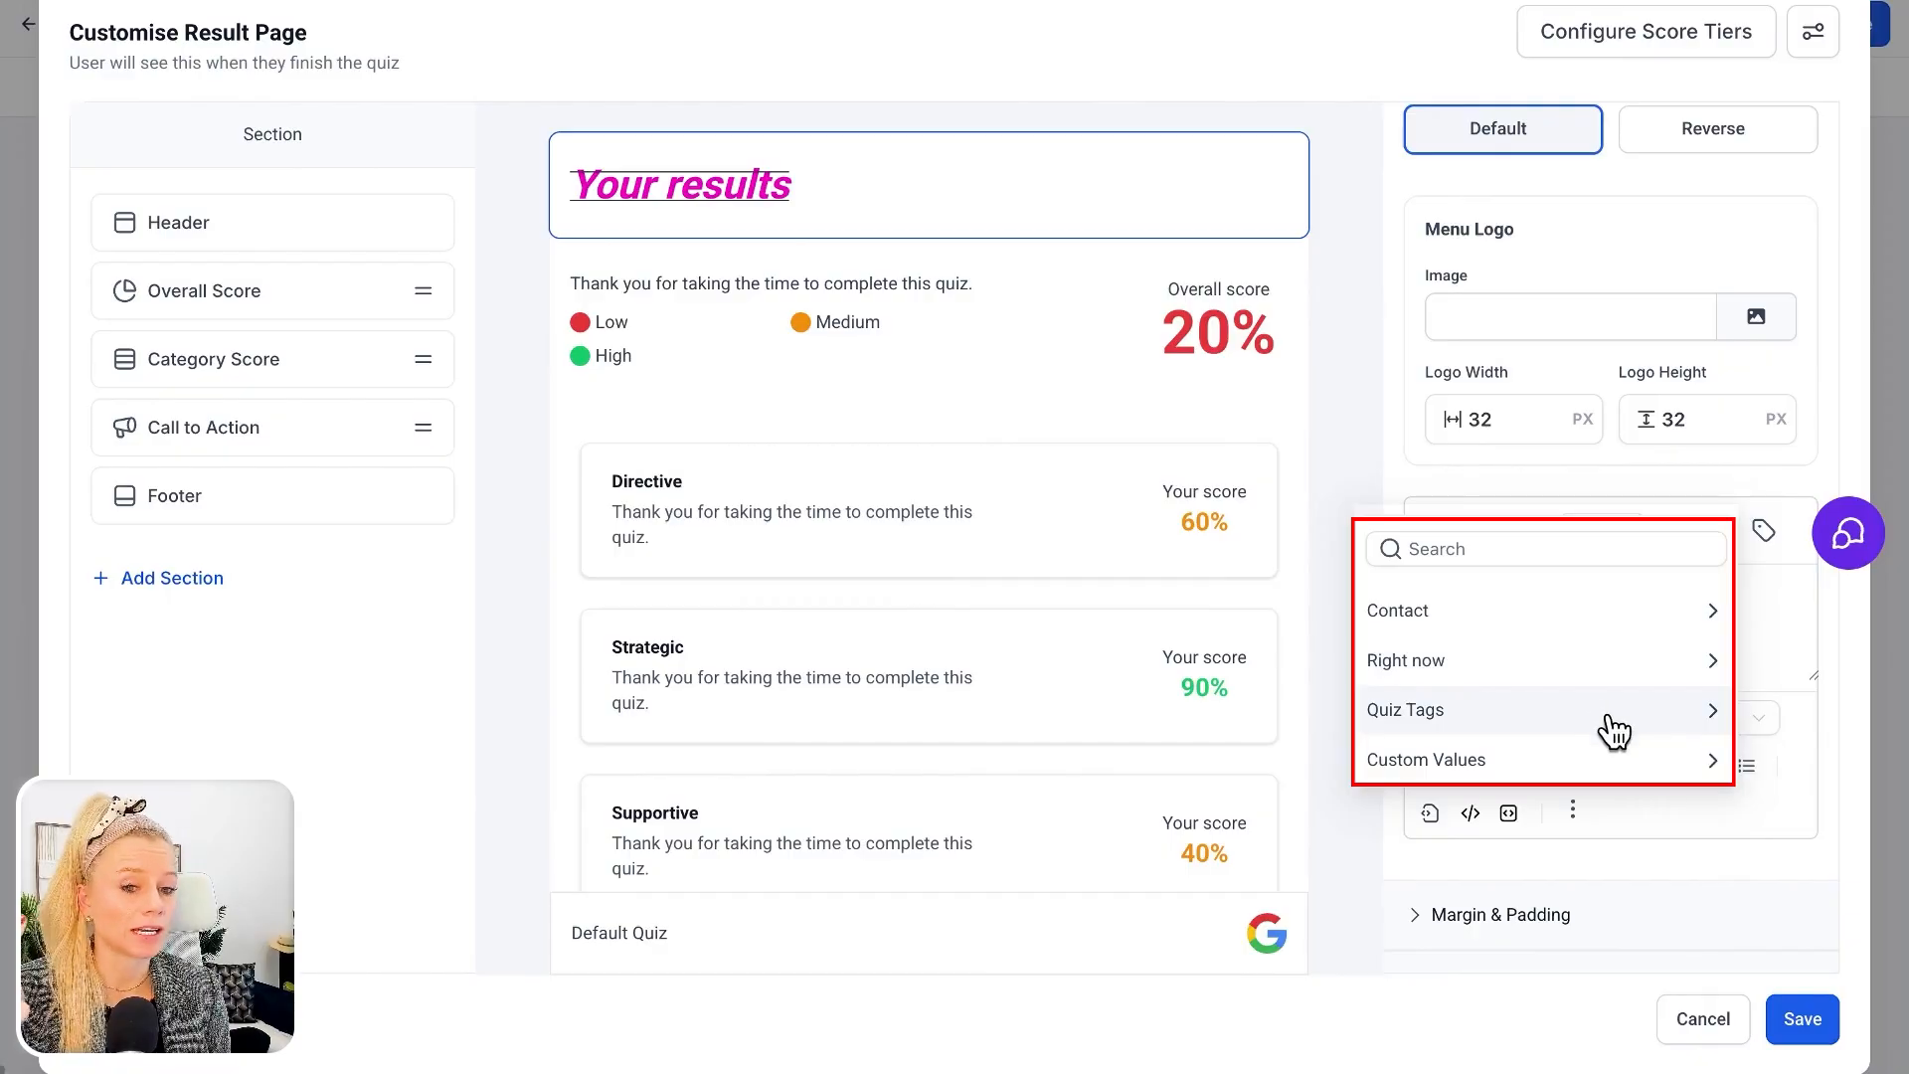
left_click(1493, 712)
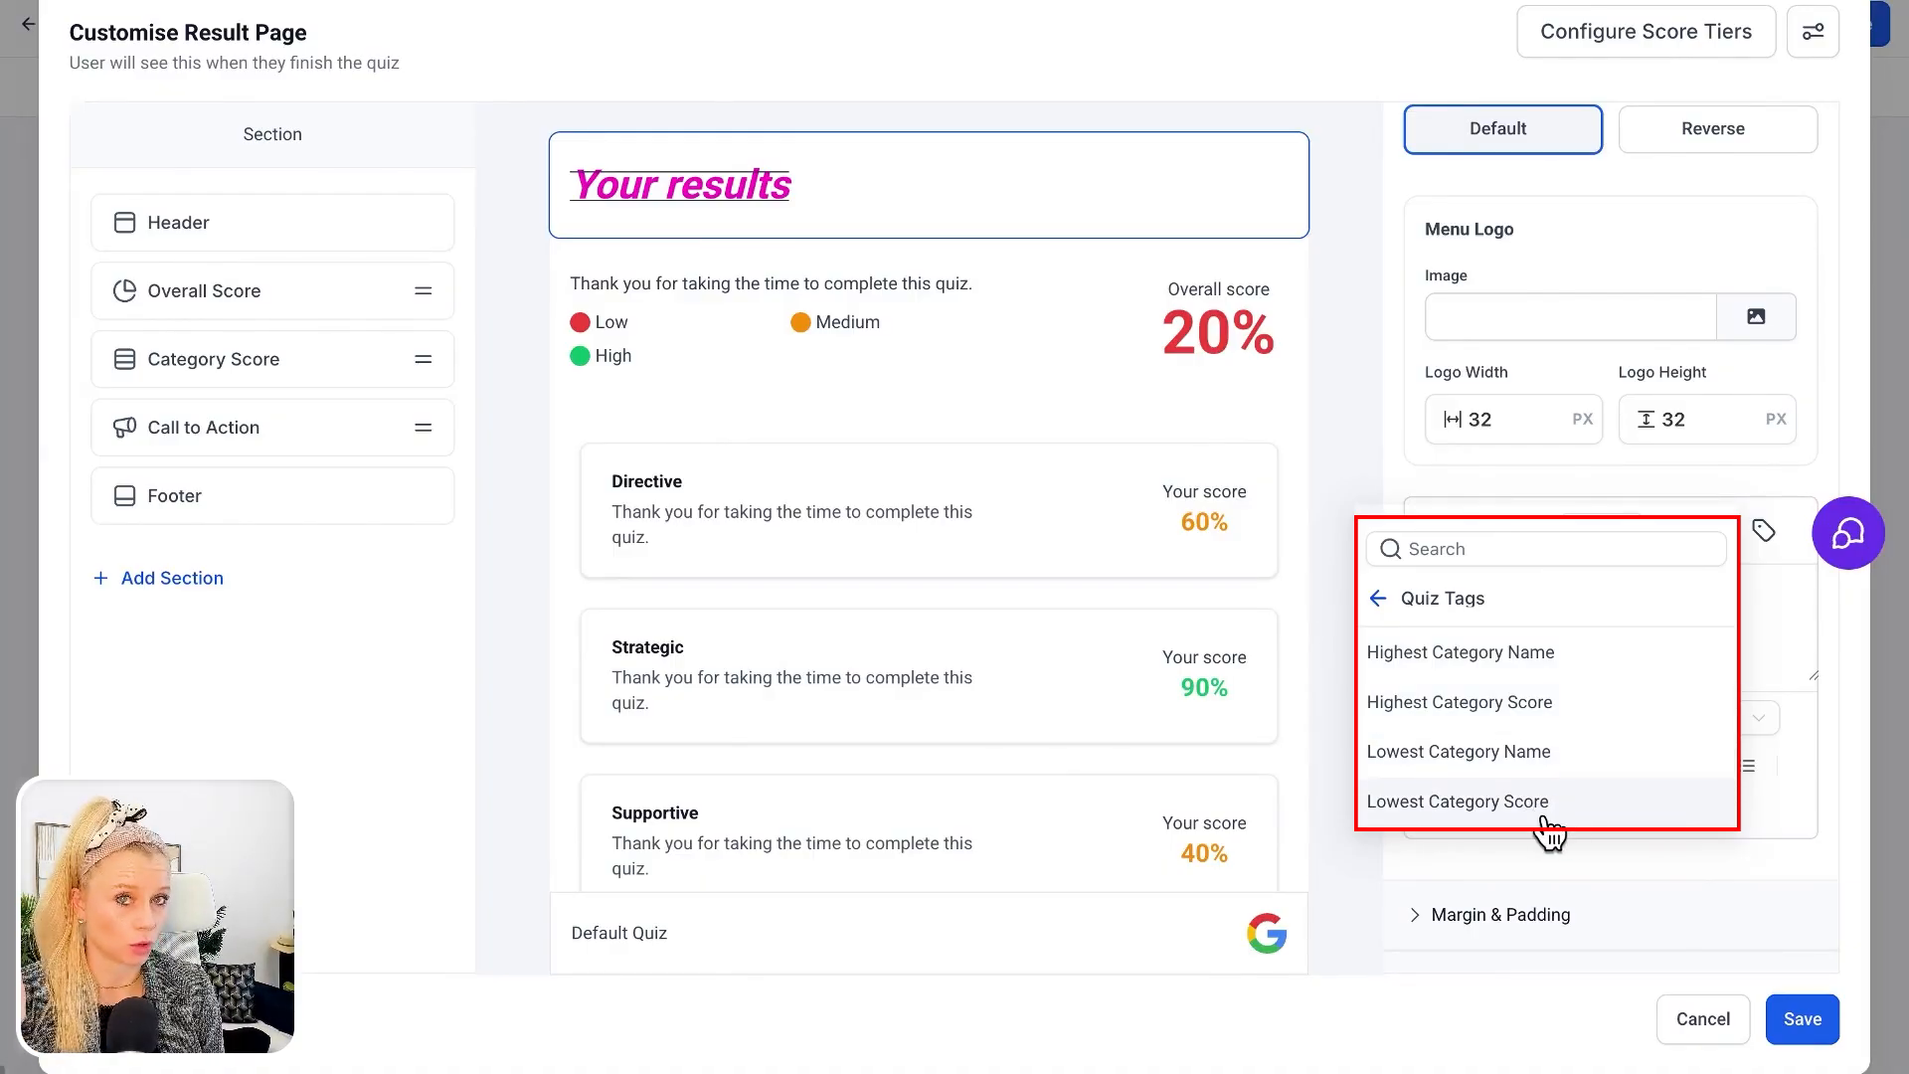
left_click(1378, 599)
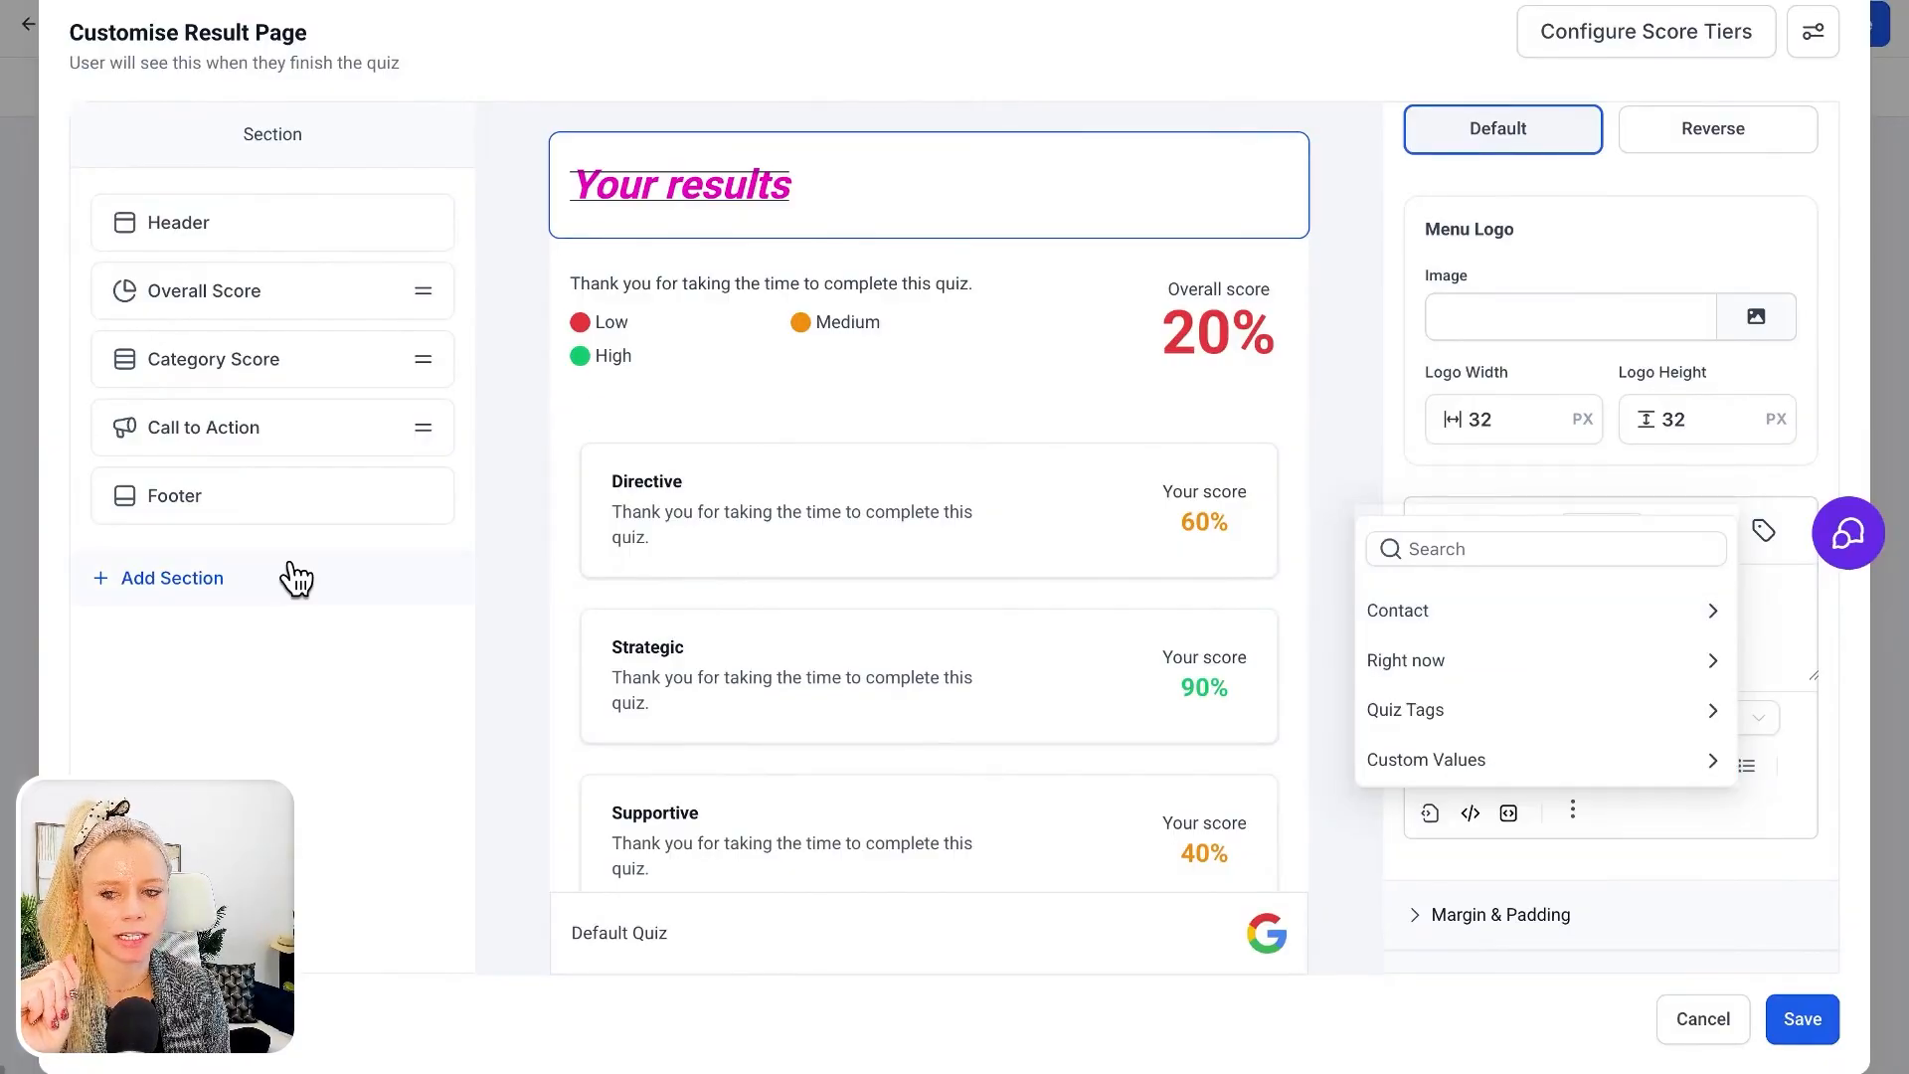
left_click(171, 581)
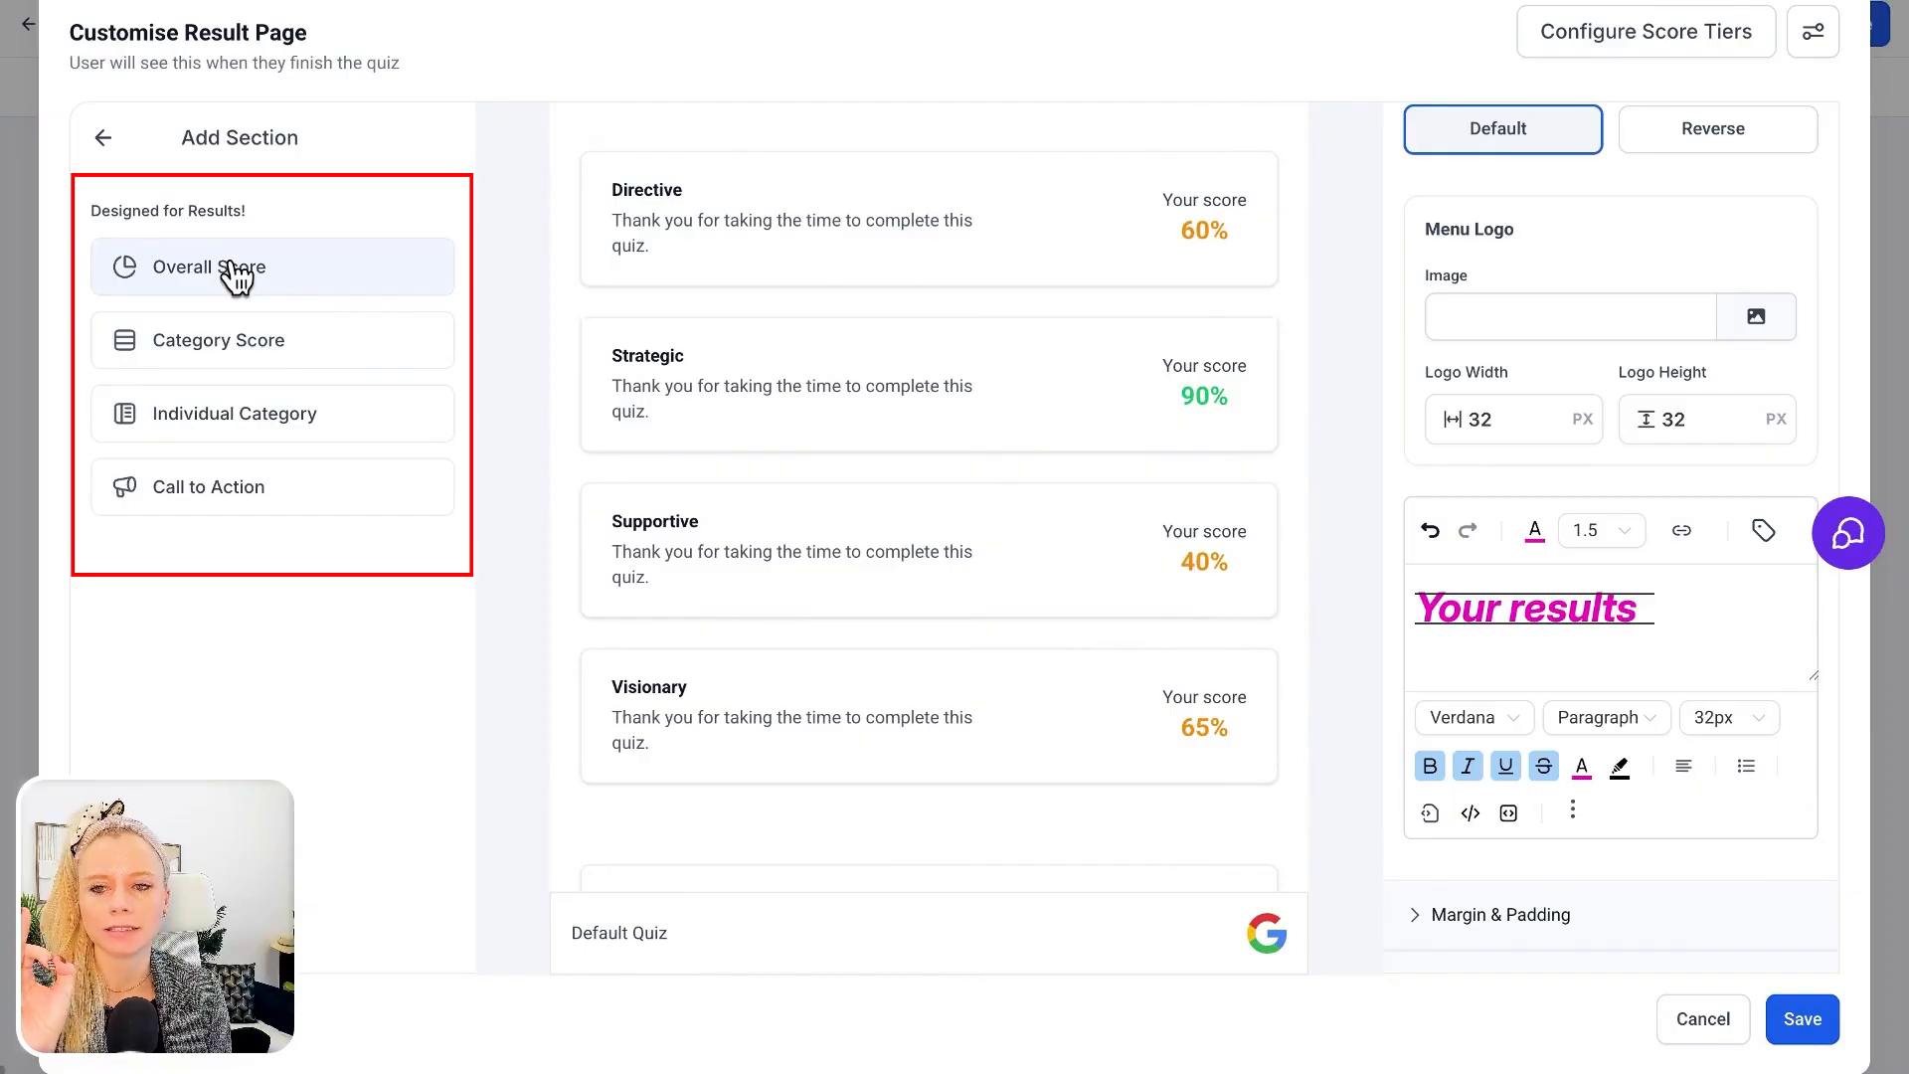
left_click(215, 286)
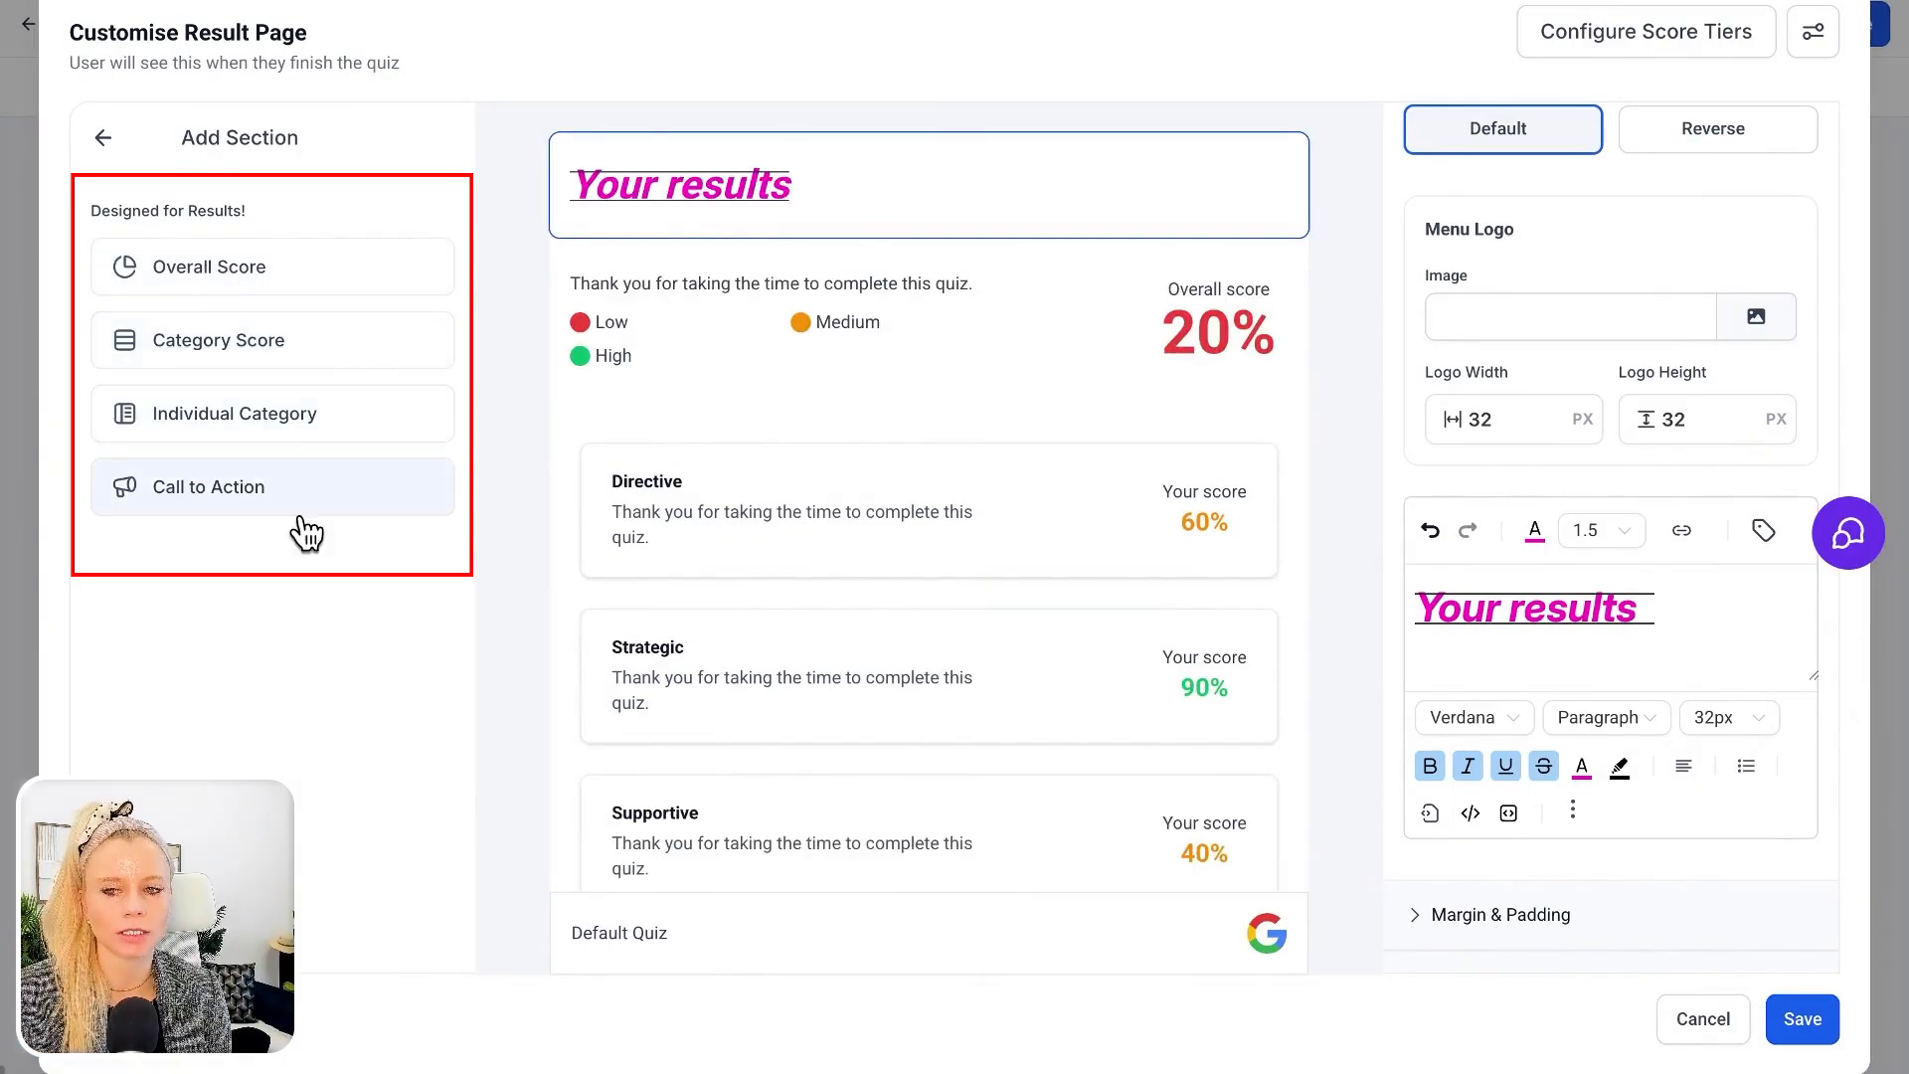
left_click(104, 140)
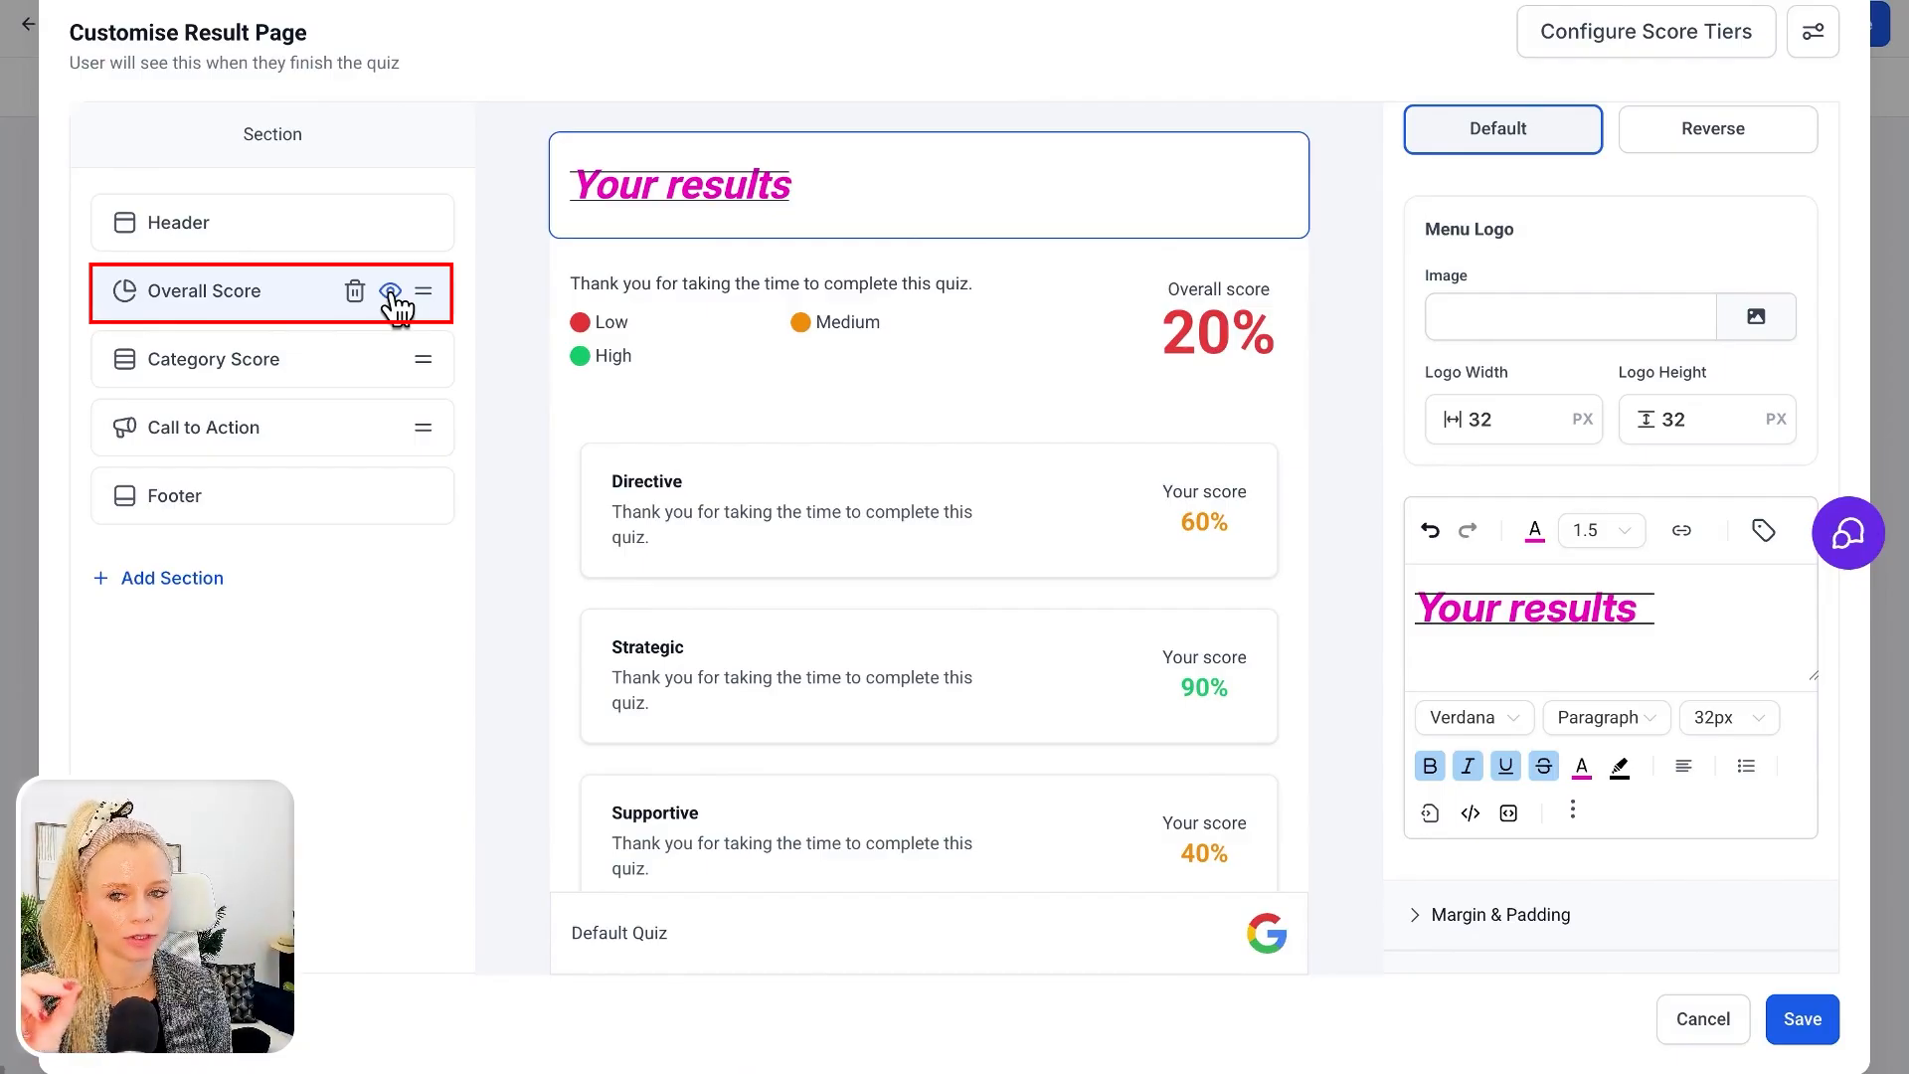
Hide the Overall Score and Call to Action sections on the result page
left_click(391, 292)
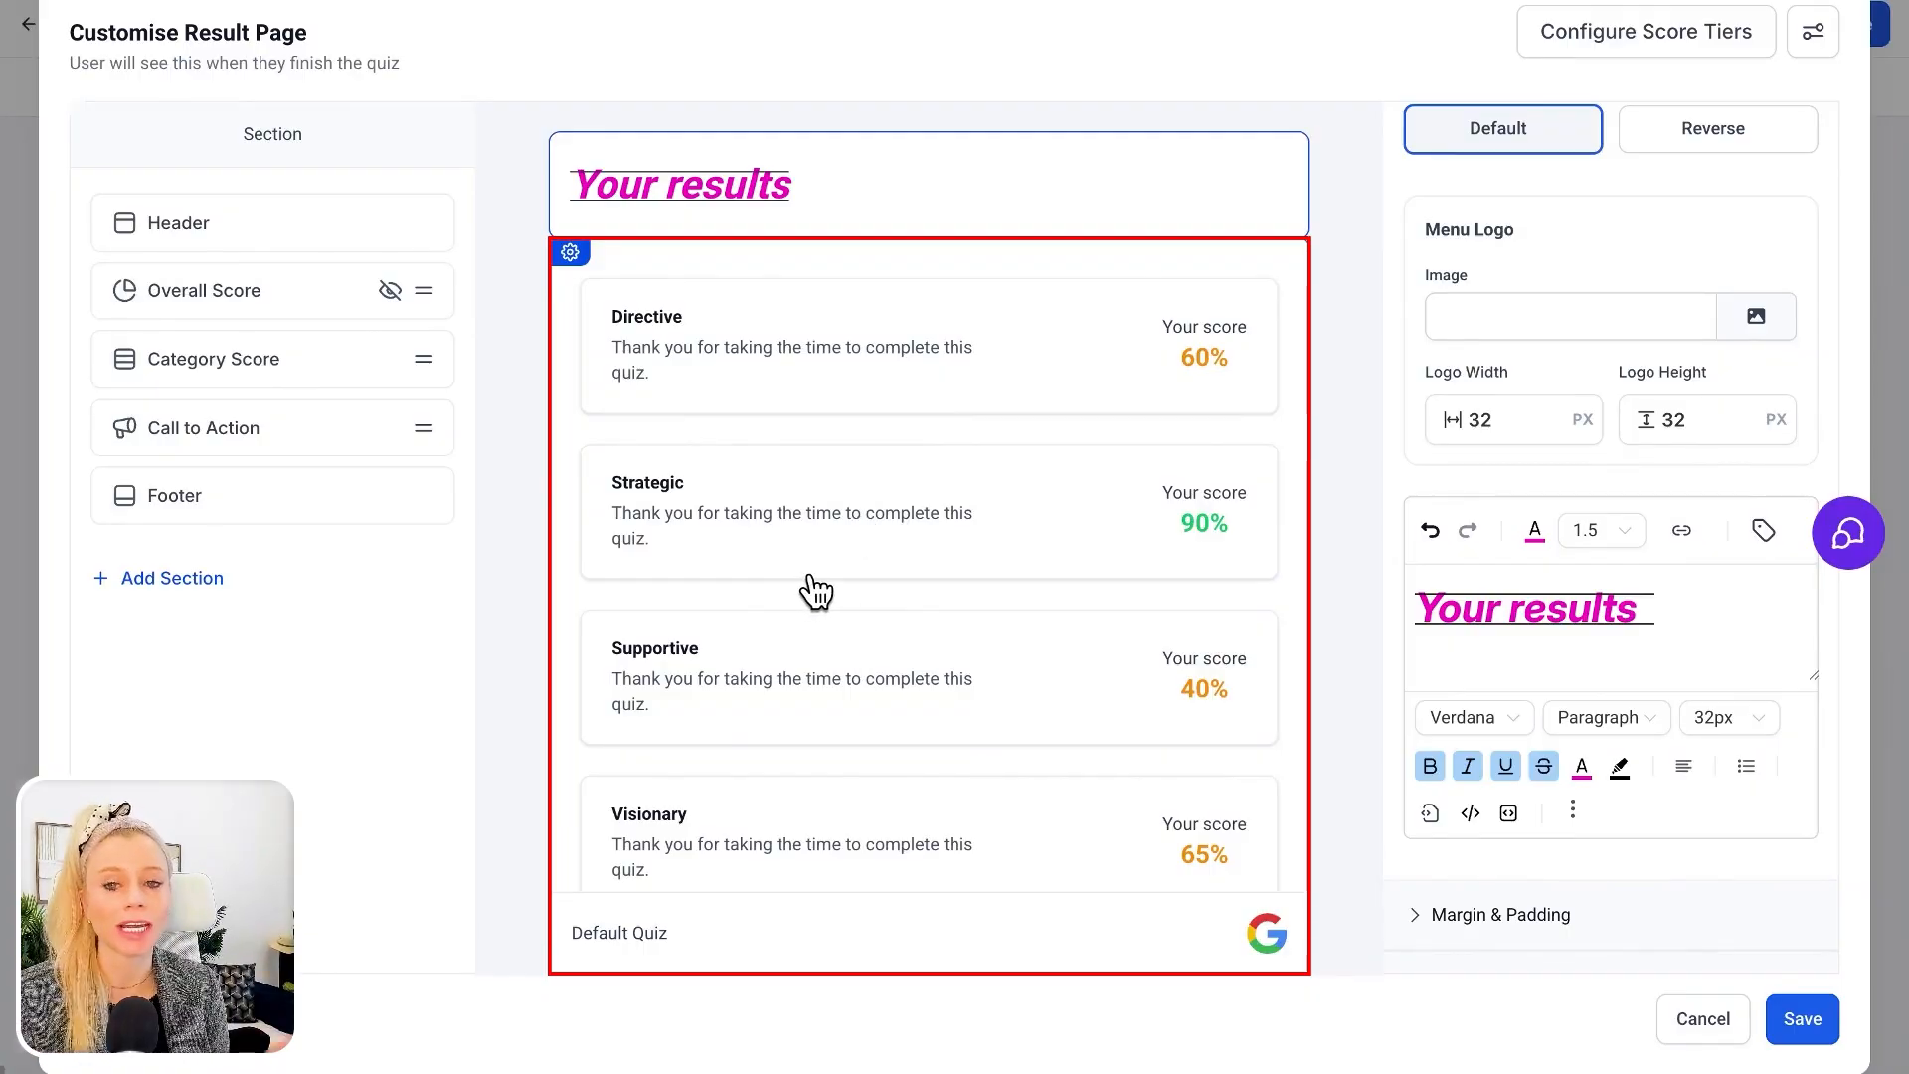
left_click(358, 438)
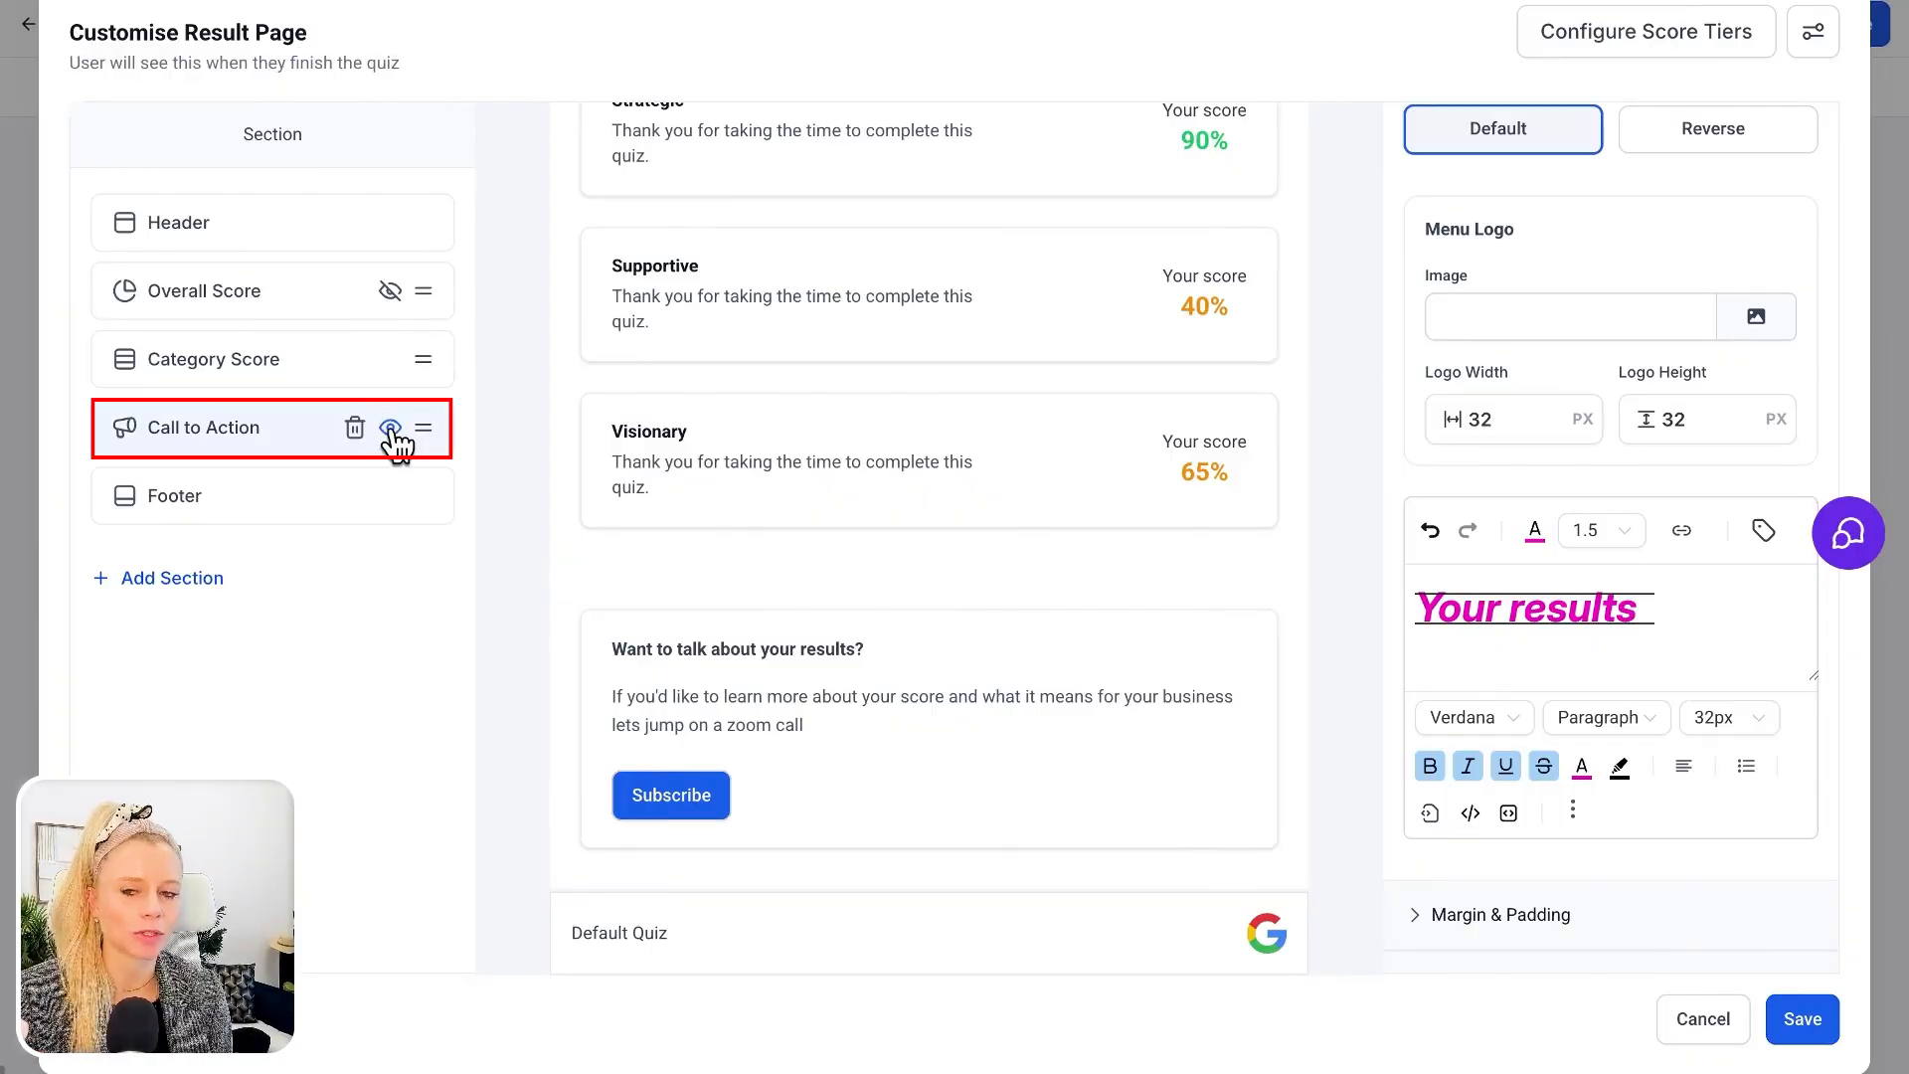
left_click(391, 430)
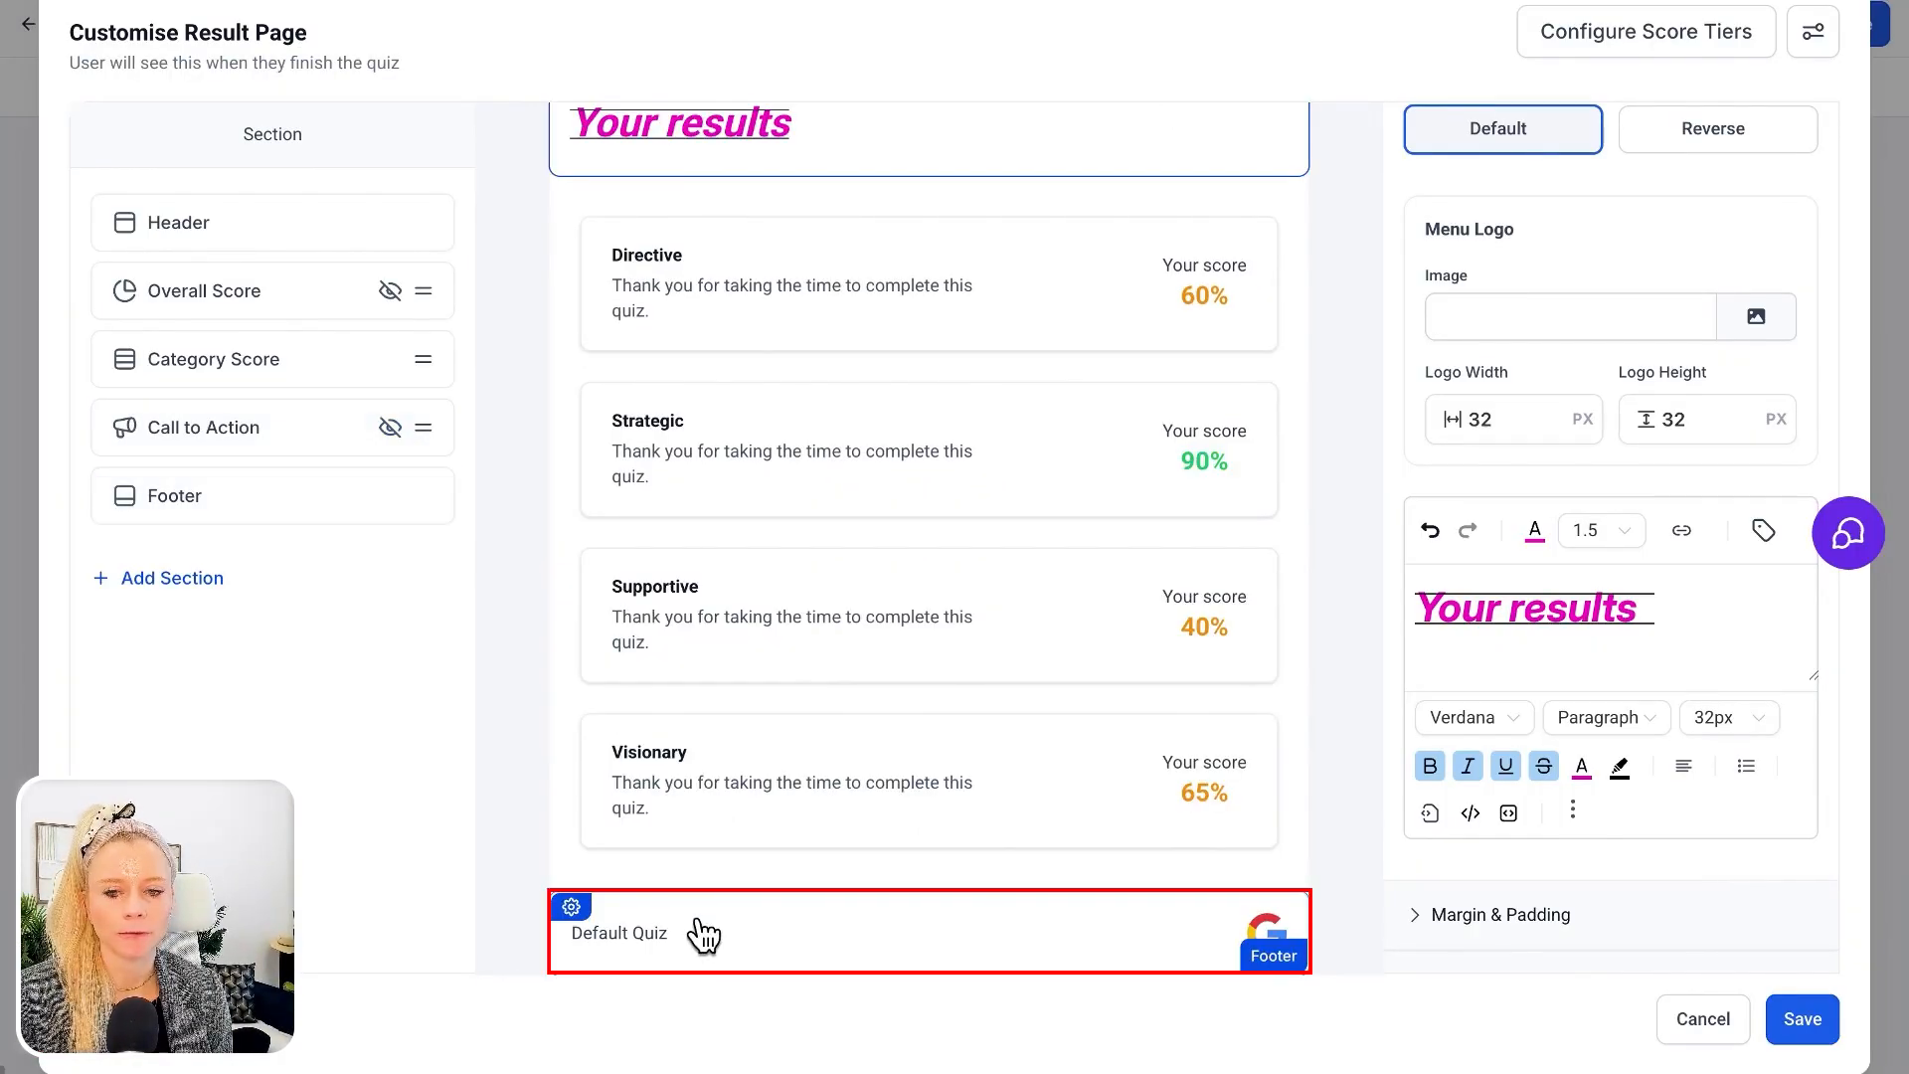
Review the footer's text, social links and sticky settings, and hide the Footer section
left_click(875, 966)
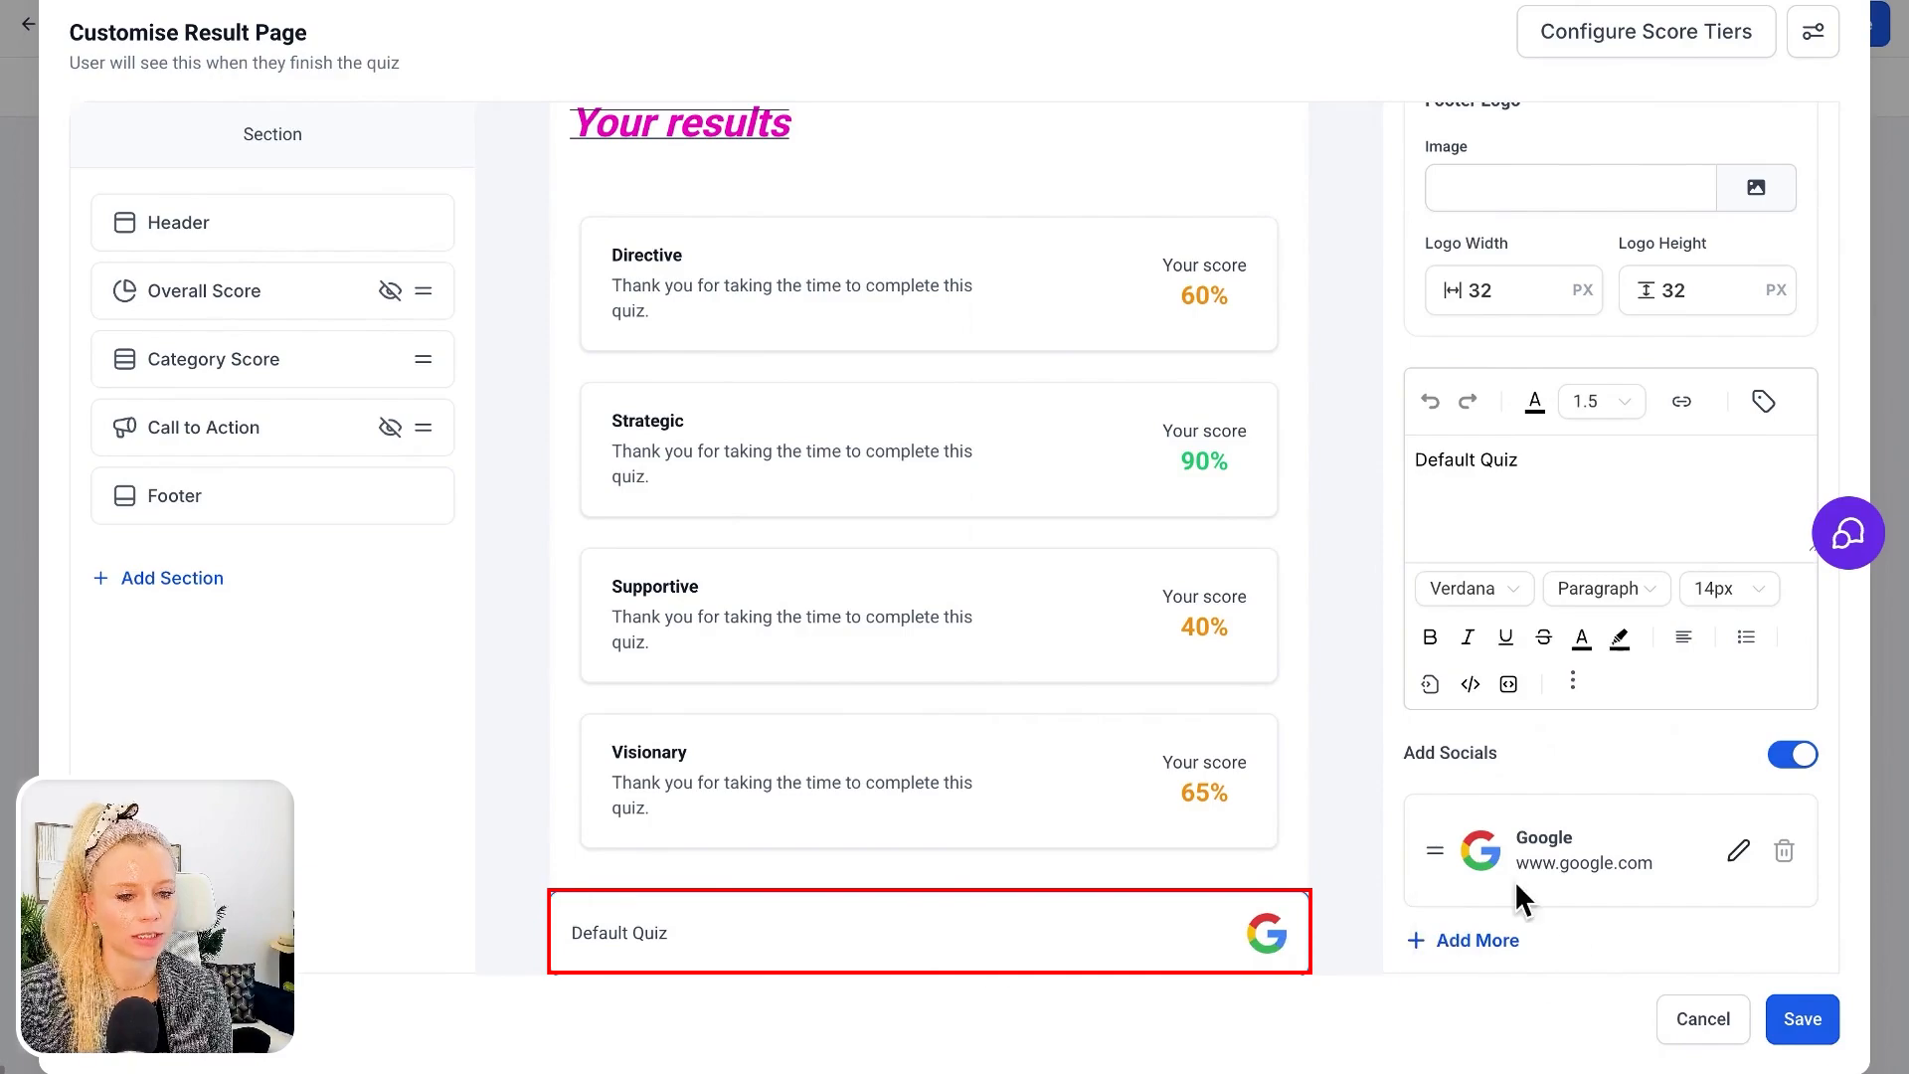
scroll(1514, 880, "down", 1)
scroll(1557, 825, "down", 2)
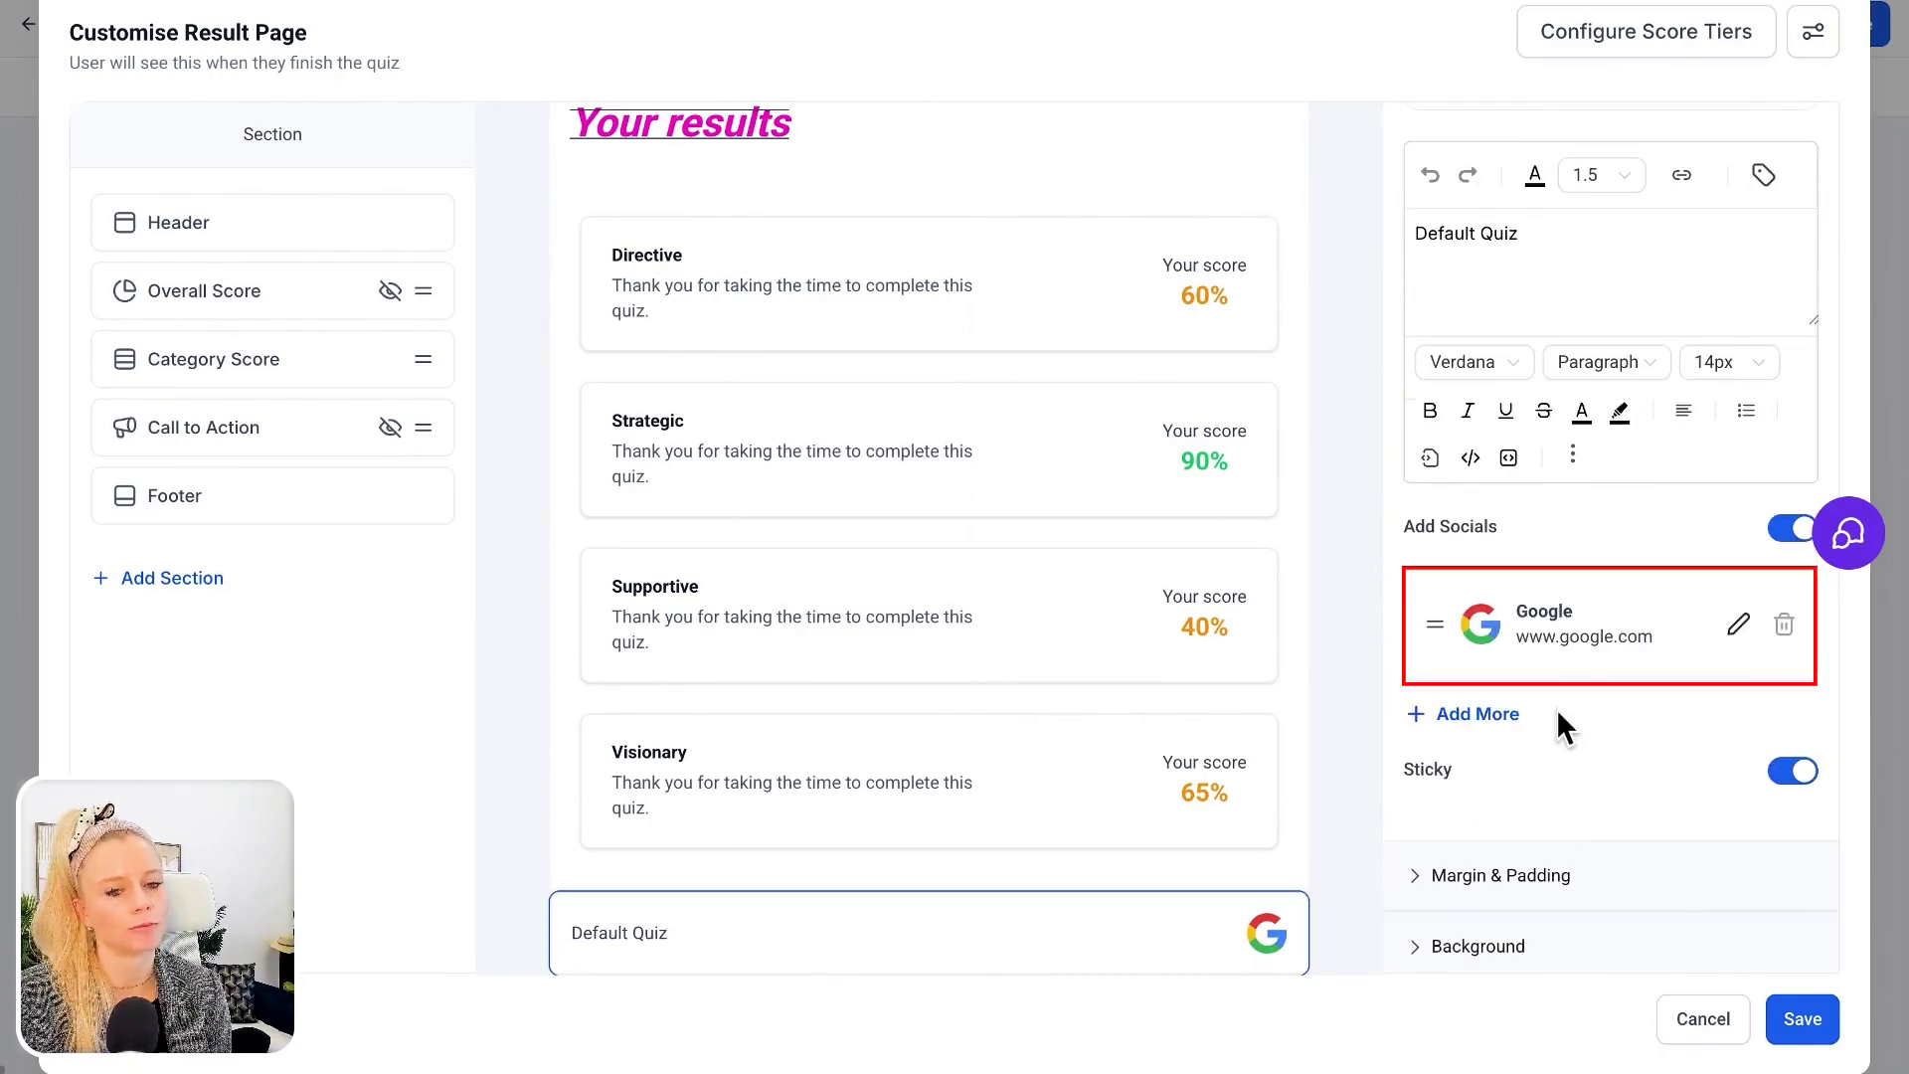
scroll(1551, 736, "down", 1)
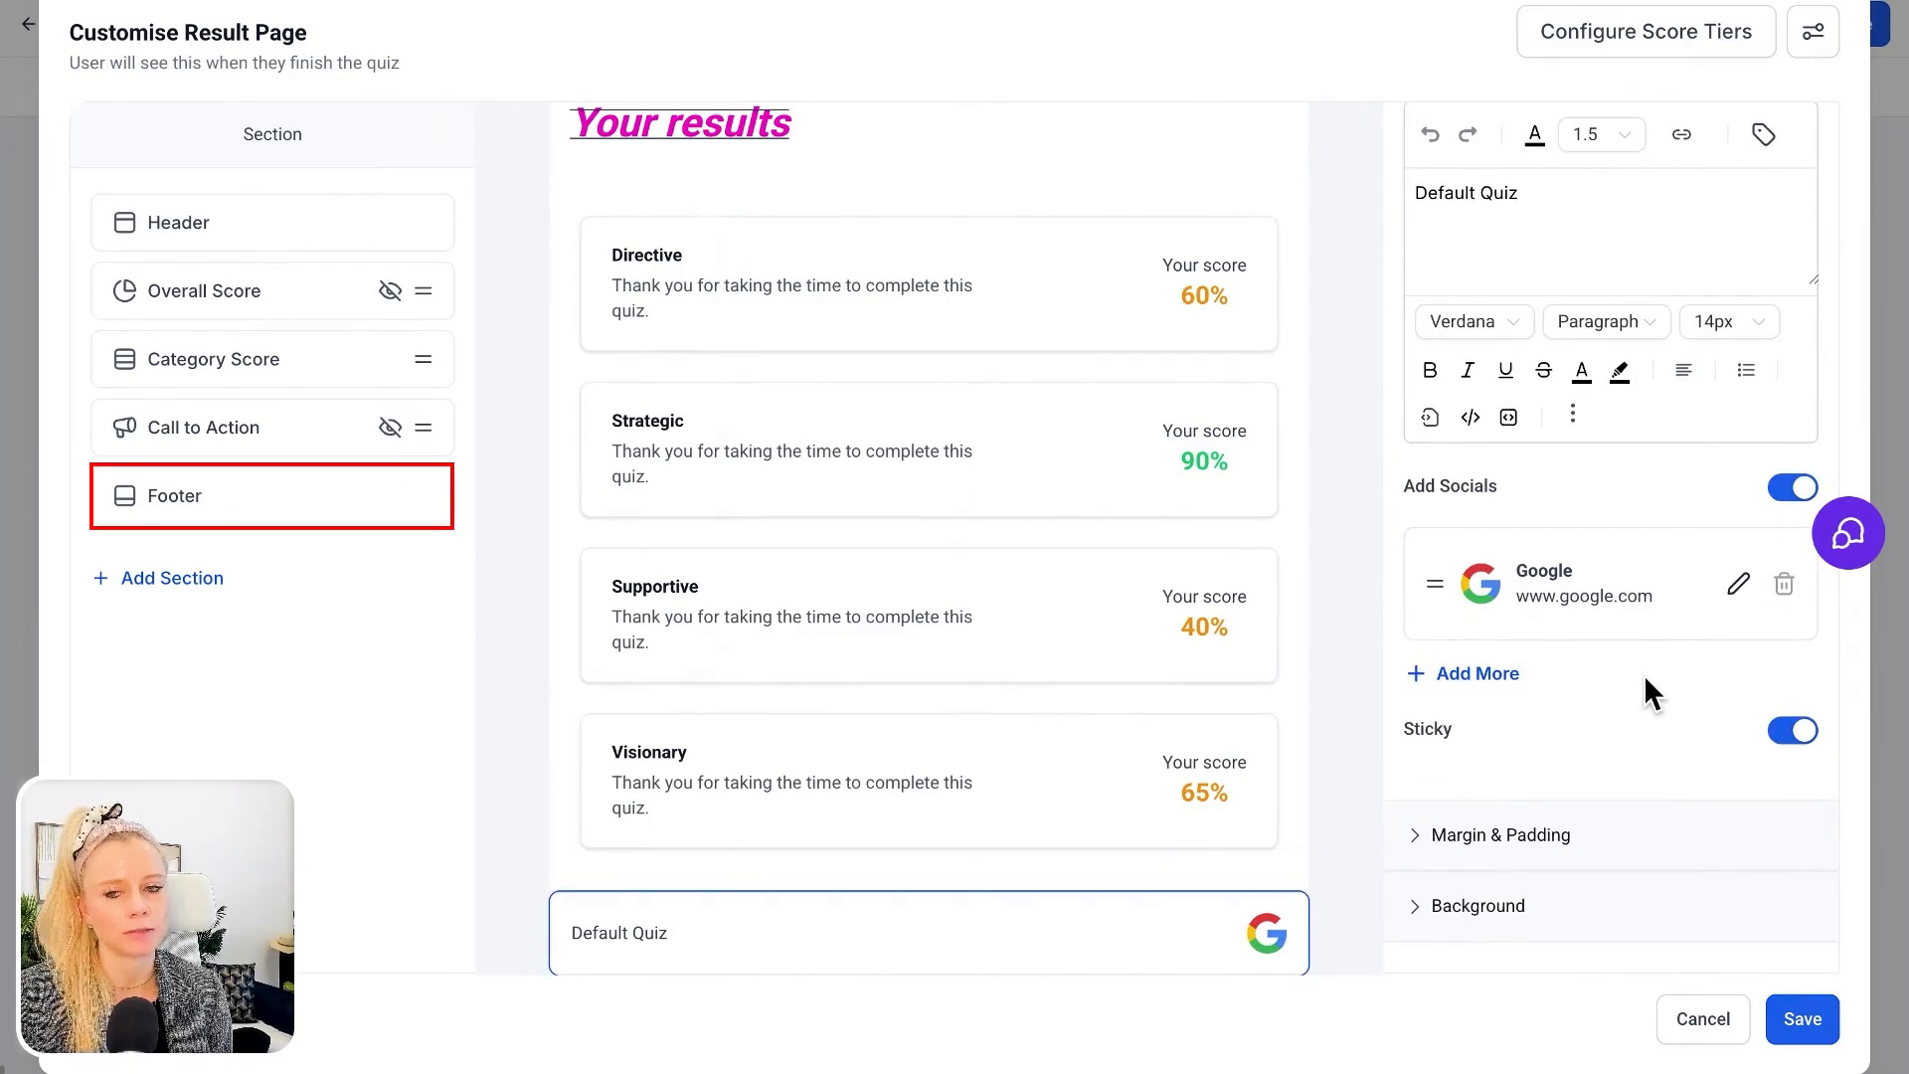
left_click(421, 495)
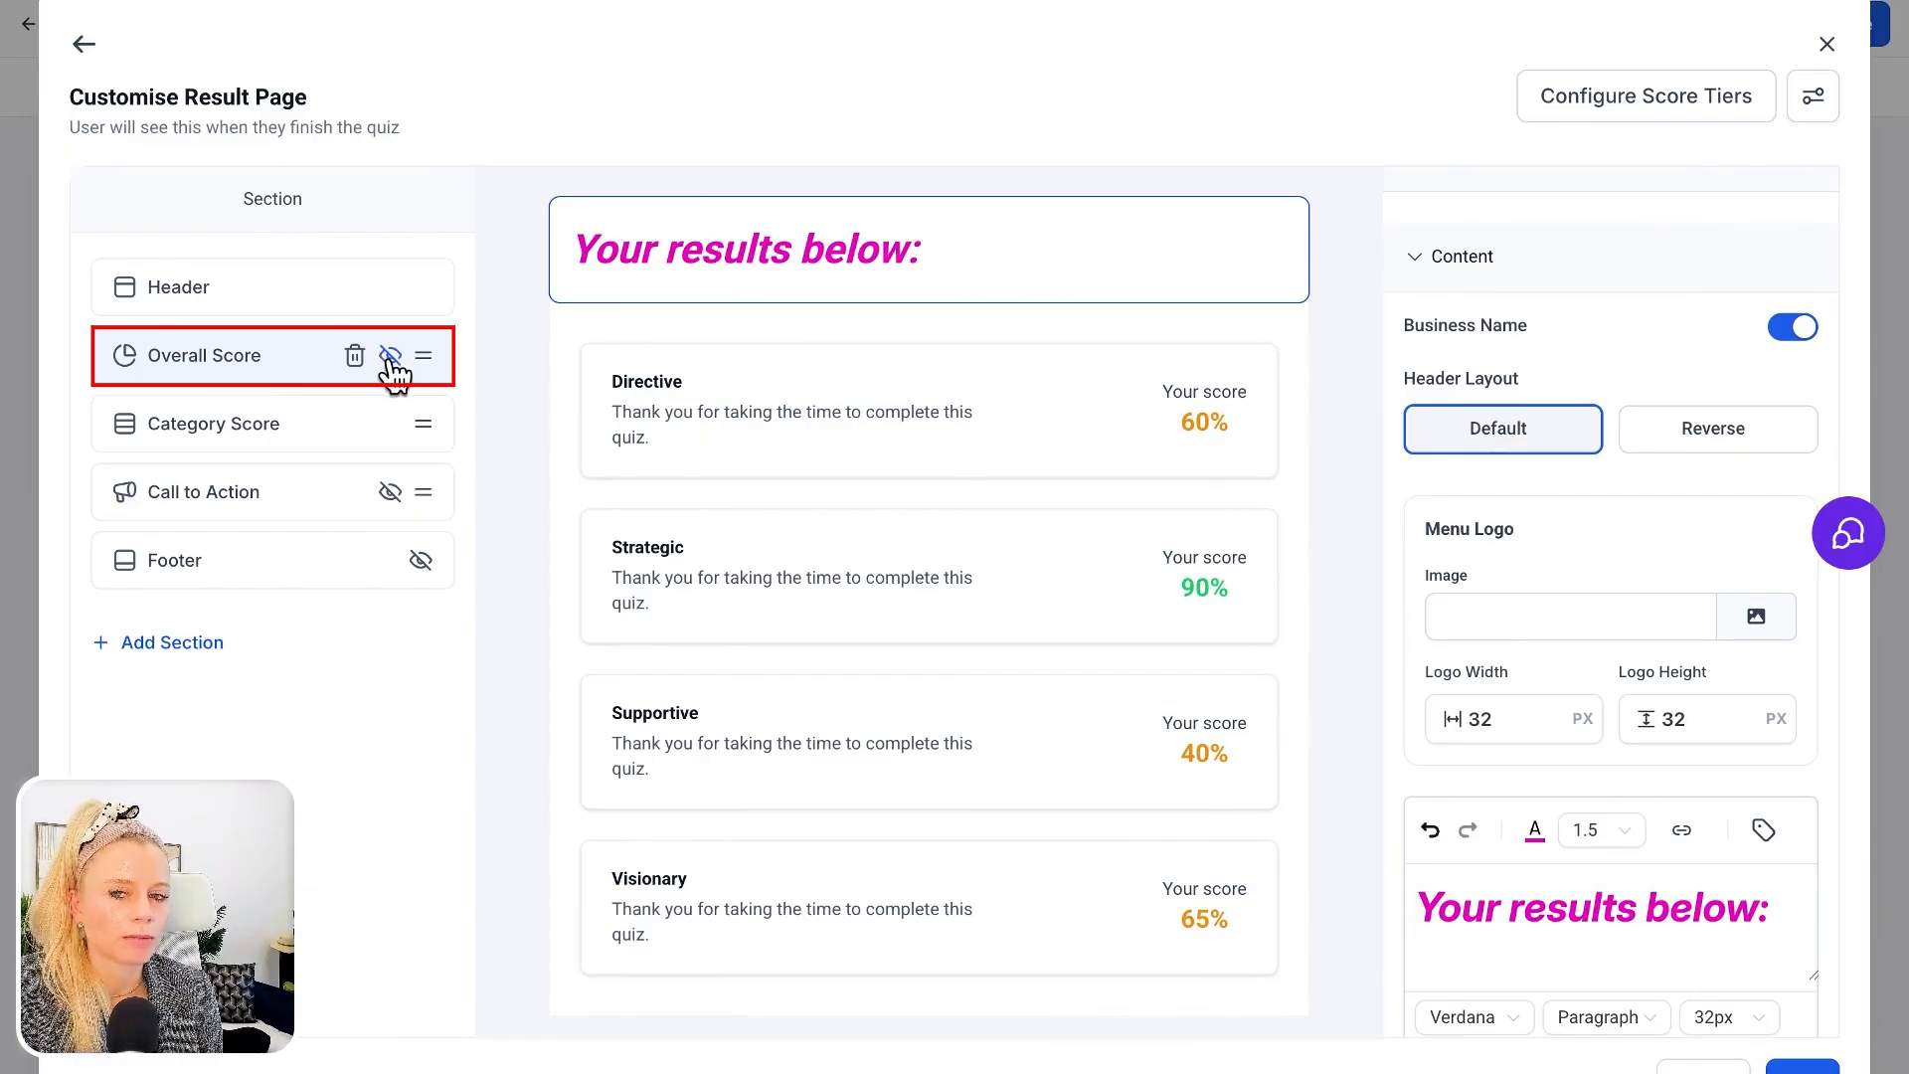
Show the Overall Score section again and switch its dynamic content editing to the High tier
left_click(391, 356)
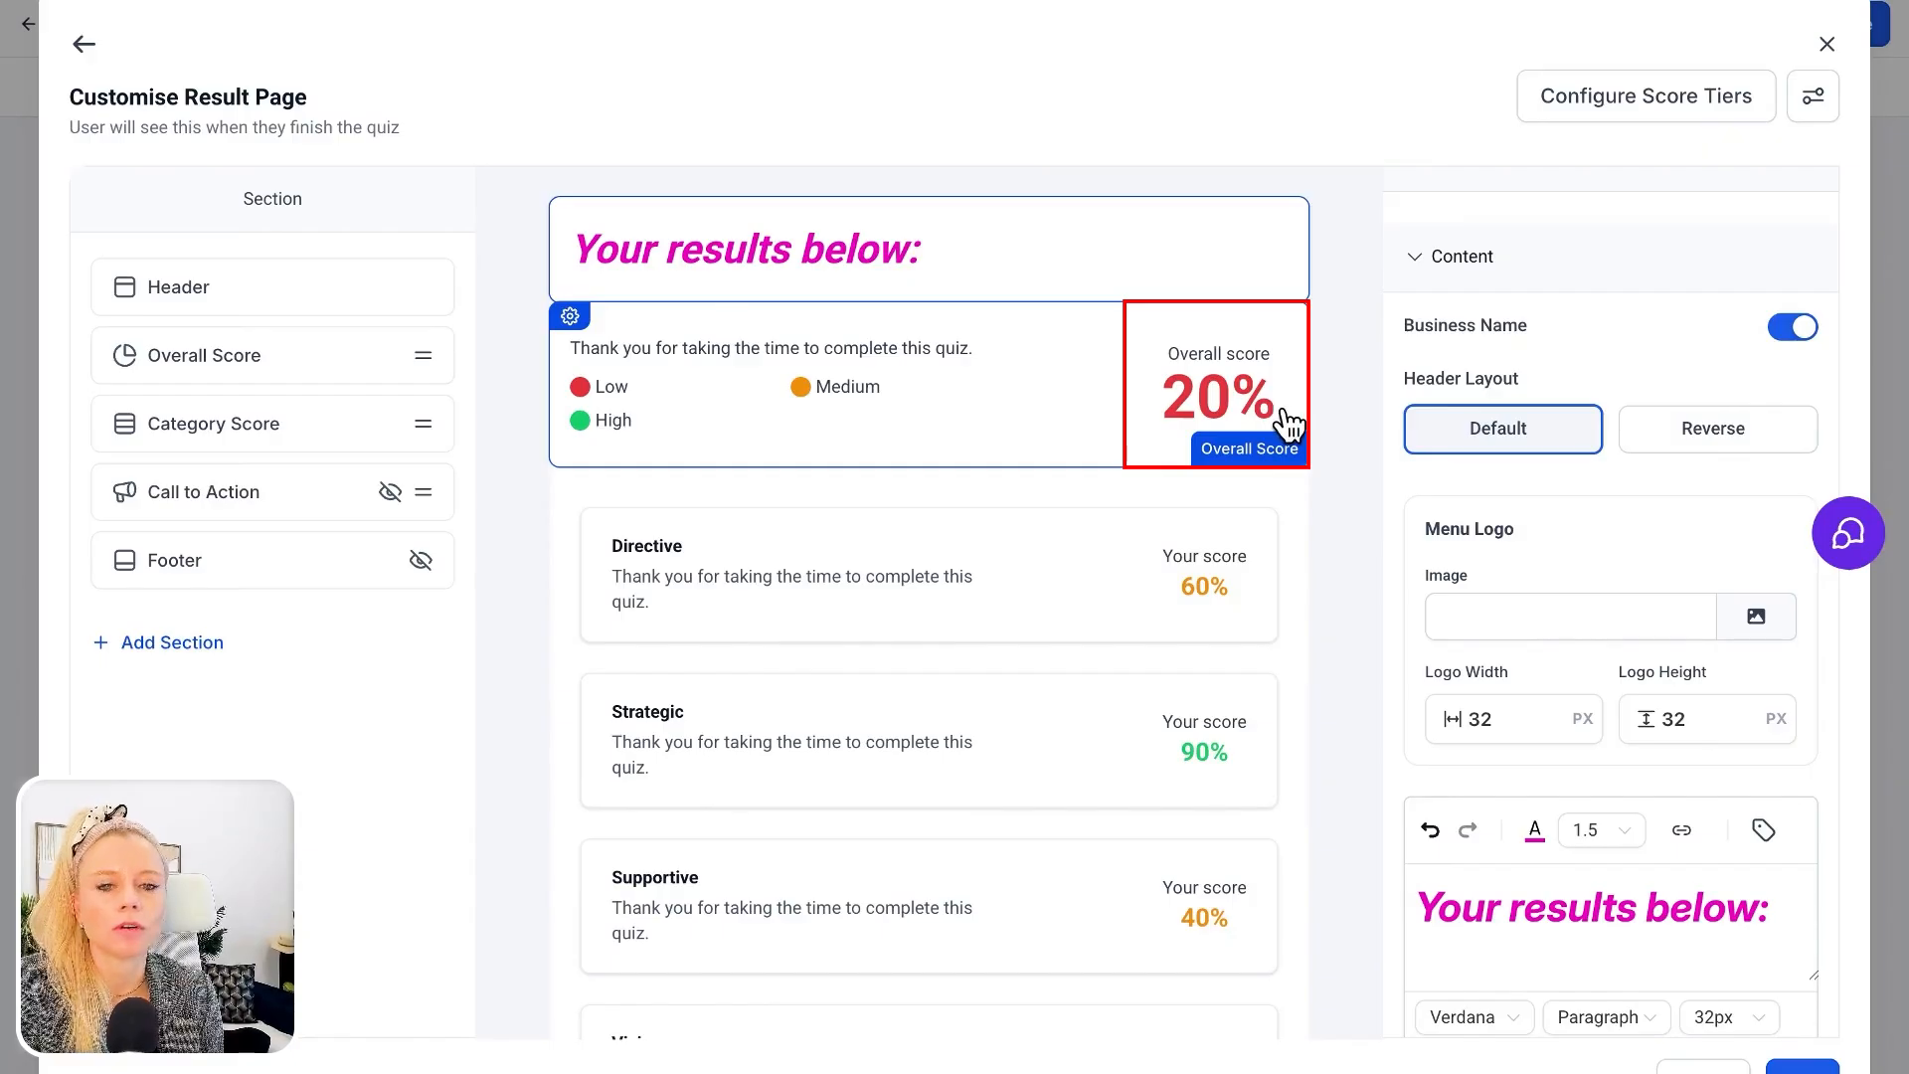
left_click(1236, 403)
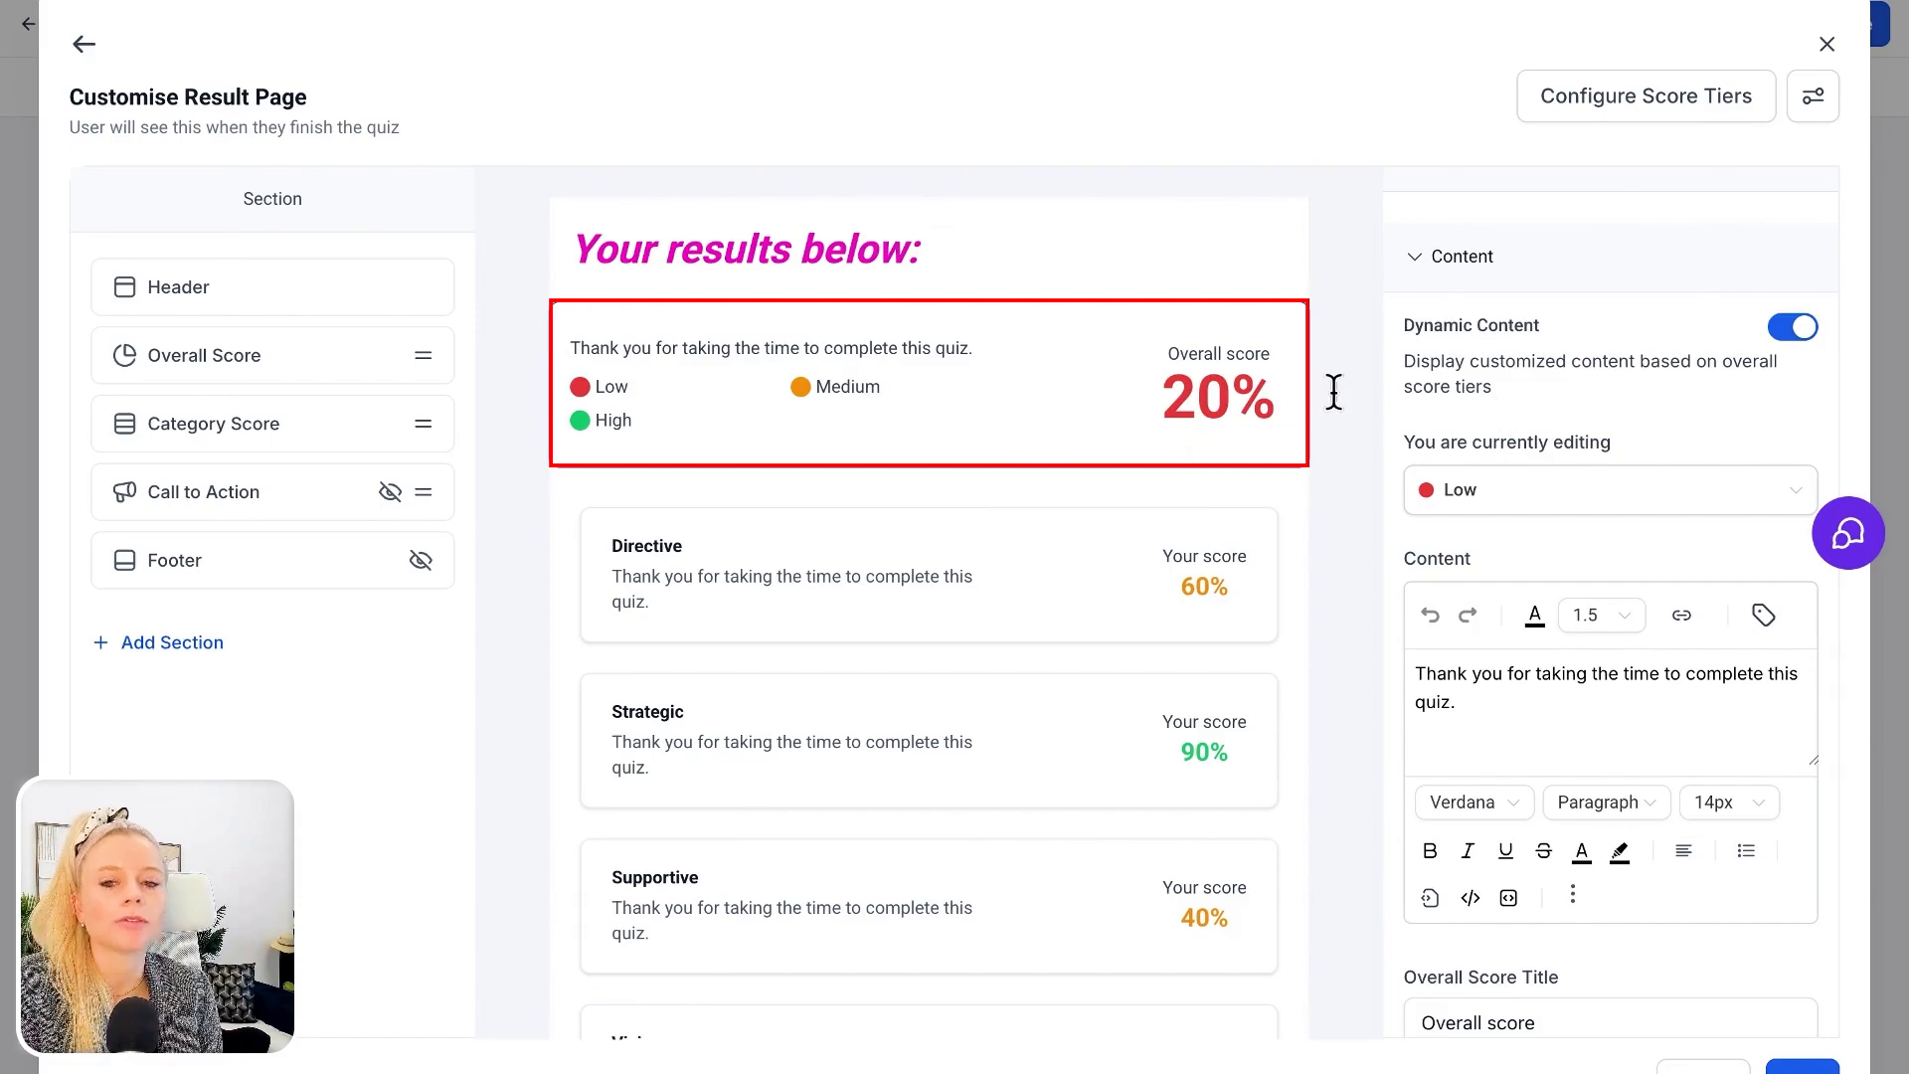
scroll(1367, 426, "down", 1)
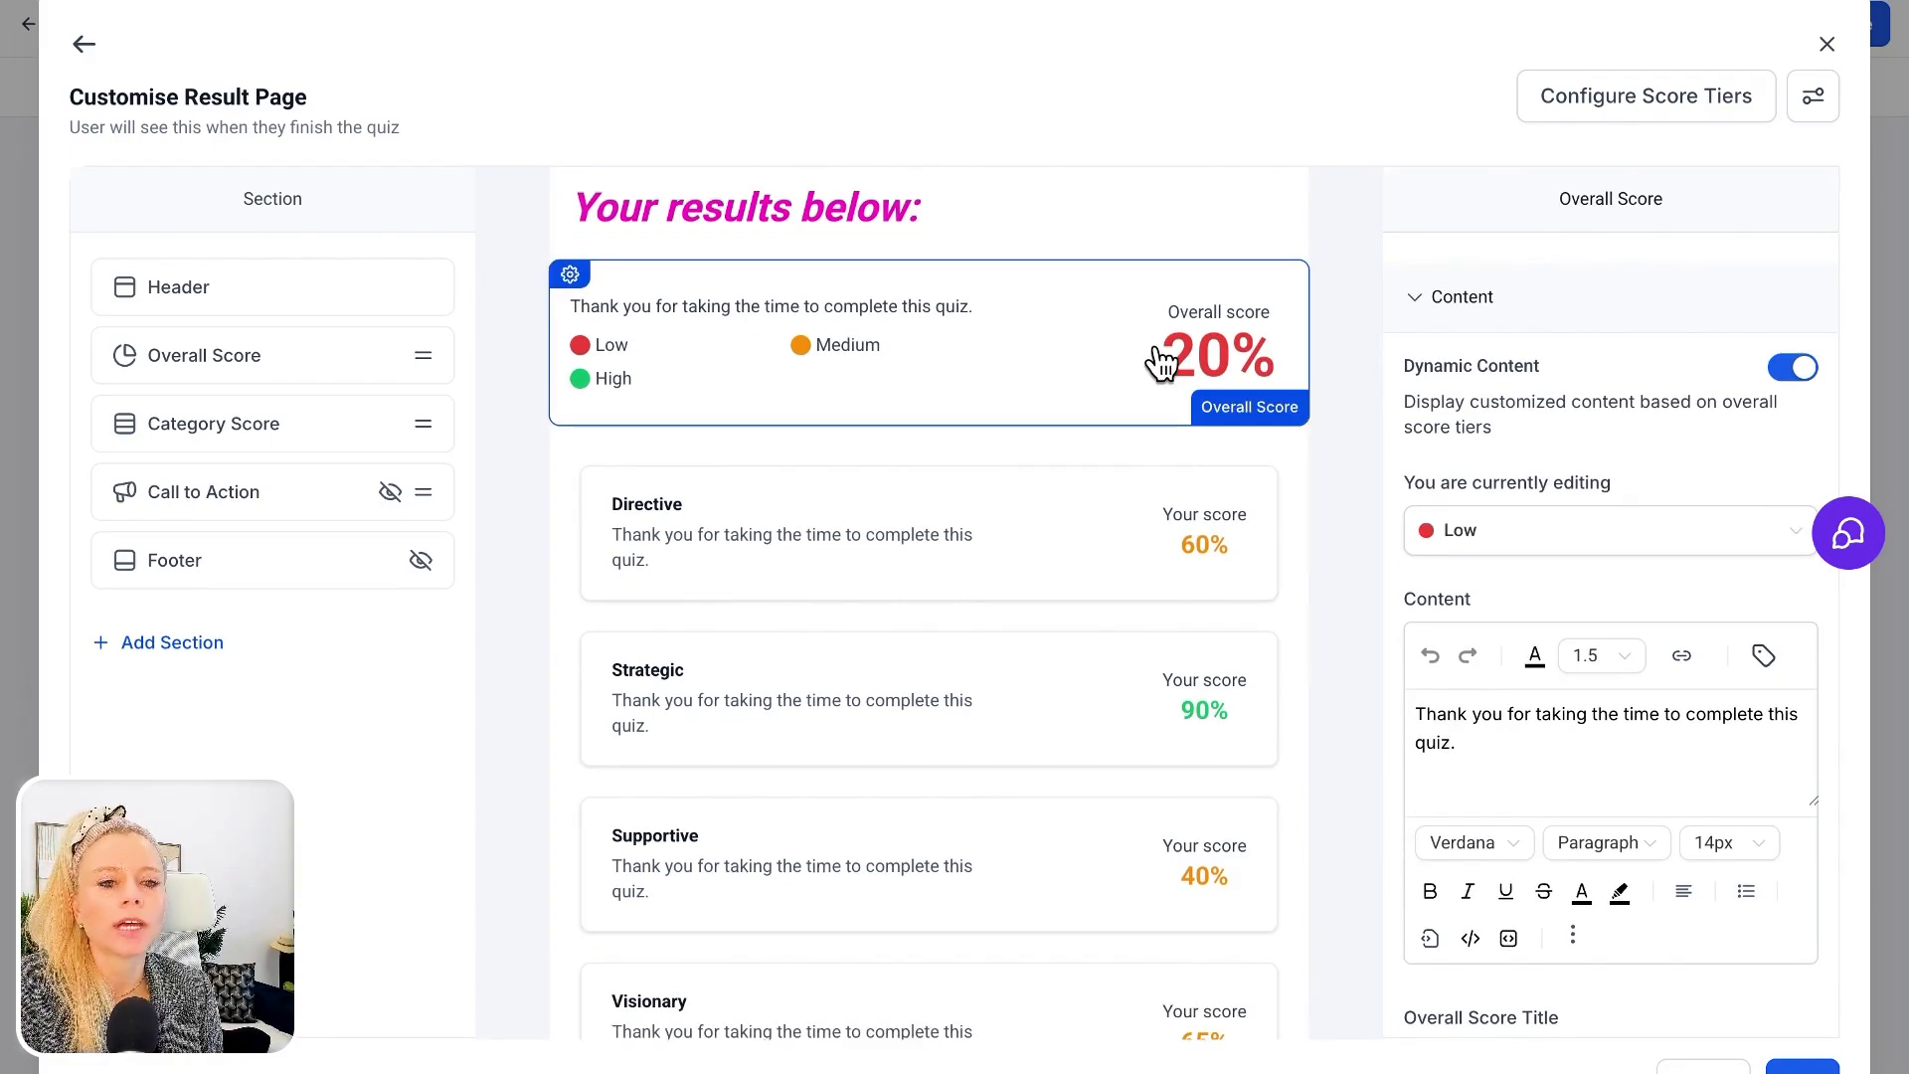
left_click(1672, 123)
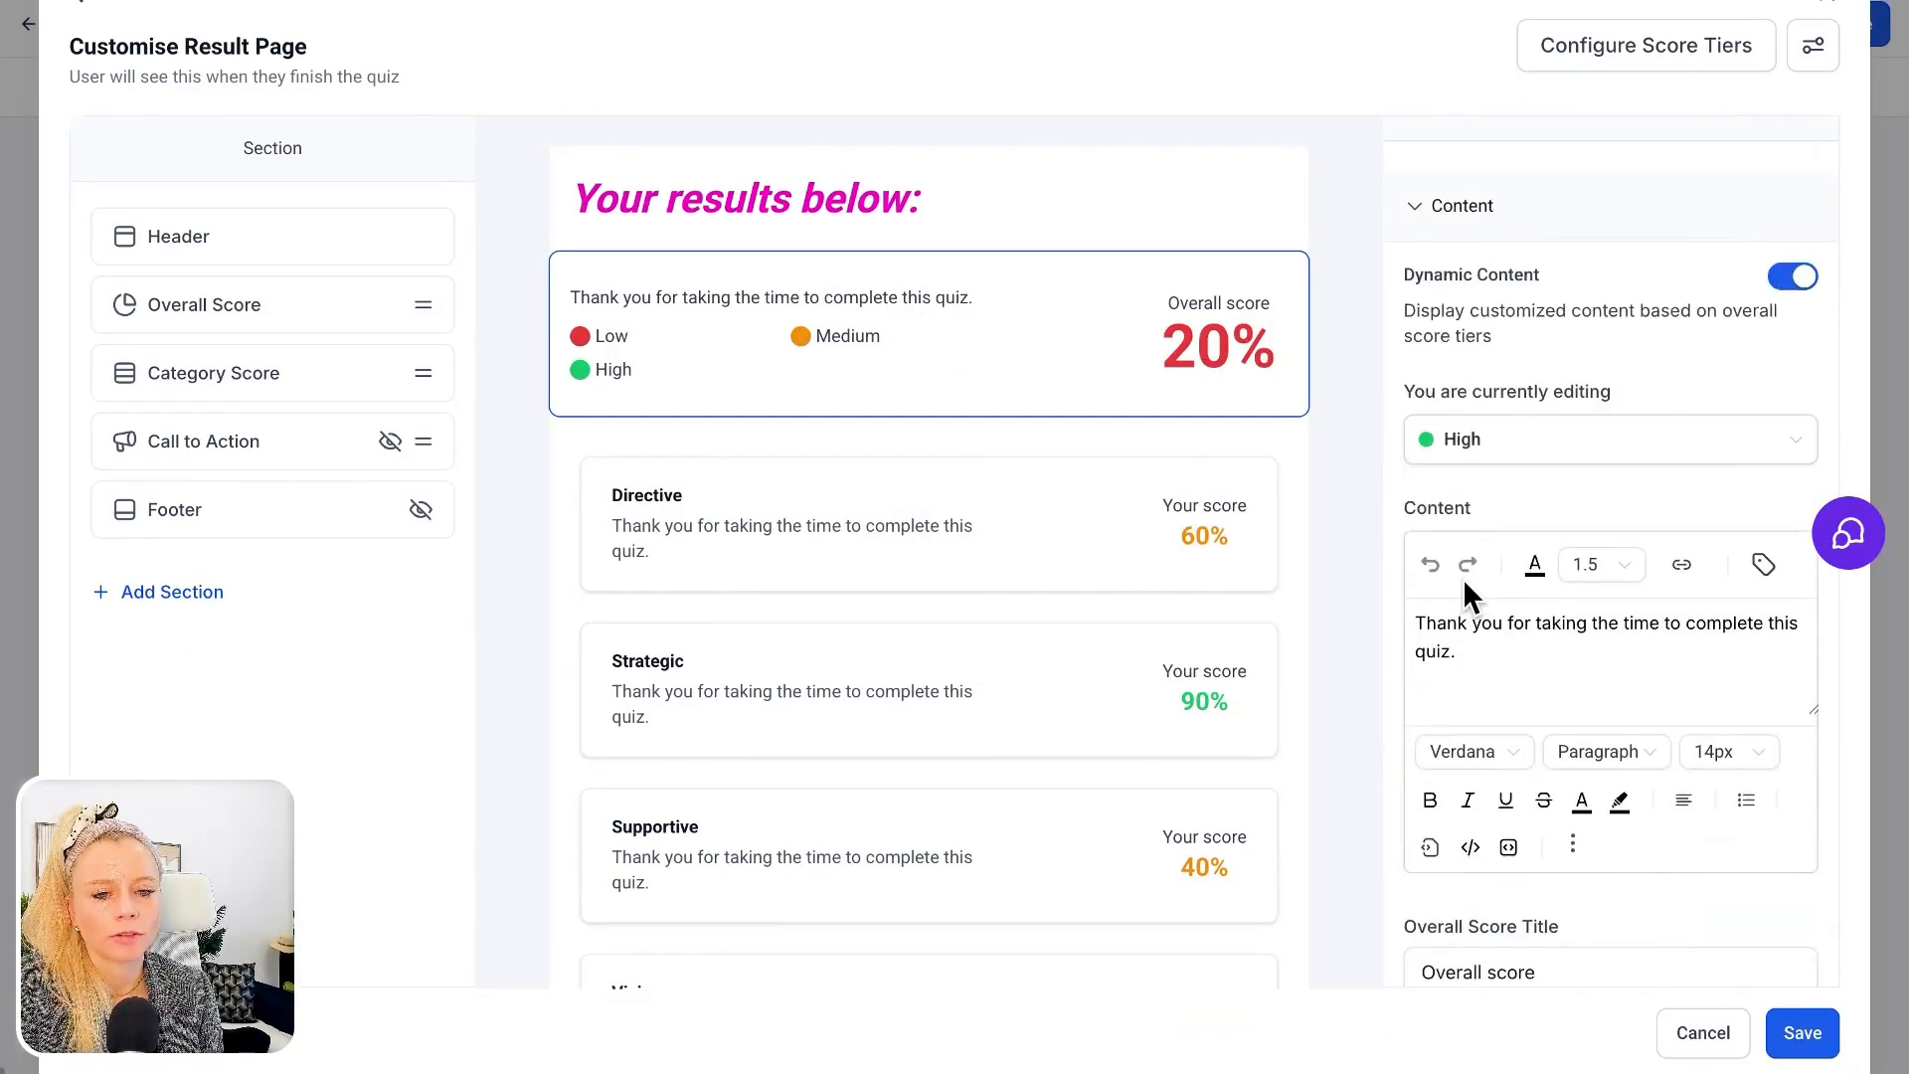
scroll(1464, 576, "down", 5)
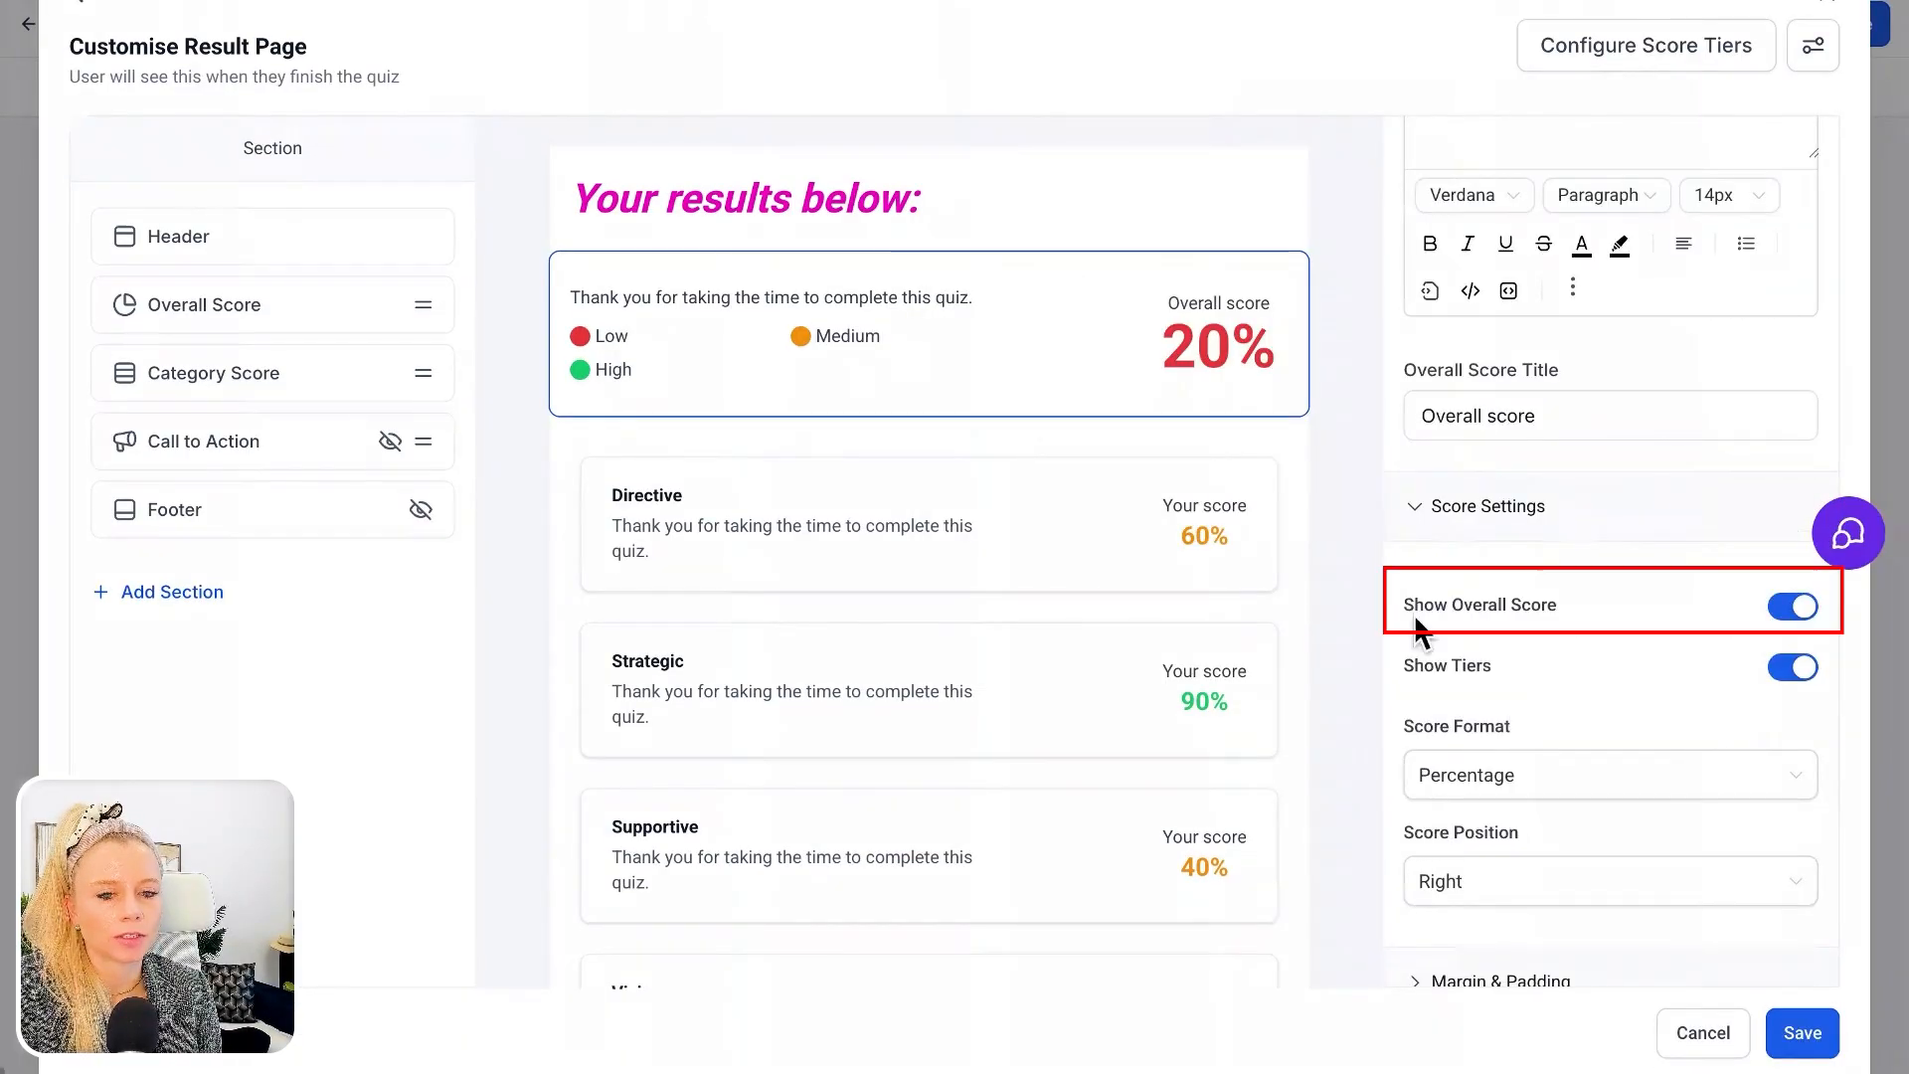
Try turning Show Overall Score and Show Tiers off and back on for the Overall Score section
left_click(1793, 607)
left_click(1796, 609)
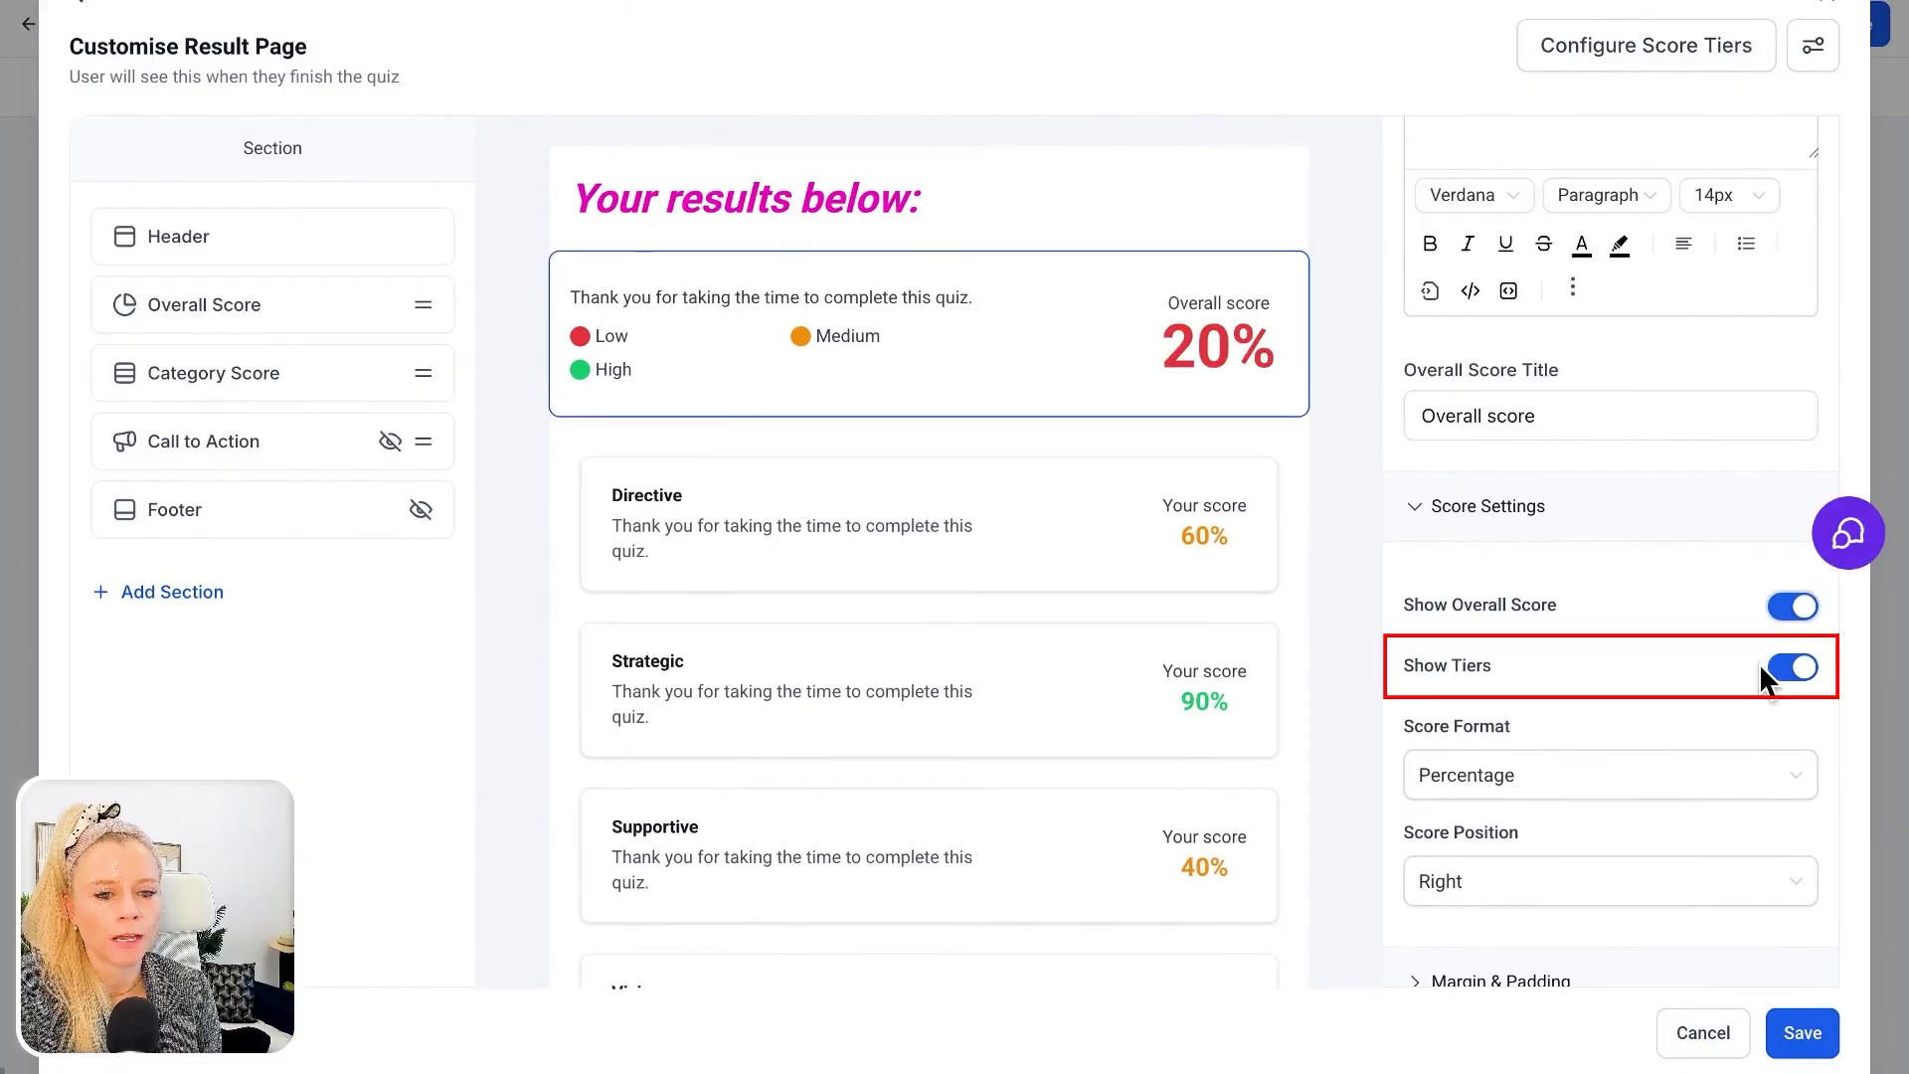
left_click(1793, 666)
left_click(1793, 666)
Check the Overall Score section's score format options and set its Score Position to Left
scroll(1691, 661, "down", 1)
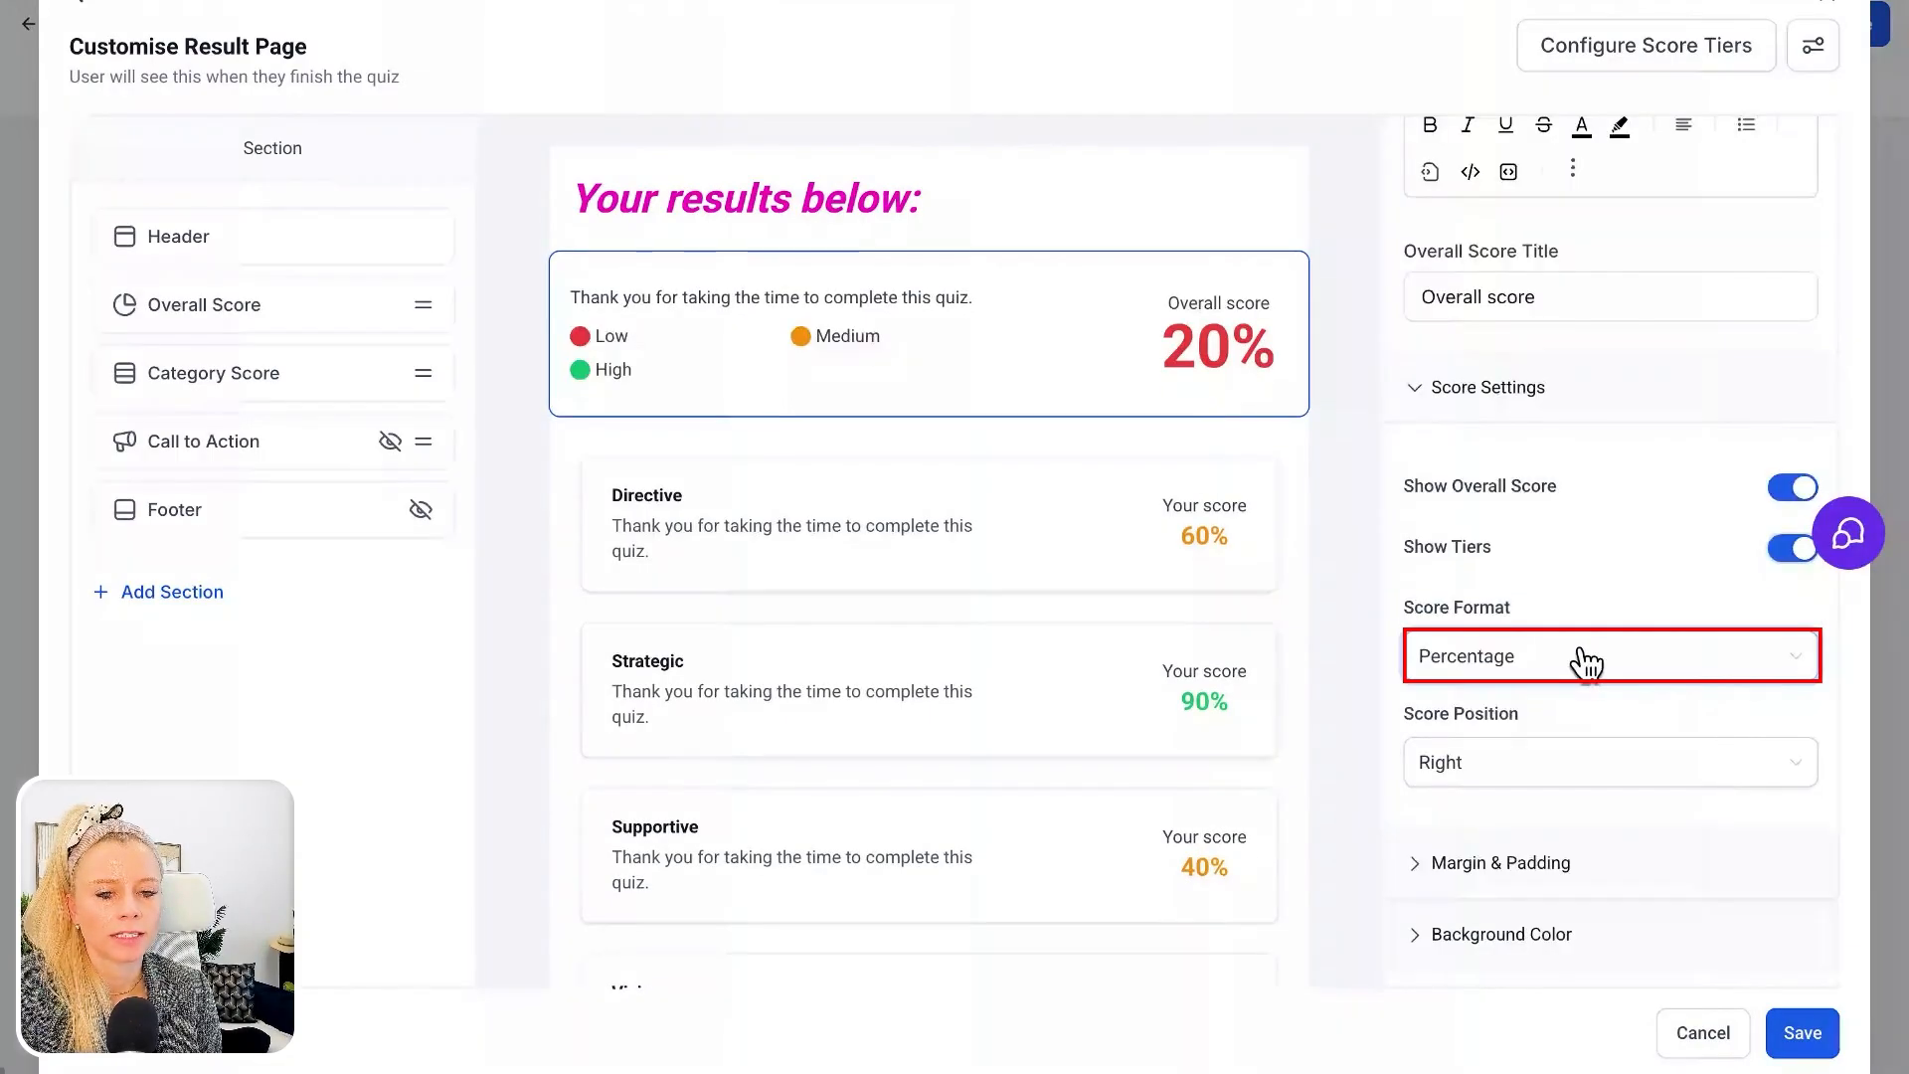
left_click(1585, 660)
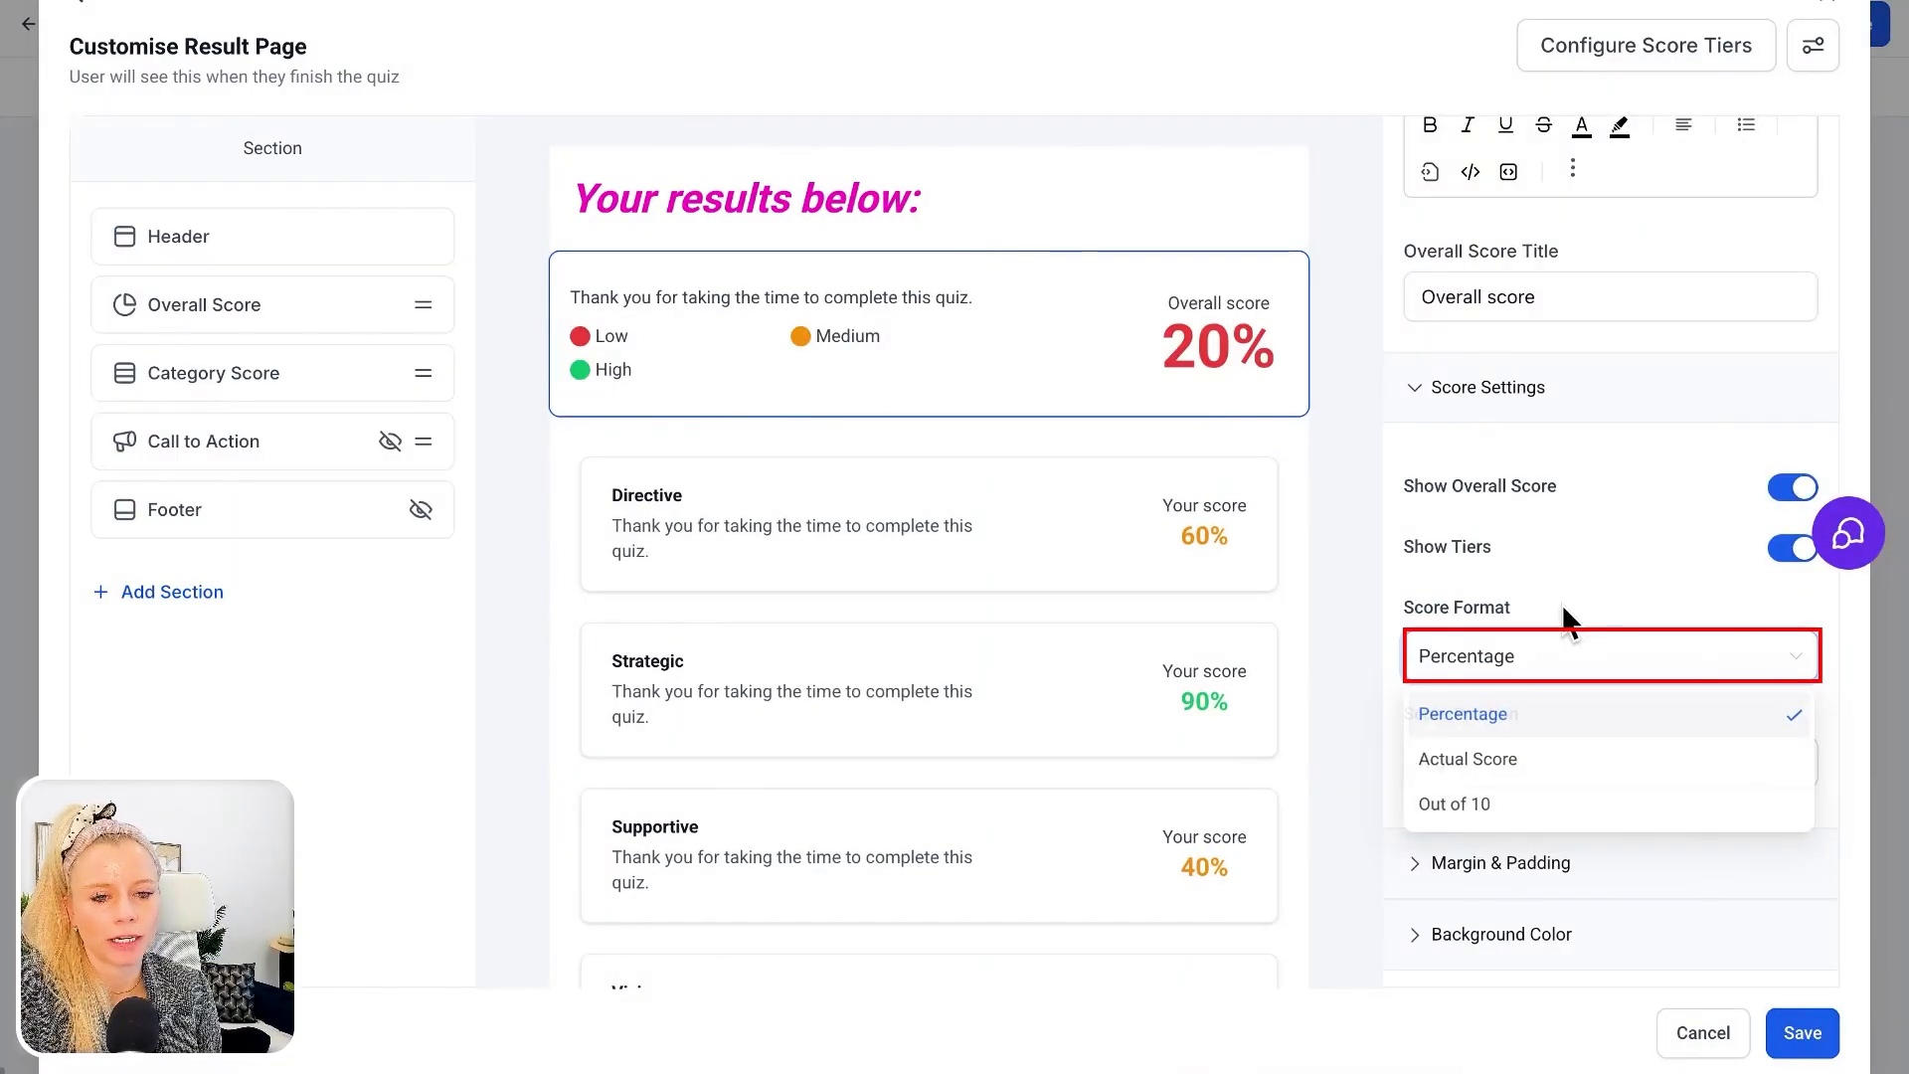
left_click(1562, 602)
left_click(1546, 763)
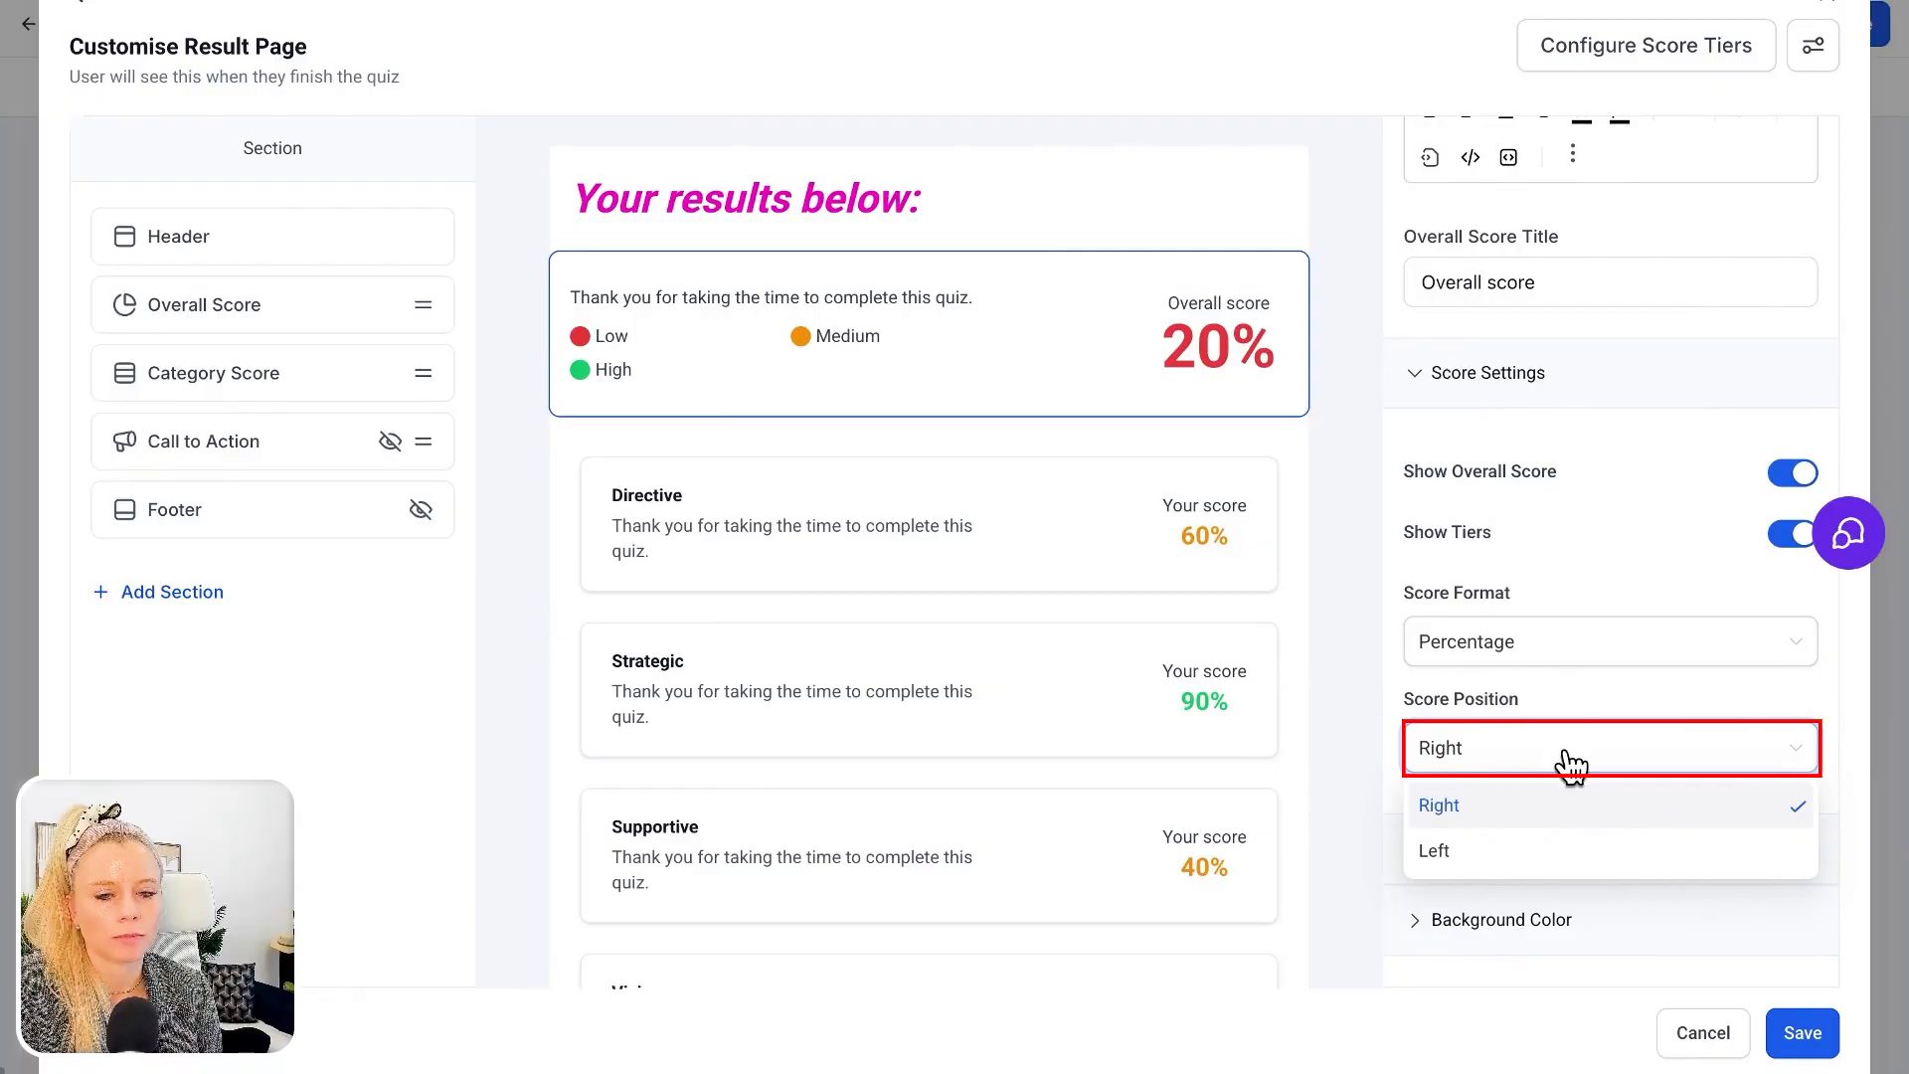
left_click(1521, 855)
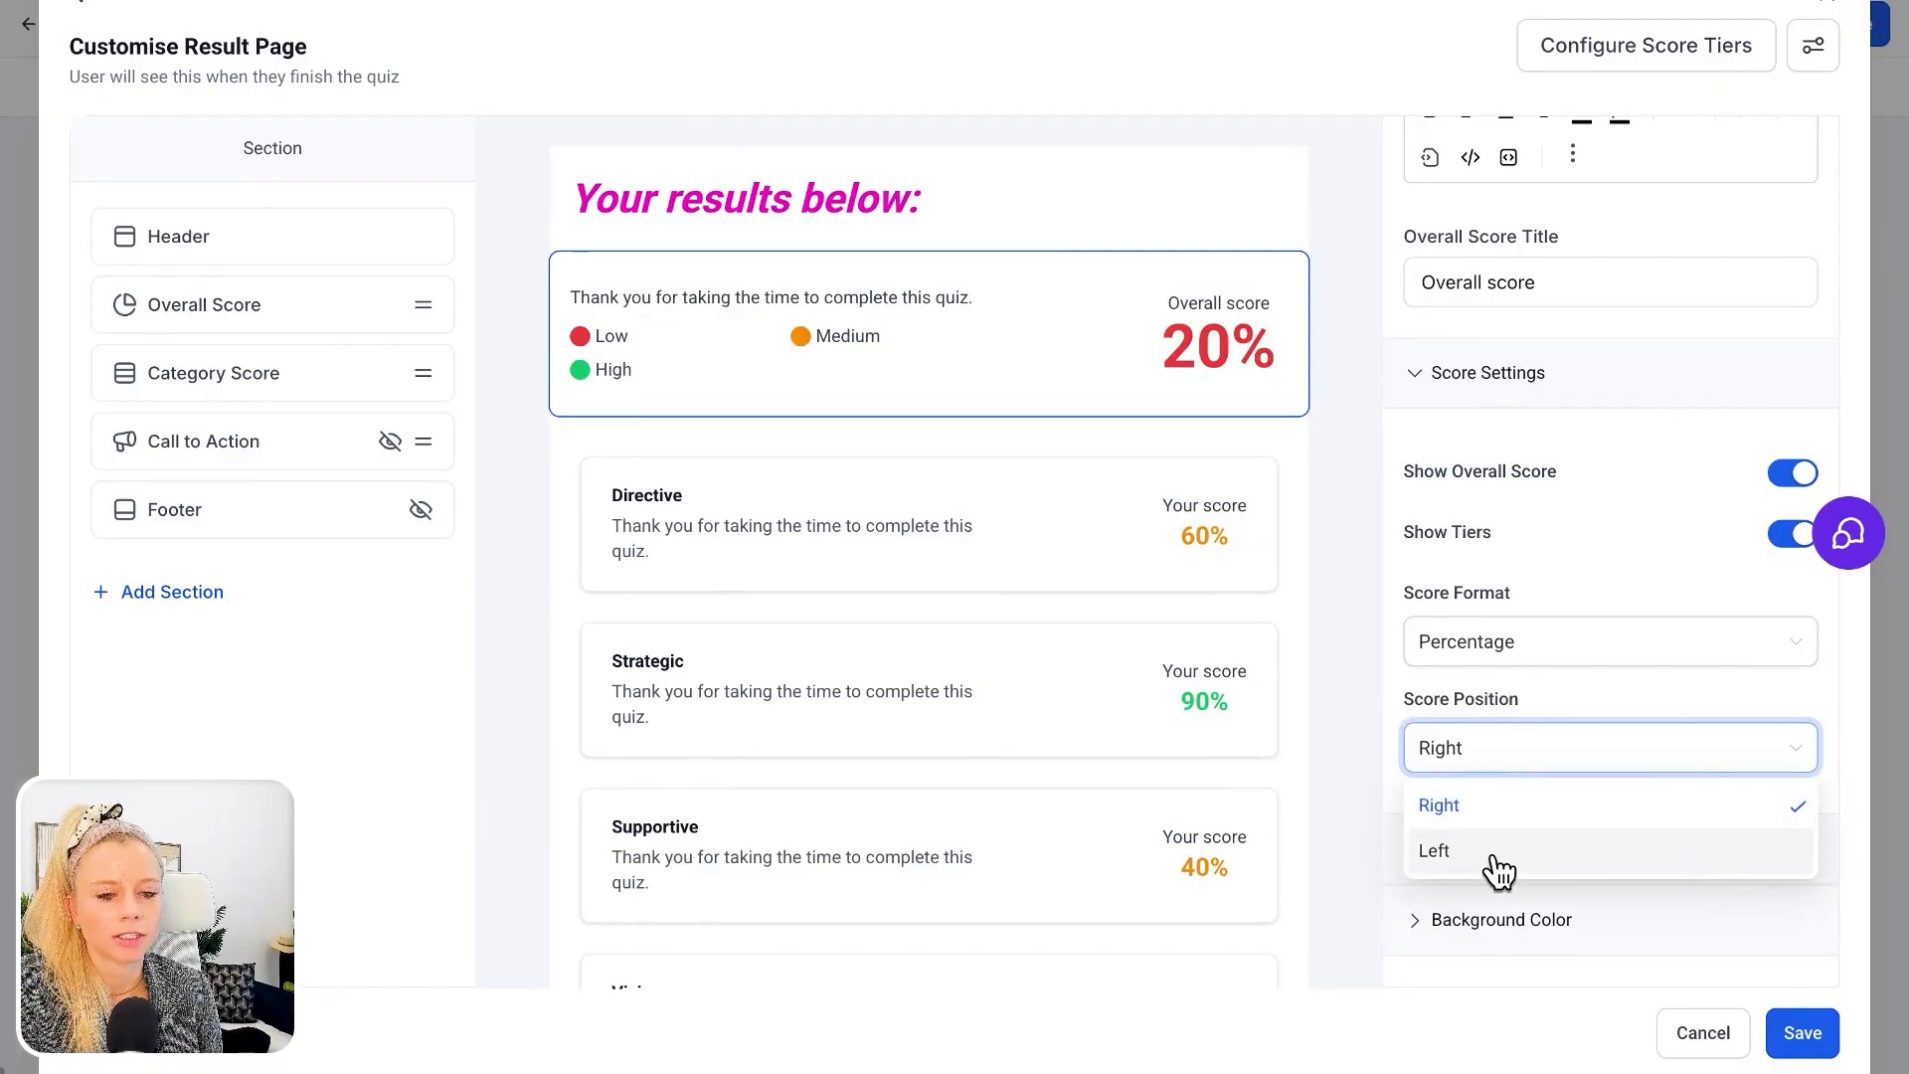
Expand the Overall Score section's margin, padding and background colour settings to review them
left_click(1494, 857)
left_click(1464, 857)
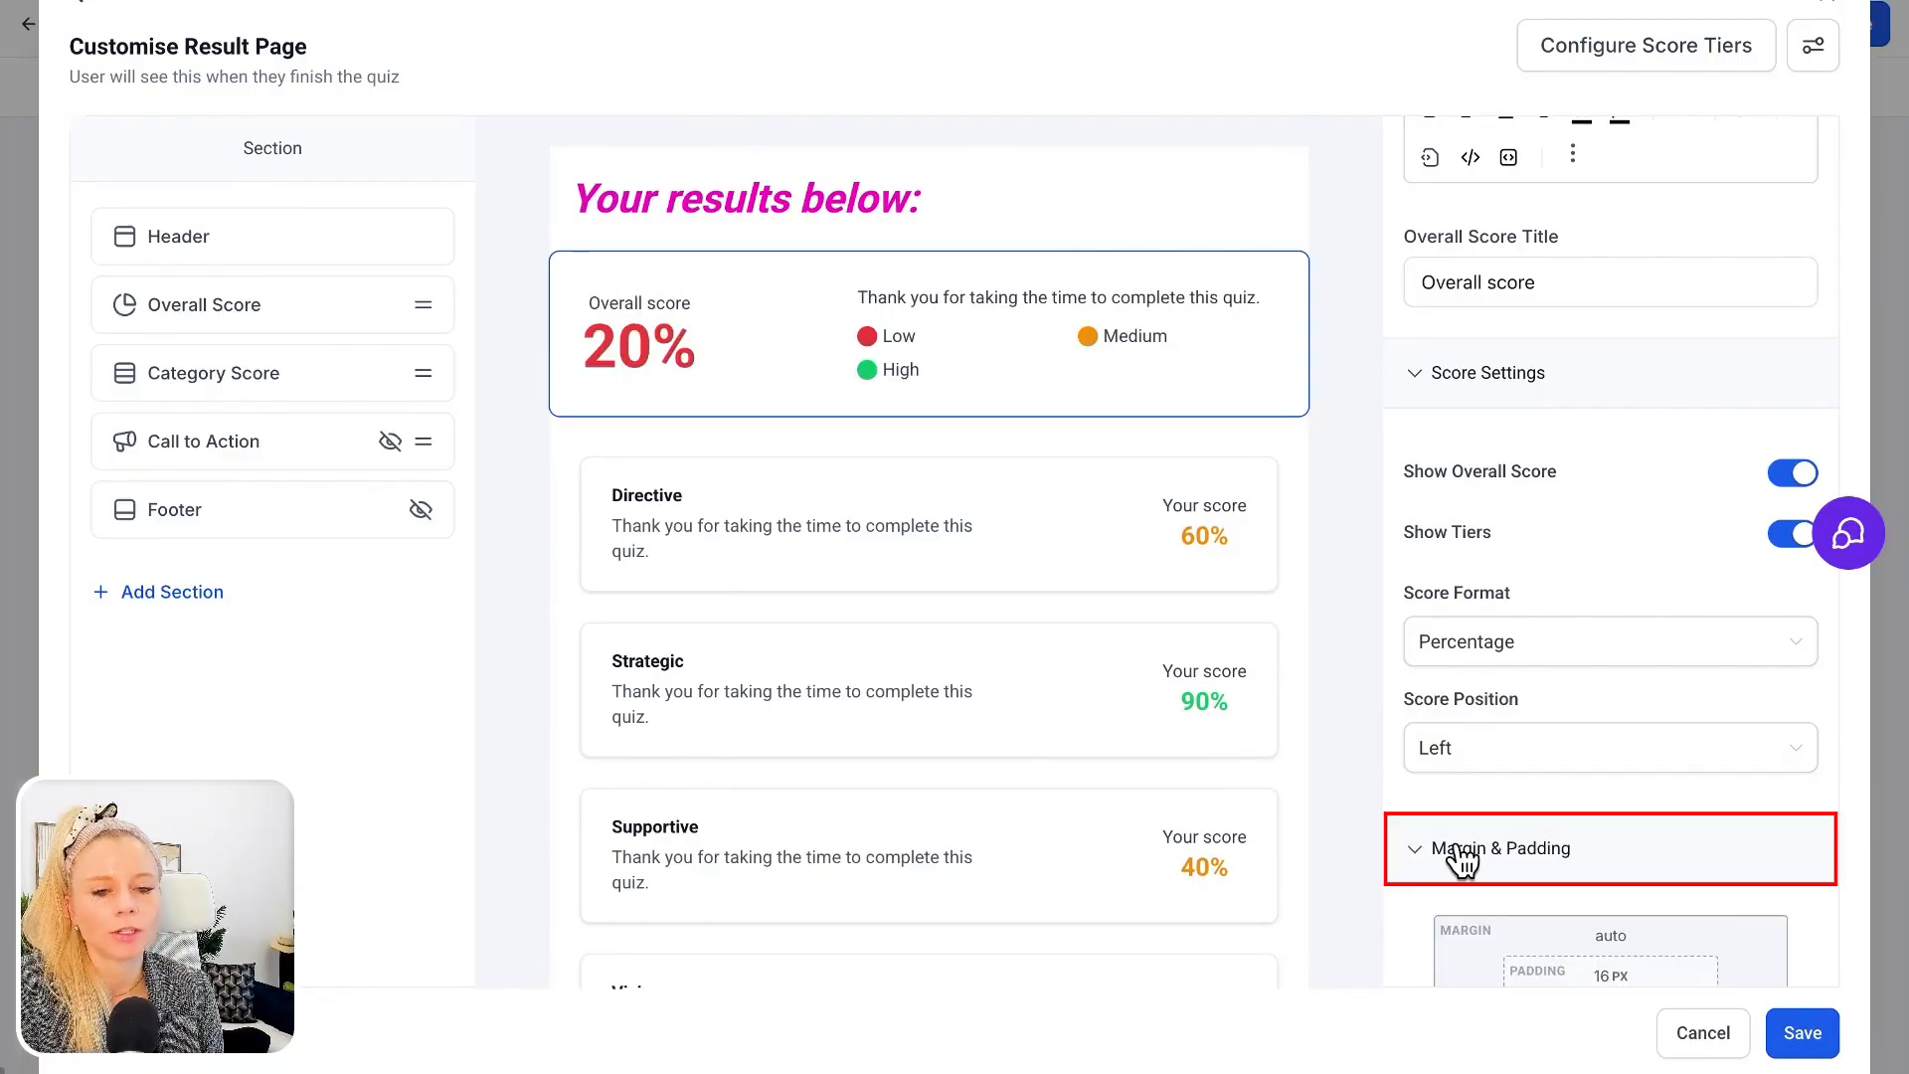
left_click(1464, 859)
left_click(1514, 859)
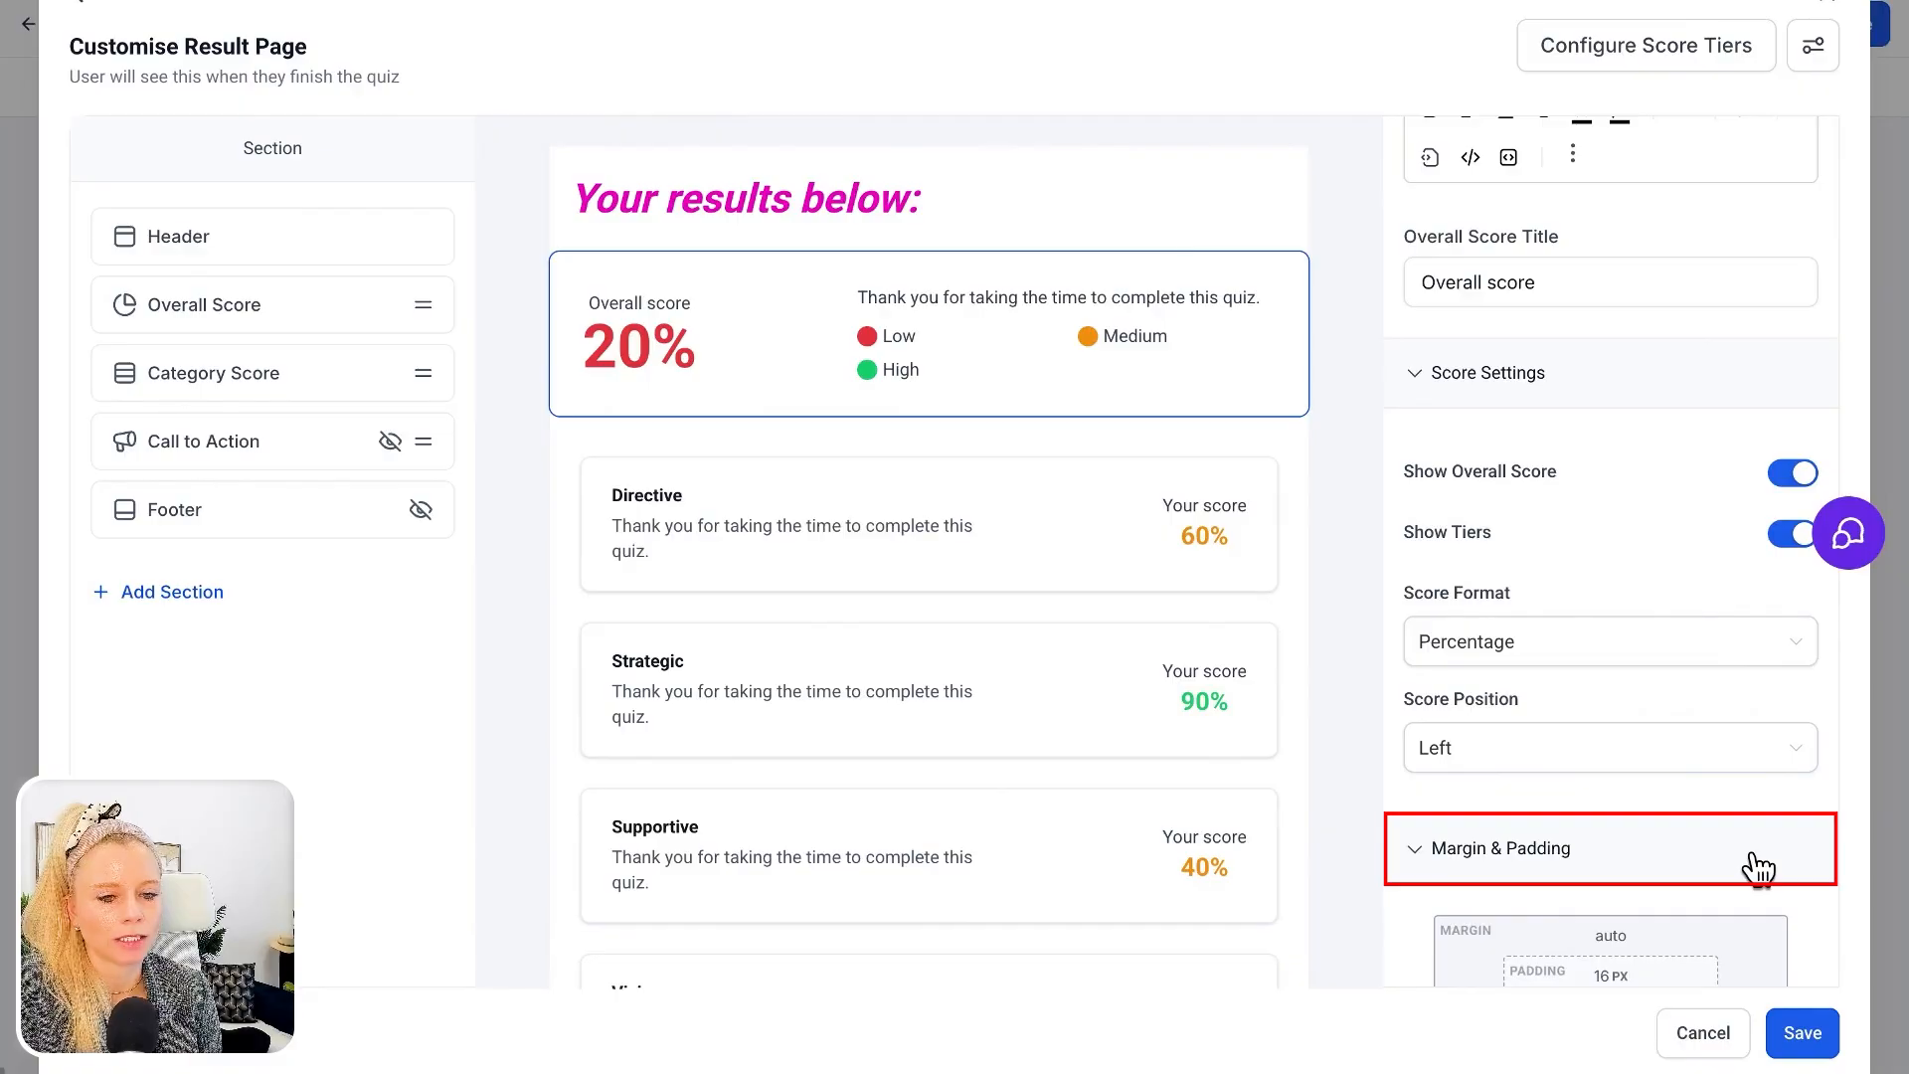
scroll(1758, 868, "down", 4)
left_click(1738, 920)
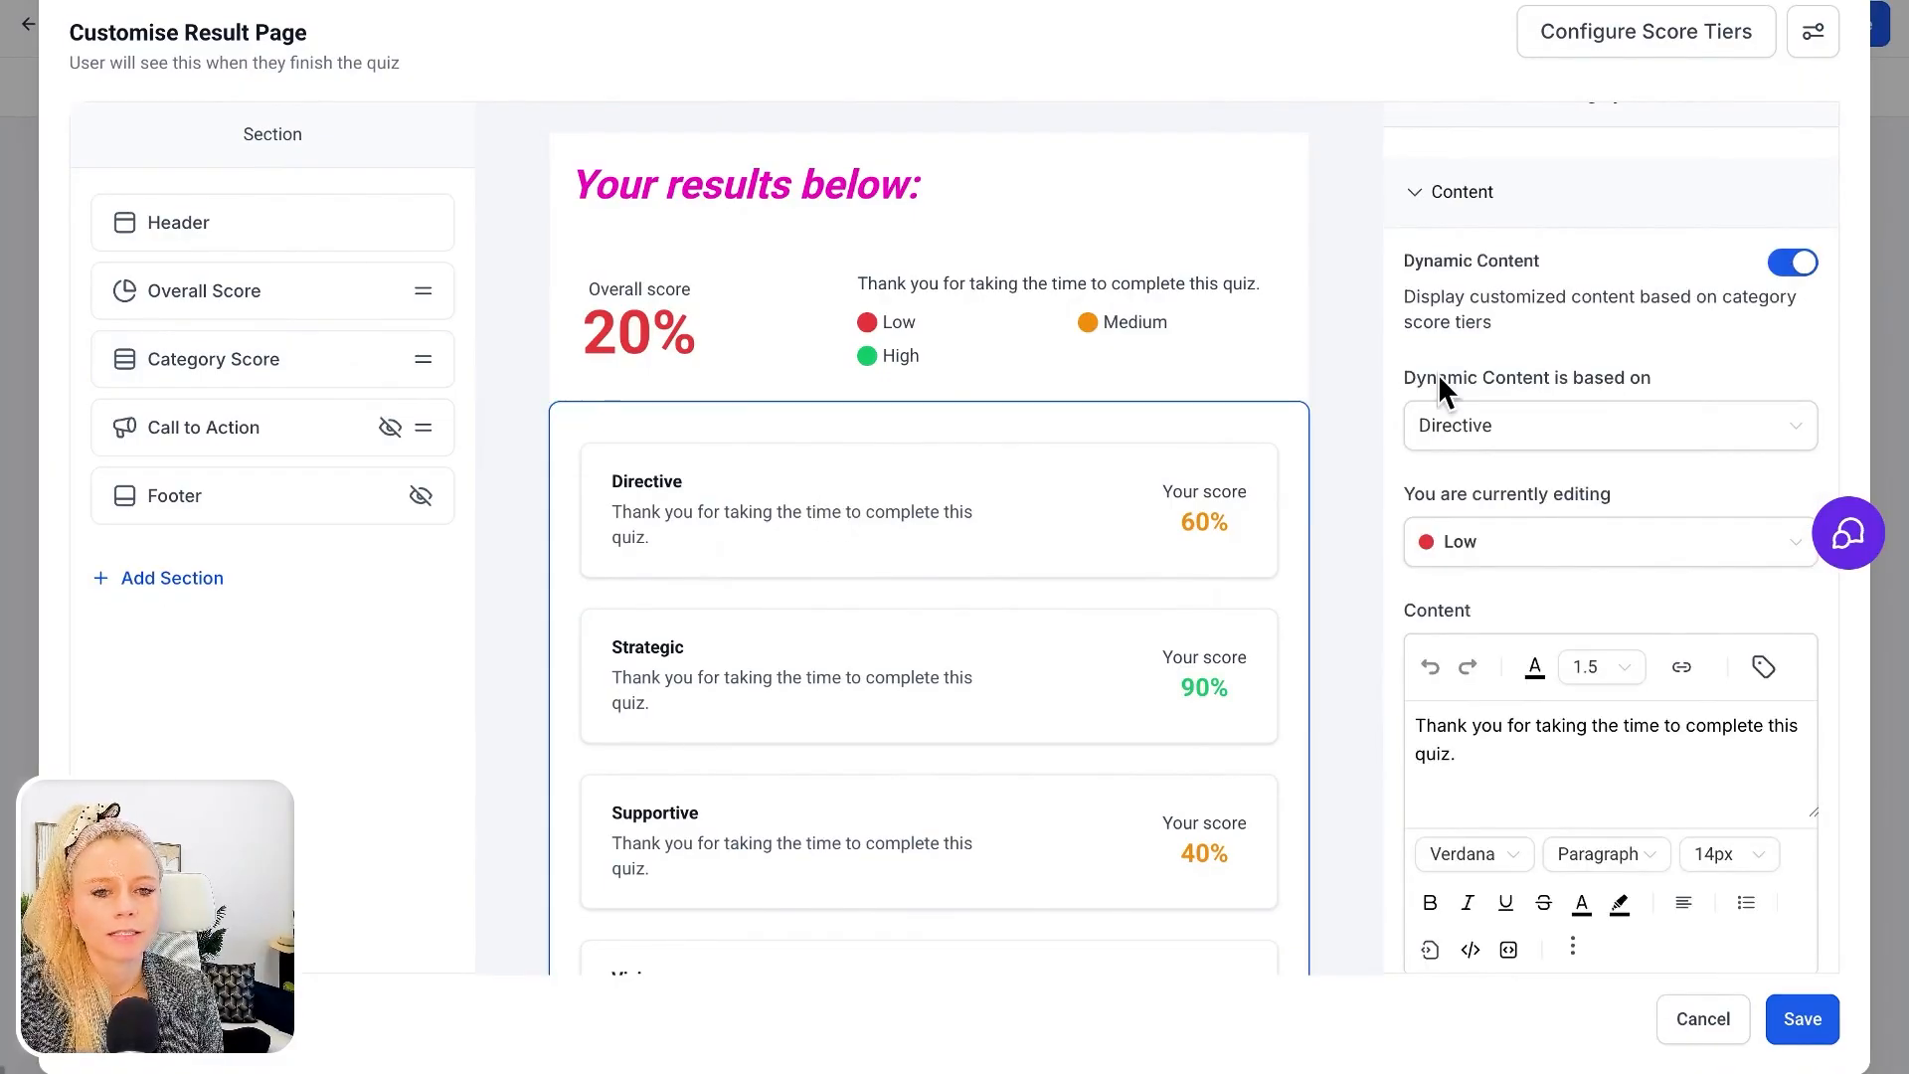
Examine the Category Score section's category cards, dynamic content, score settings, margin, padding and background colour
scroll(1580, 572, "down", 3)
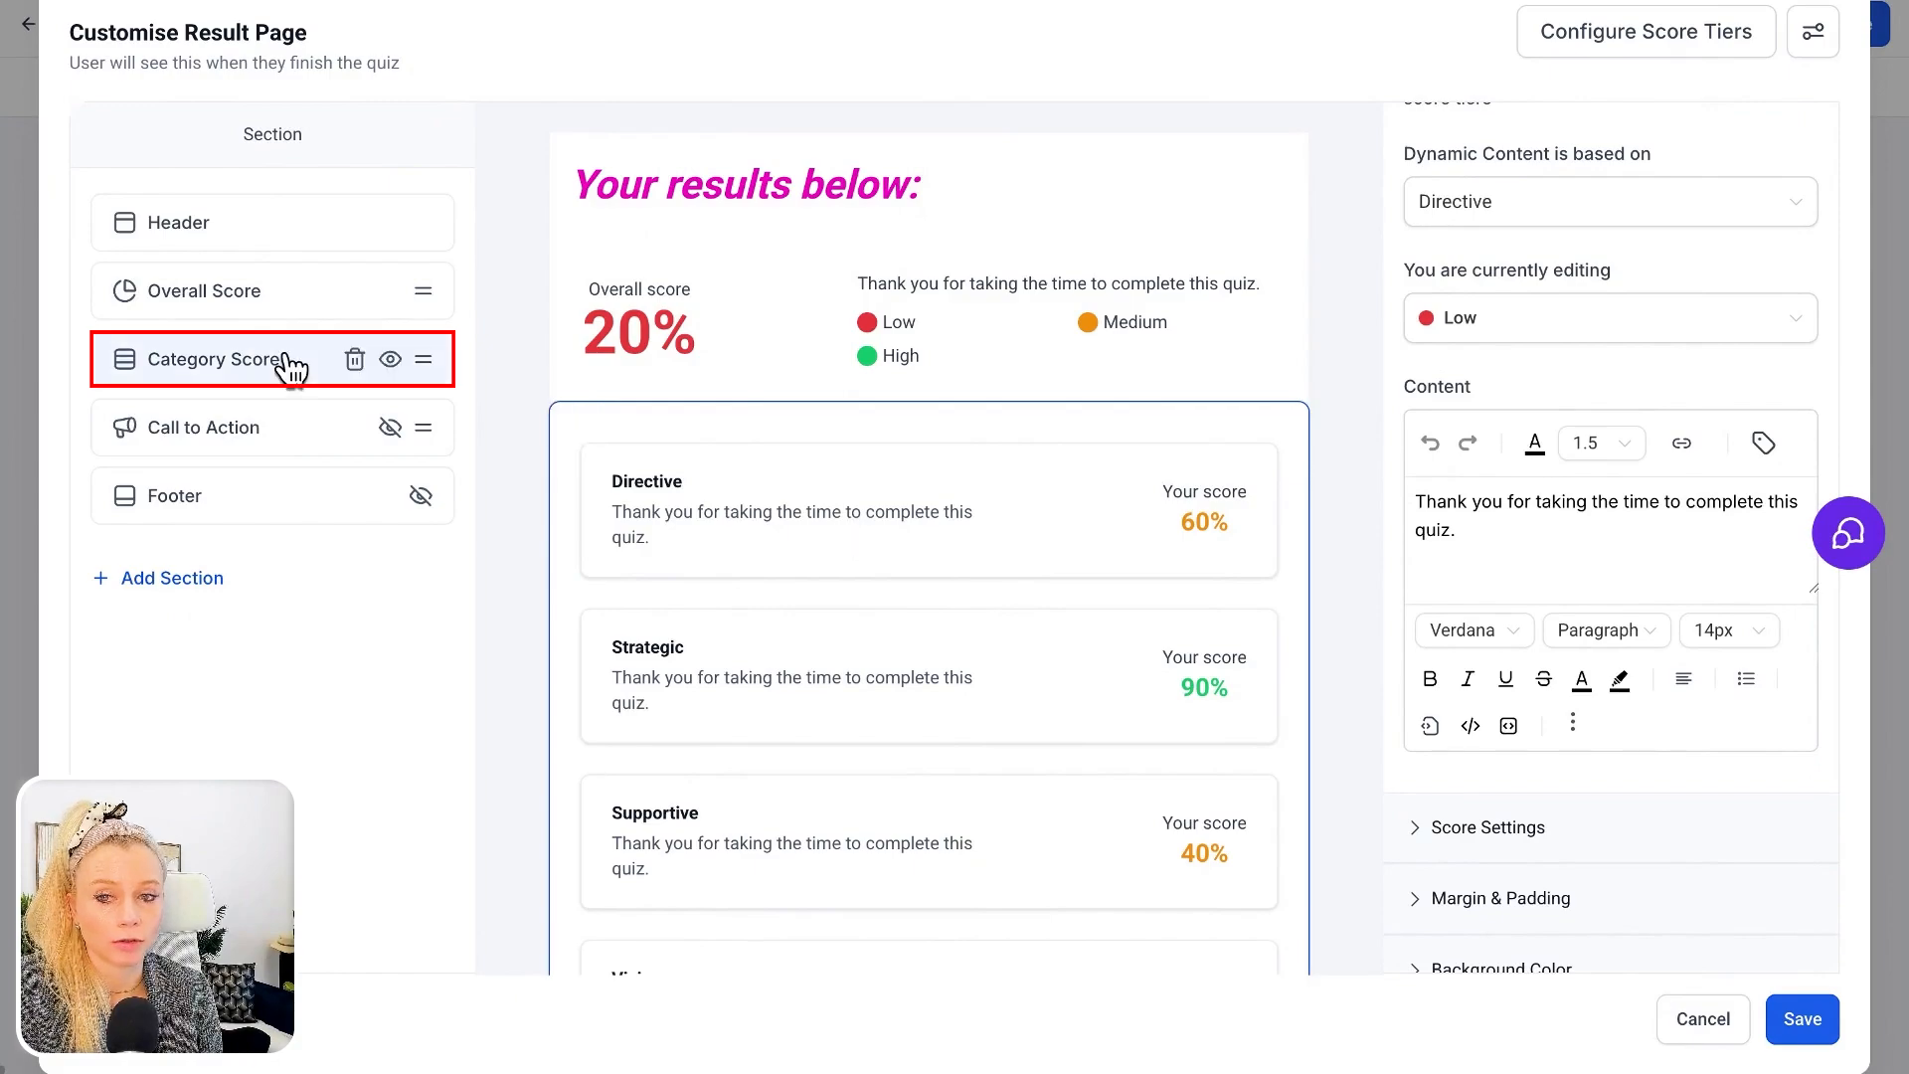
scroll(955, 604, "down", 1)
scroll(955, 604, "down", 2)
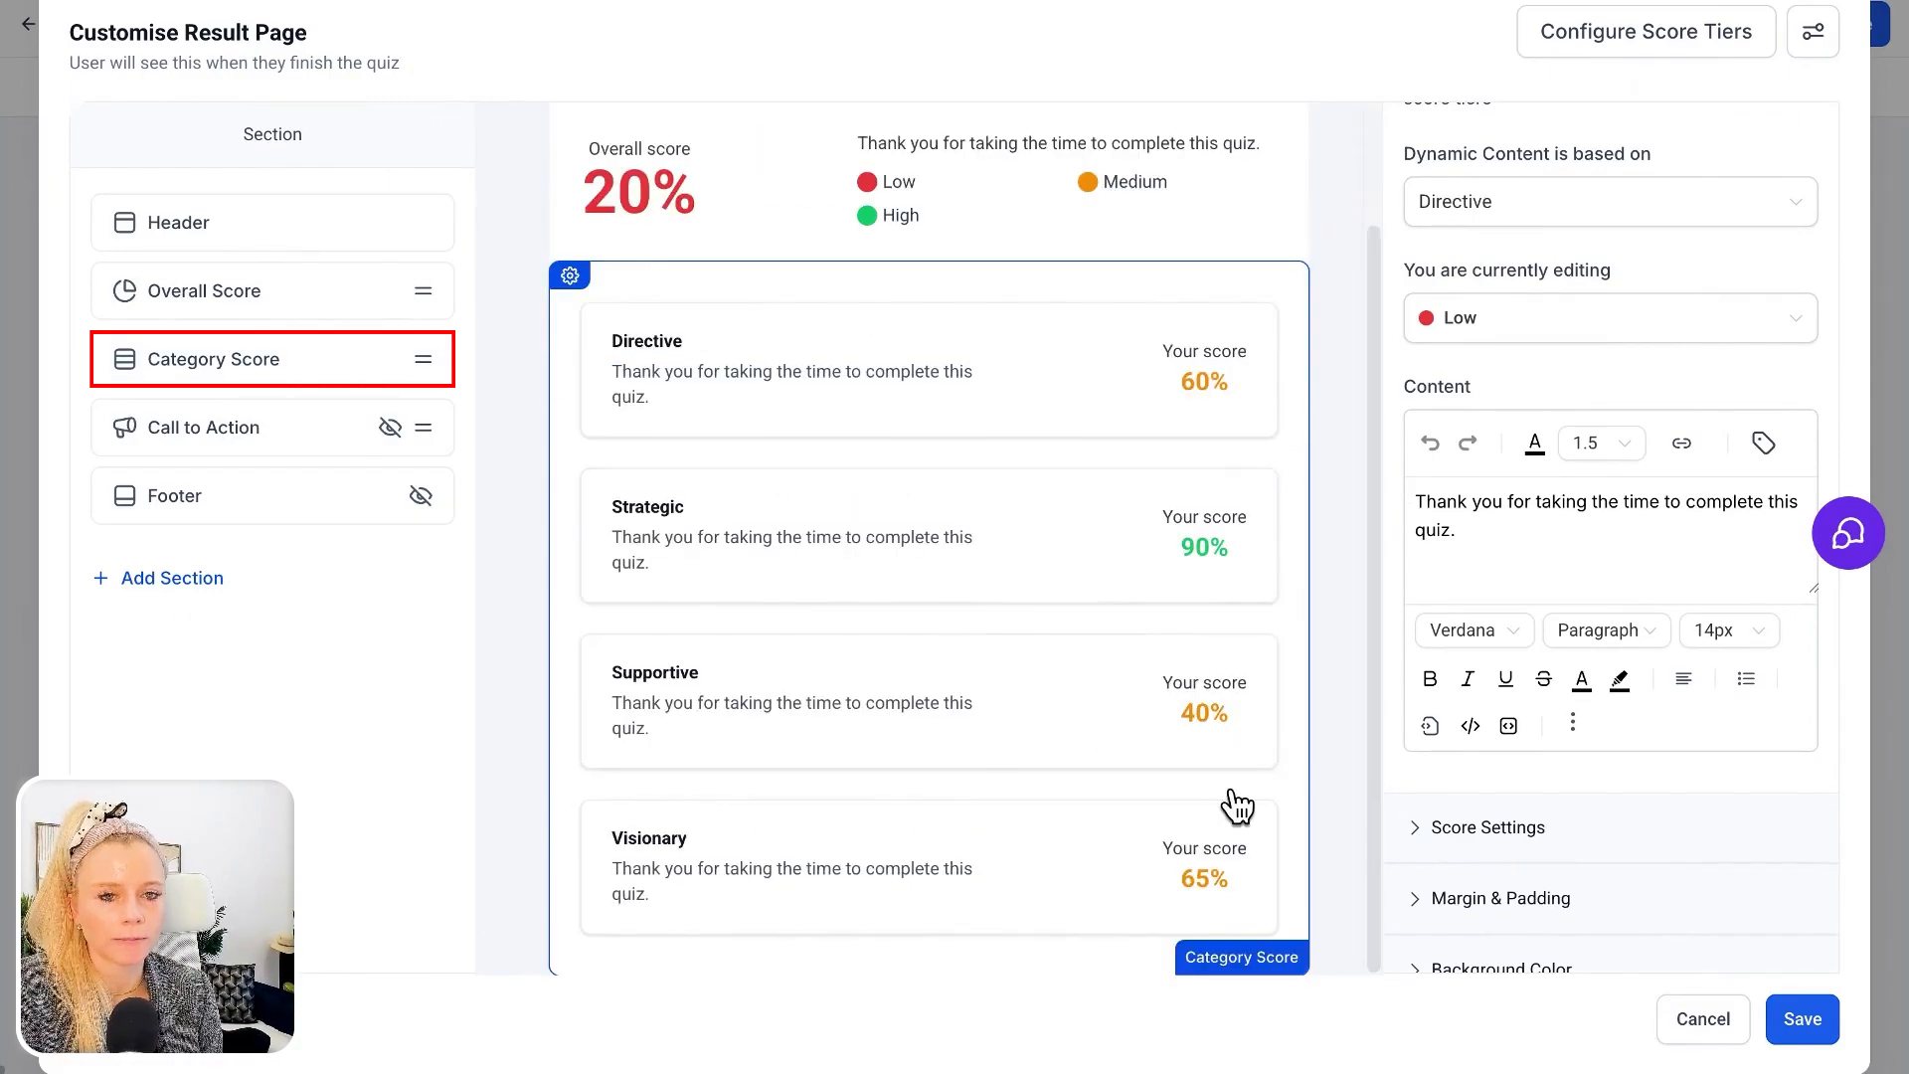
scroll(1646, 489, "down", 1)
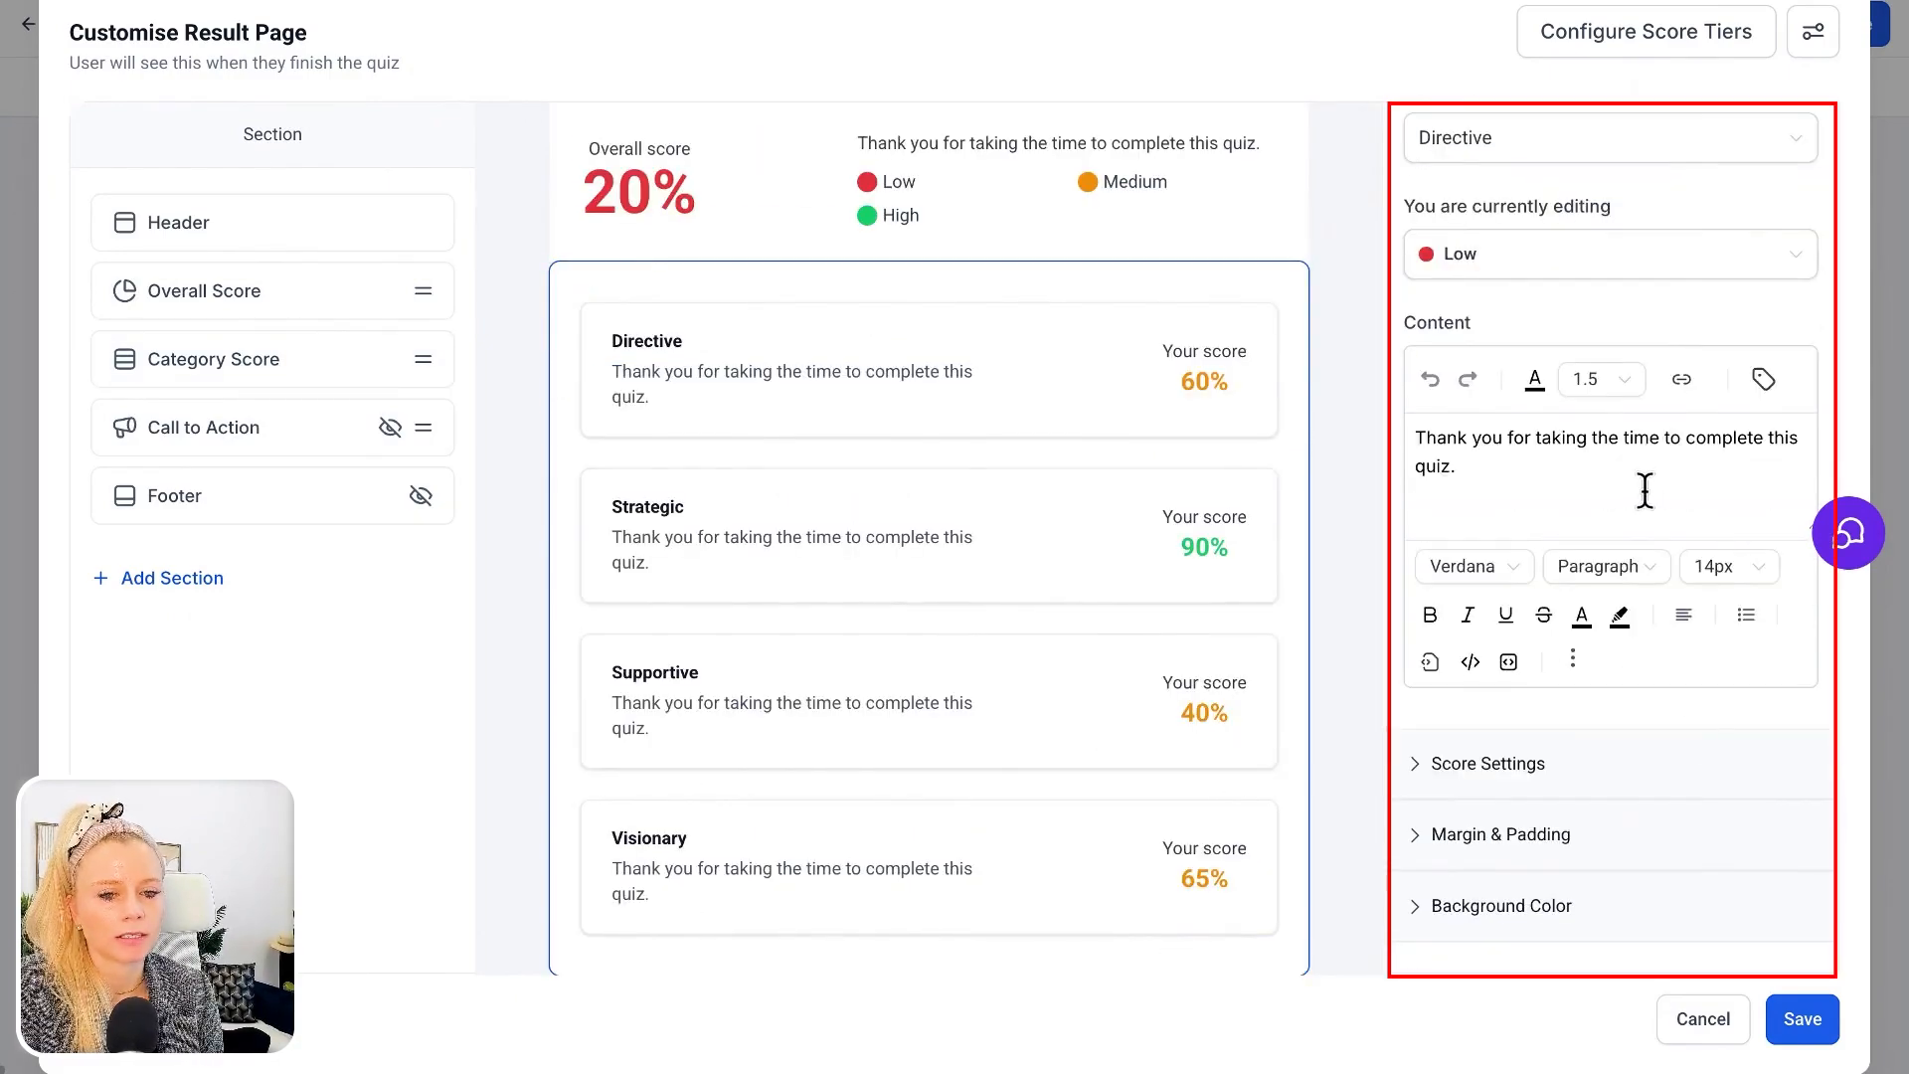
left_click(1453, 764)
scroll(1708, 792, "down", 3)
left_click(1675, 818)
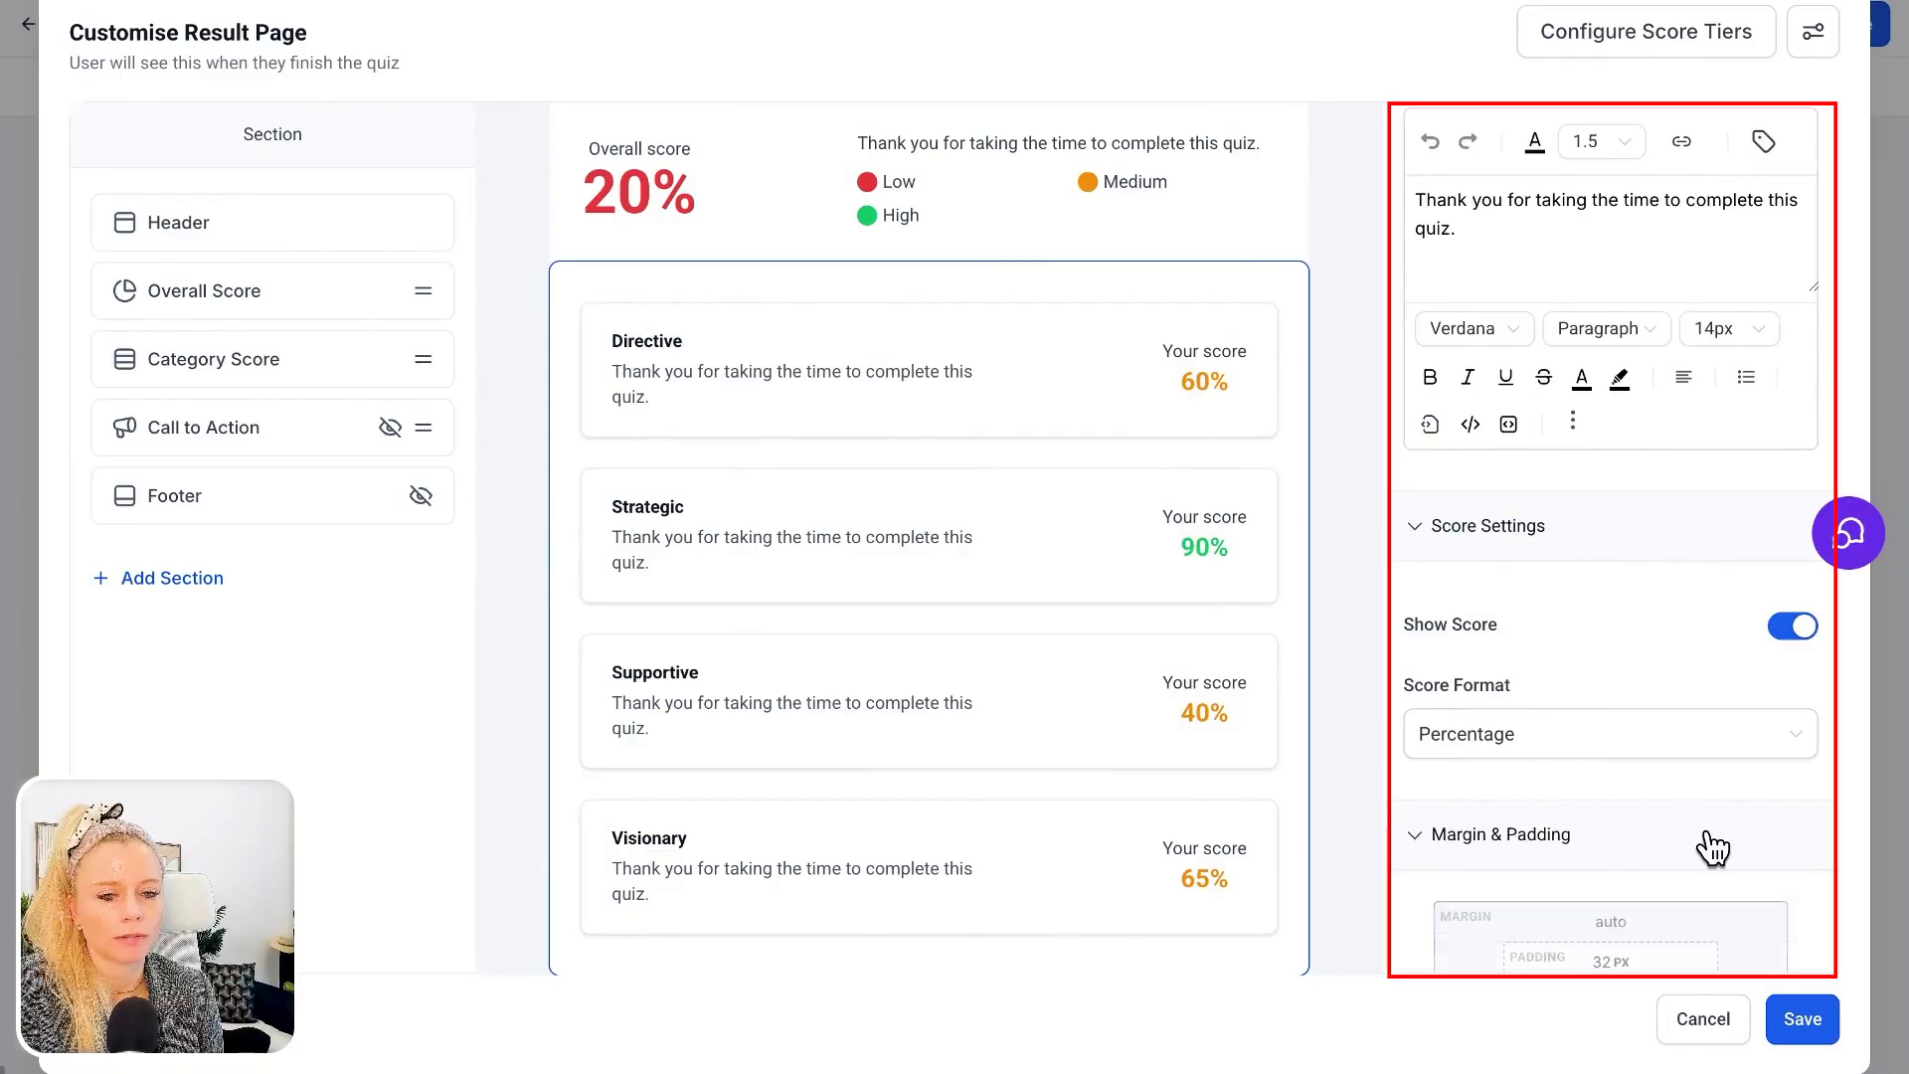
scroll(1705, 844, "down", 3)
left_click(1501, 907)
Set the Category Score section's score format to Out of 10
scroll(1573, 861, "up", 4)
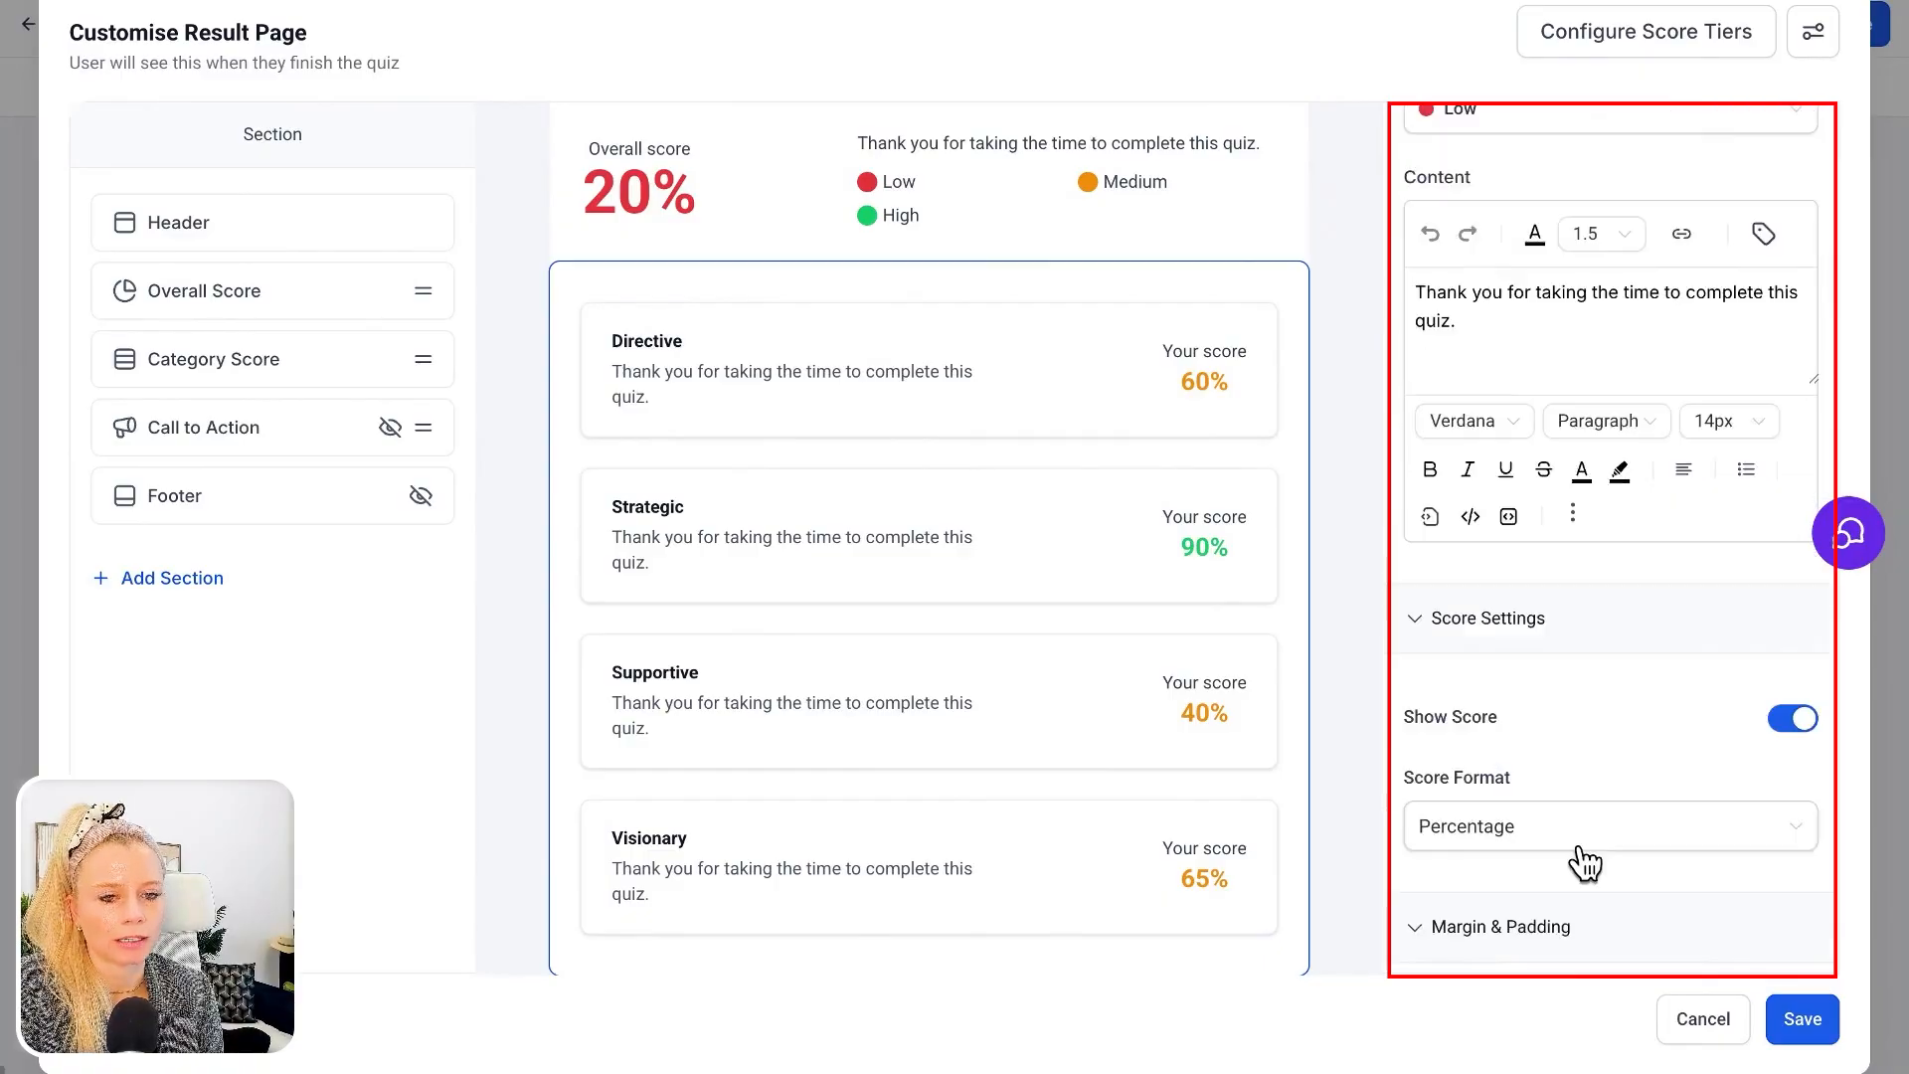
left_click(1548, 830)
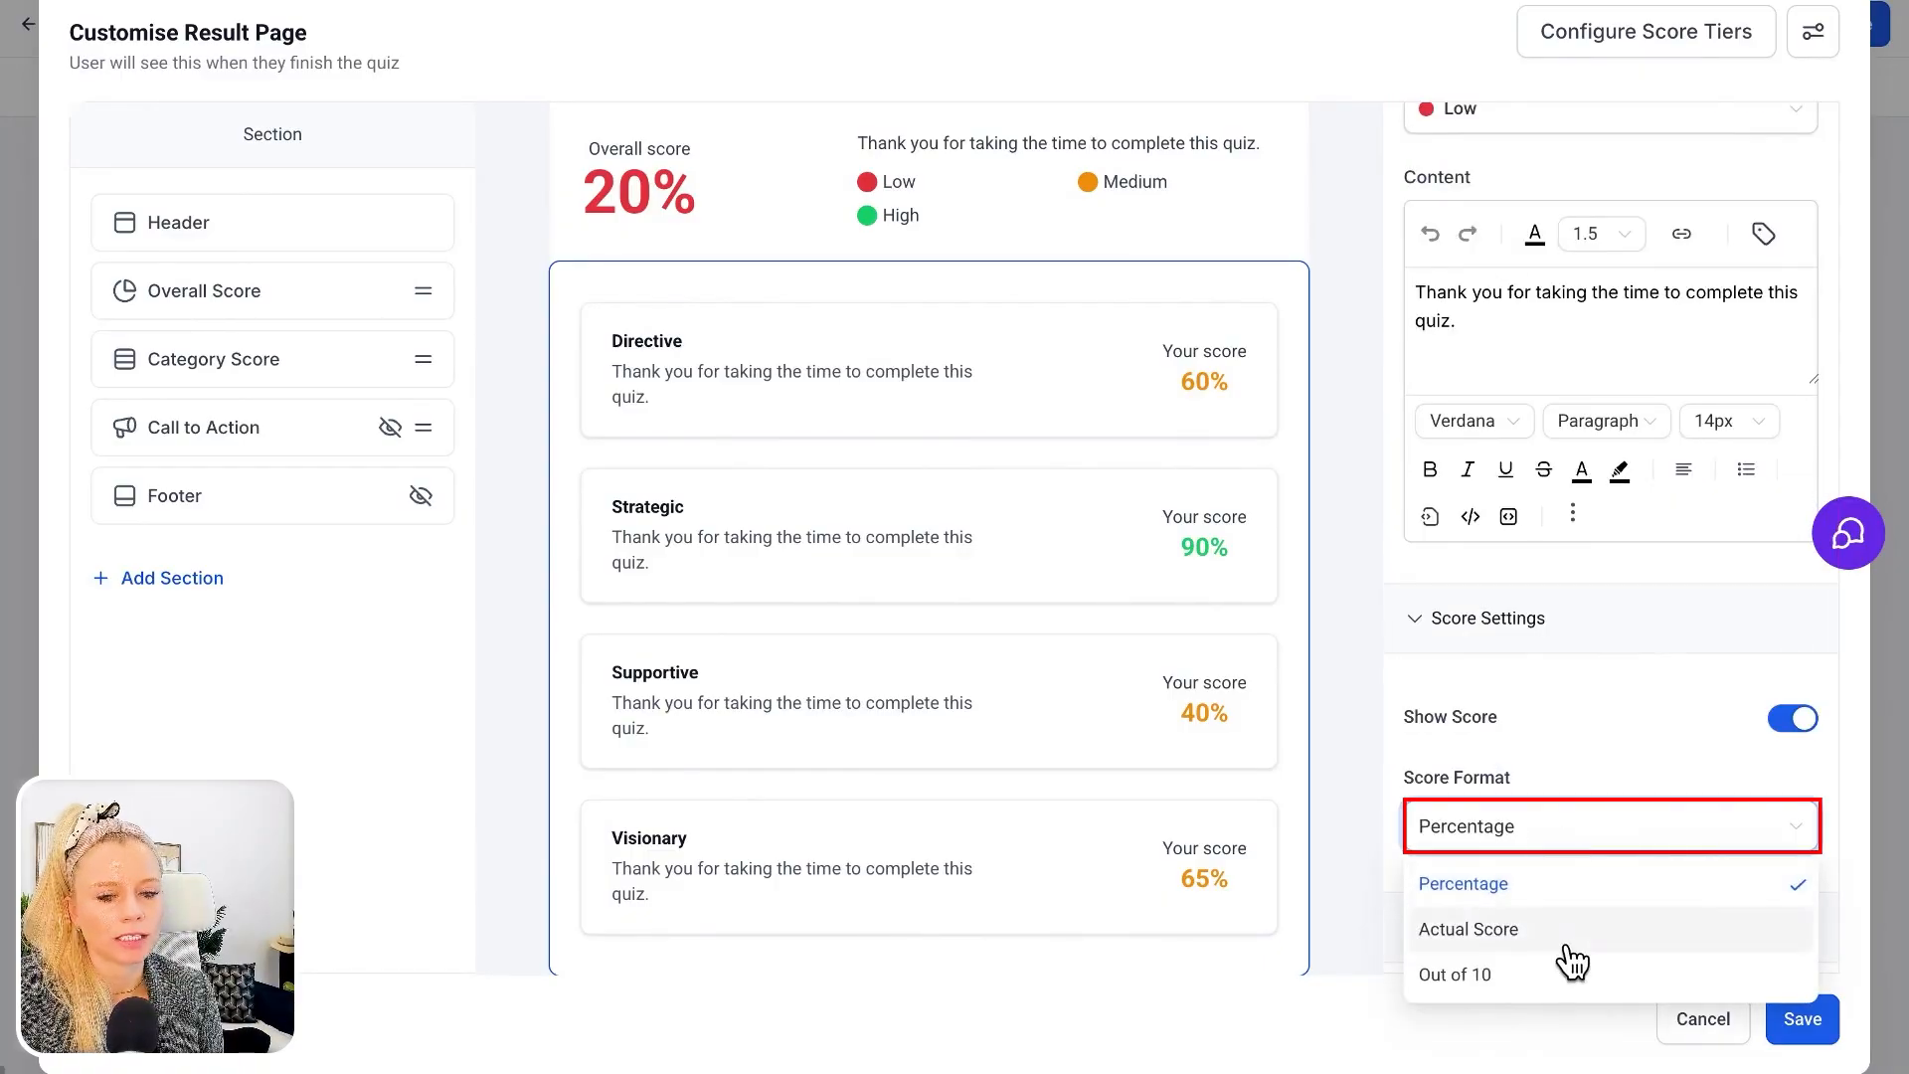
left_click(1508, 931)
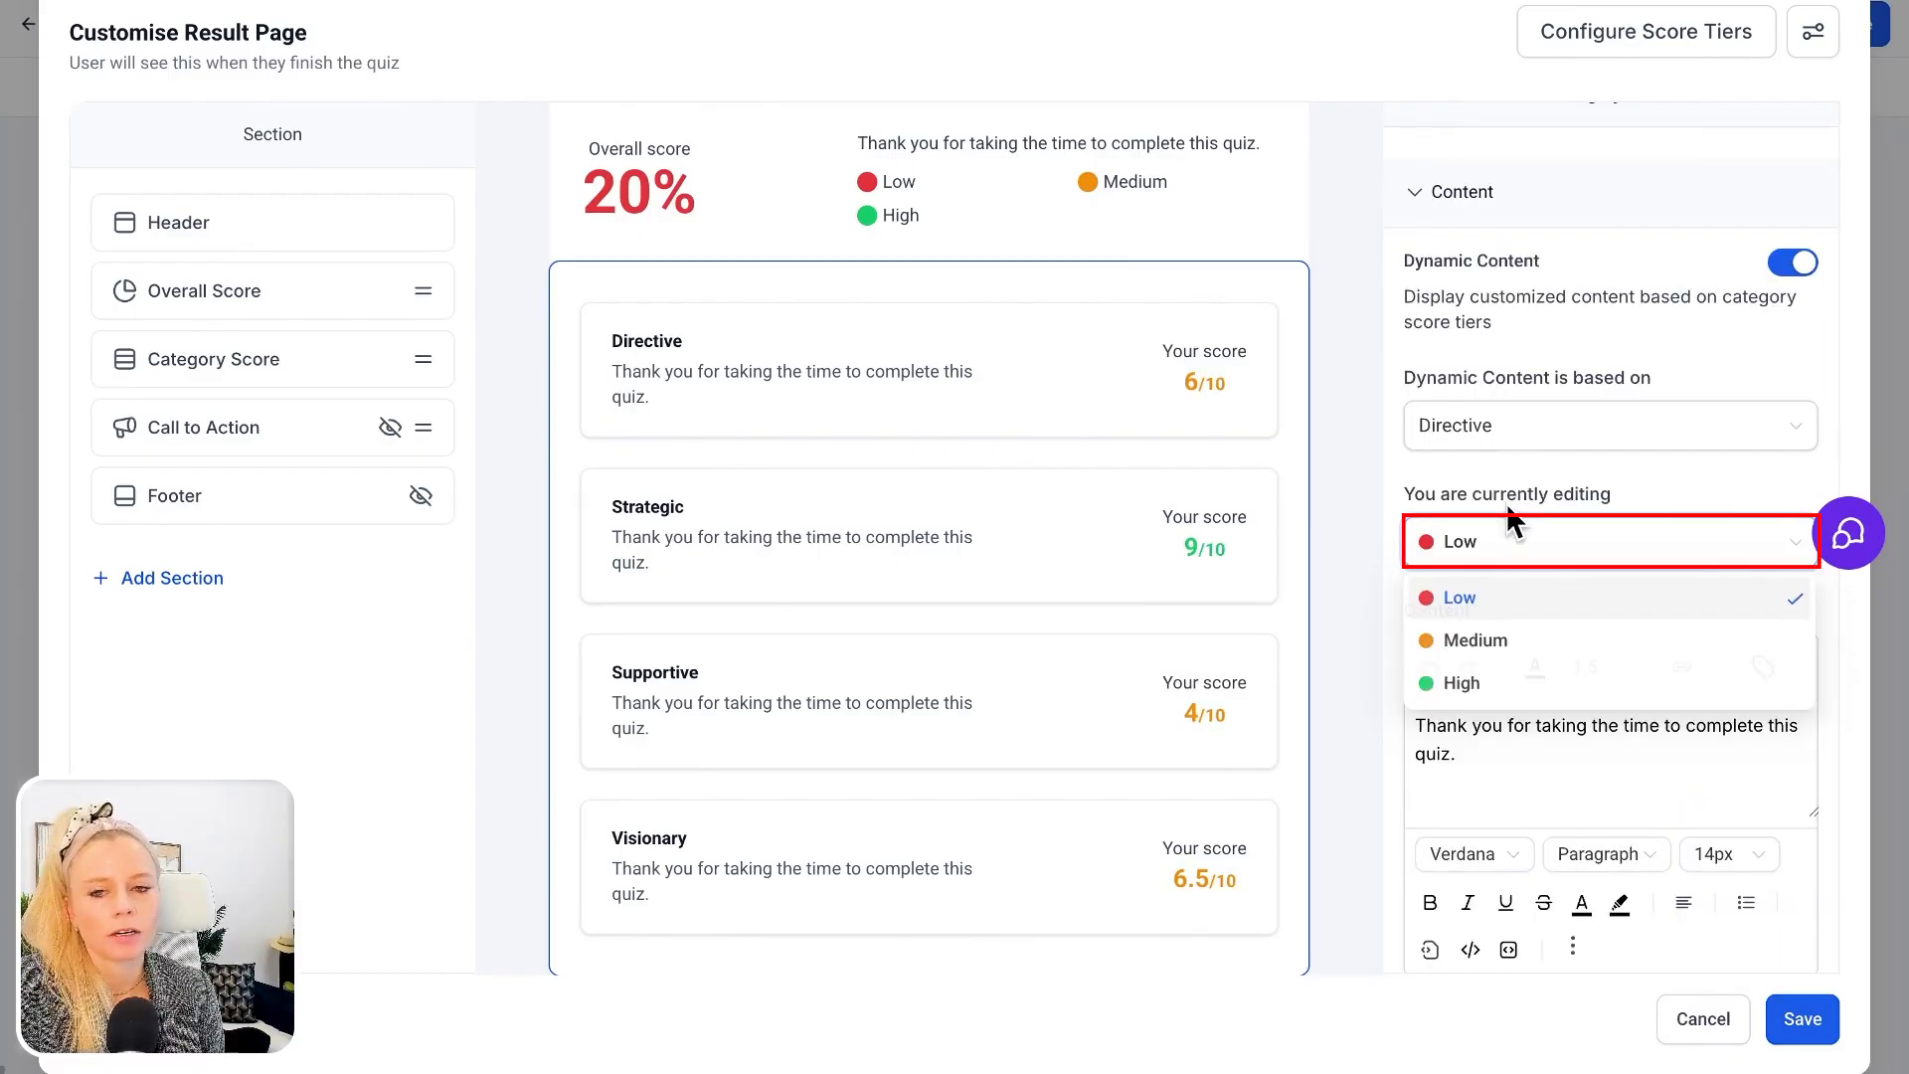
Replace the Directive category's Low tier content with the prepared description beginning "You want clear instructions, fast decisions"
left_click(1564, 600)
left_click(1562, 549)
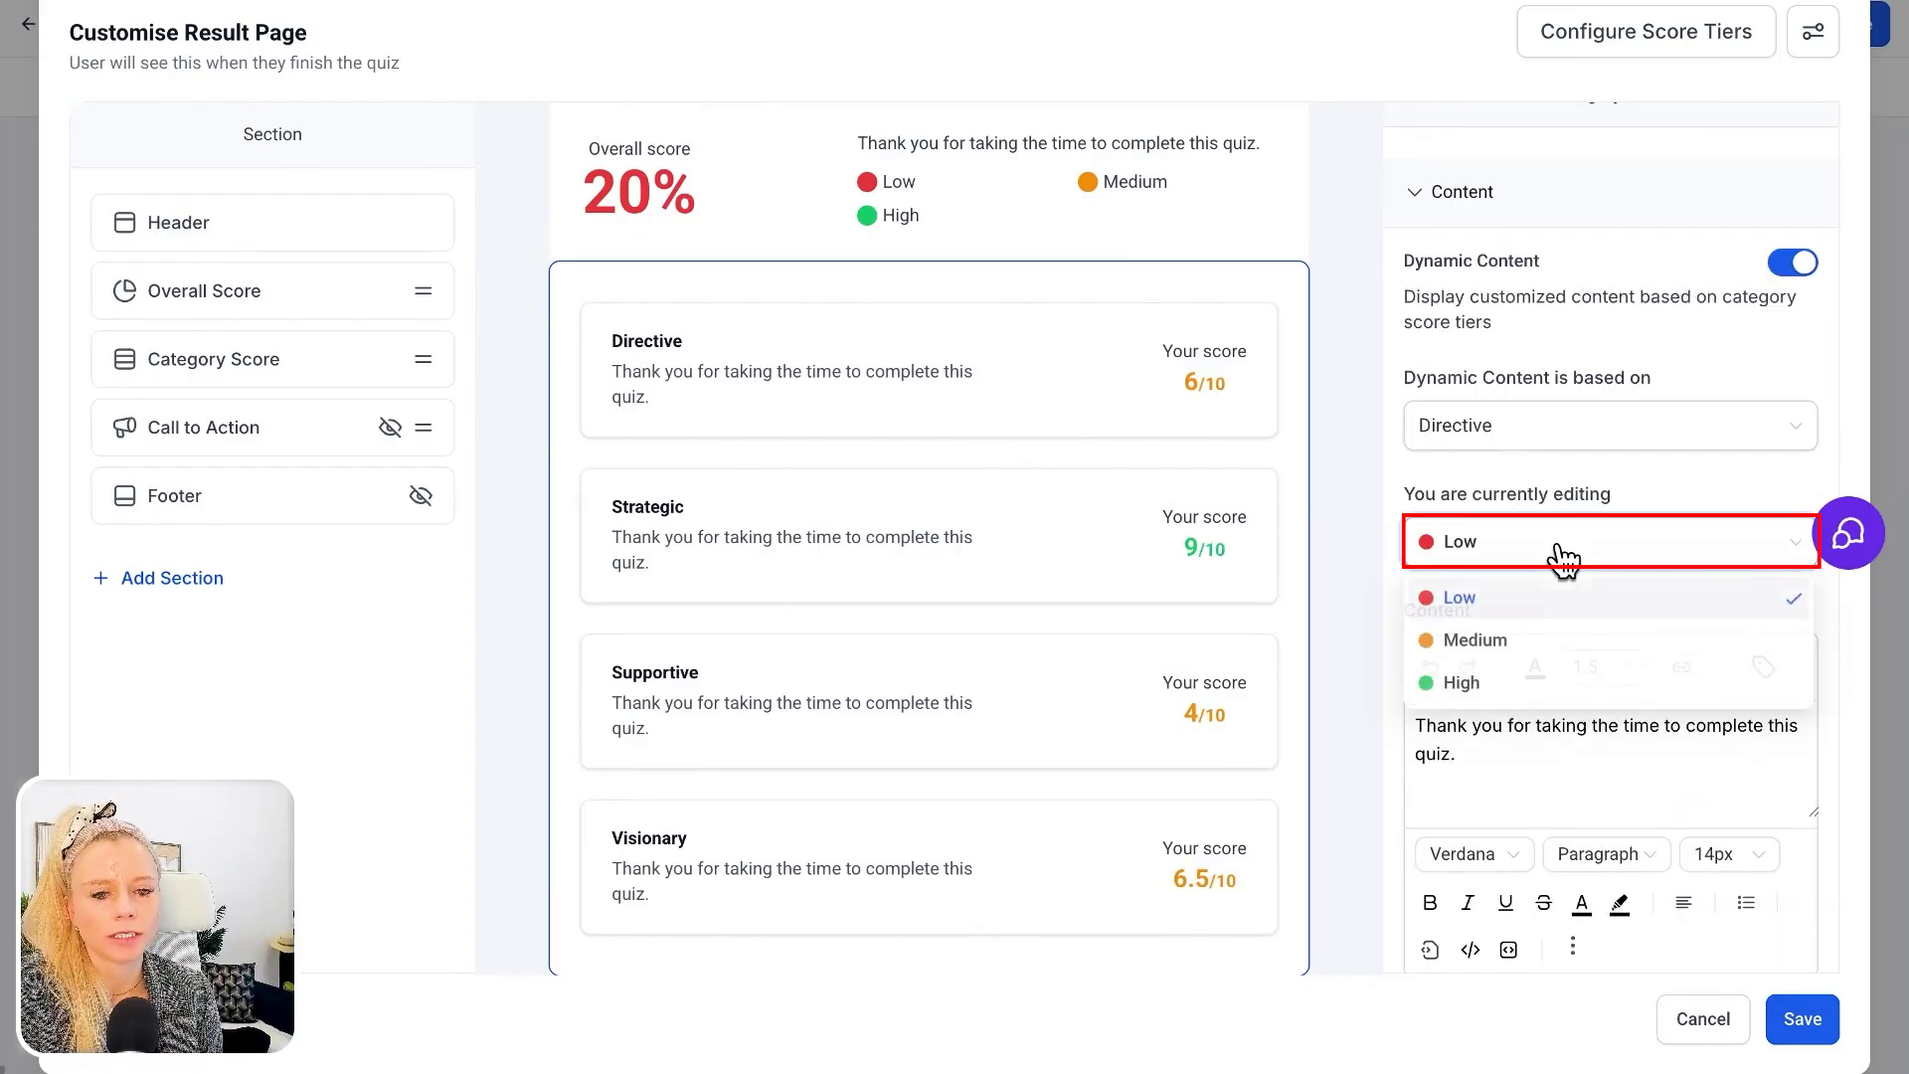
left_click(1505, 543)
triple_click(1441, 750)
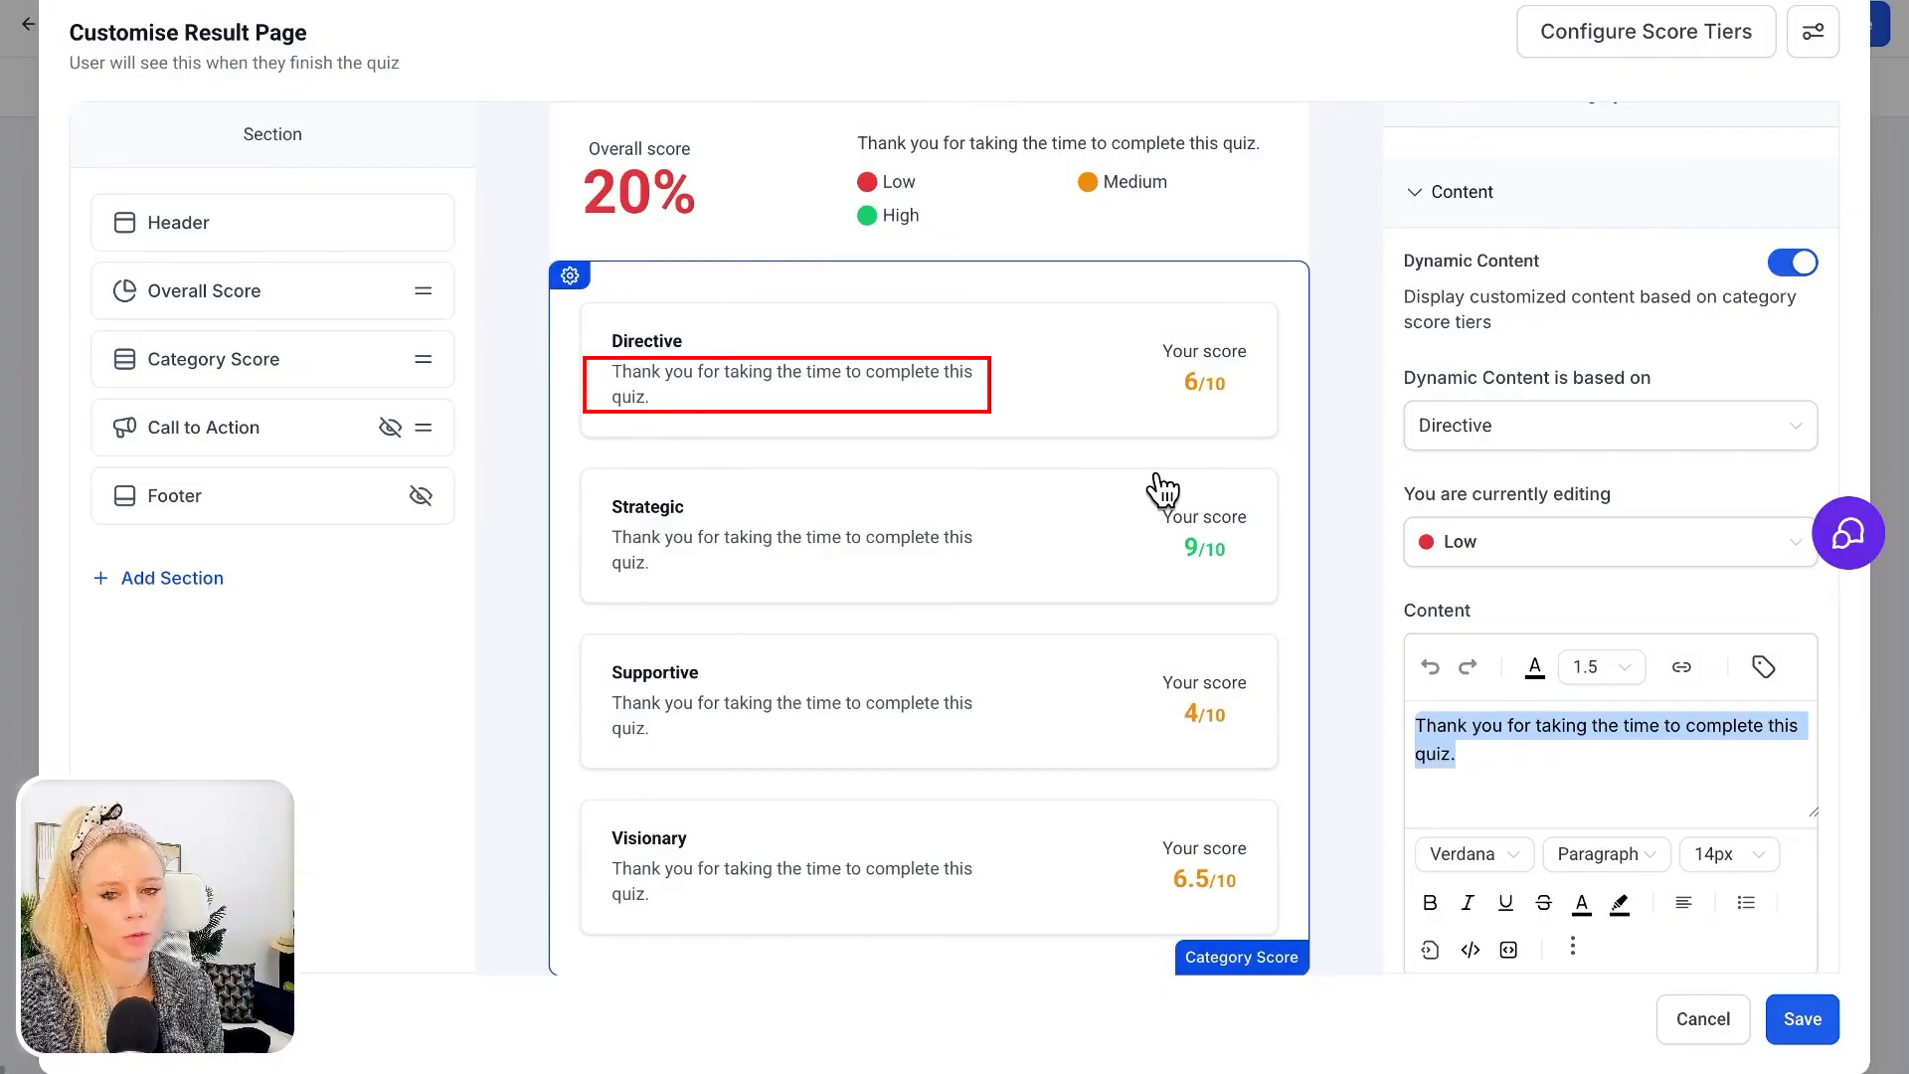
left_click(1521, 758)
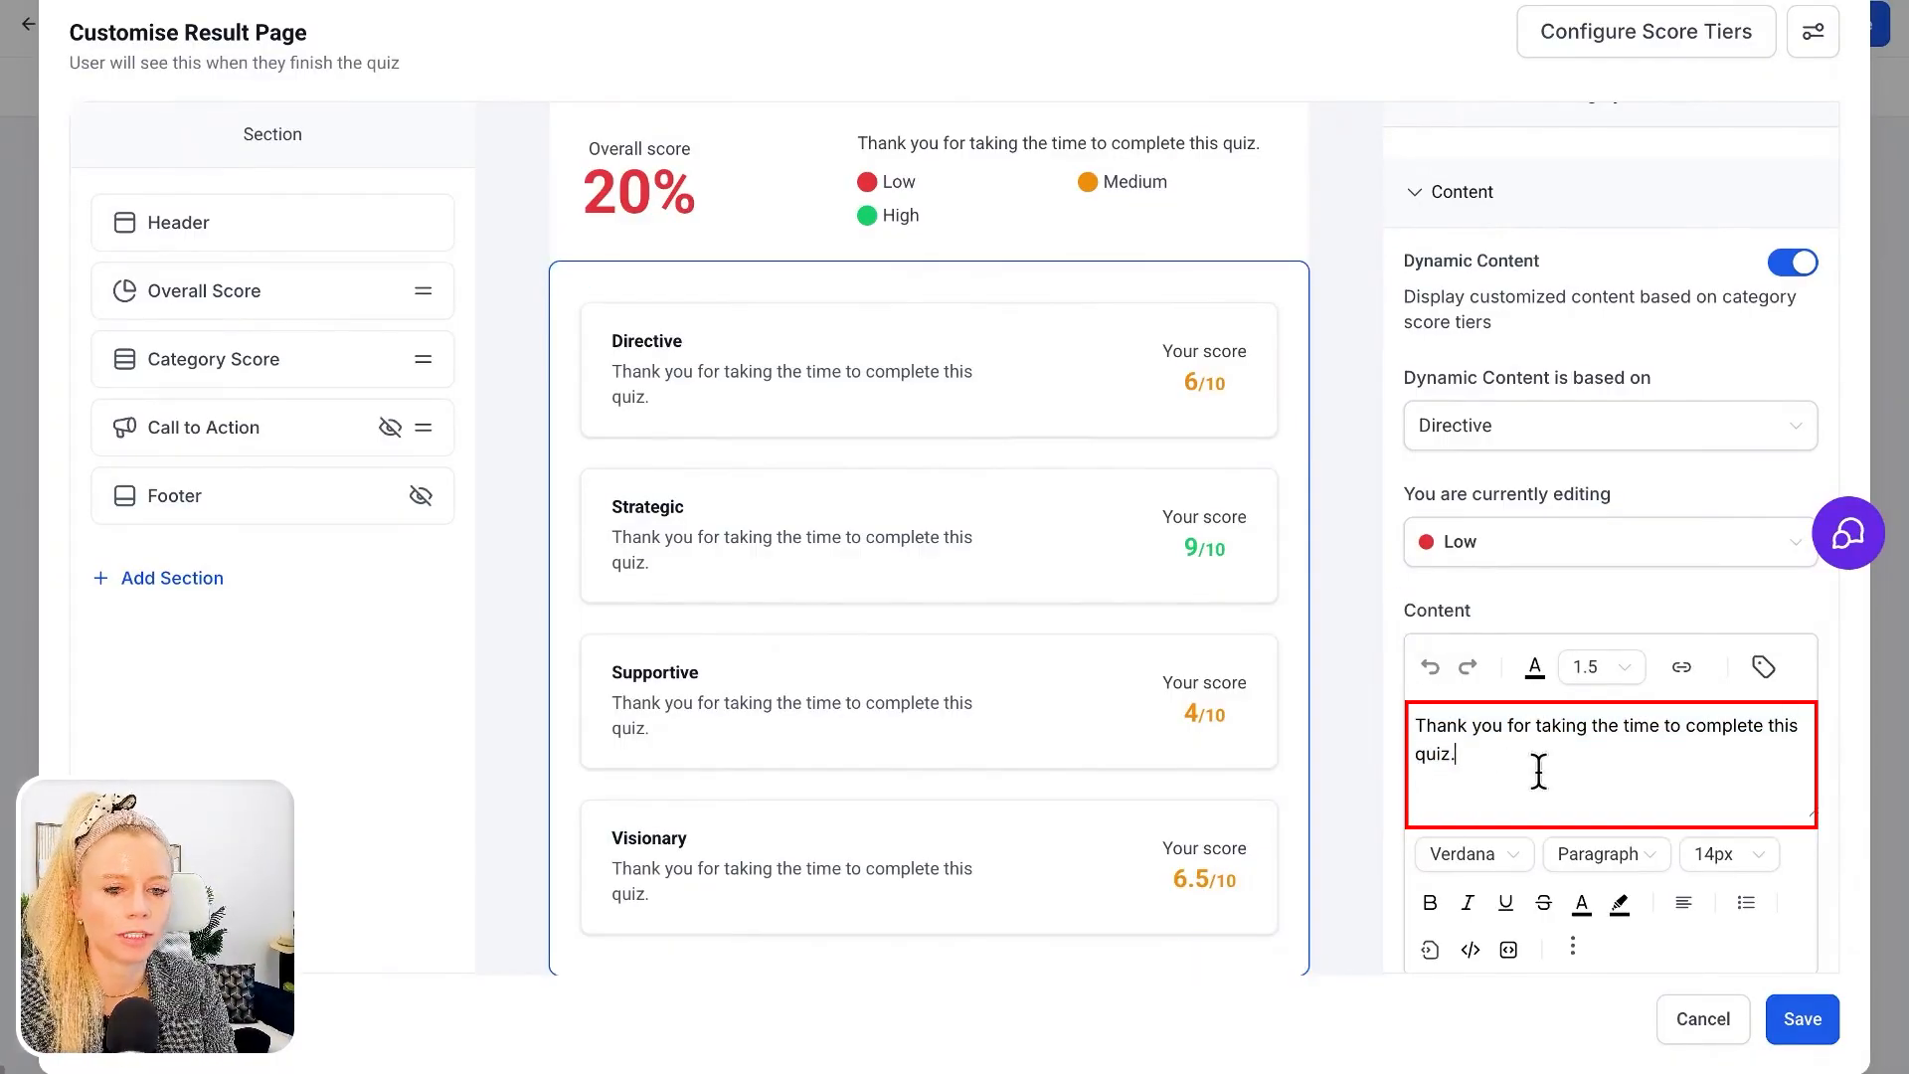
key("ctrl+a")
type("You want clear instructions, fast decisions, and someone who tells you exactly what to do next without overcomplicating things.")
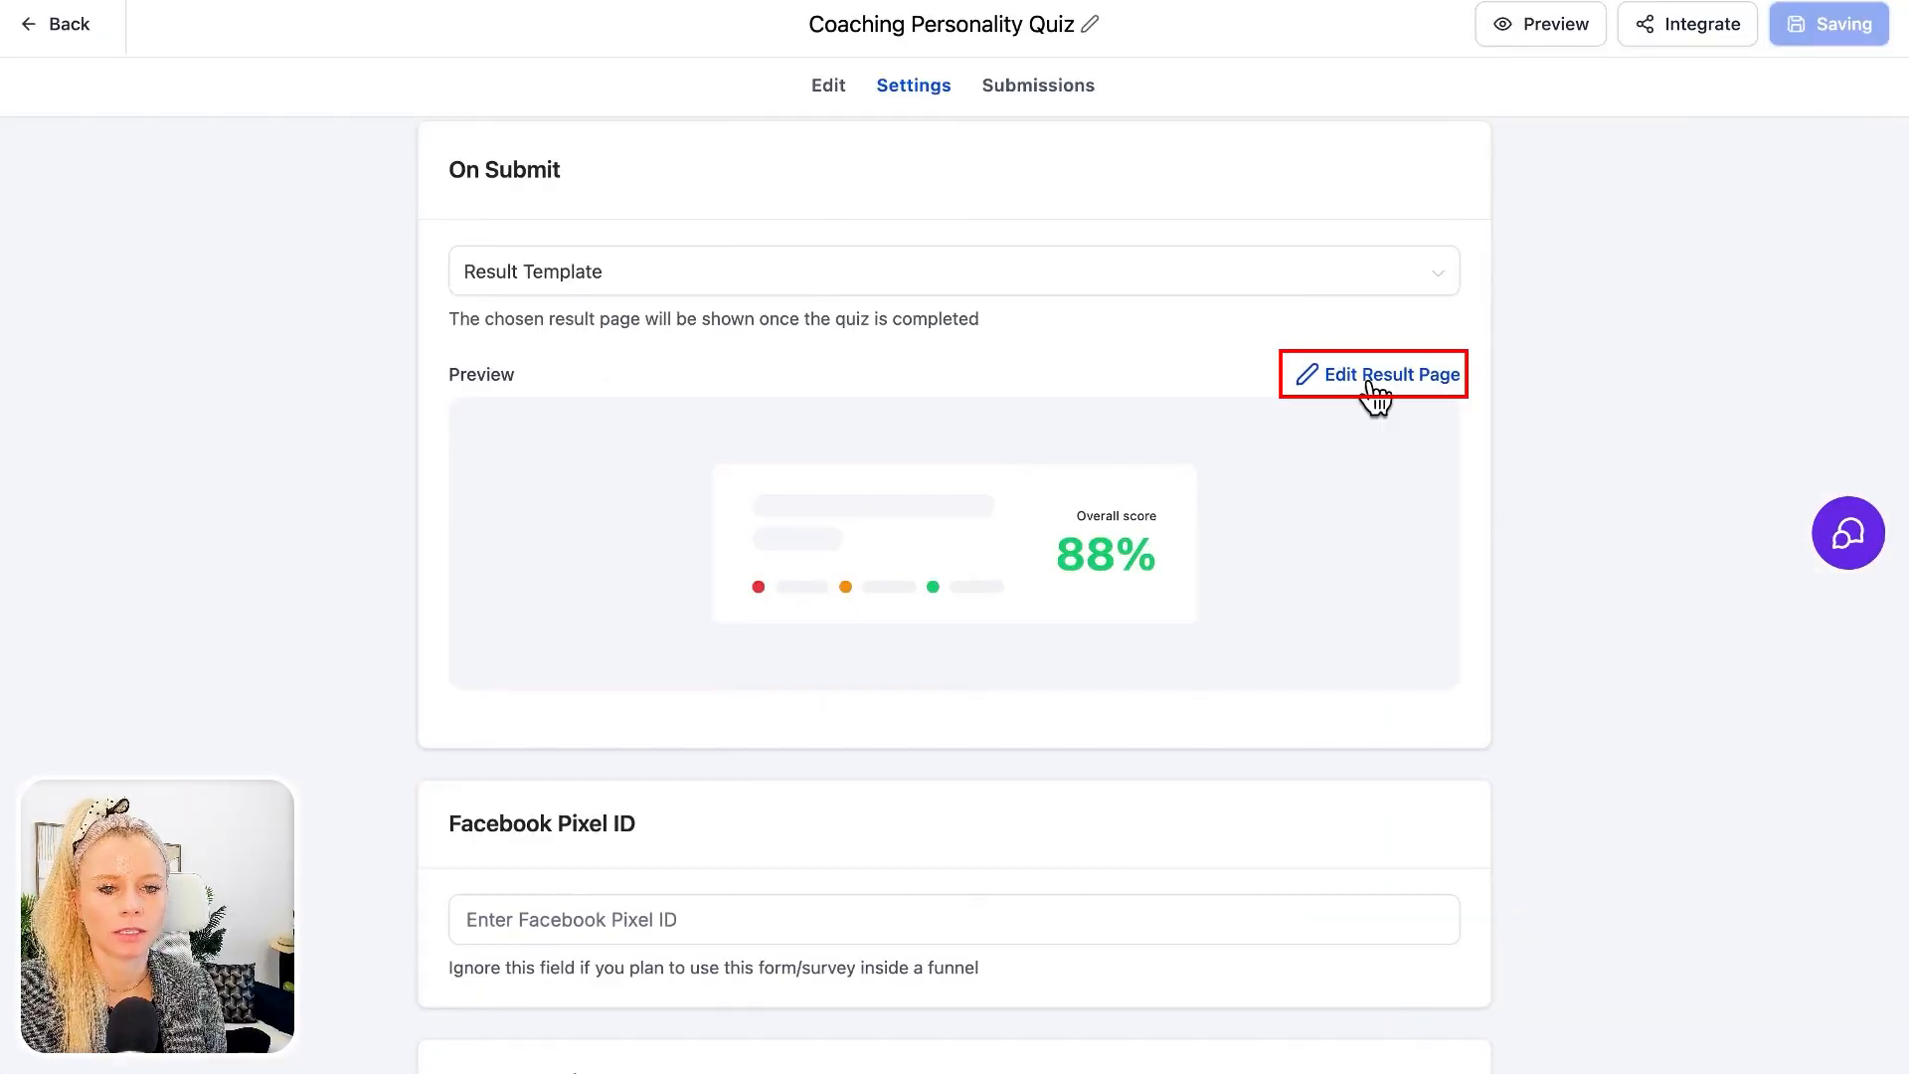
Reopen the result page editor and replace the Strategic category's content in each score tier with "You want to understand the why behind every move…"
left_click(1373, 376)
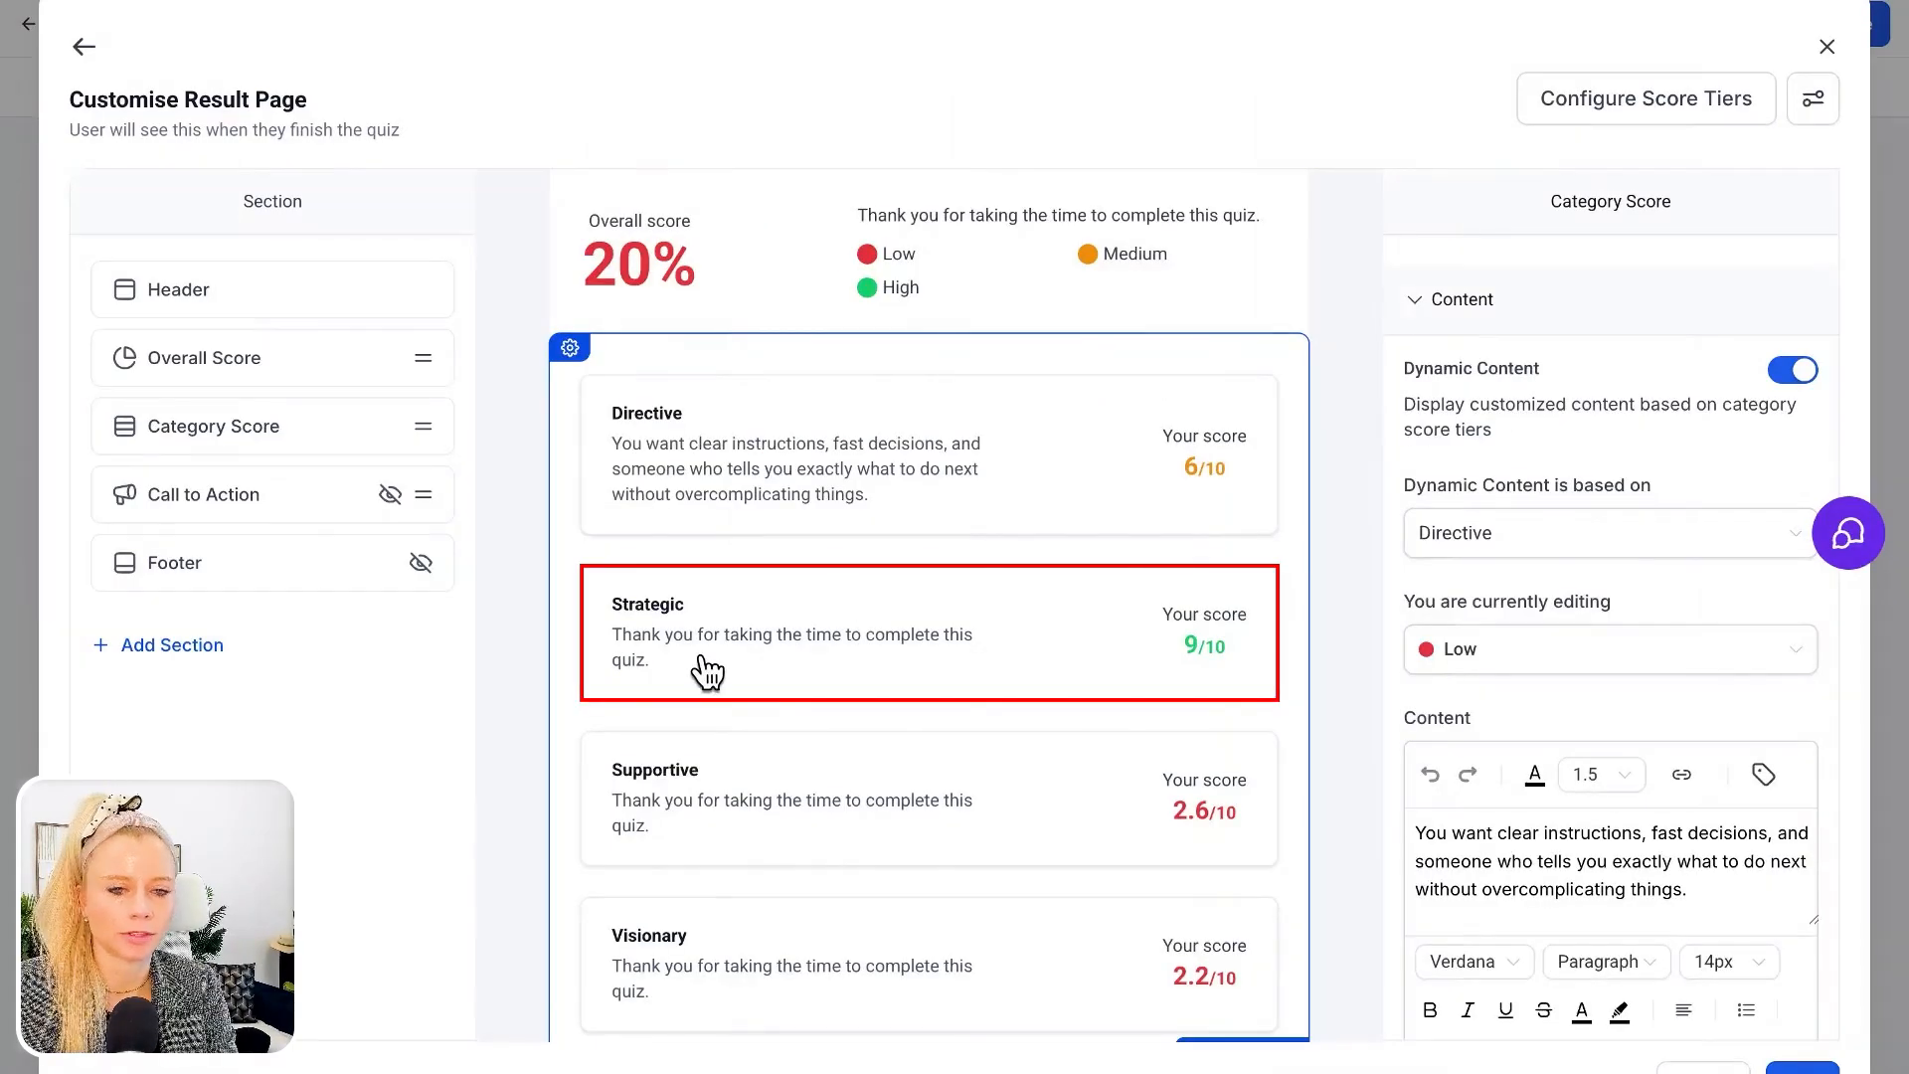
left_click(1482, 533)
left_click(1484, 636)
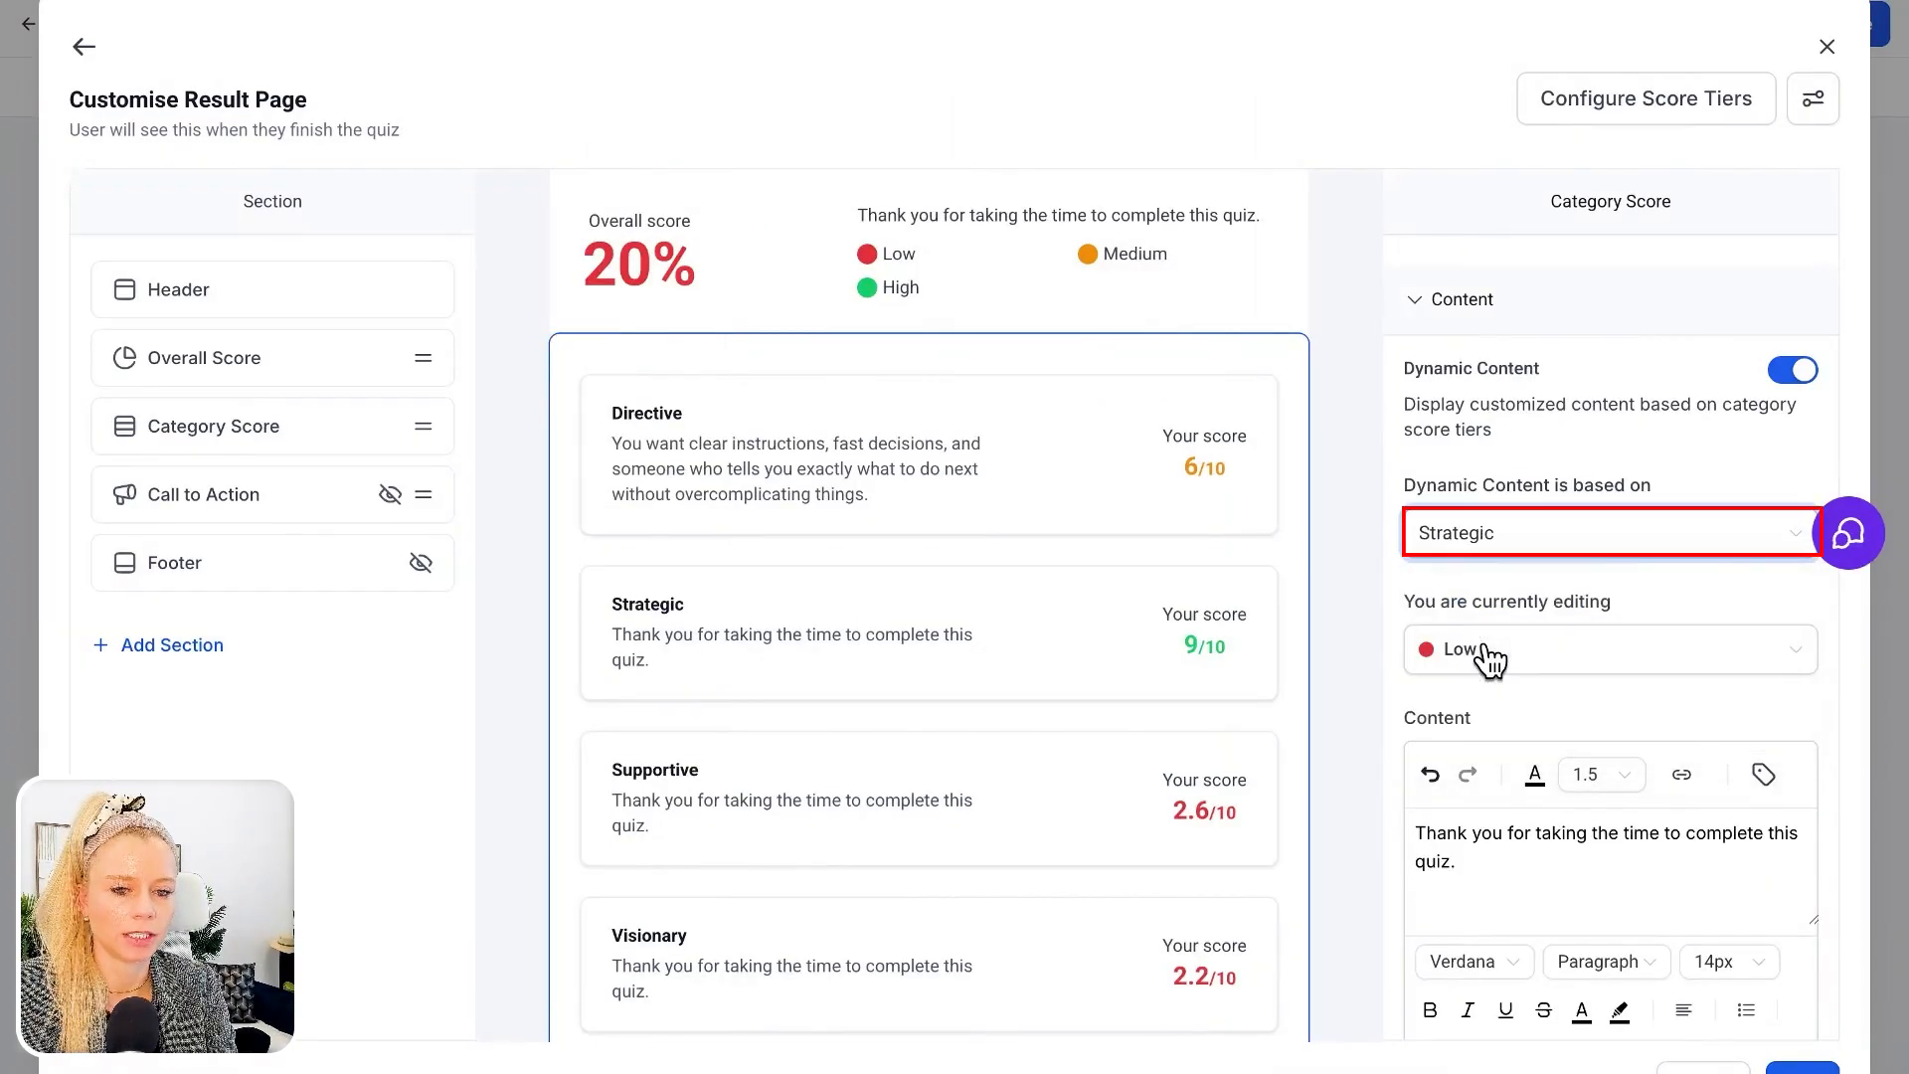
scroll(1502, 736, "down", 2)
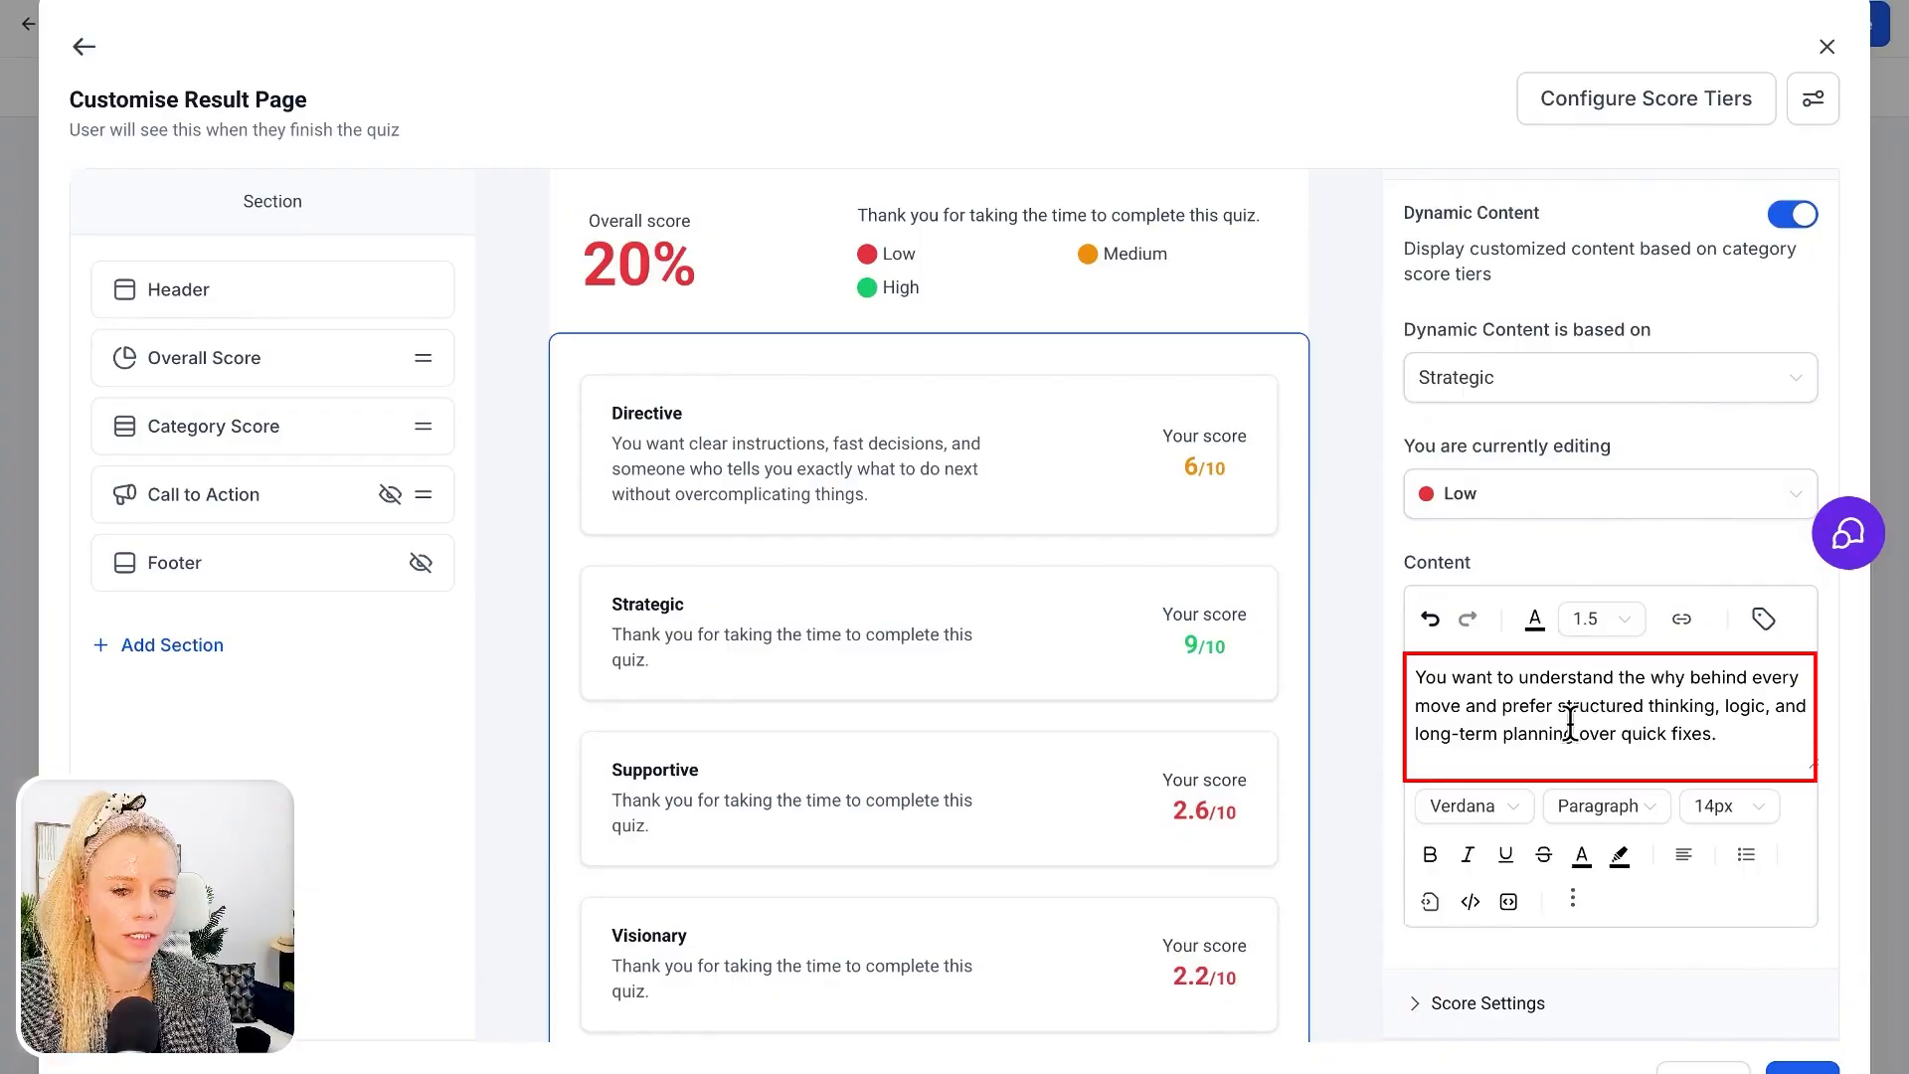
scroll(1591, 597, "down", 1)
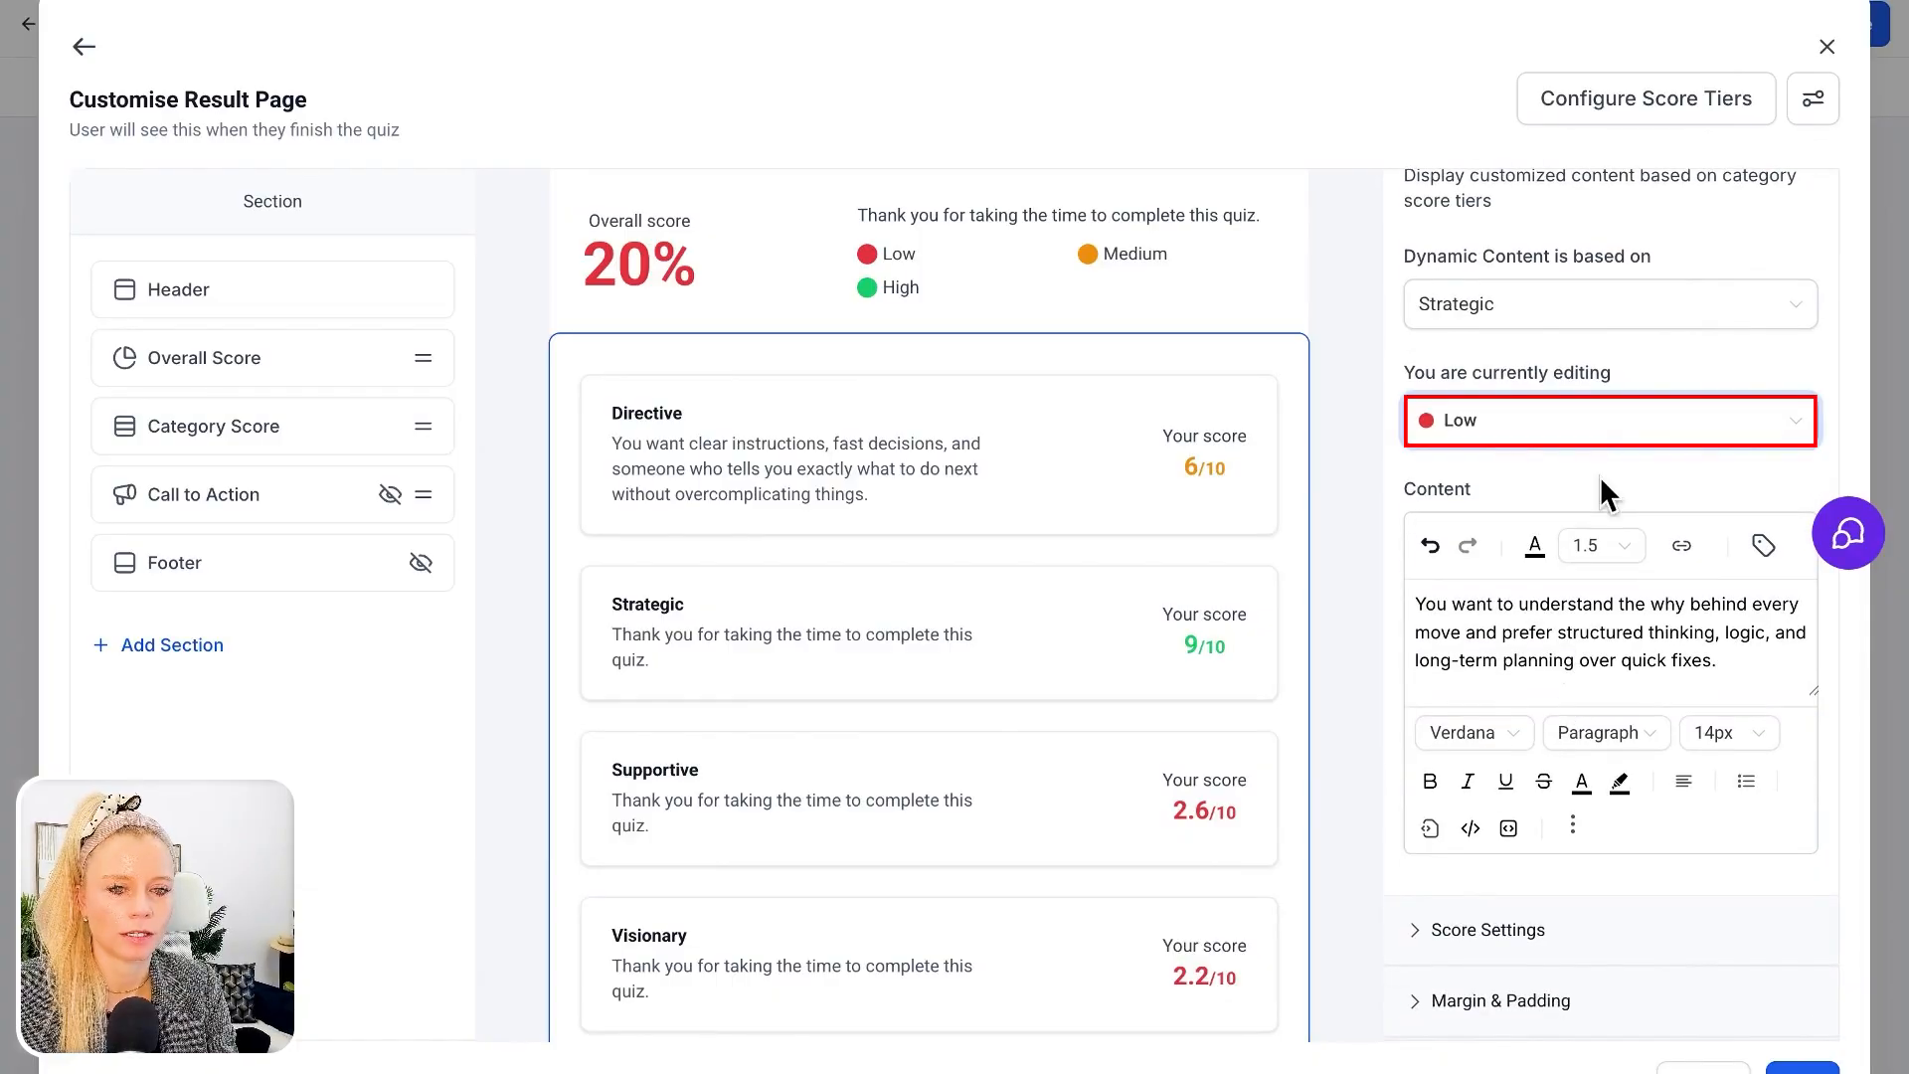
left_click(1611, 430)
left_click(1556, 519)
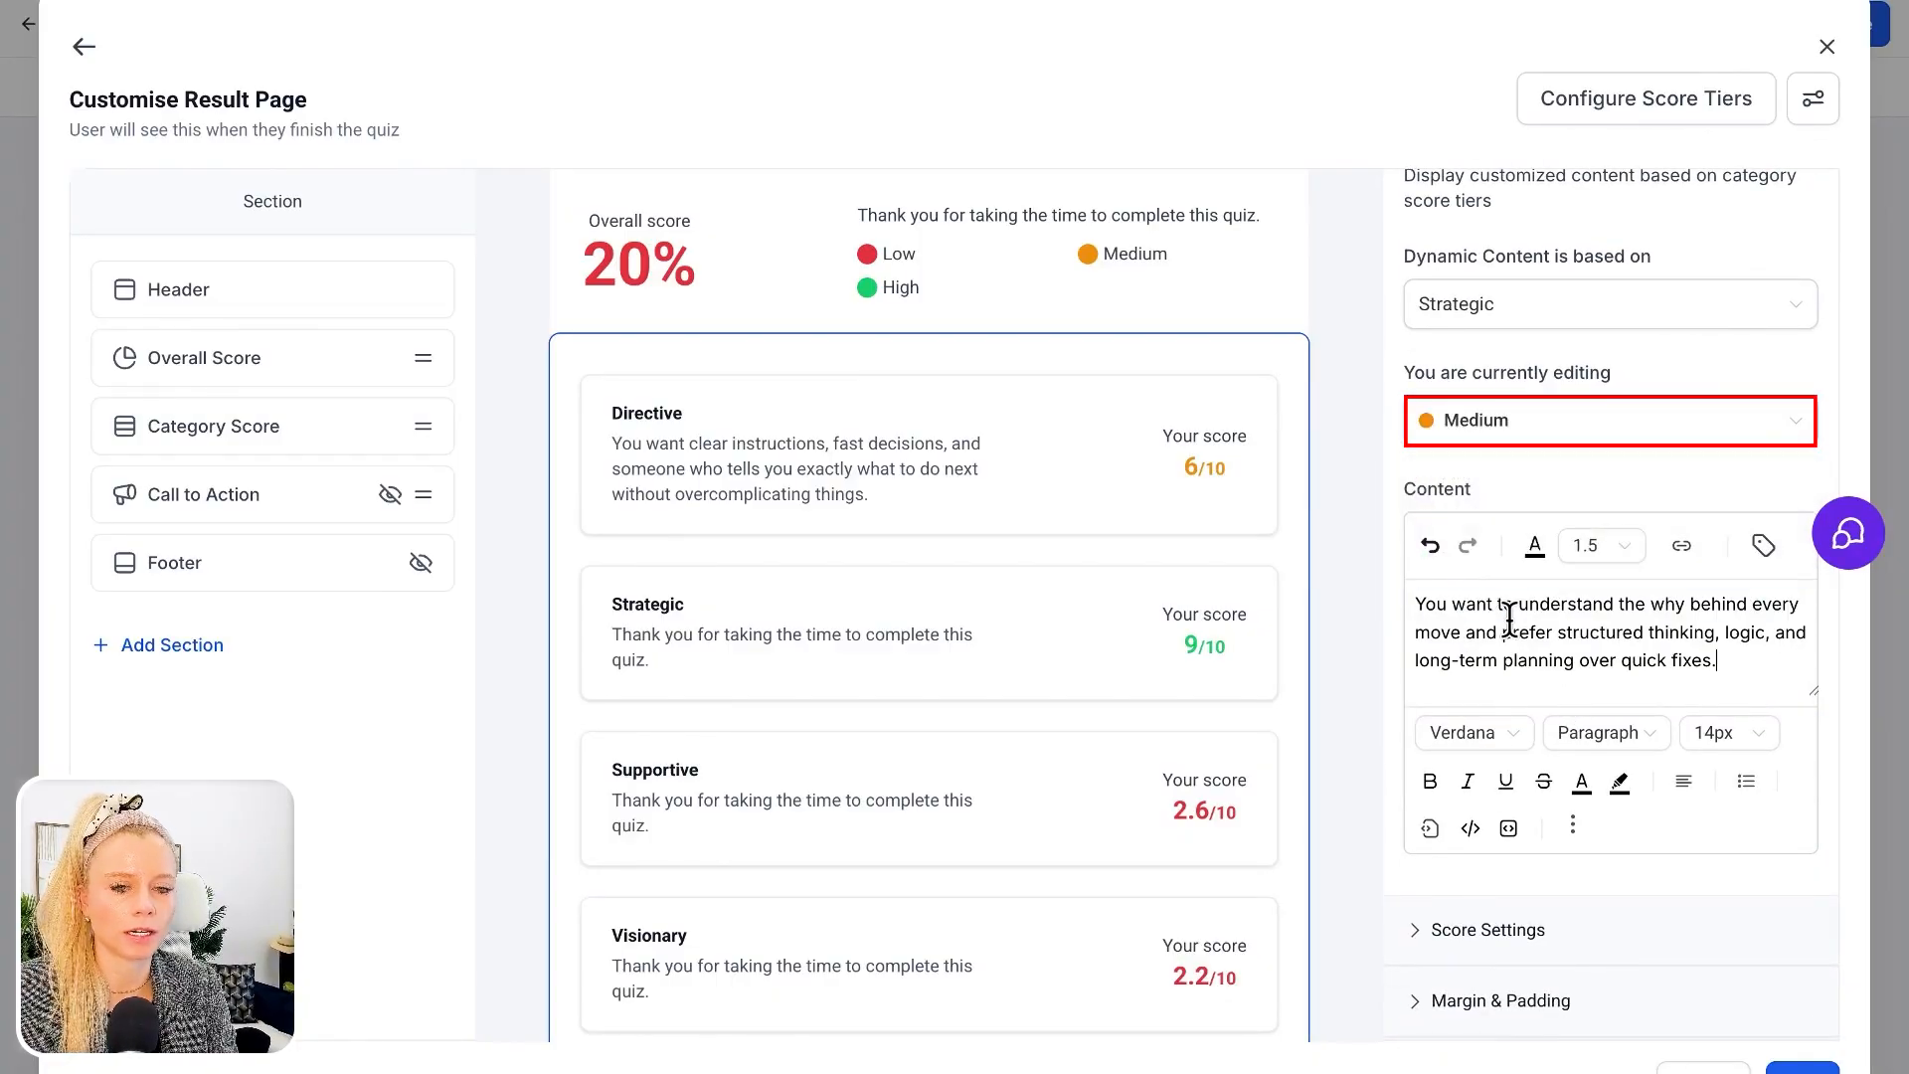
left_click(1547, 430)
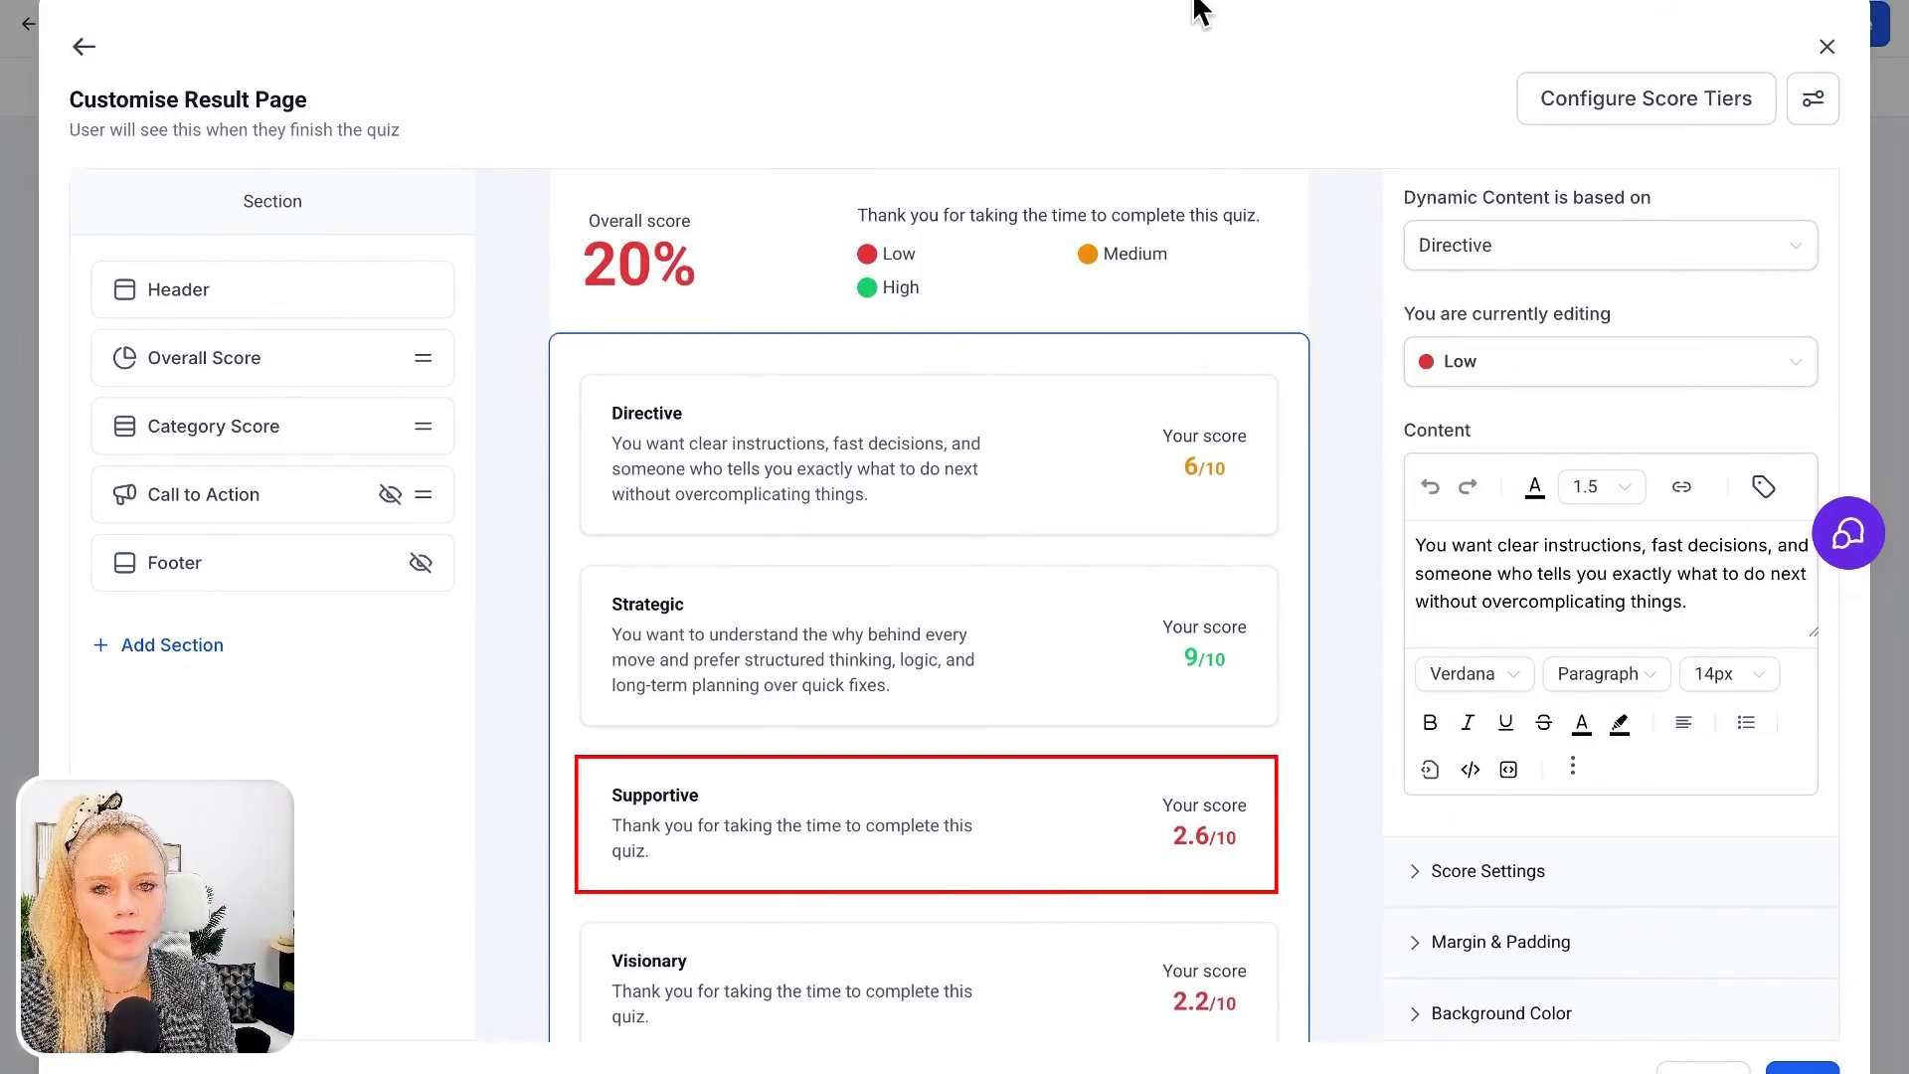
Replace the Supportive category's tier content with the description beginning "You thrive with encouragement, accountability"
scroll(1471, 298, "up", 1)
left_click(1471, 307)
left_click(1482, 452)
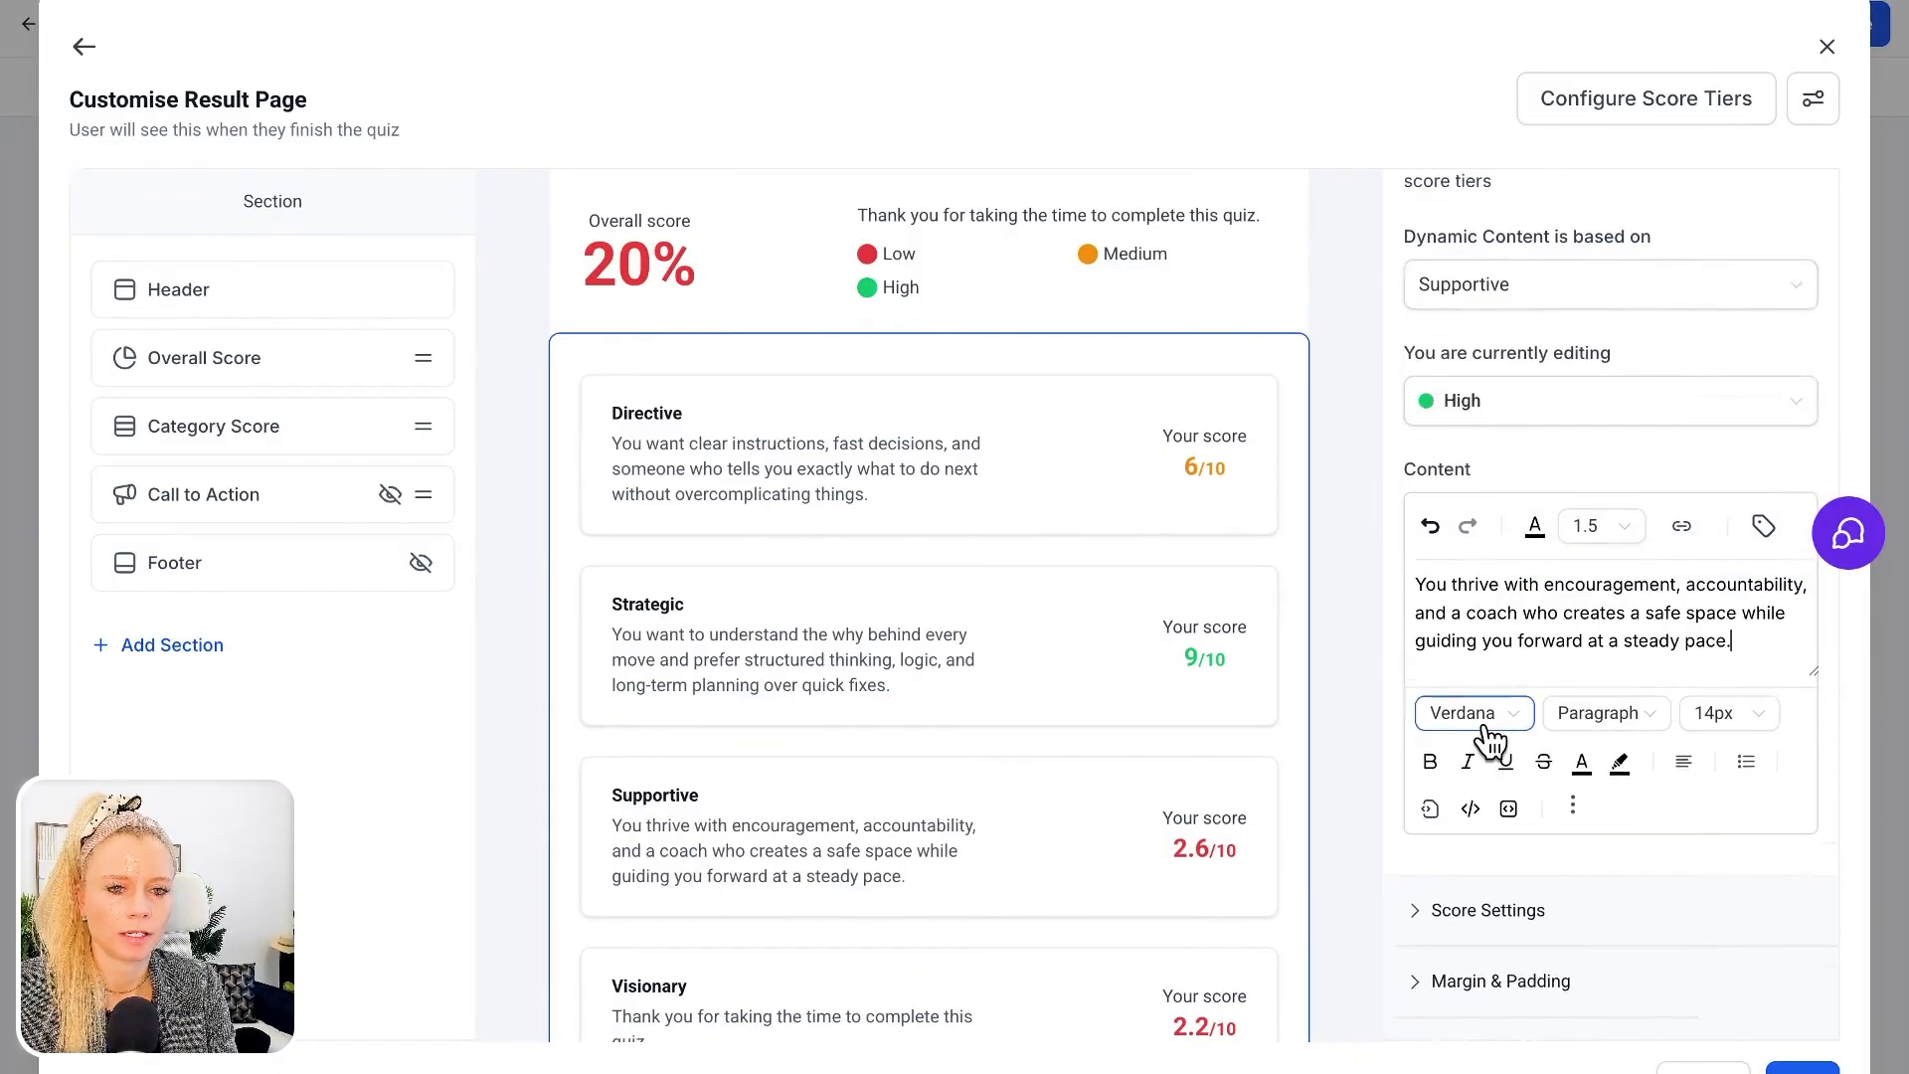
Replace the Visionary category's tier content with the description beginning "You want to be challenged to think bigger"
scroll(1641, 398, "down", 1)
left_click(1691, 255)
left_click(1457, 439)
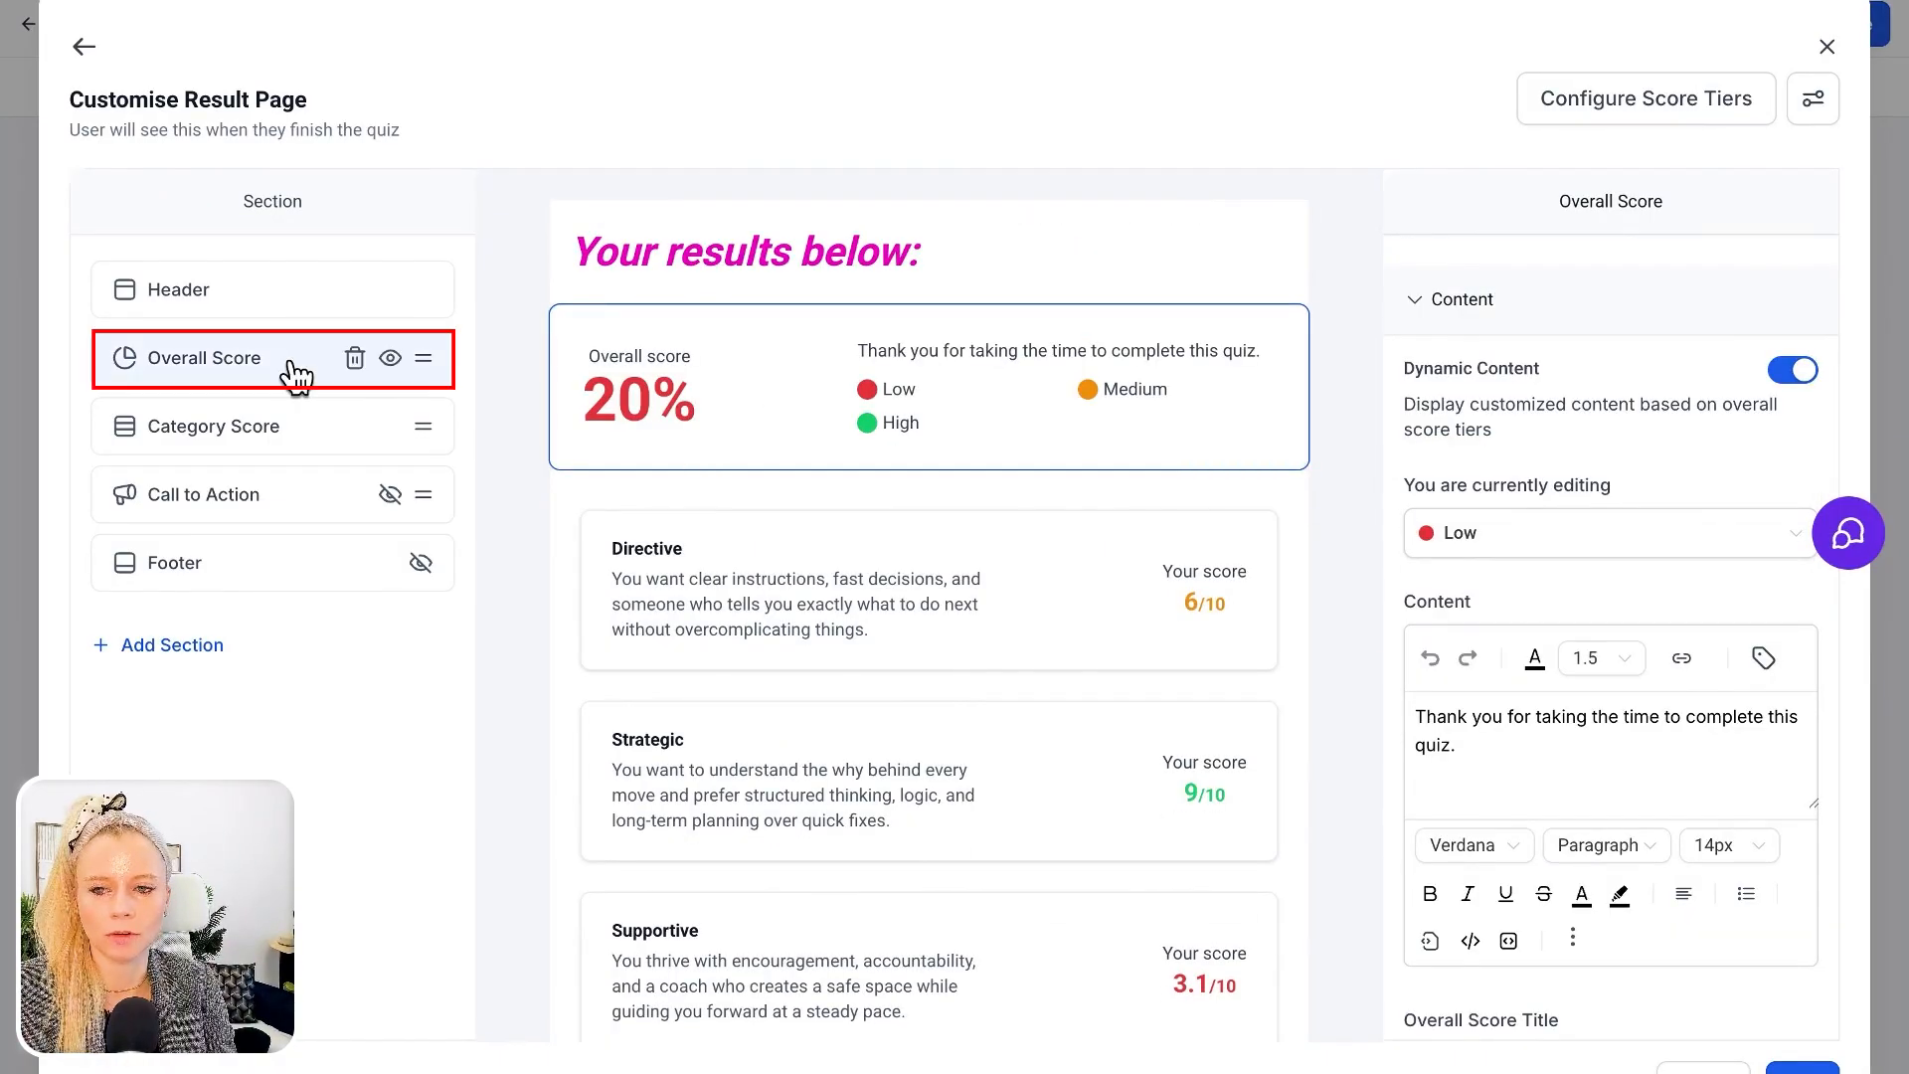
Hide the Overall Score section and save the result page
left_click(391, 360)
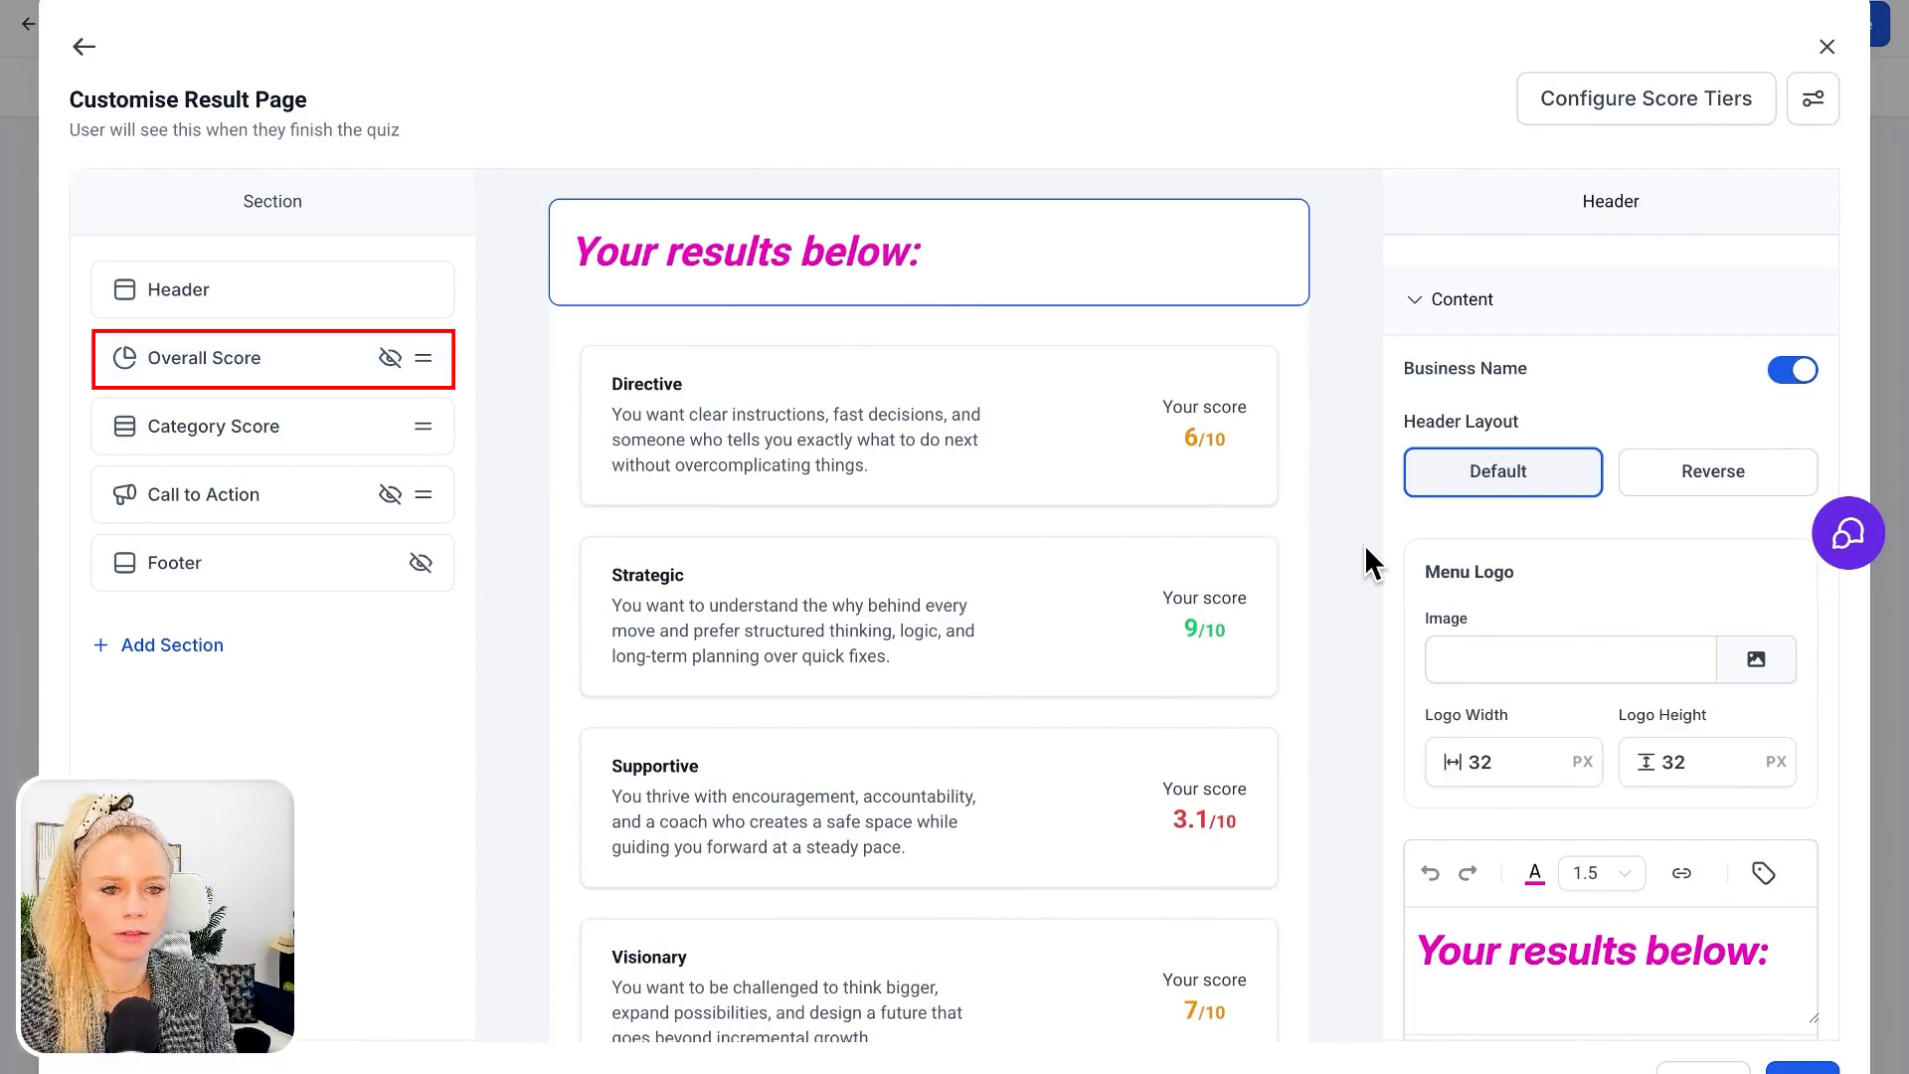
scroll(1458, 885, "down", 3)
key("ctrl+minus")
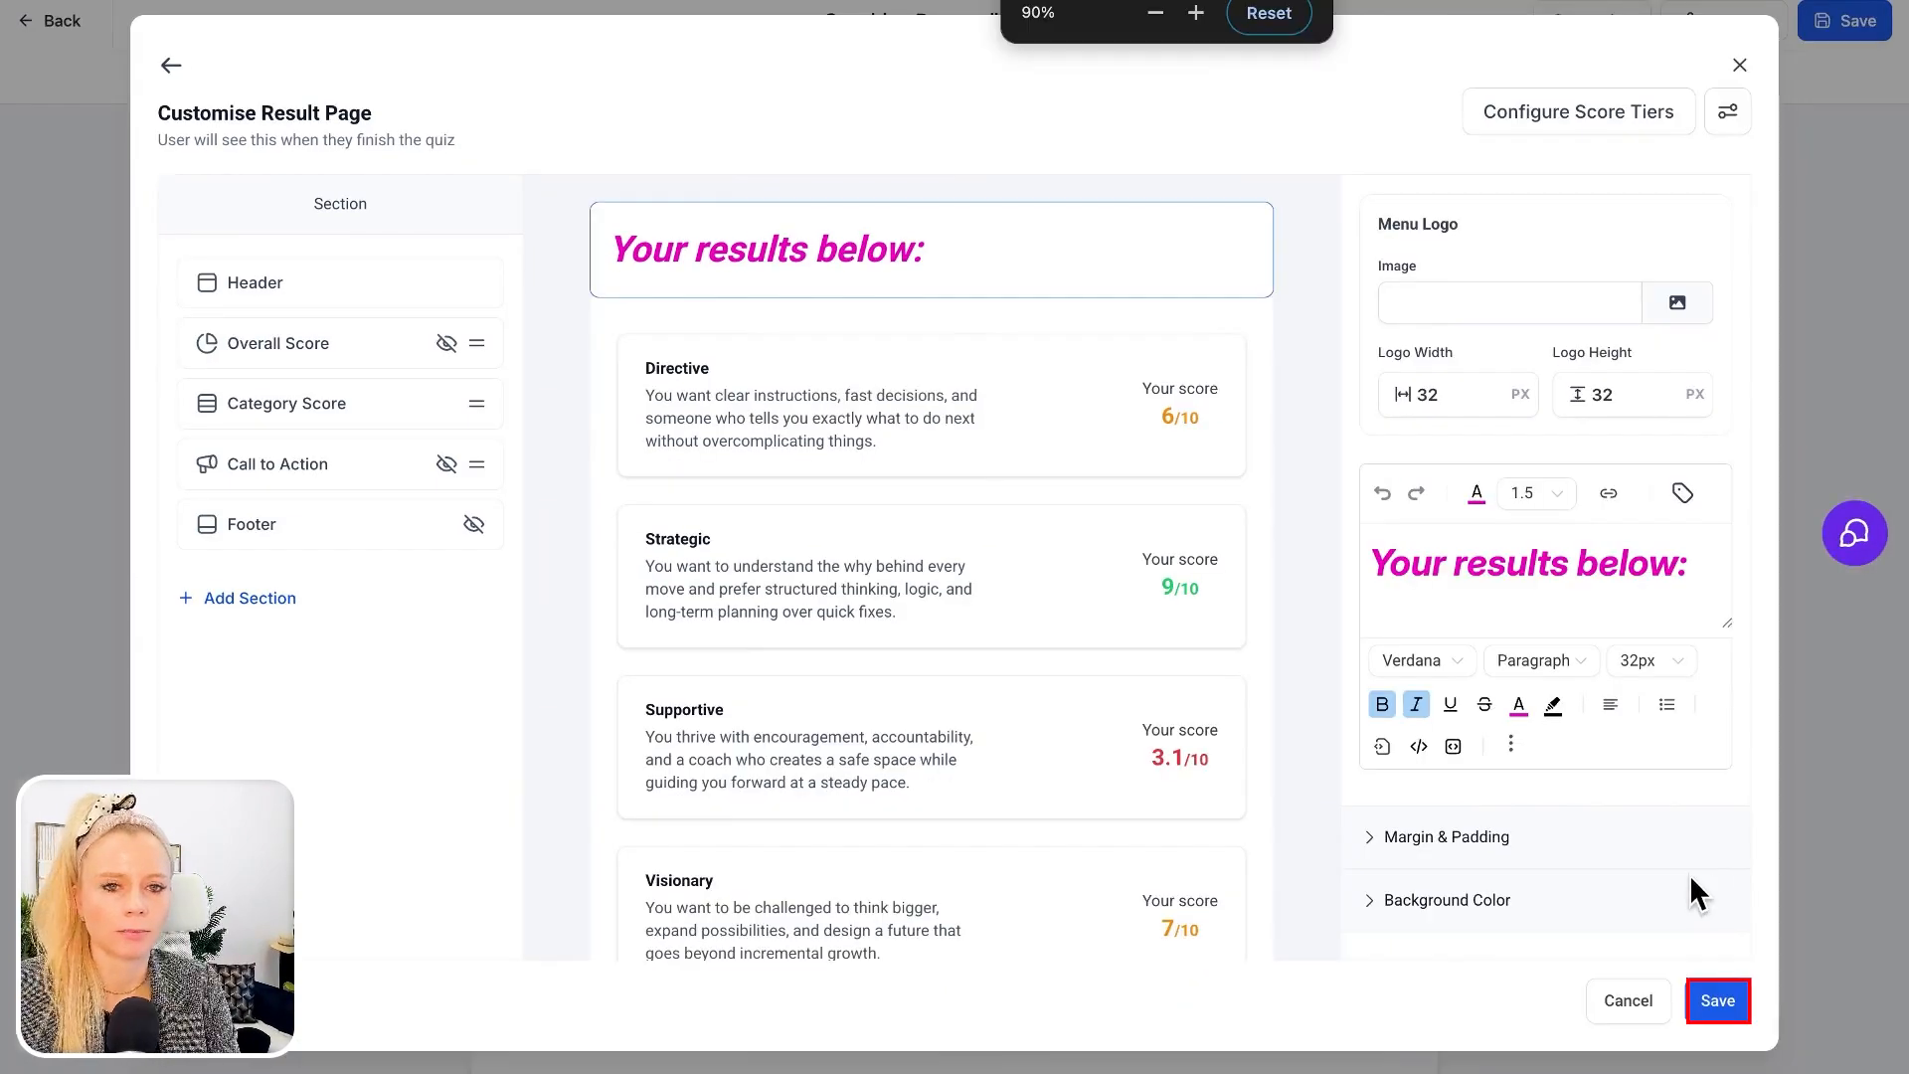
left_click(1718, 1001)
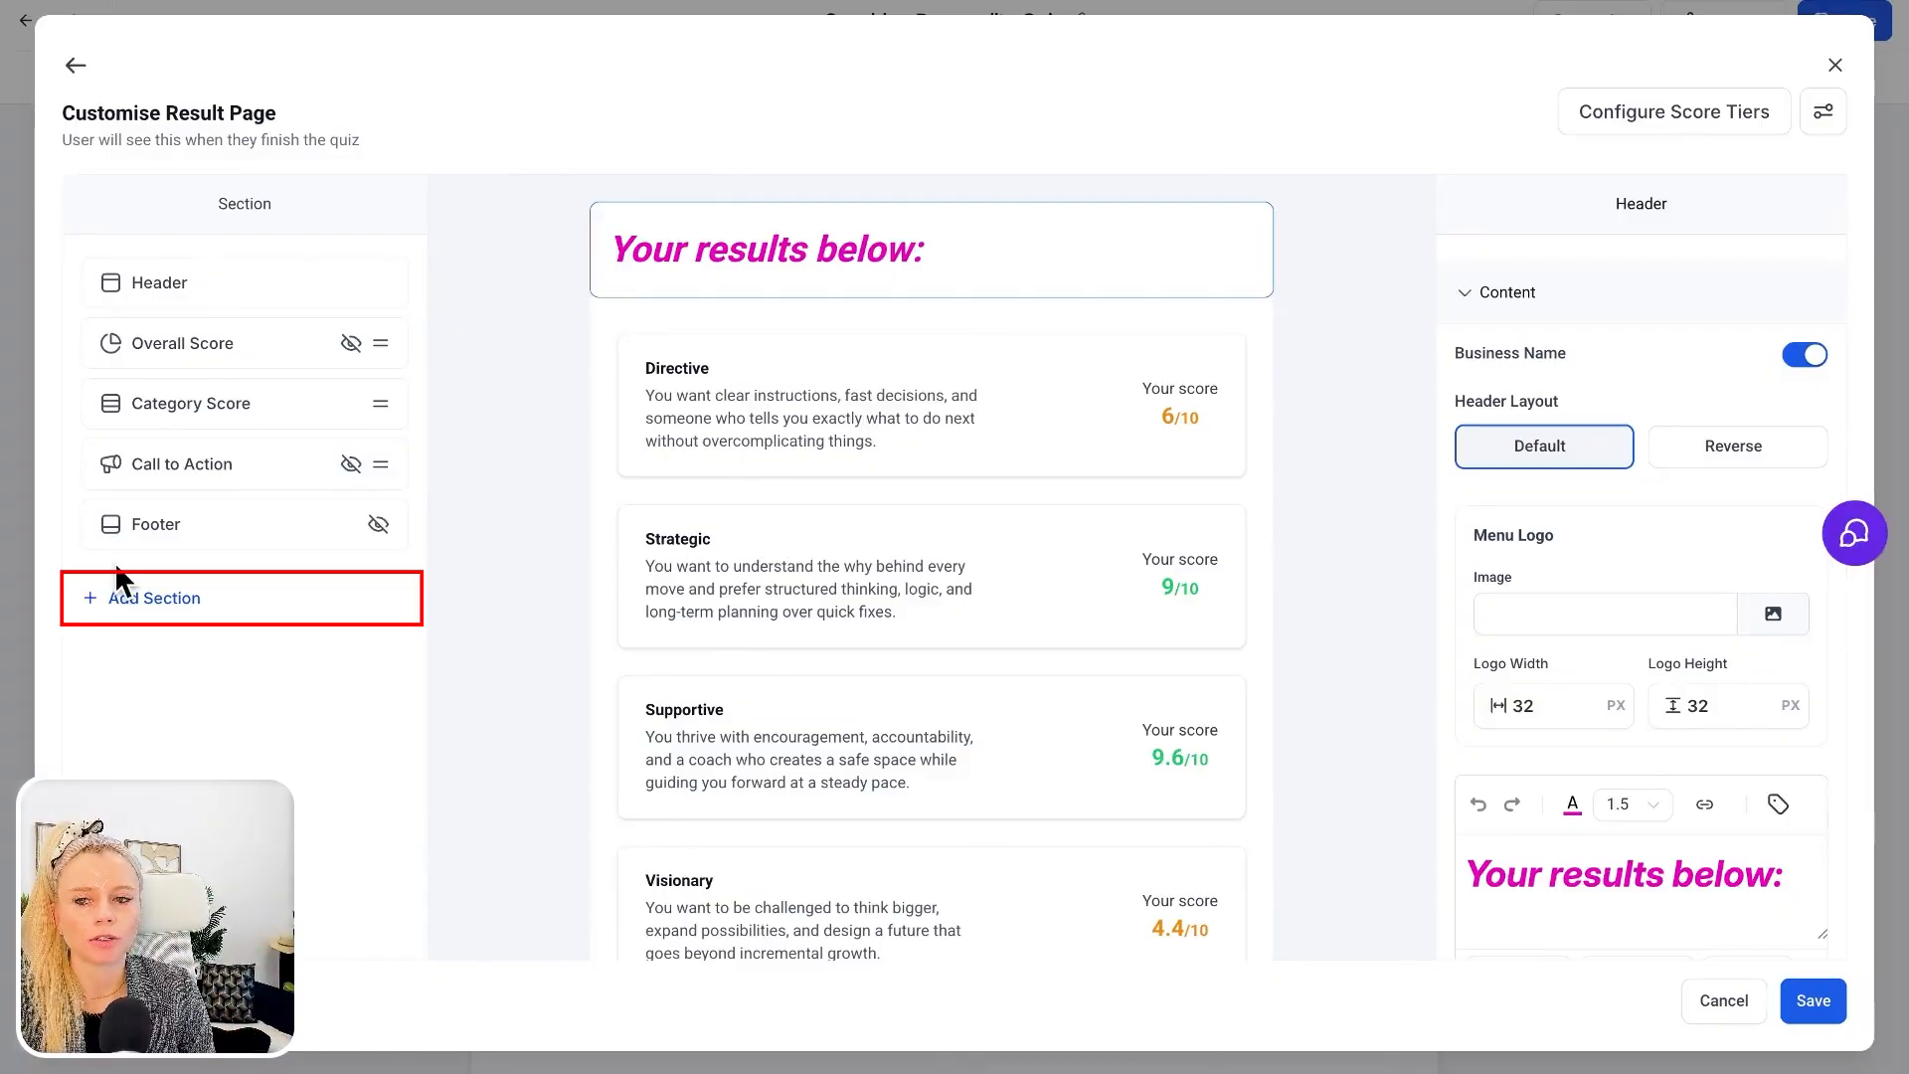
Add an Individual Category section to the result page
left_click(154, 598)
left_click(202, 476)
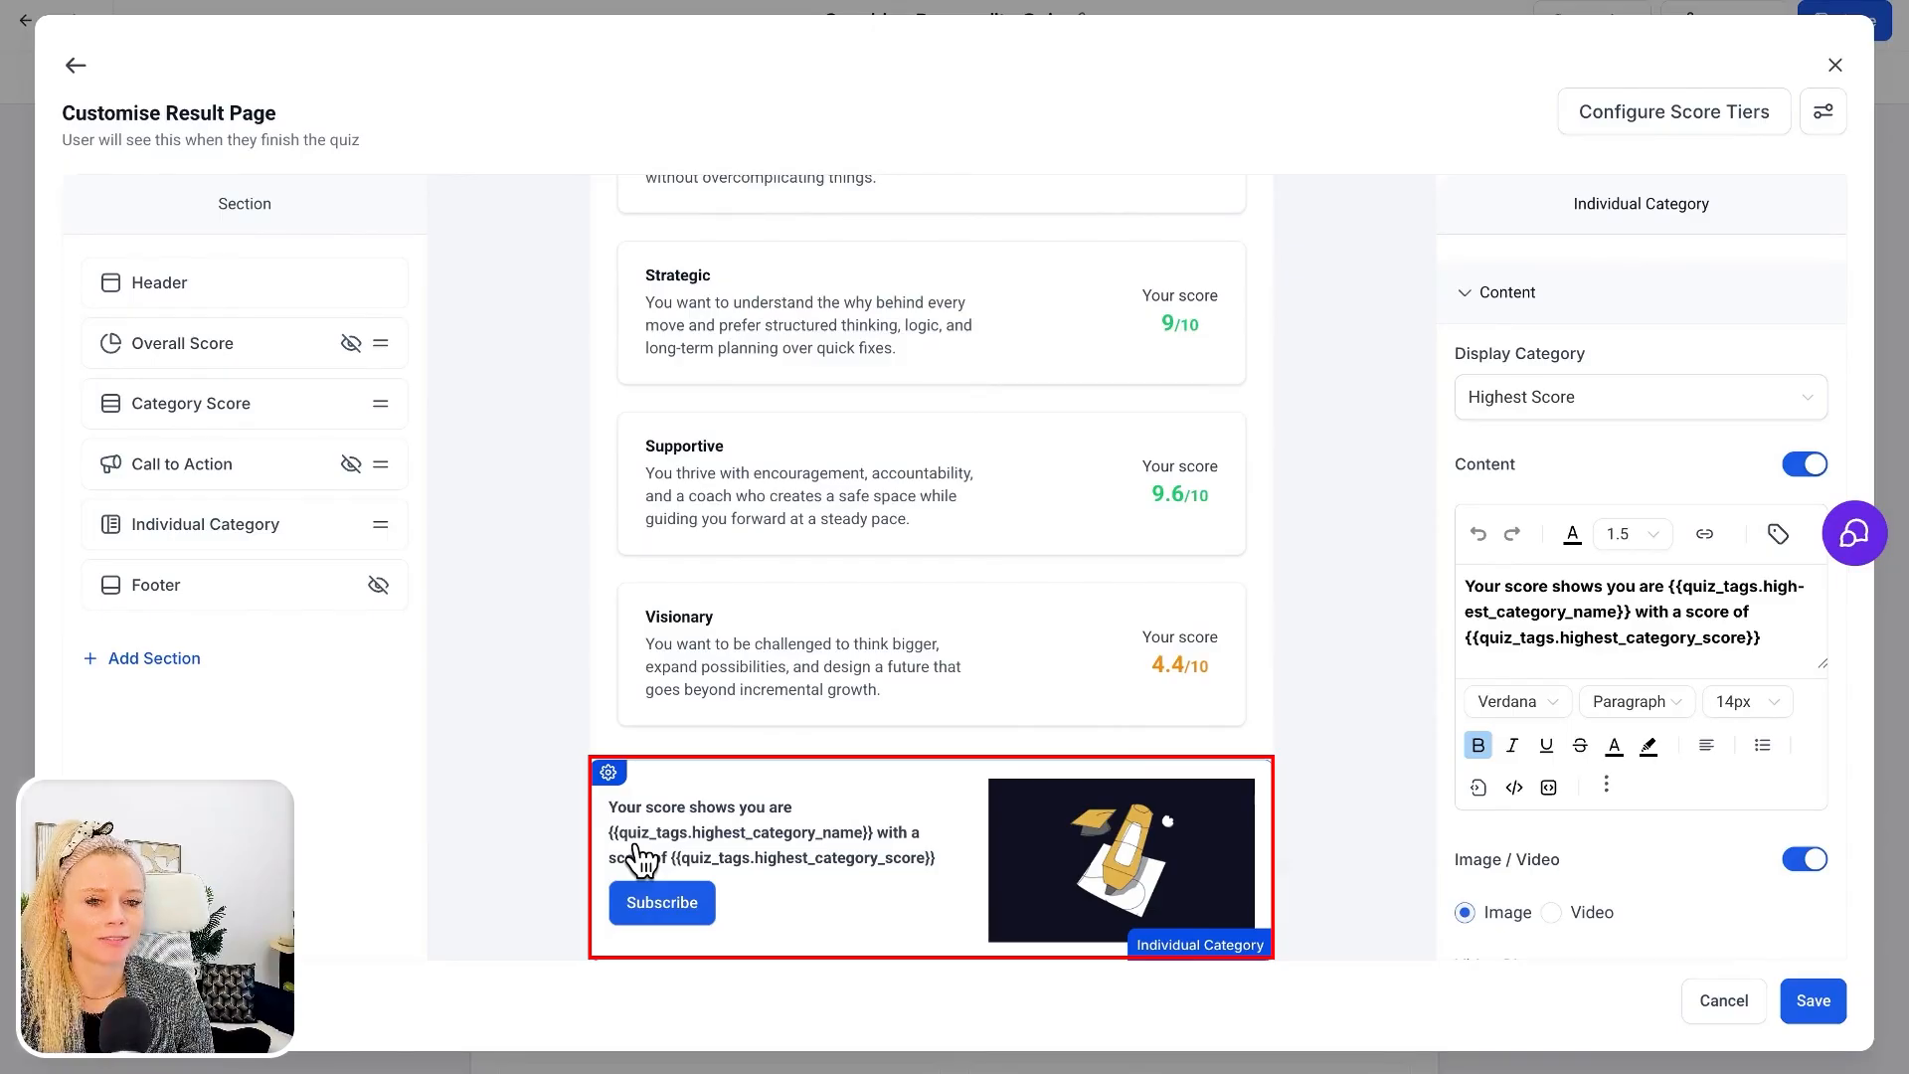
Examine the highest category name and score tags in the Individual Category text, and keep Display Category on Highest Score
left_click(1670, 587)
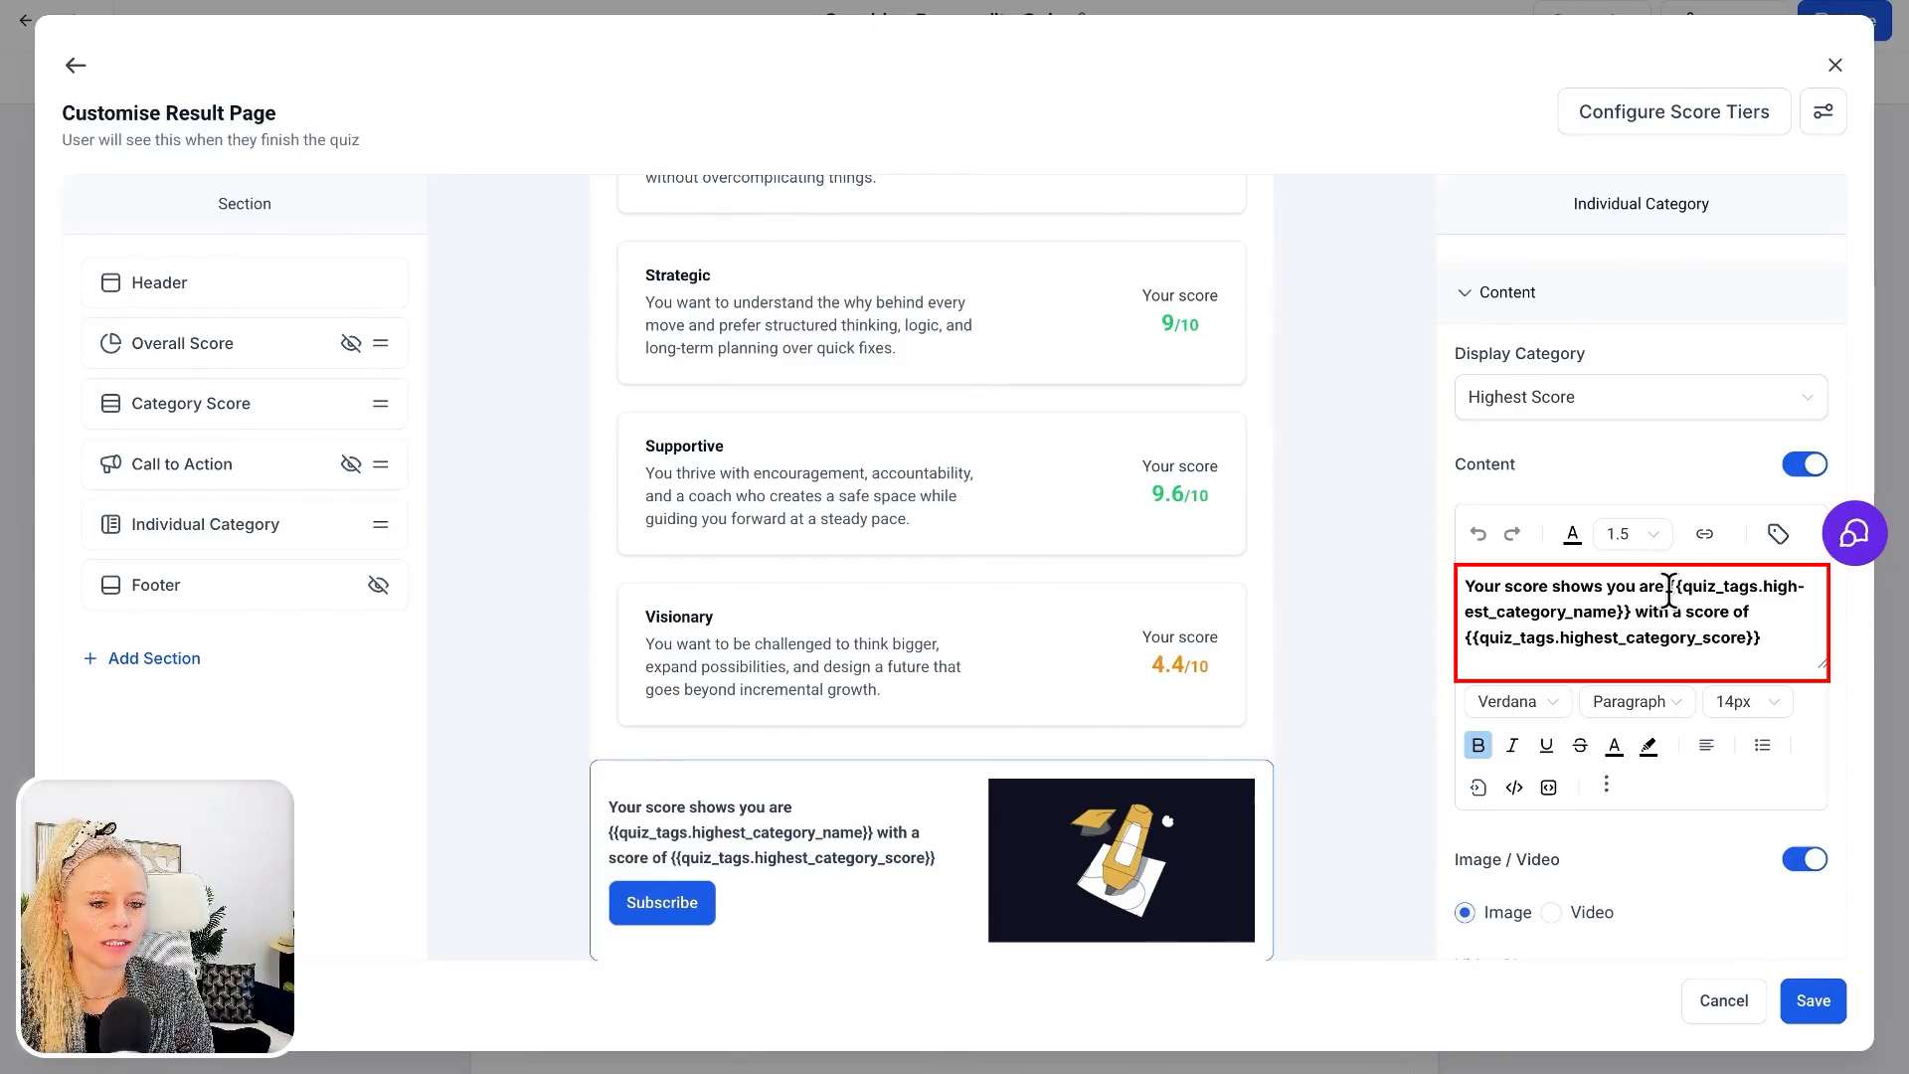
left_click_drag(1669, 587, 1632, 603)
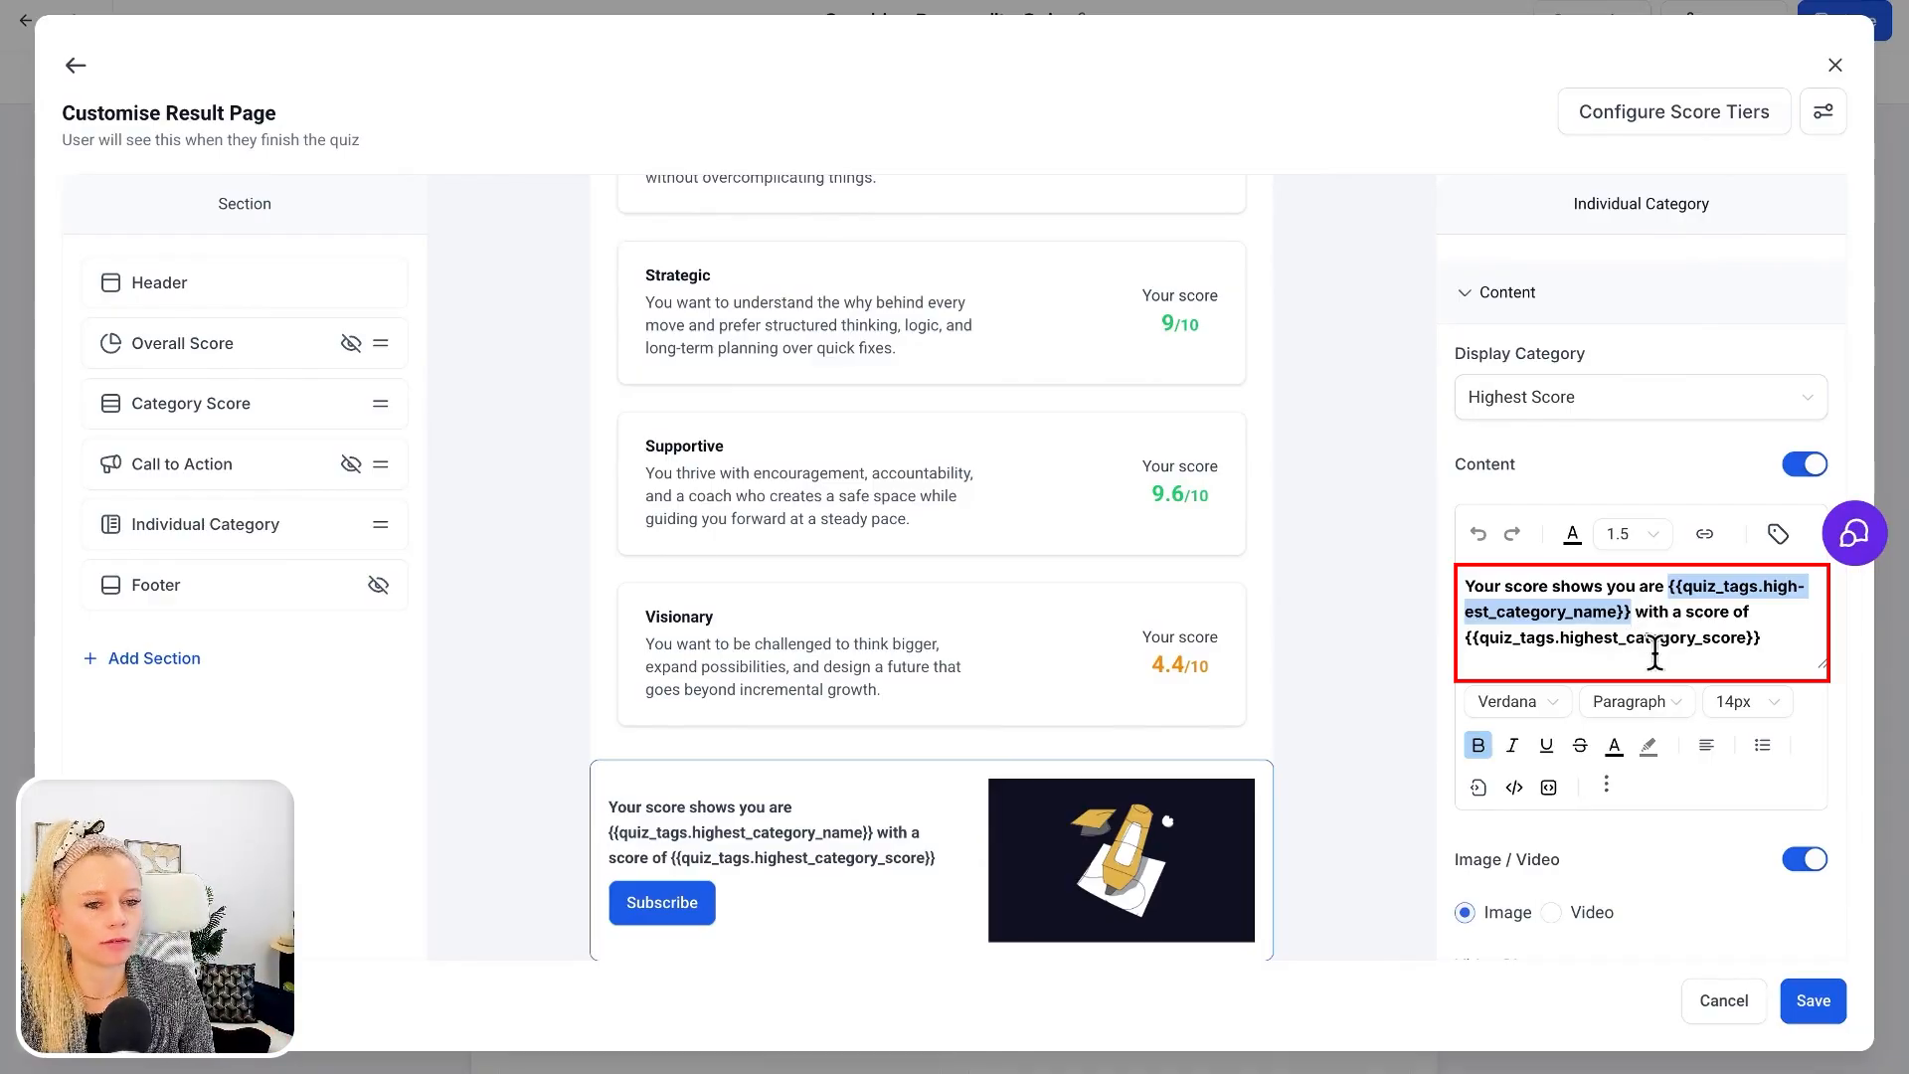
left_click_drag(1771, 638, 1557, 647)
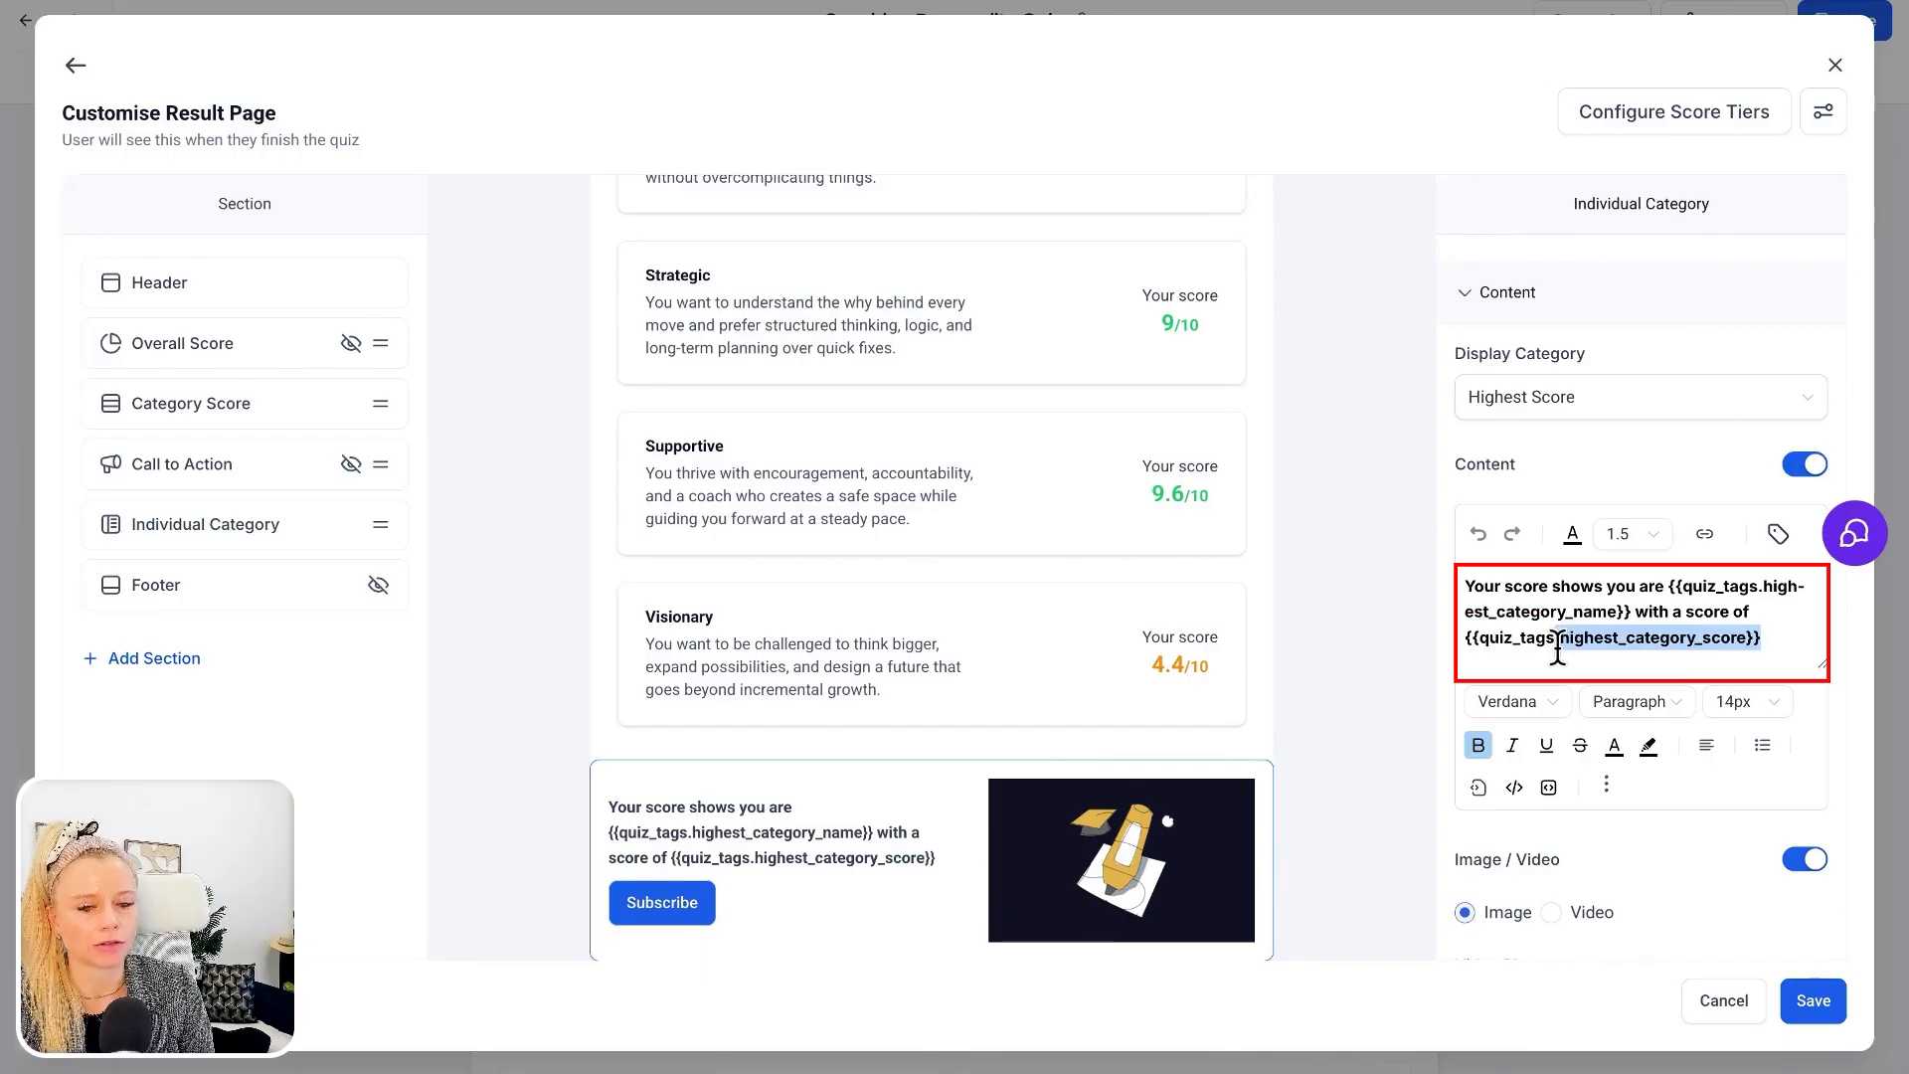
left_click(1667, 640)
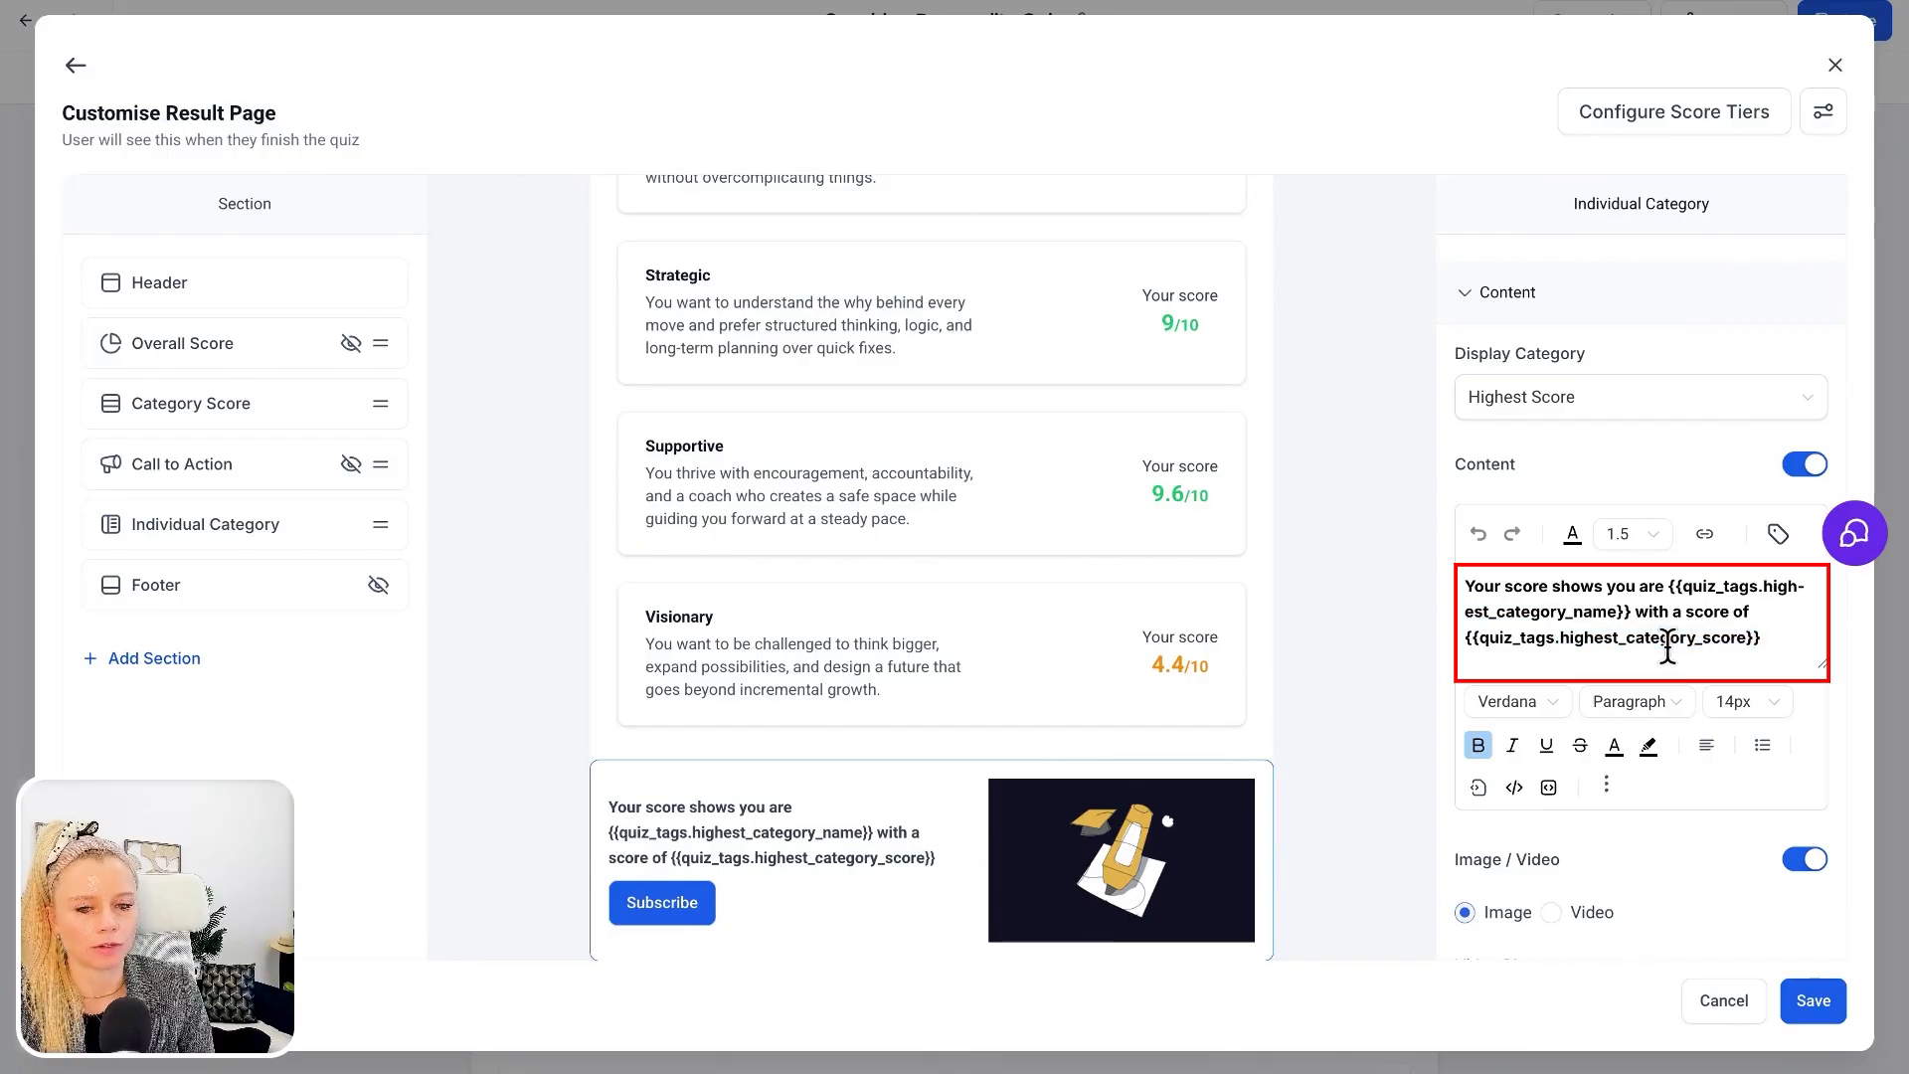
left_click(1538, 418)
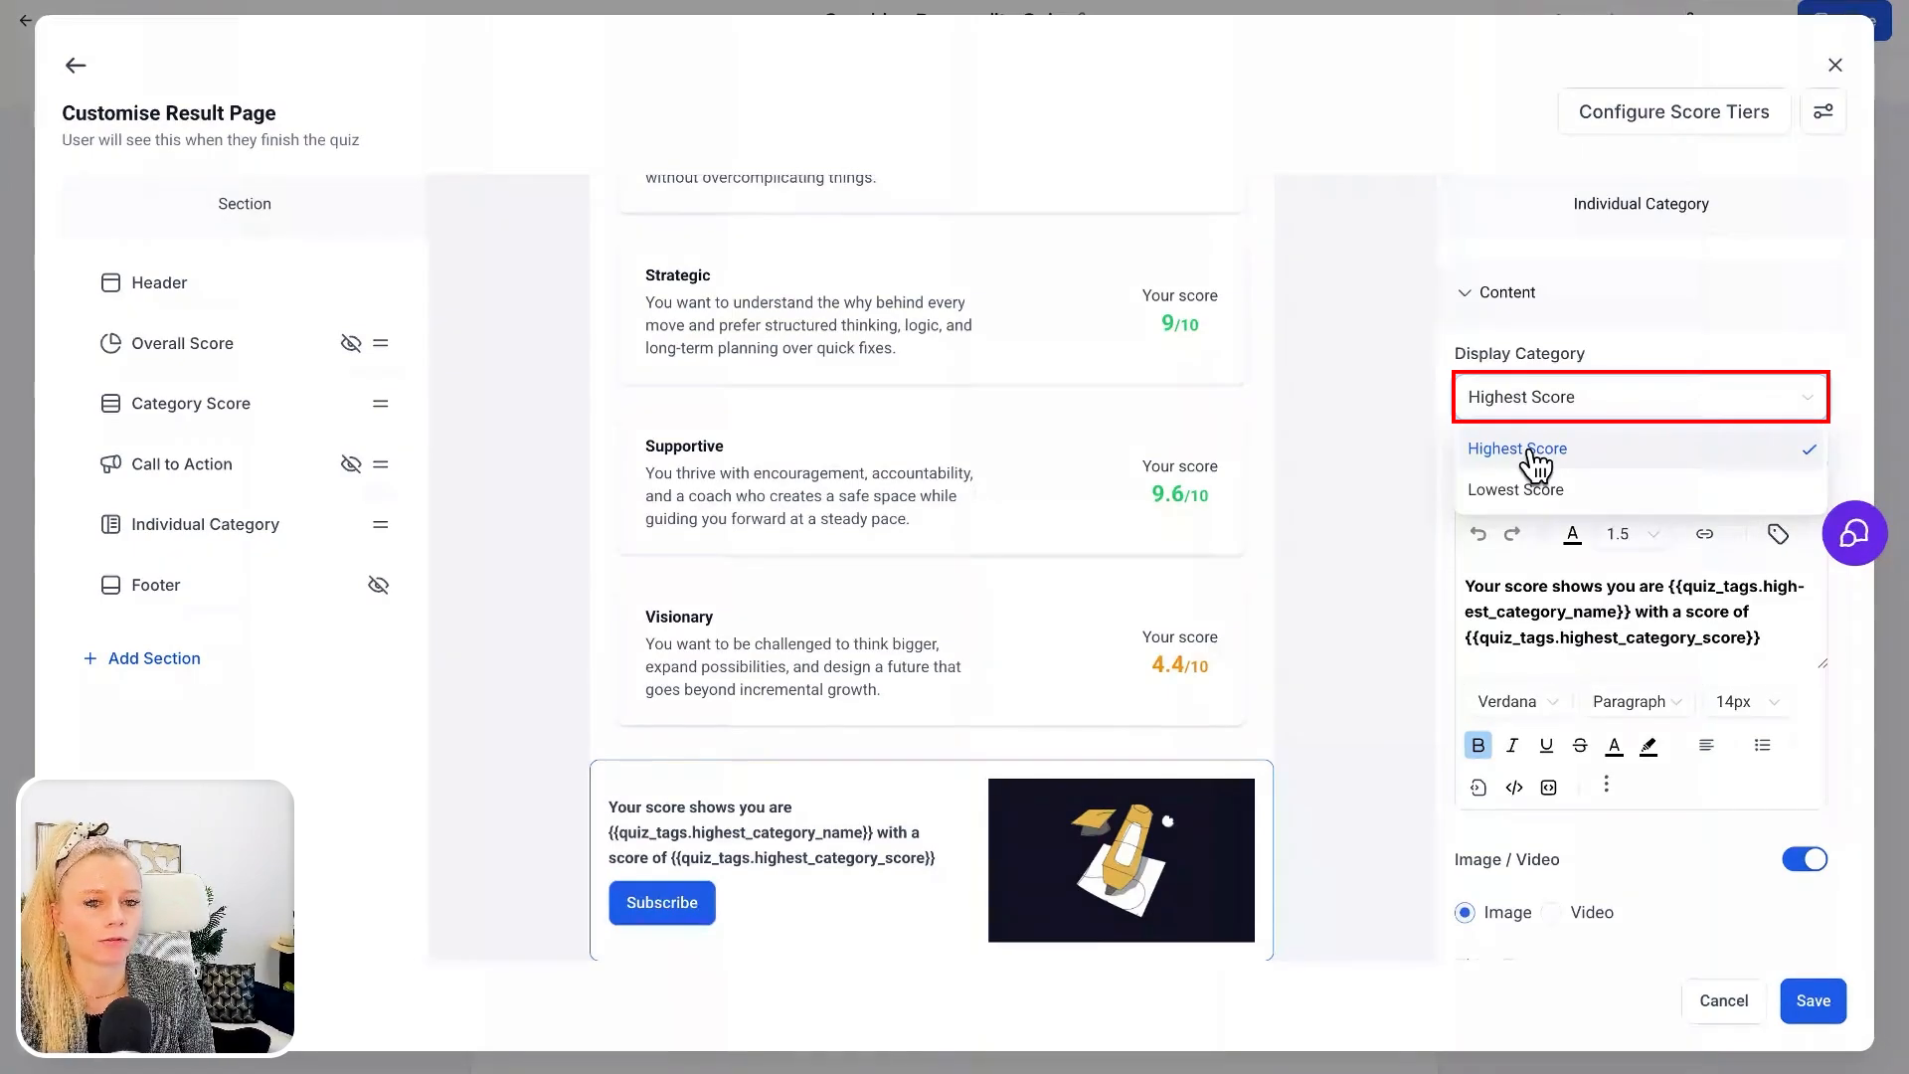
left_click(1537, 452)
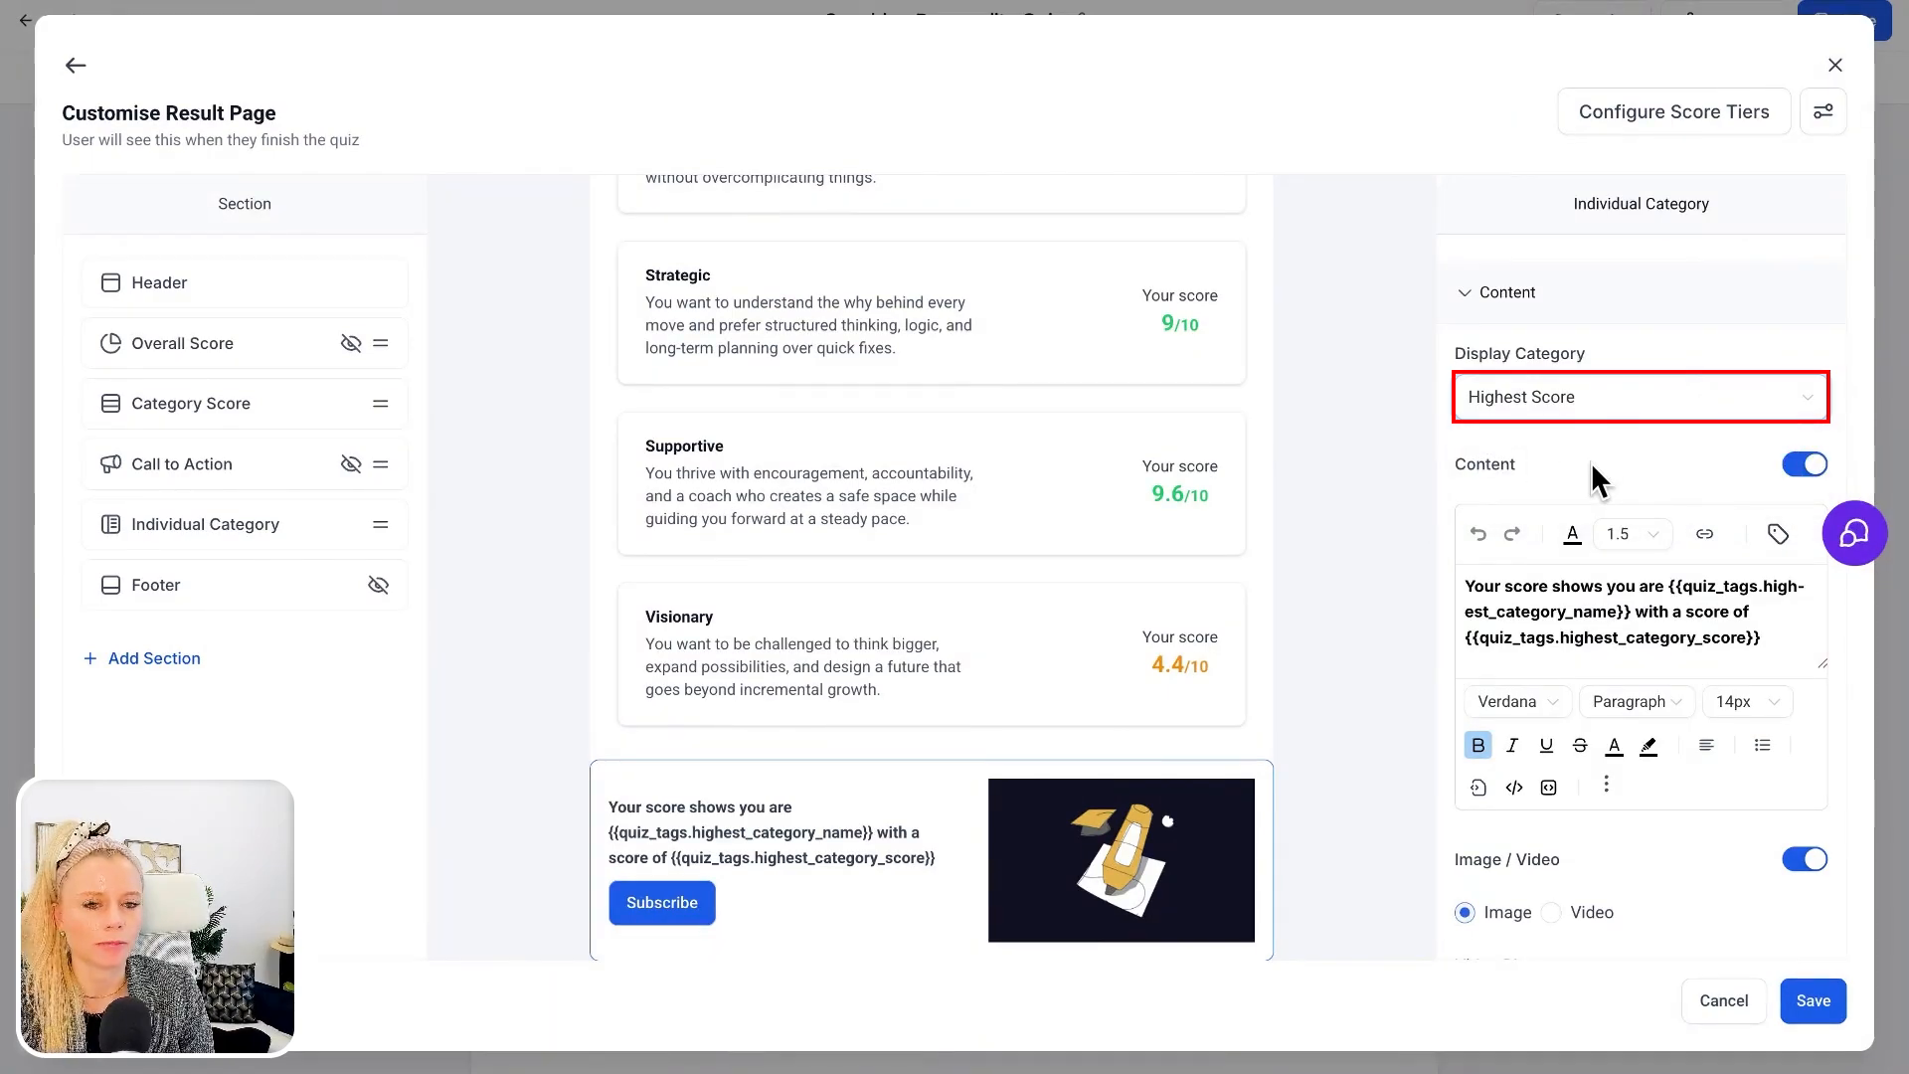
Set the Individual Category section's button text to "Book your first coaching call"
scroll(1591, 462, "down", 5)
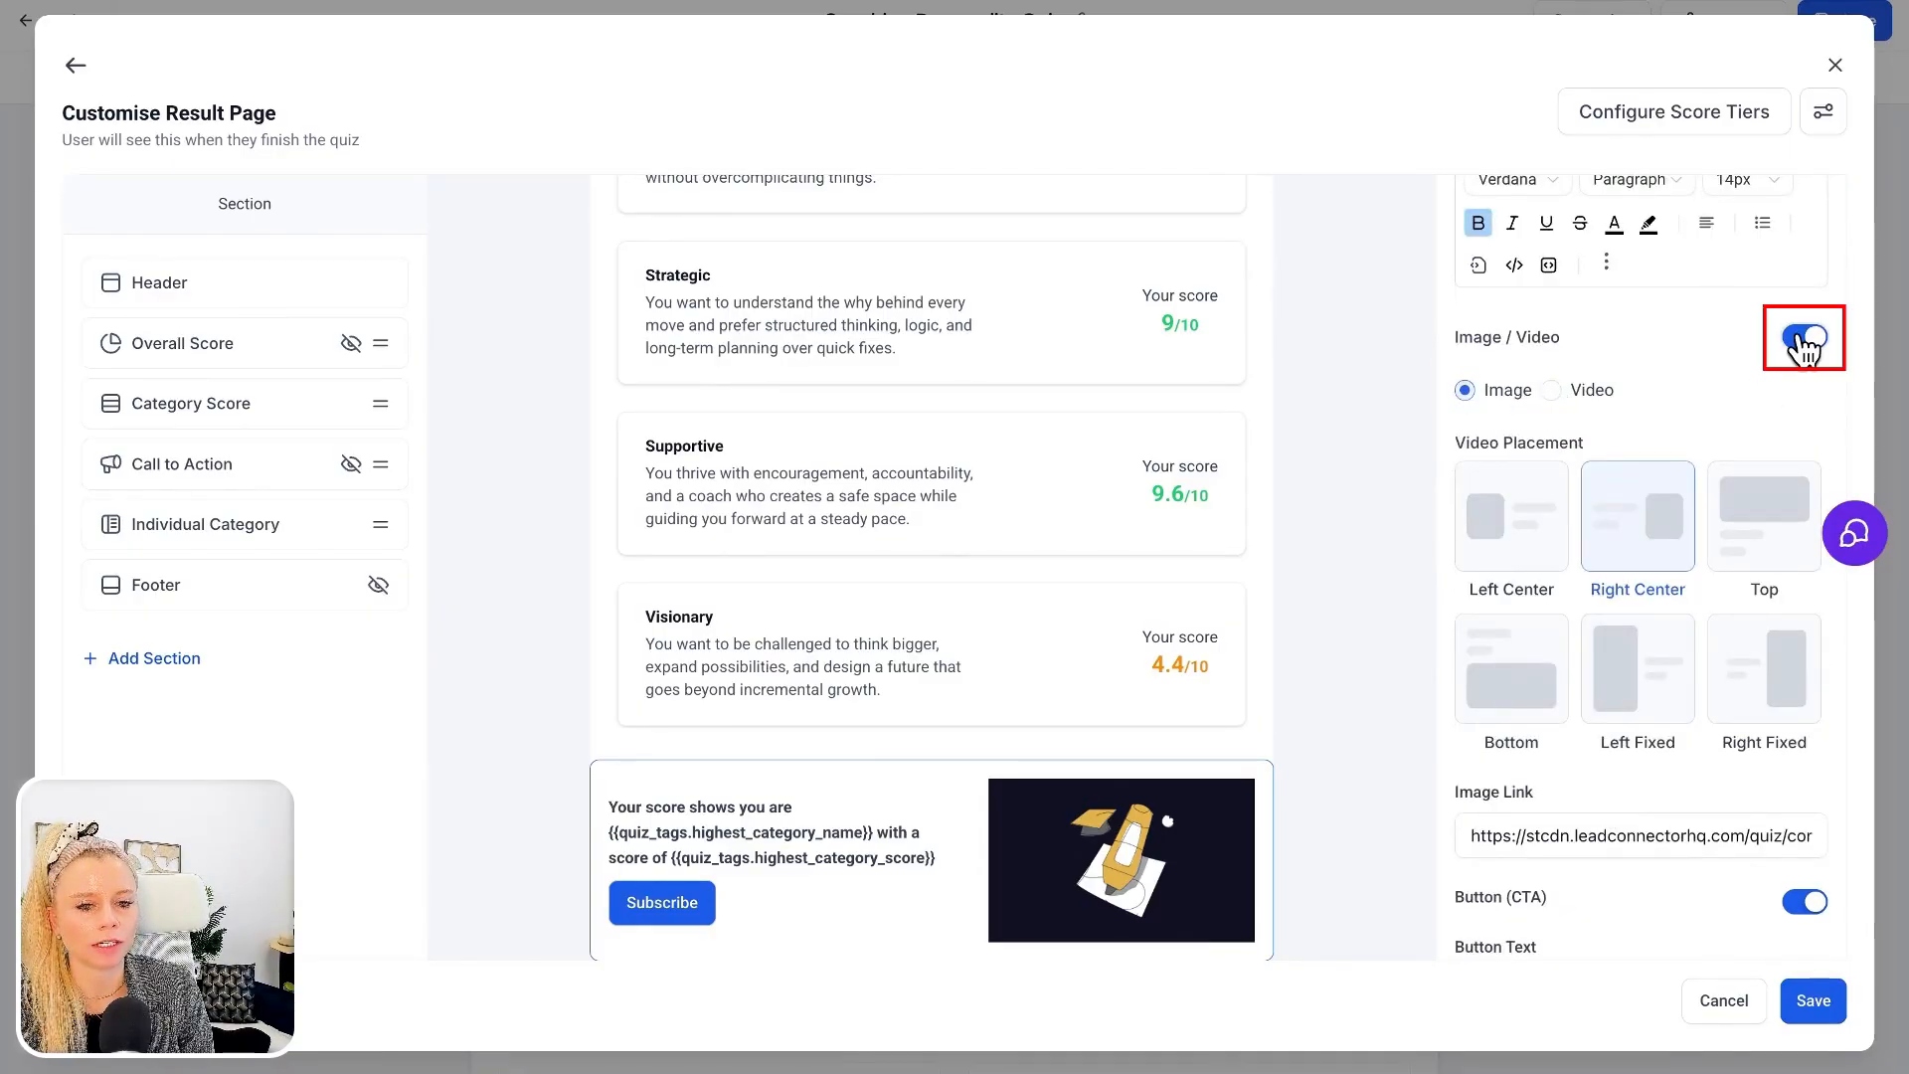
scroll(1641, 418, "down", 4)
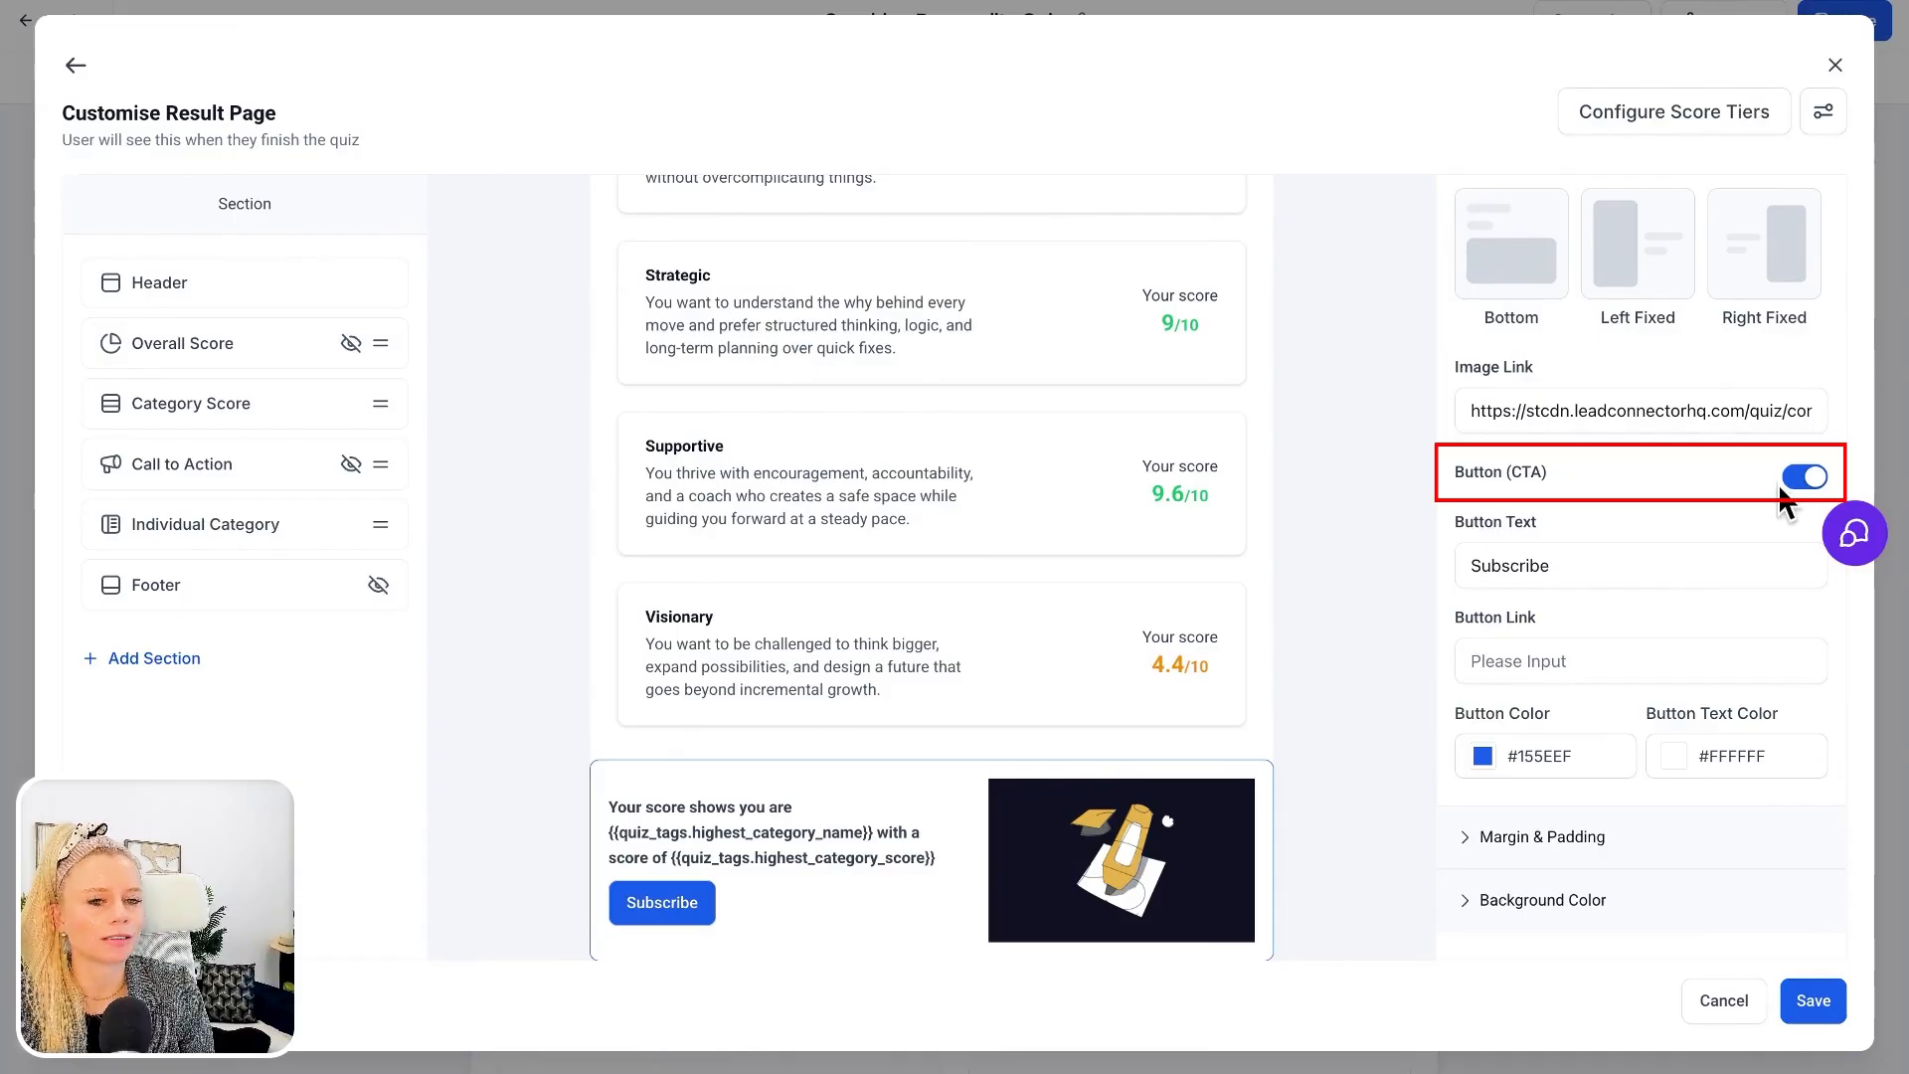
left_click(1567, 568)
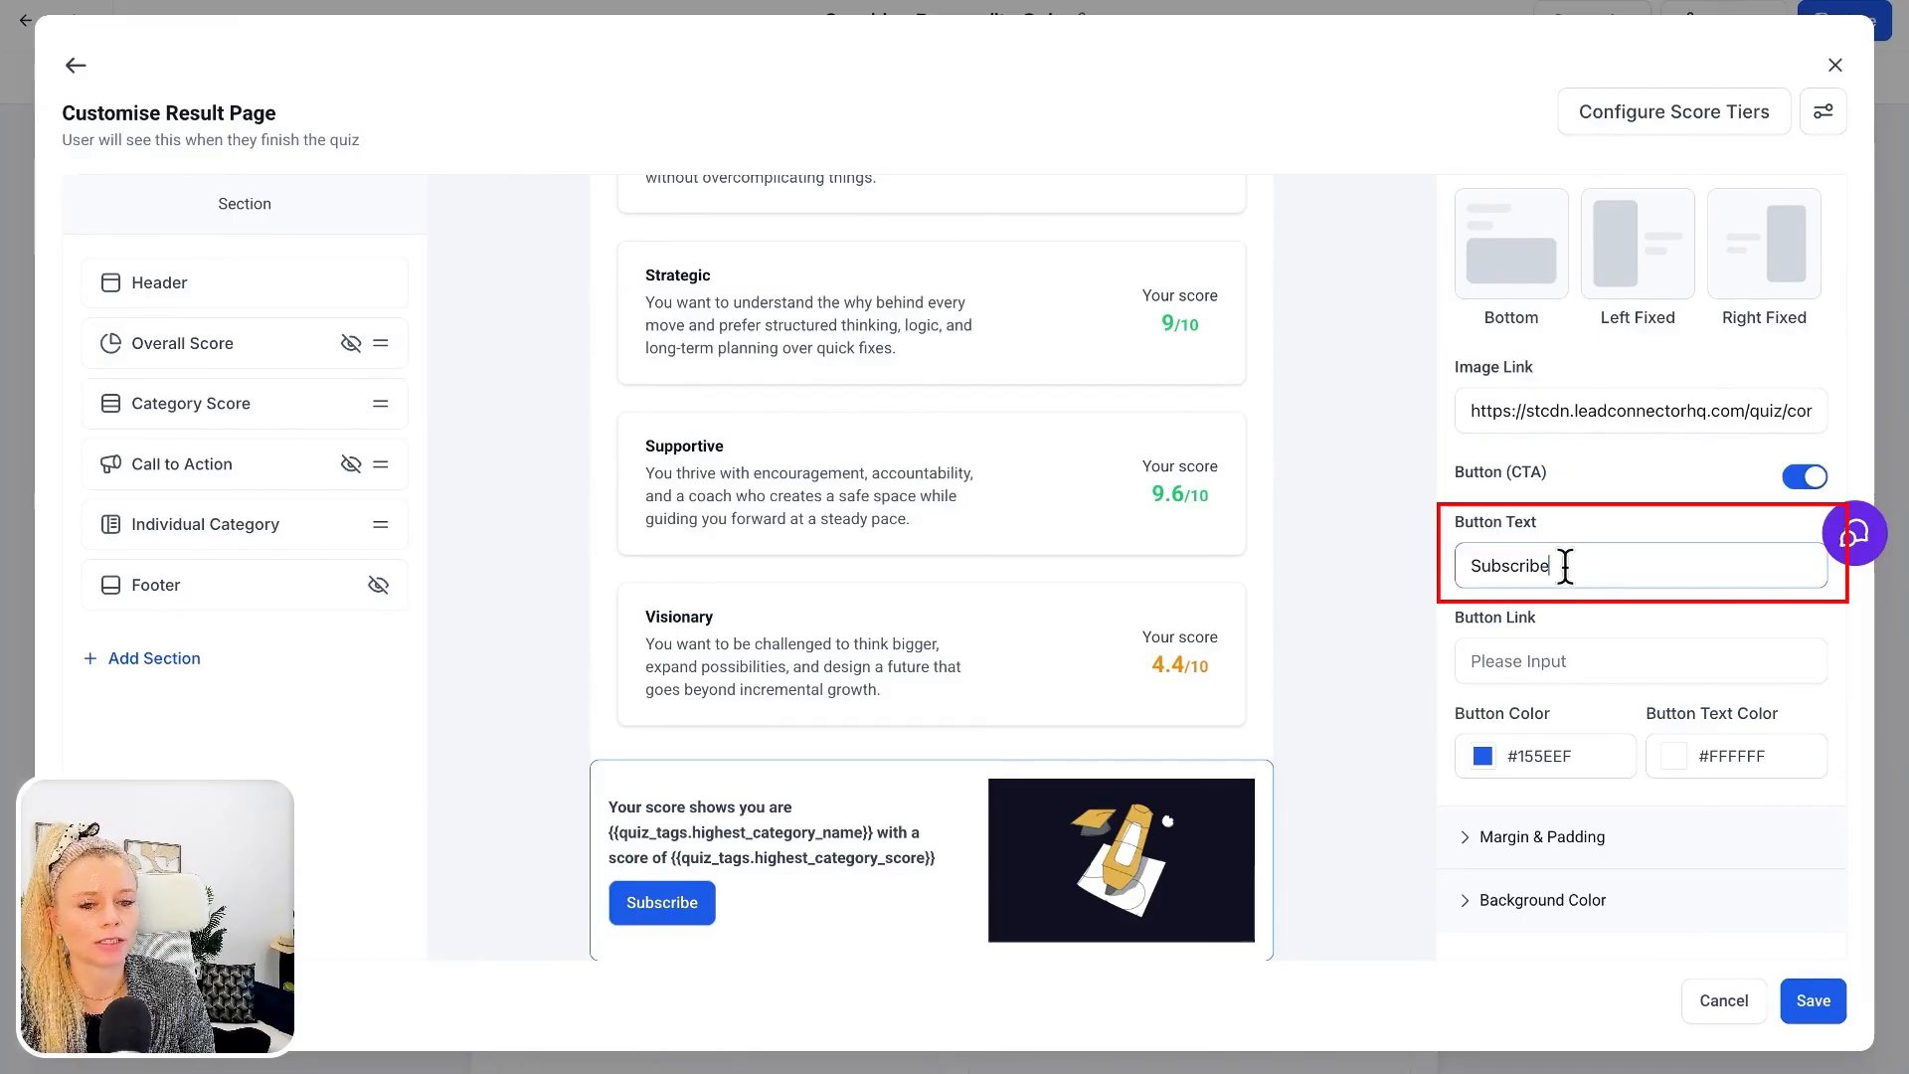
left_click_drag(1566, 568, 1458, 567)
type("Book your first coaching")
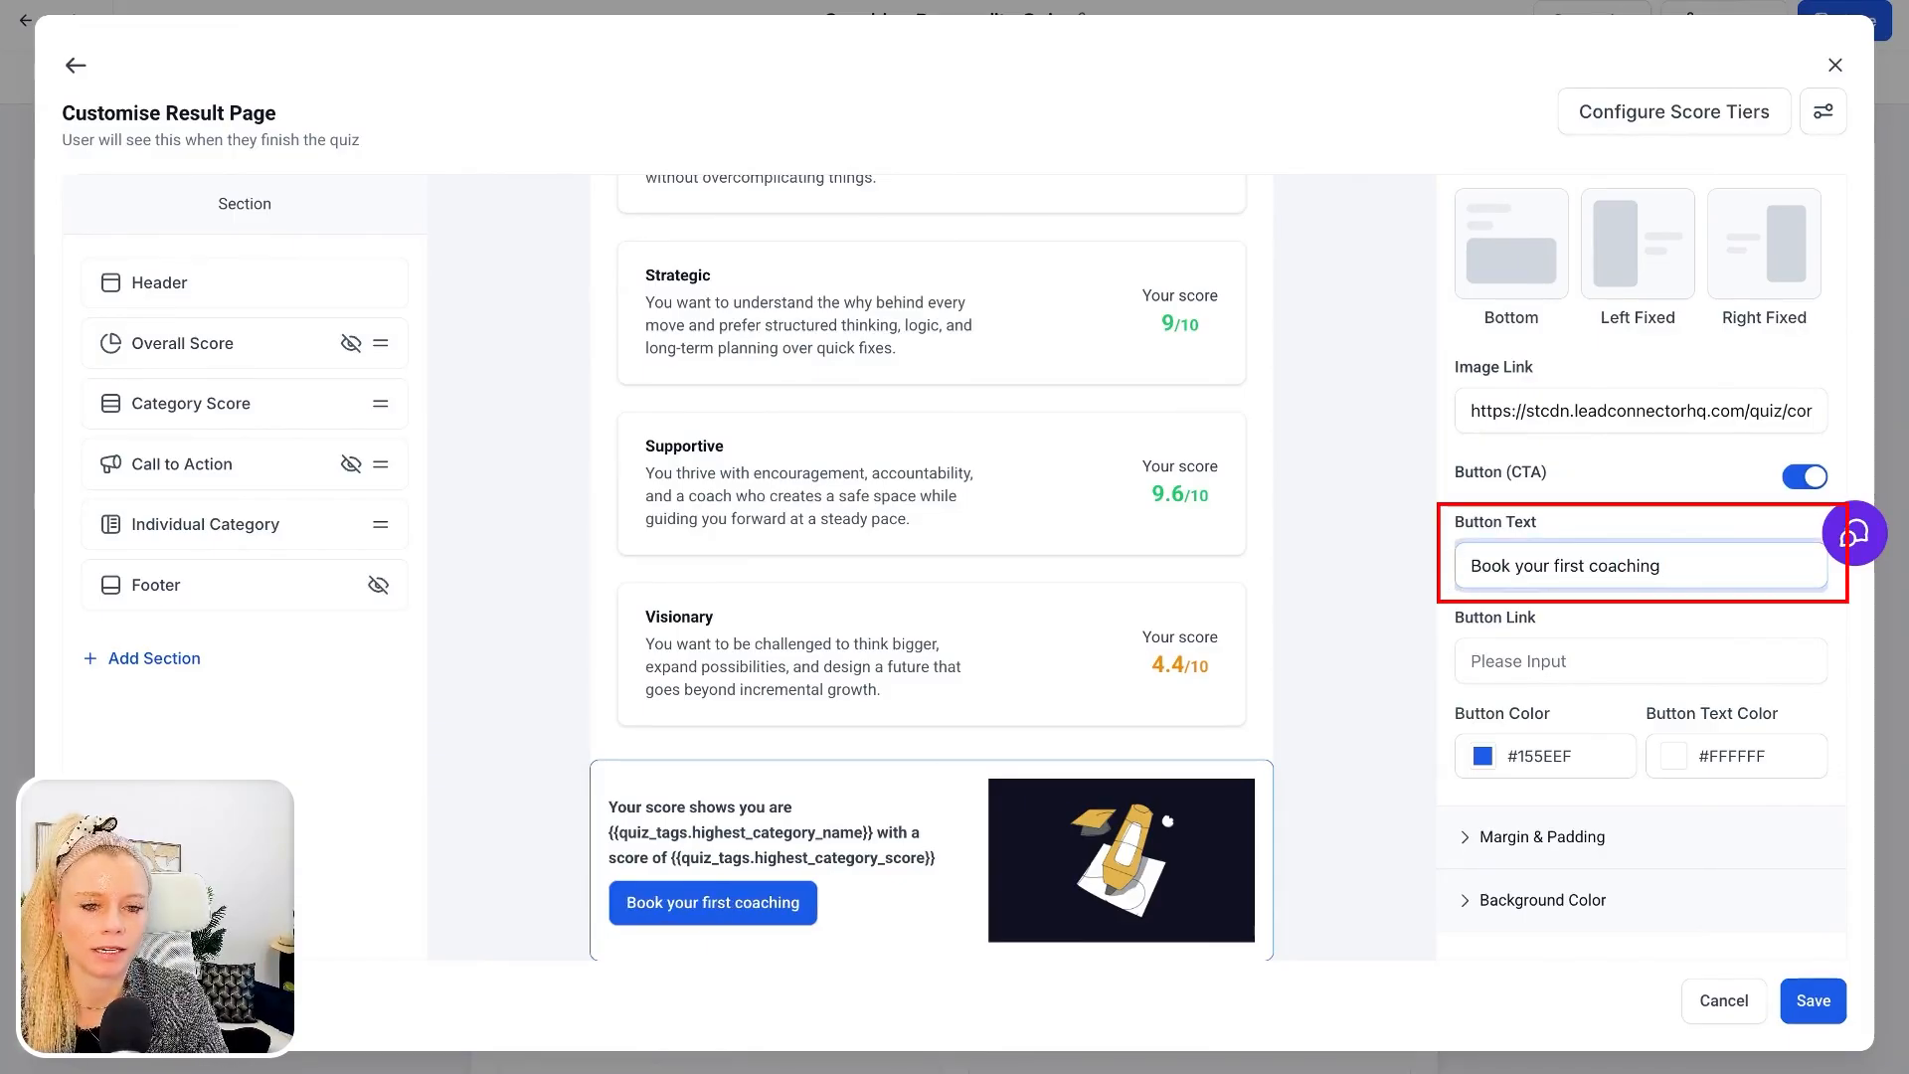
type(" call")
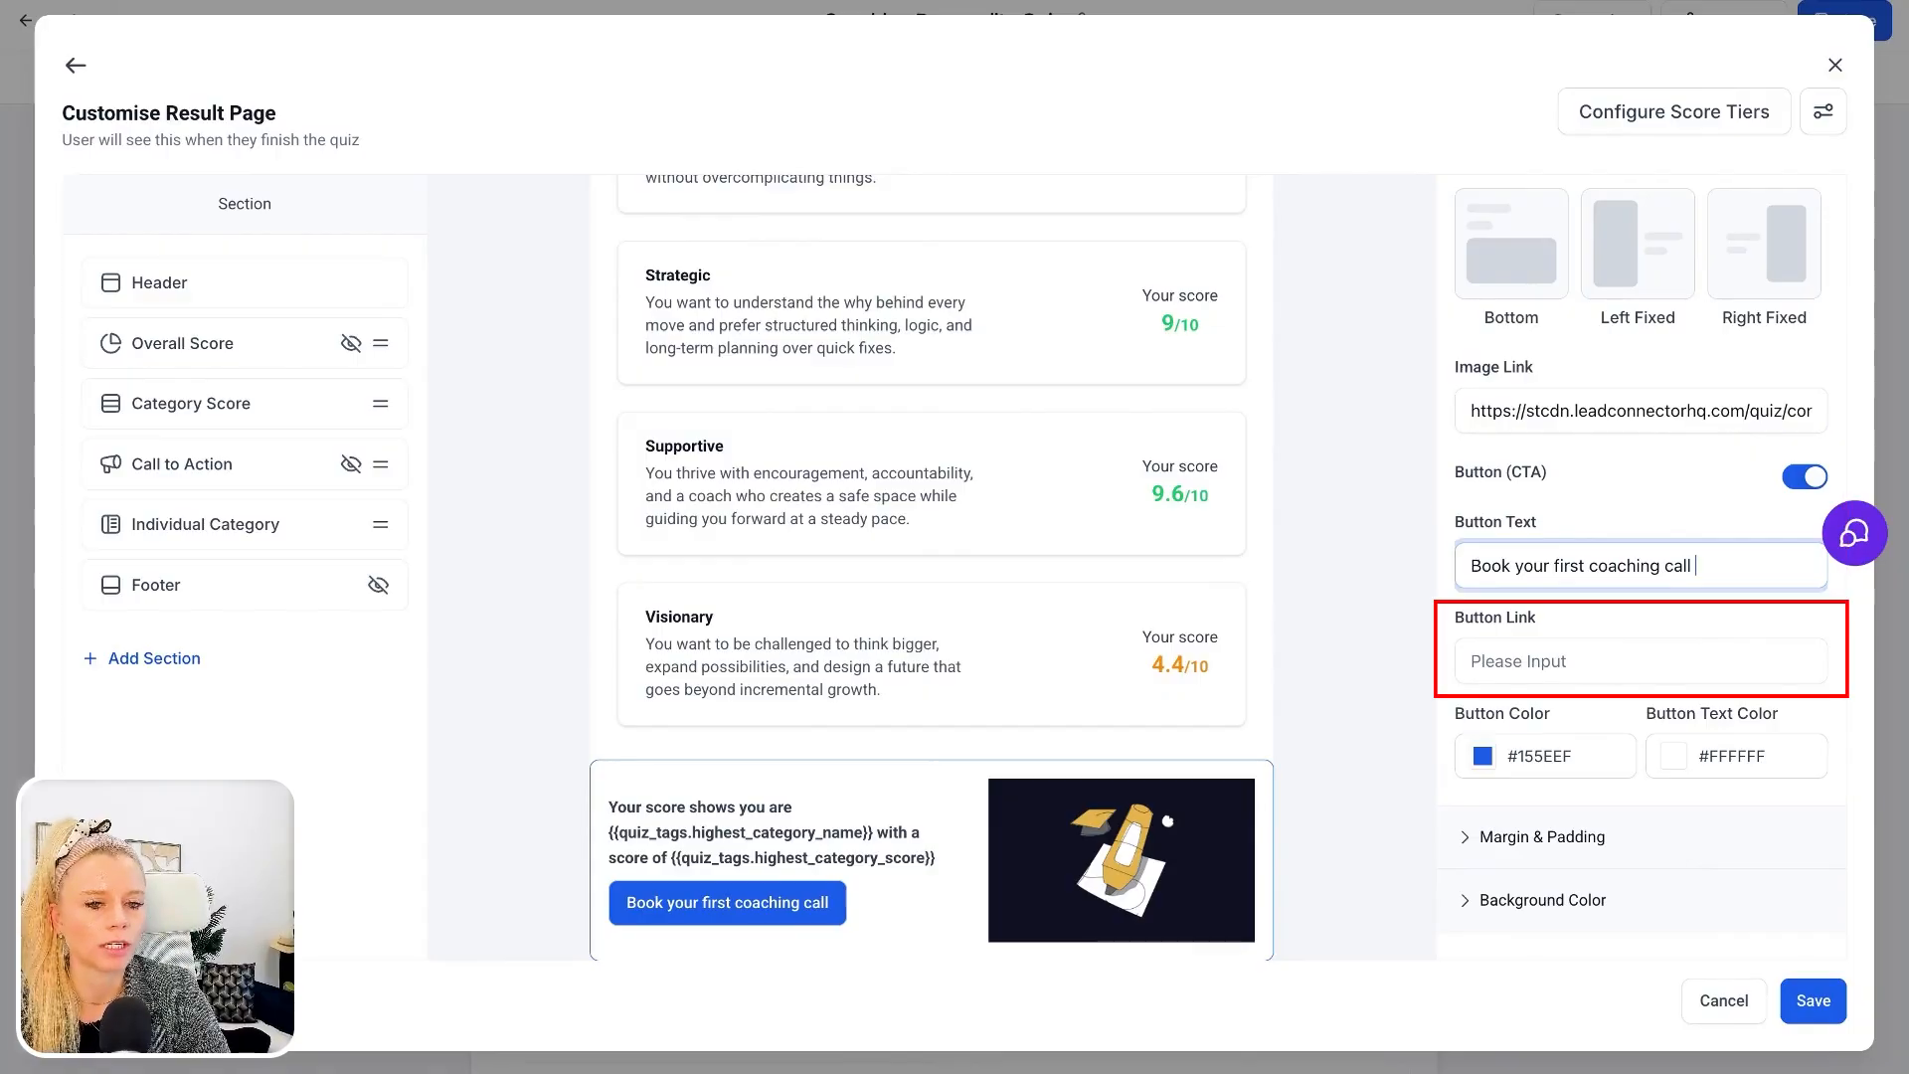
Set the coaching call button's color to magenta #EF15CEFF and save the result page
left_click(1568, 661)
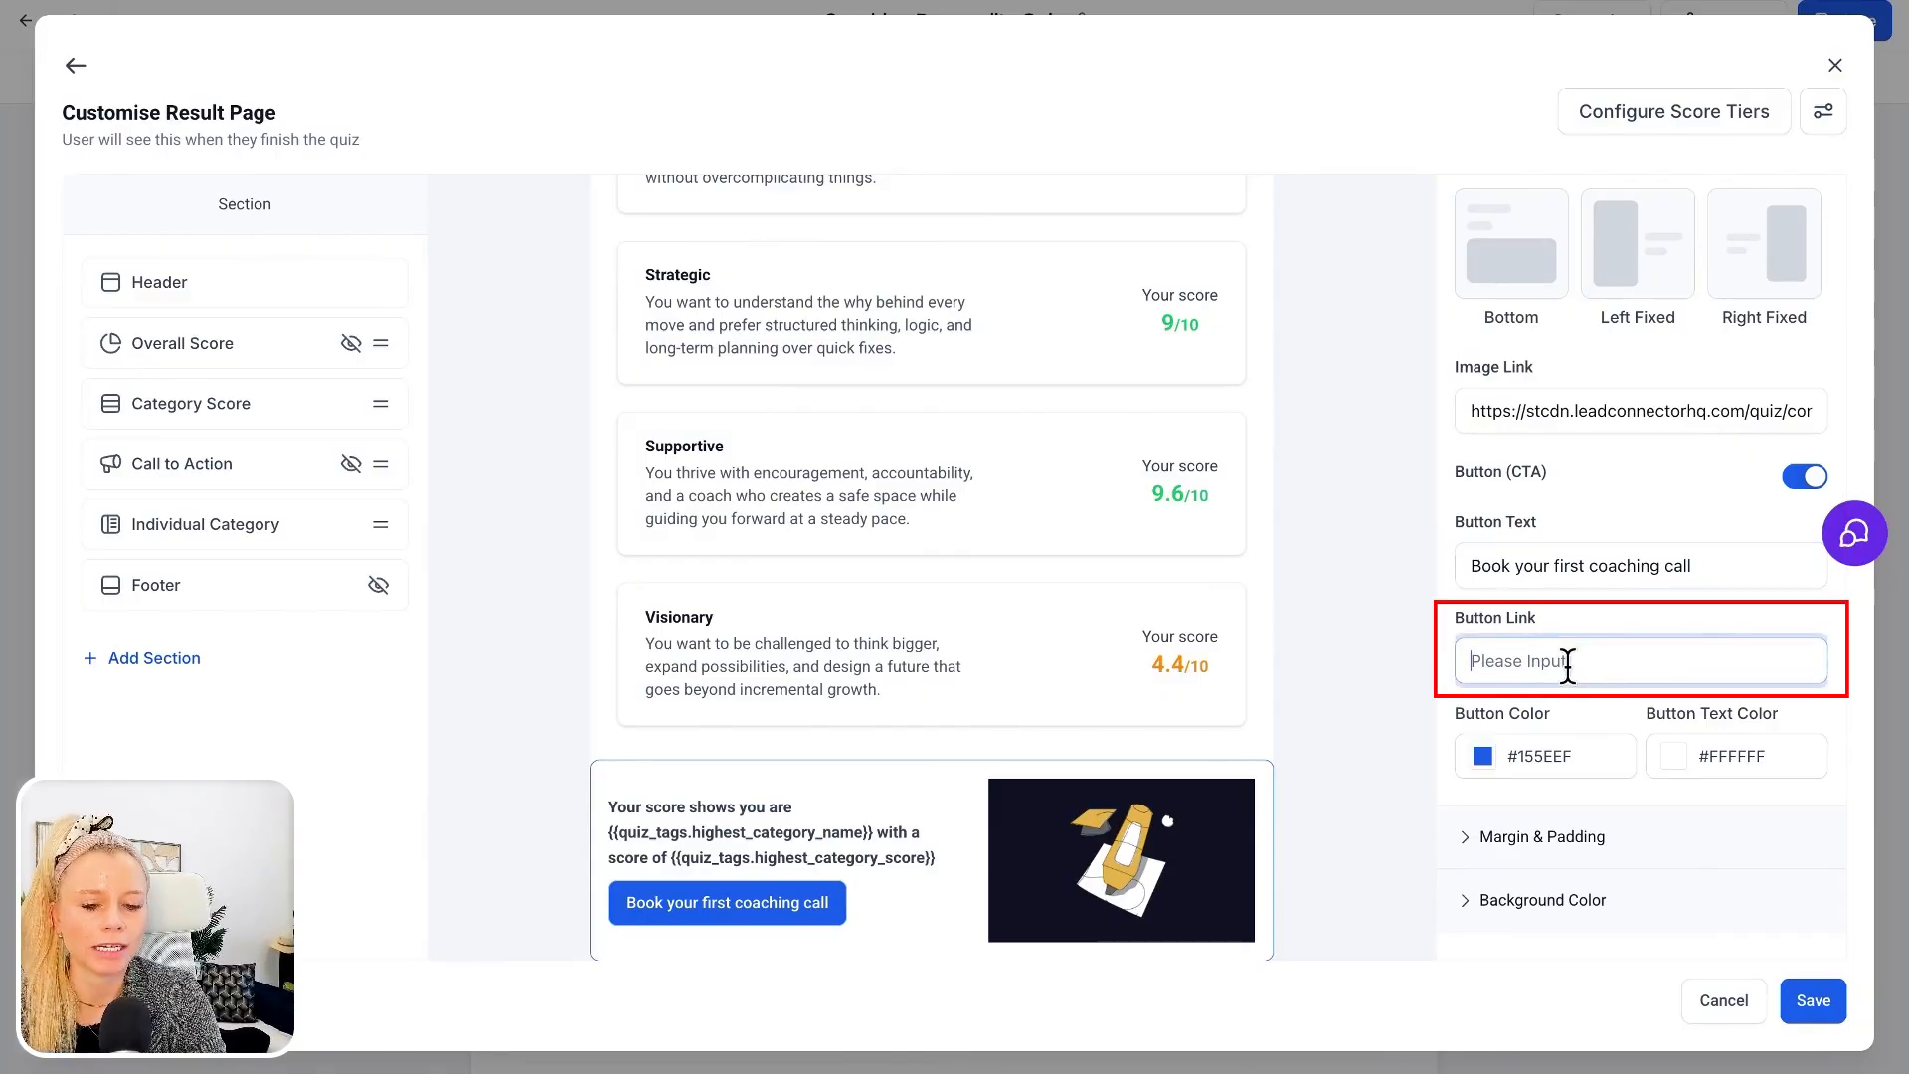
type("cal")
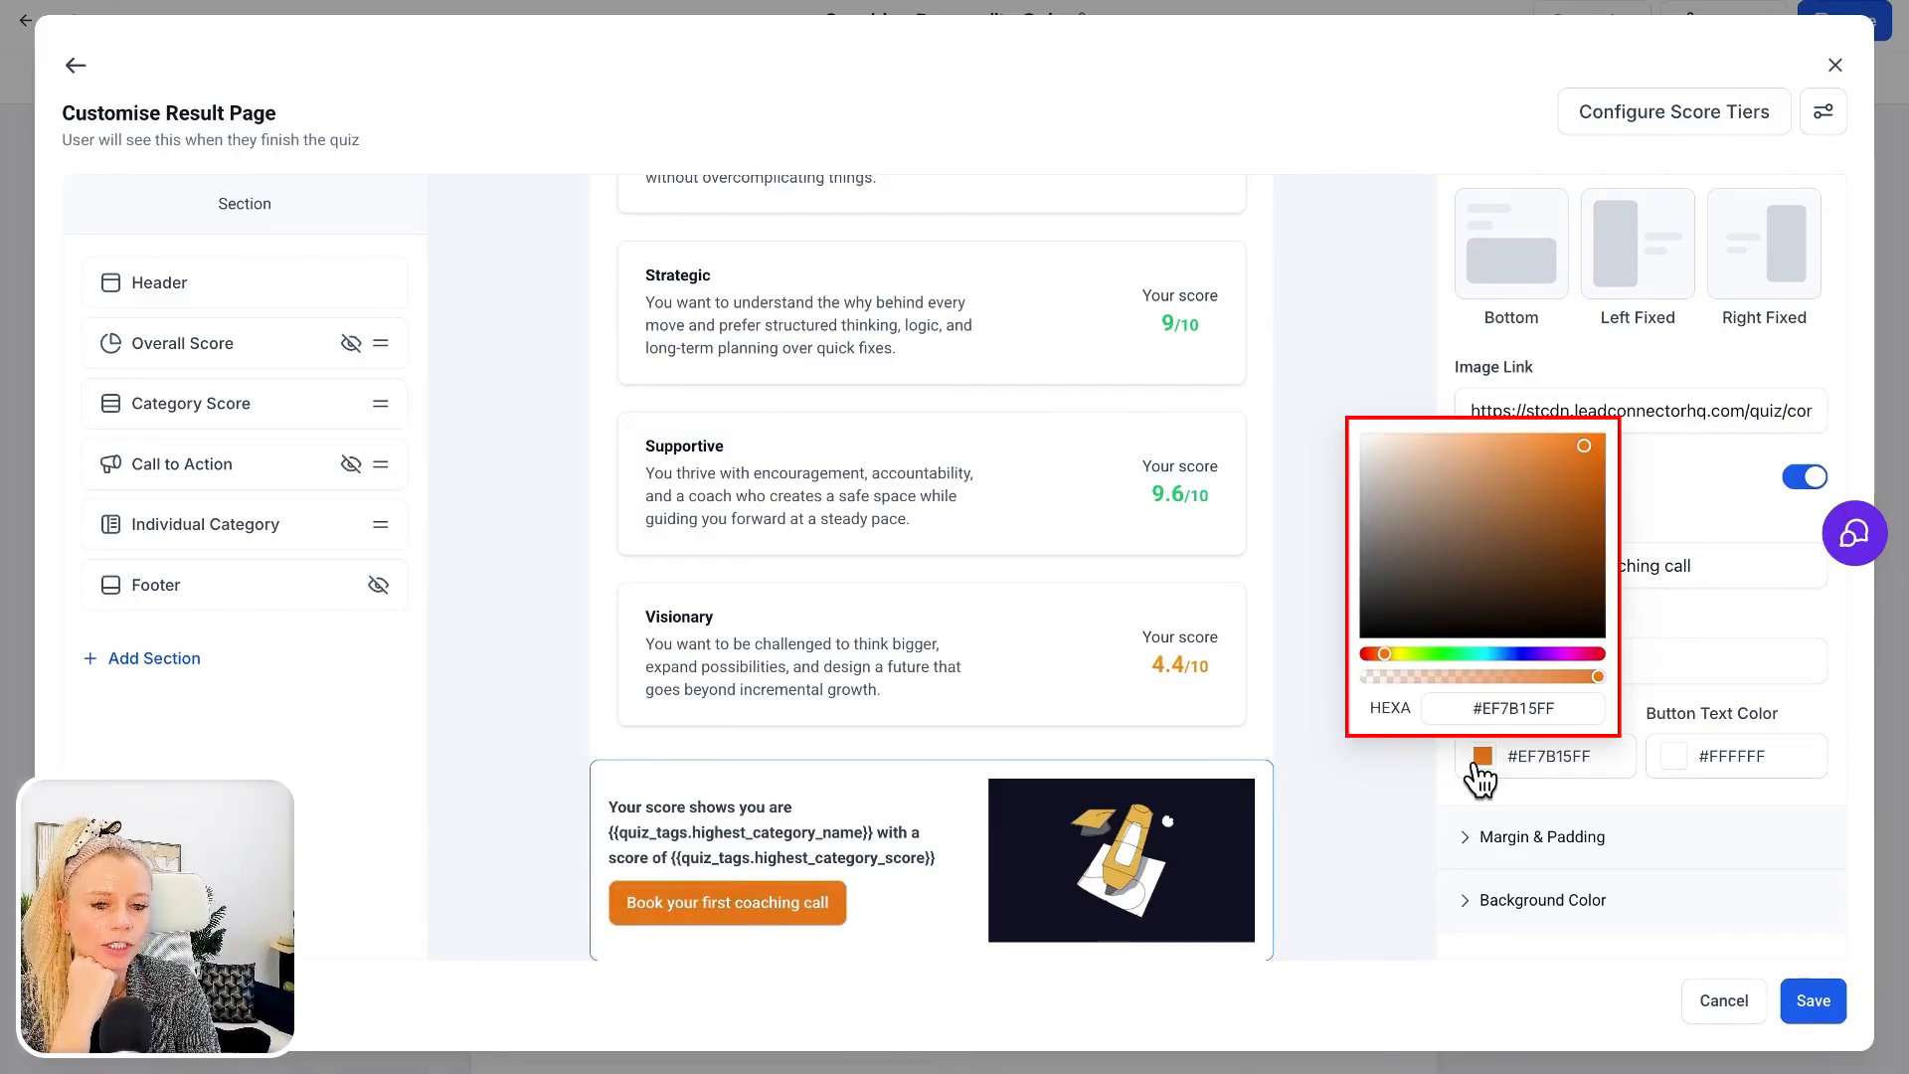
left_click(1567, 653)
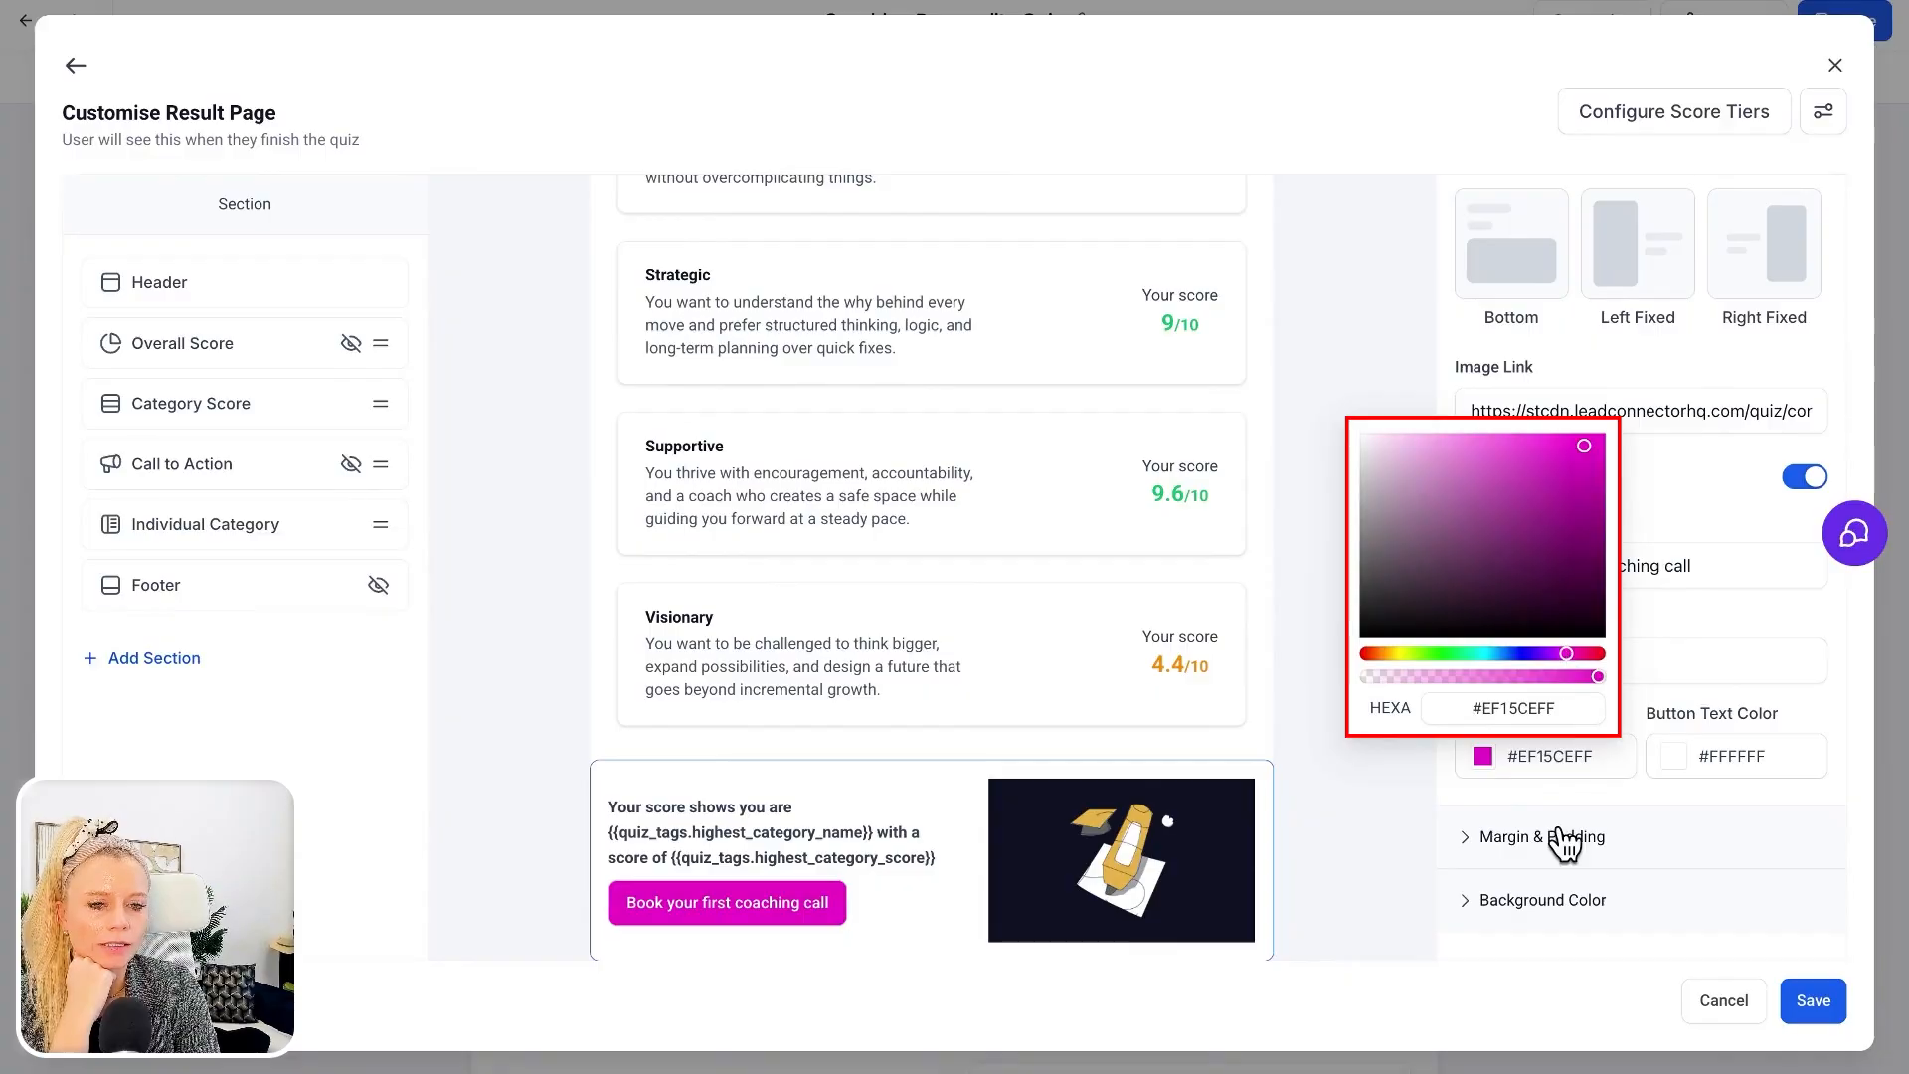
left_click(1837, 873)
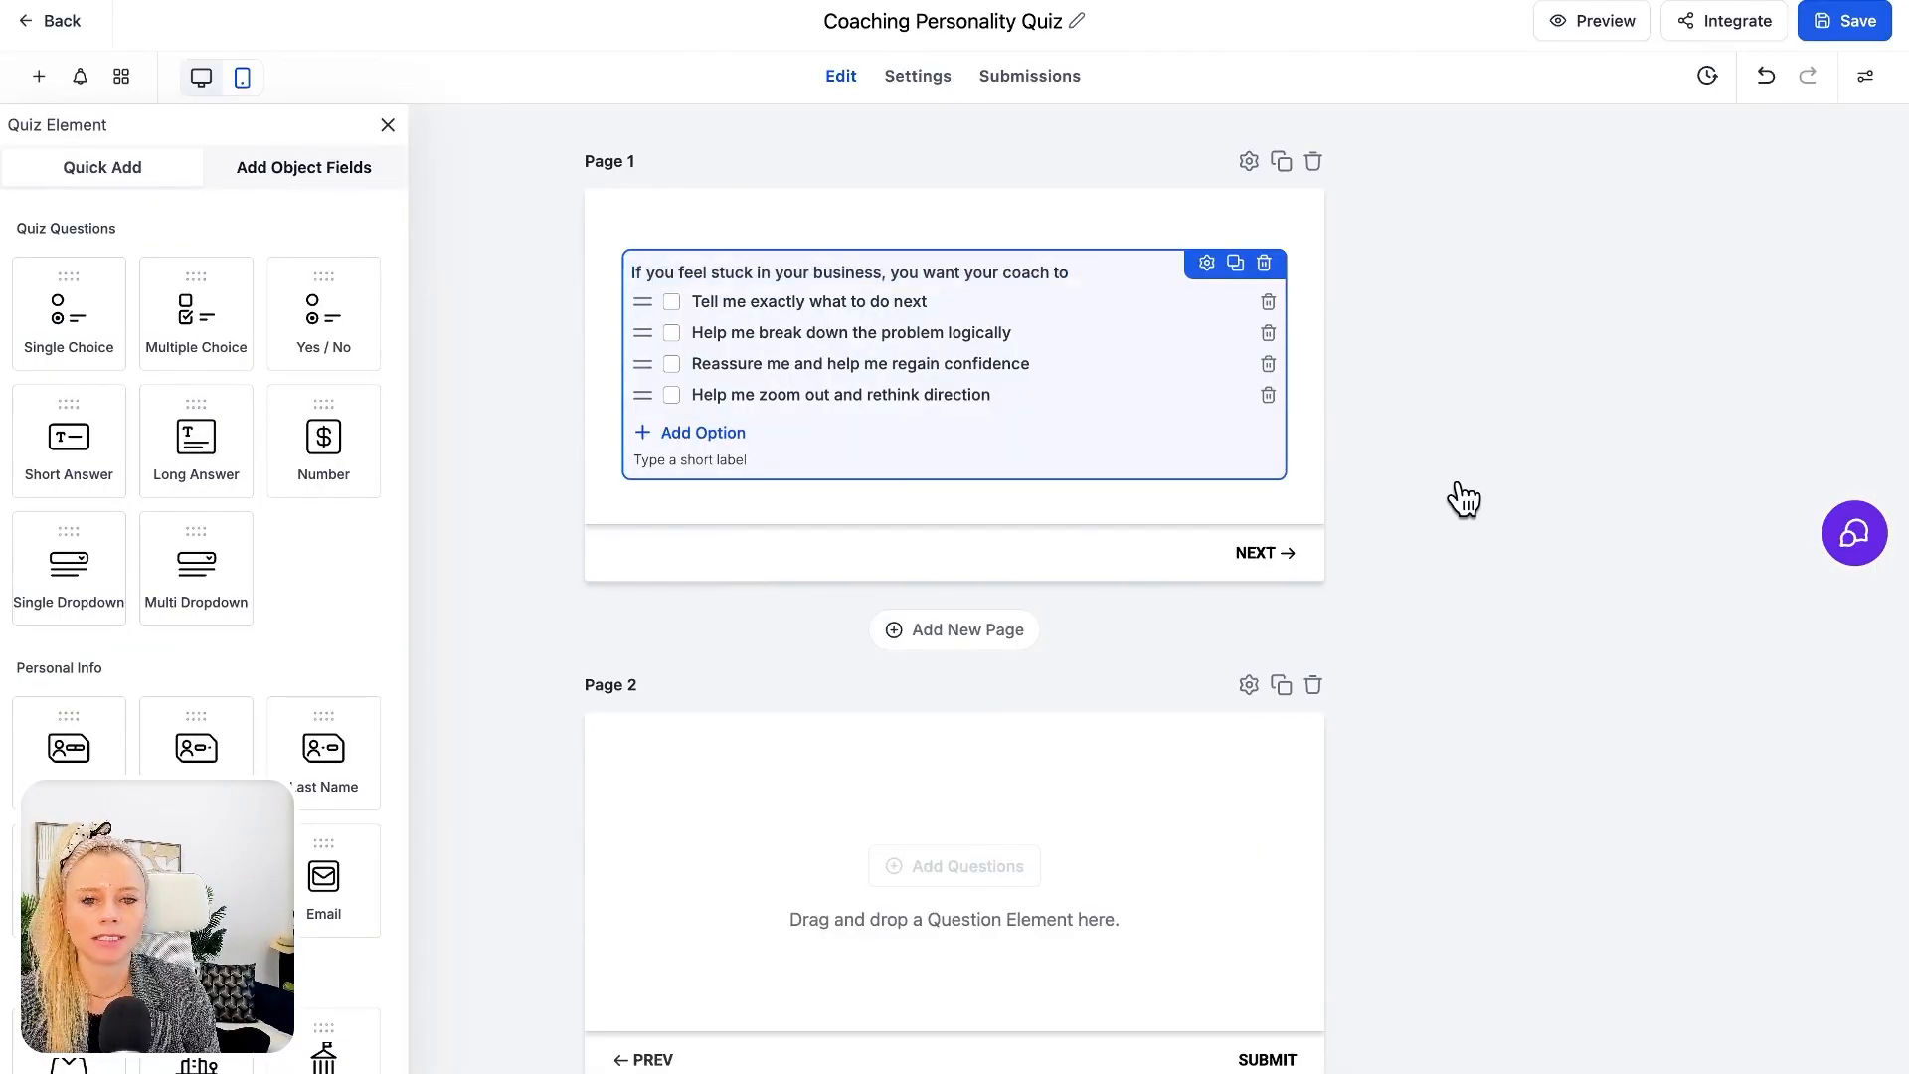
Add a second quiz page with a Multiple Choice question reading "What would make coaching NOT work for you?"
left_click(1453, 498)
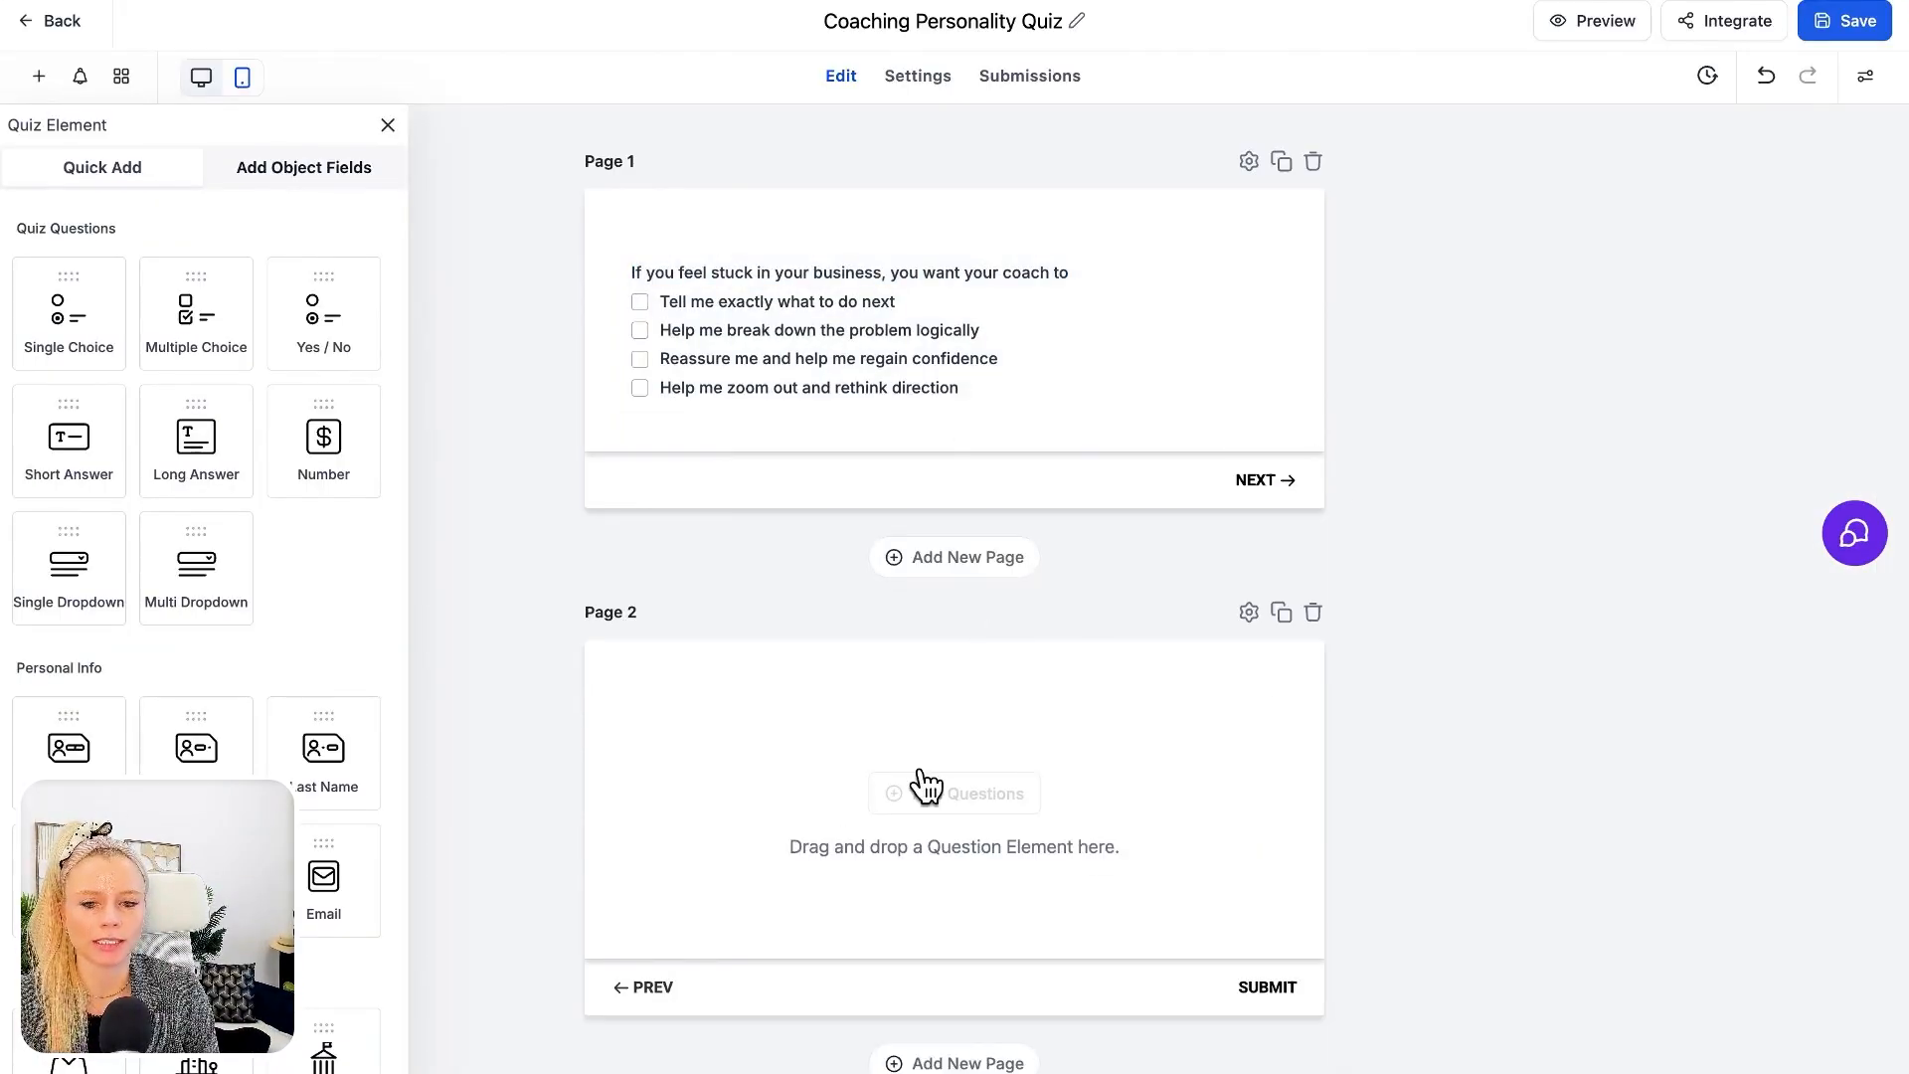
left_click_drag(194, 312, 836, 771)
type("What would make coaching NOT work for you?")
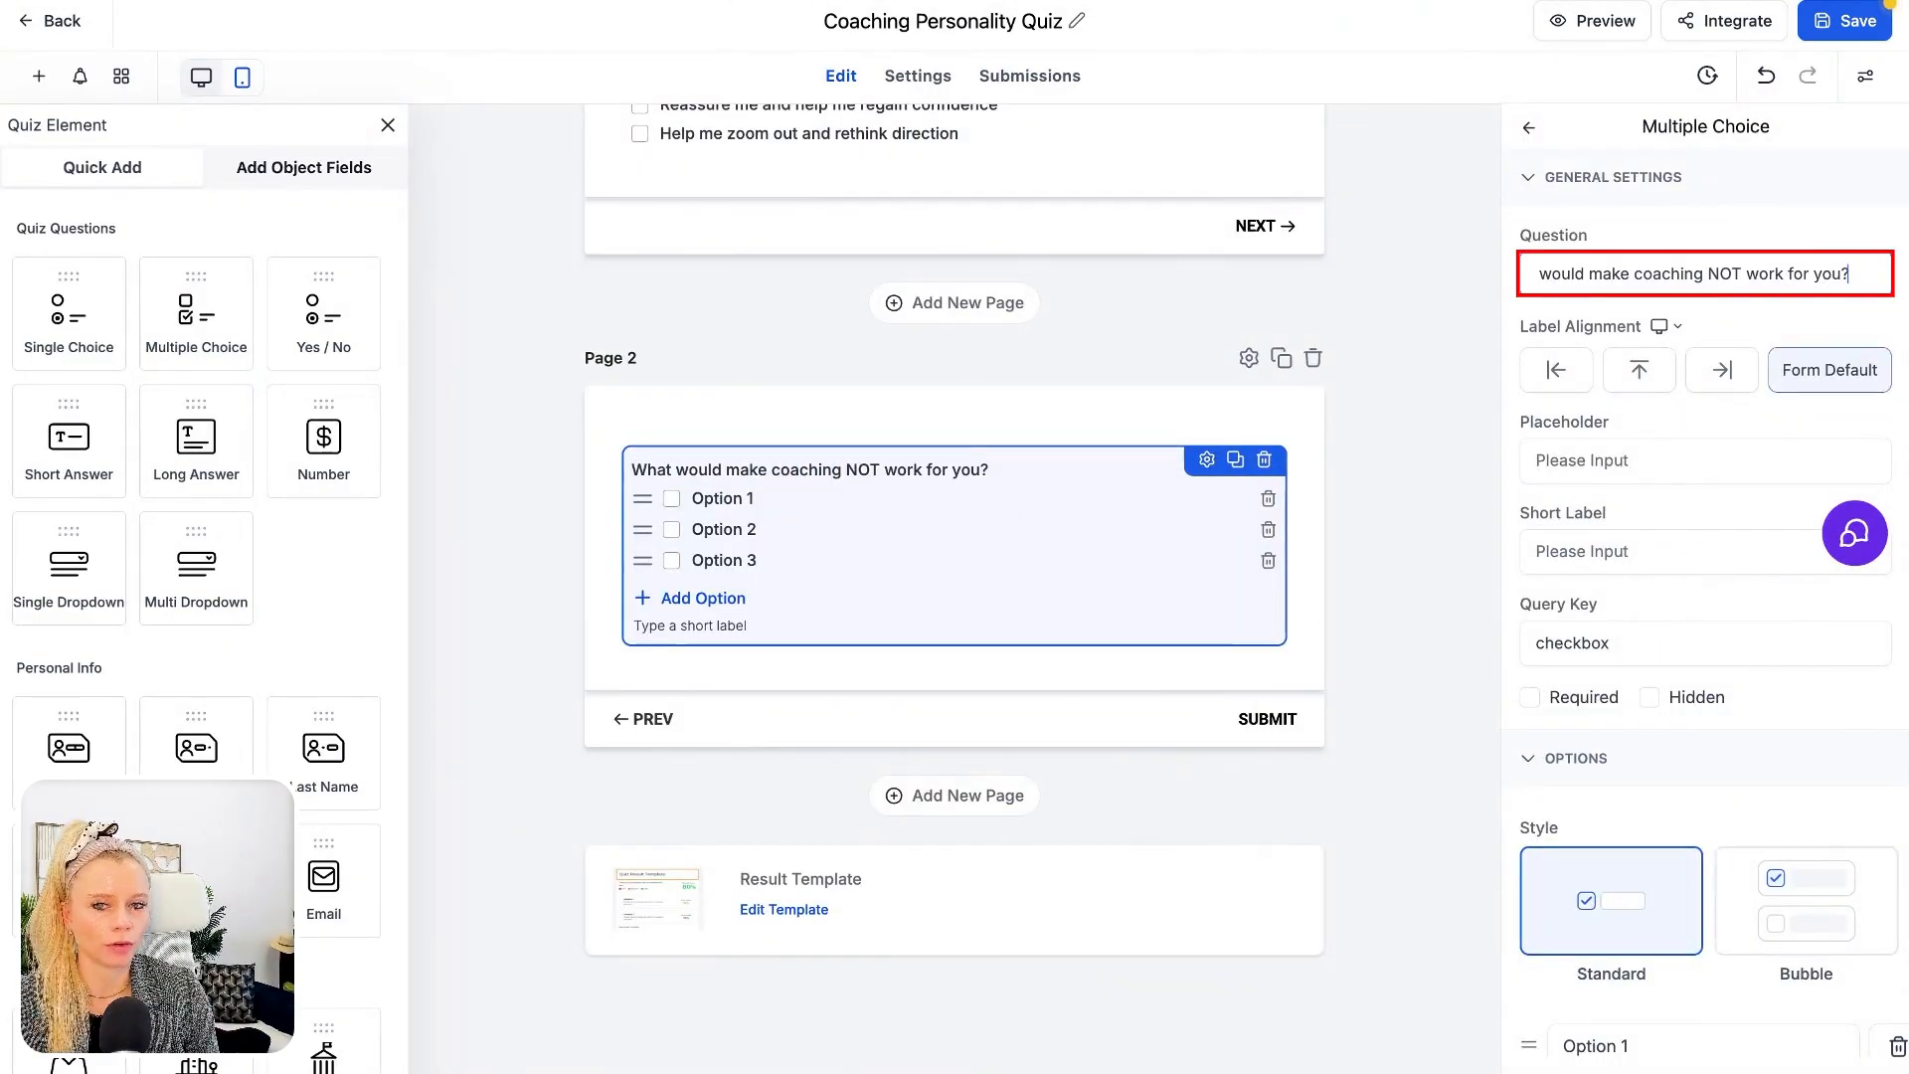
Set the first option to "Too much discussion without decisions" with category Directive and score 1
double_click(713, 498)
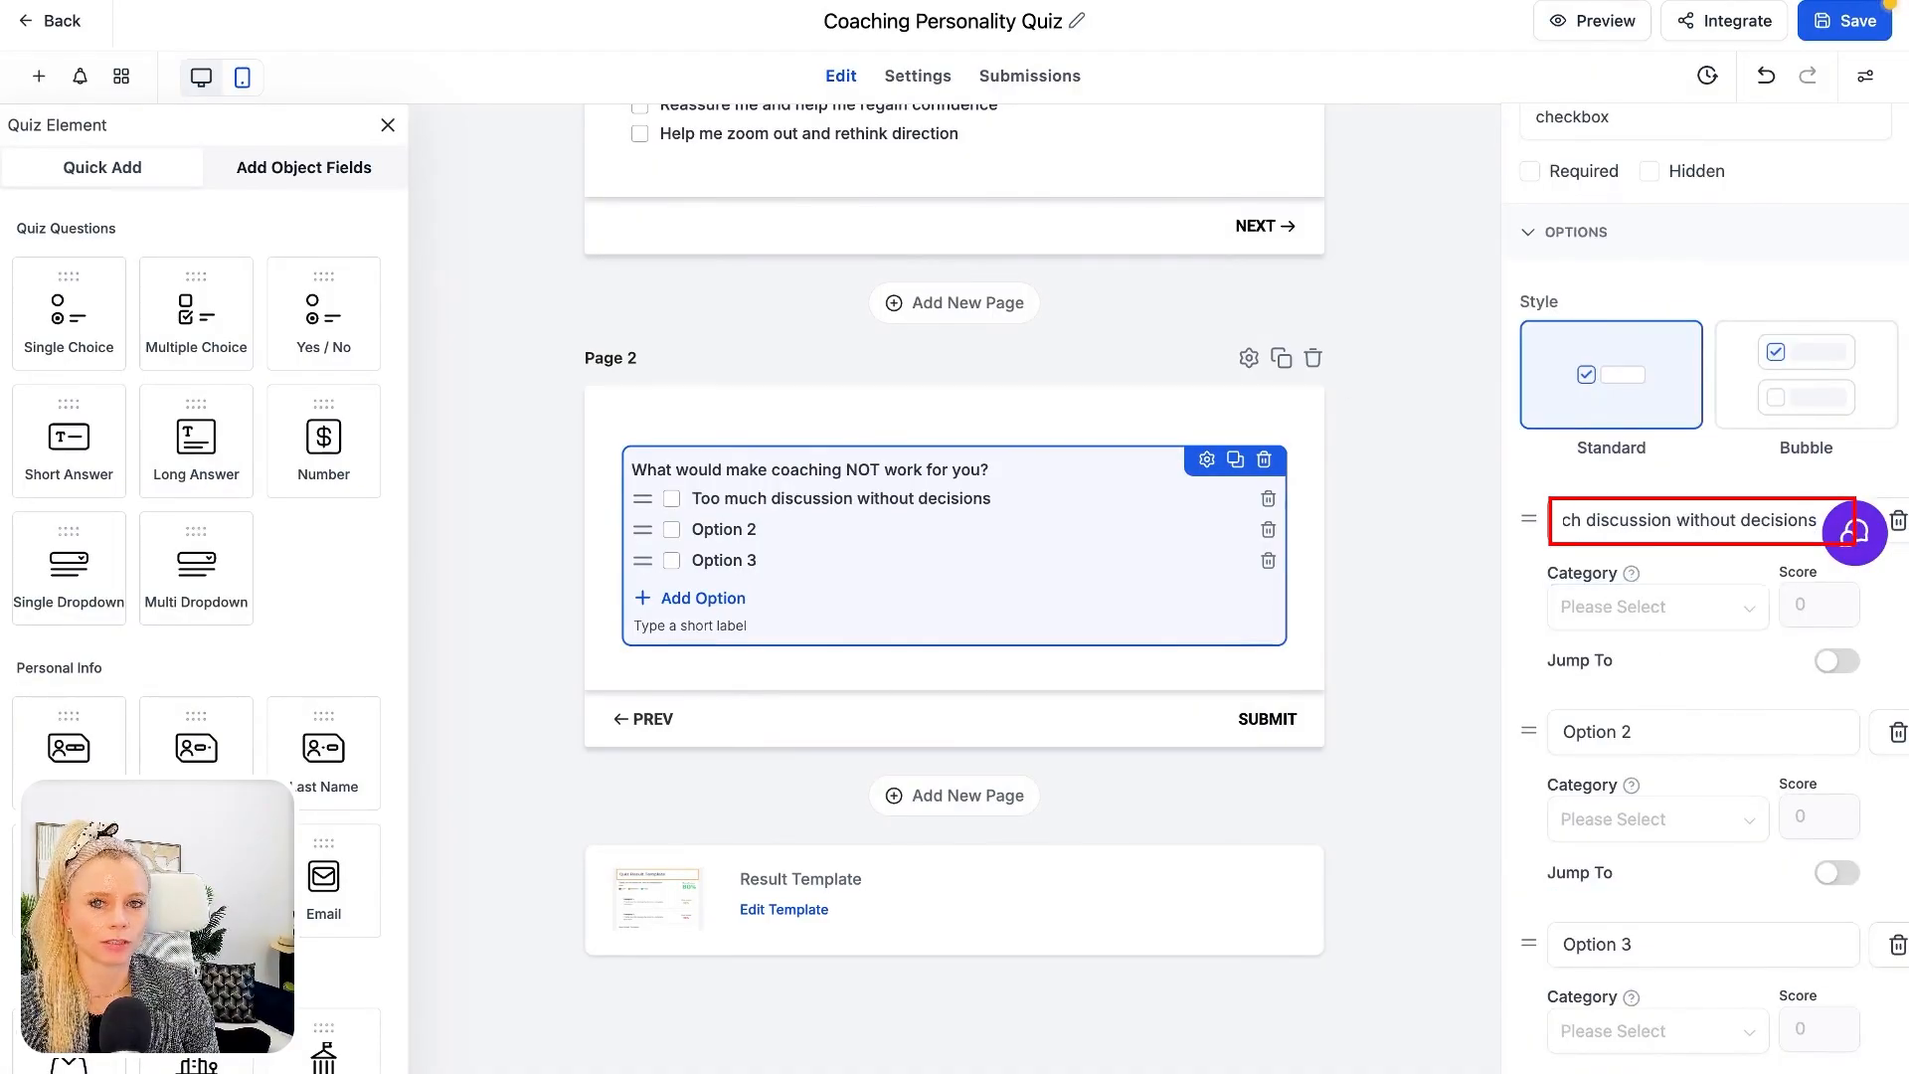
left_click(1662, 614)
left_click(1623, 699)
left_click(1816, 605)
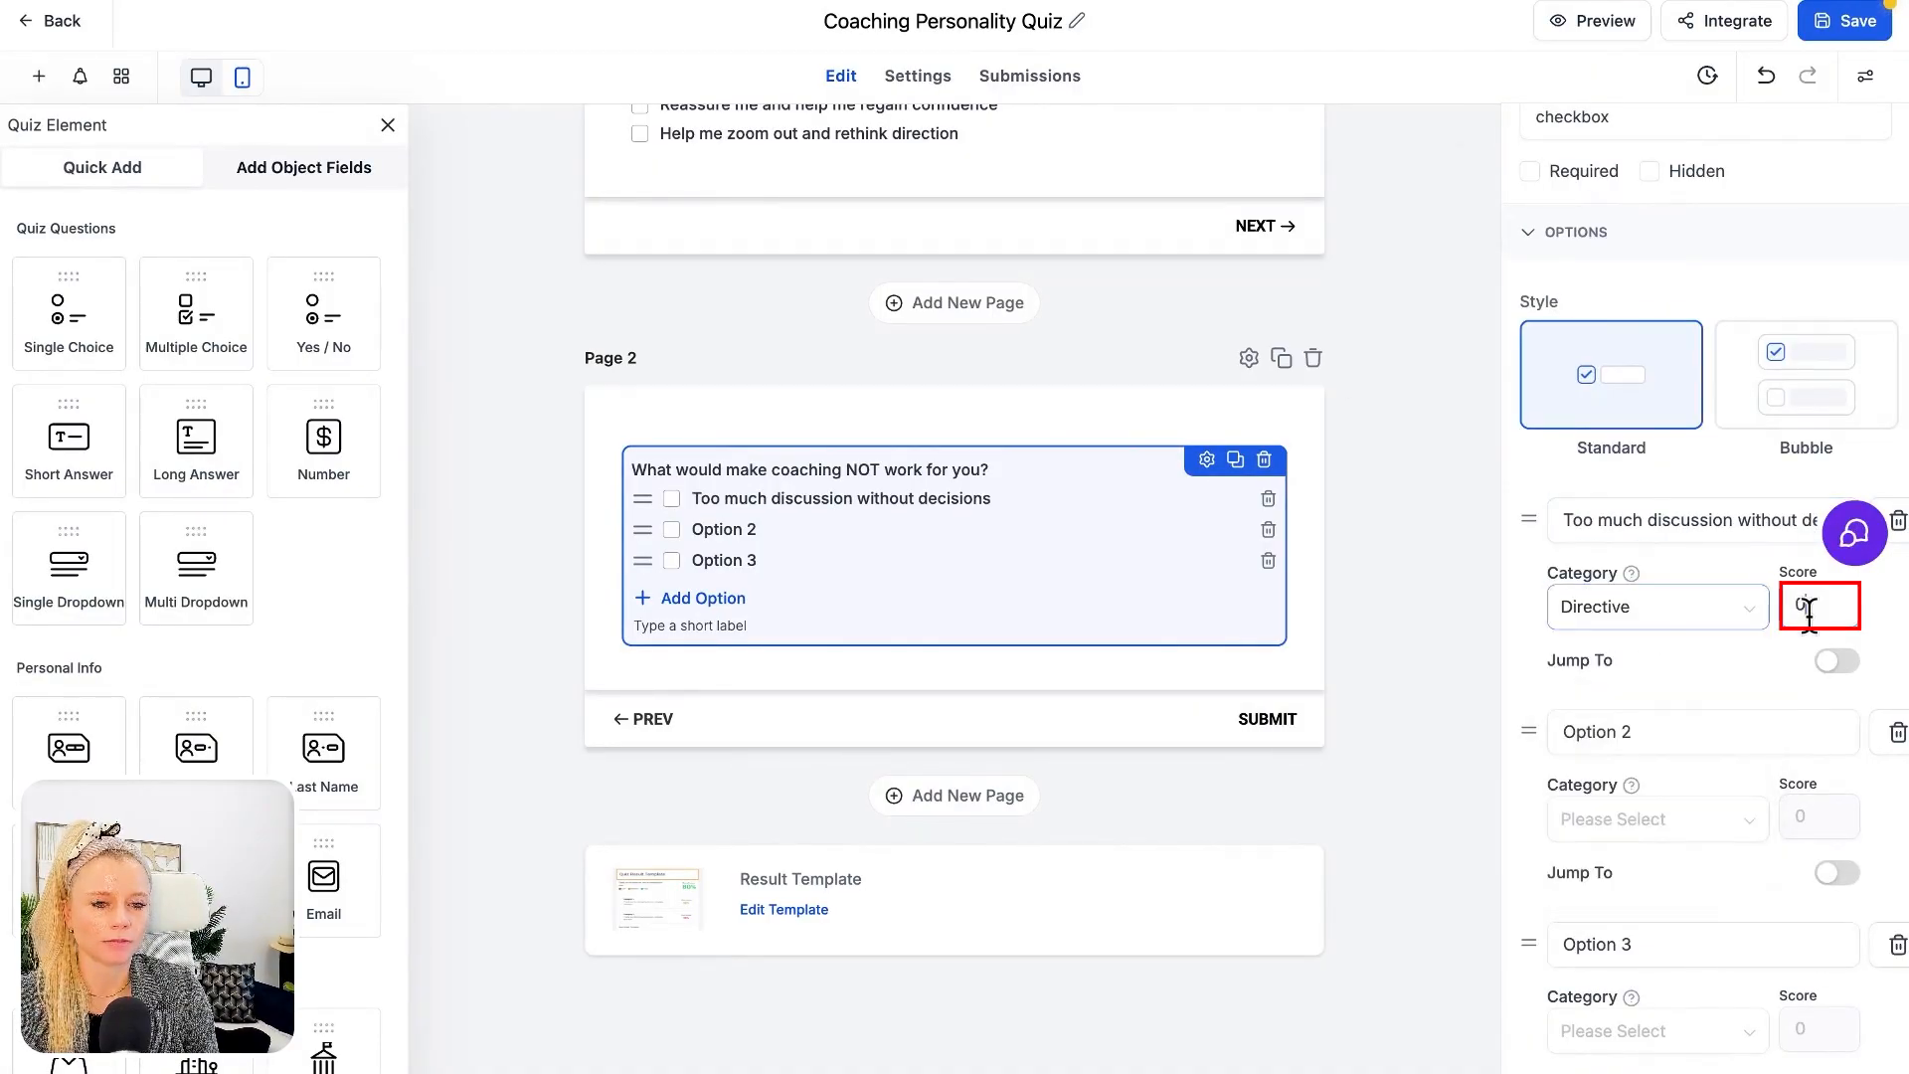
type("1")
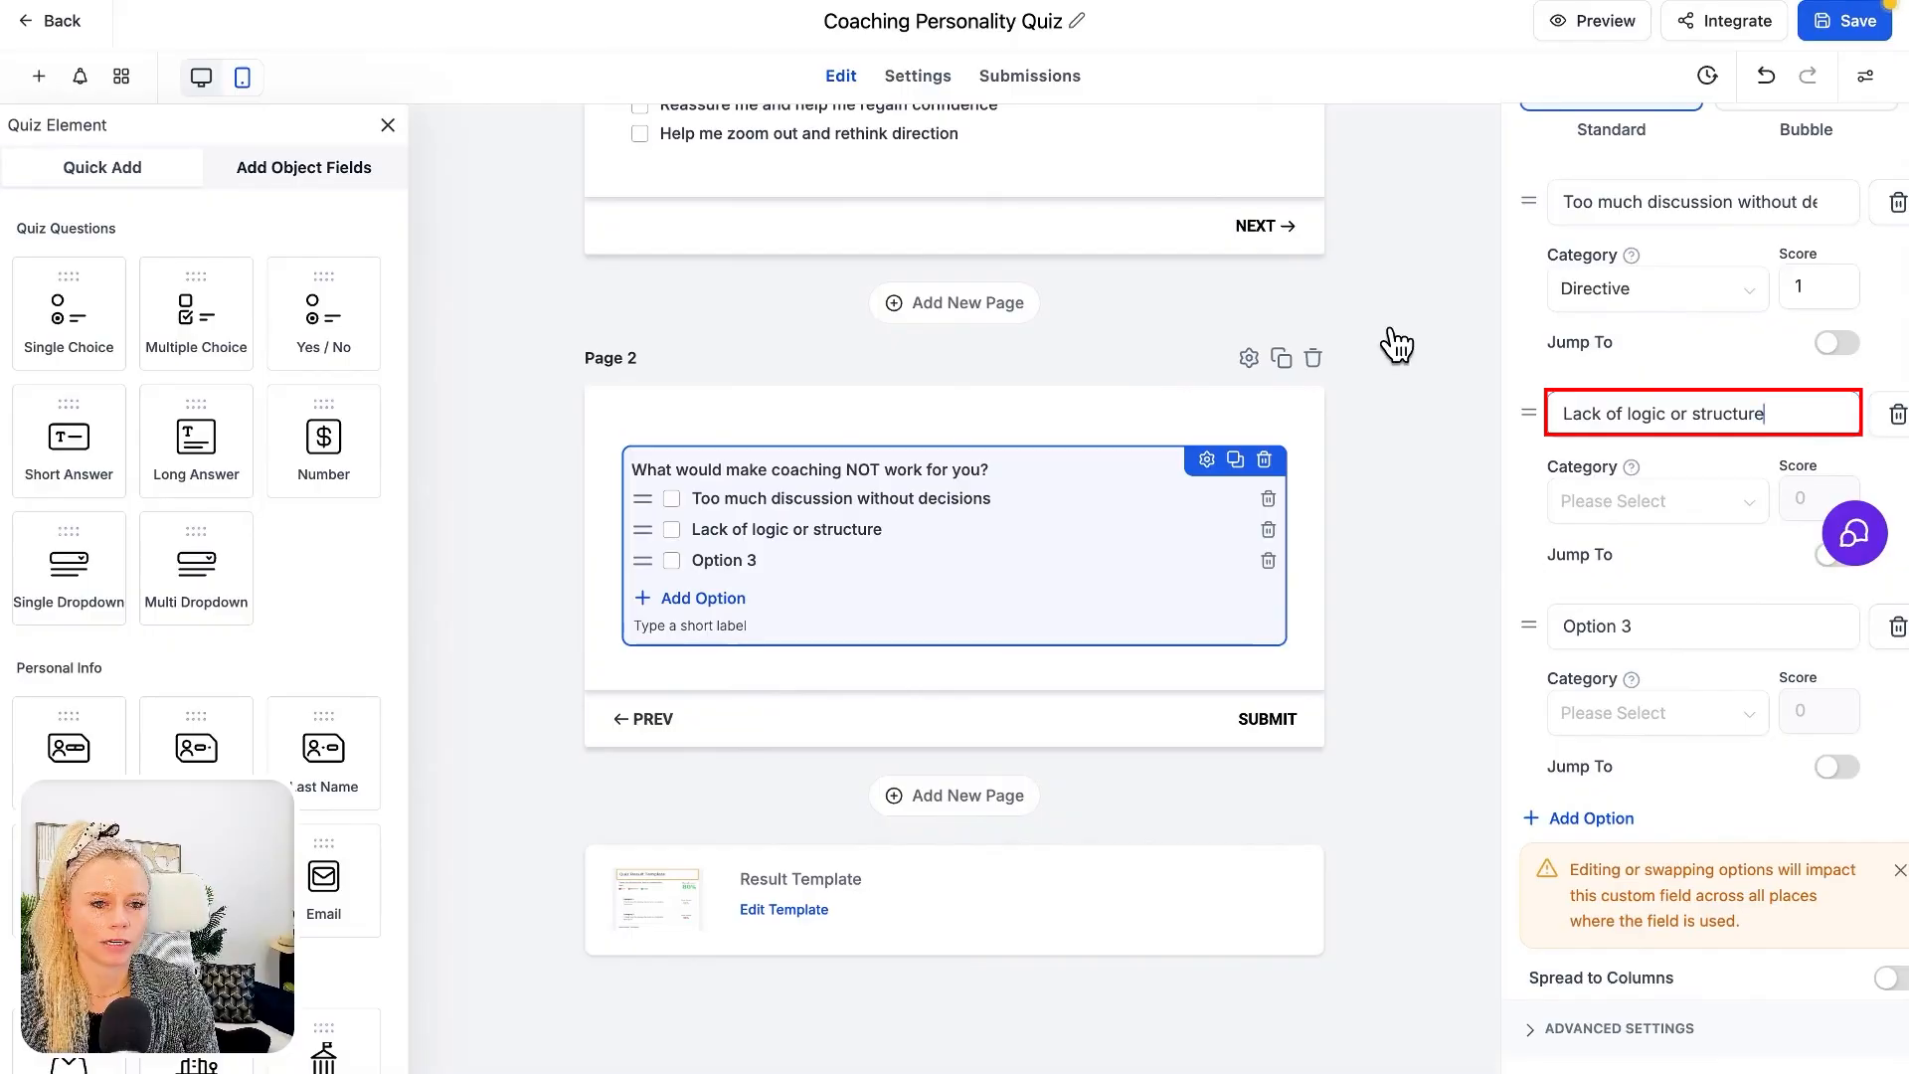
Set option two to "Lack of logic or structure" (Strategic, score 2) and option three to "Feeling pressured or criticized" (Supportive, score 3)
left_click(1613, 506)
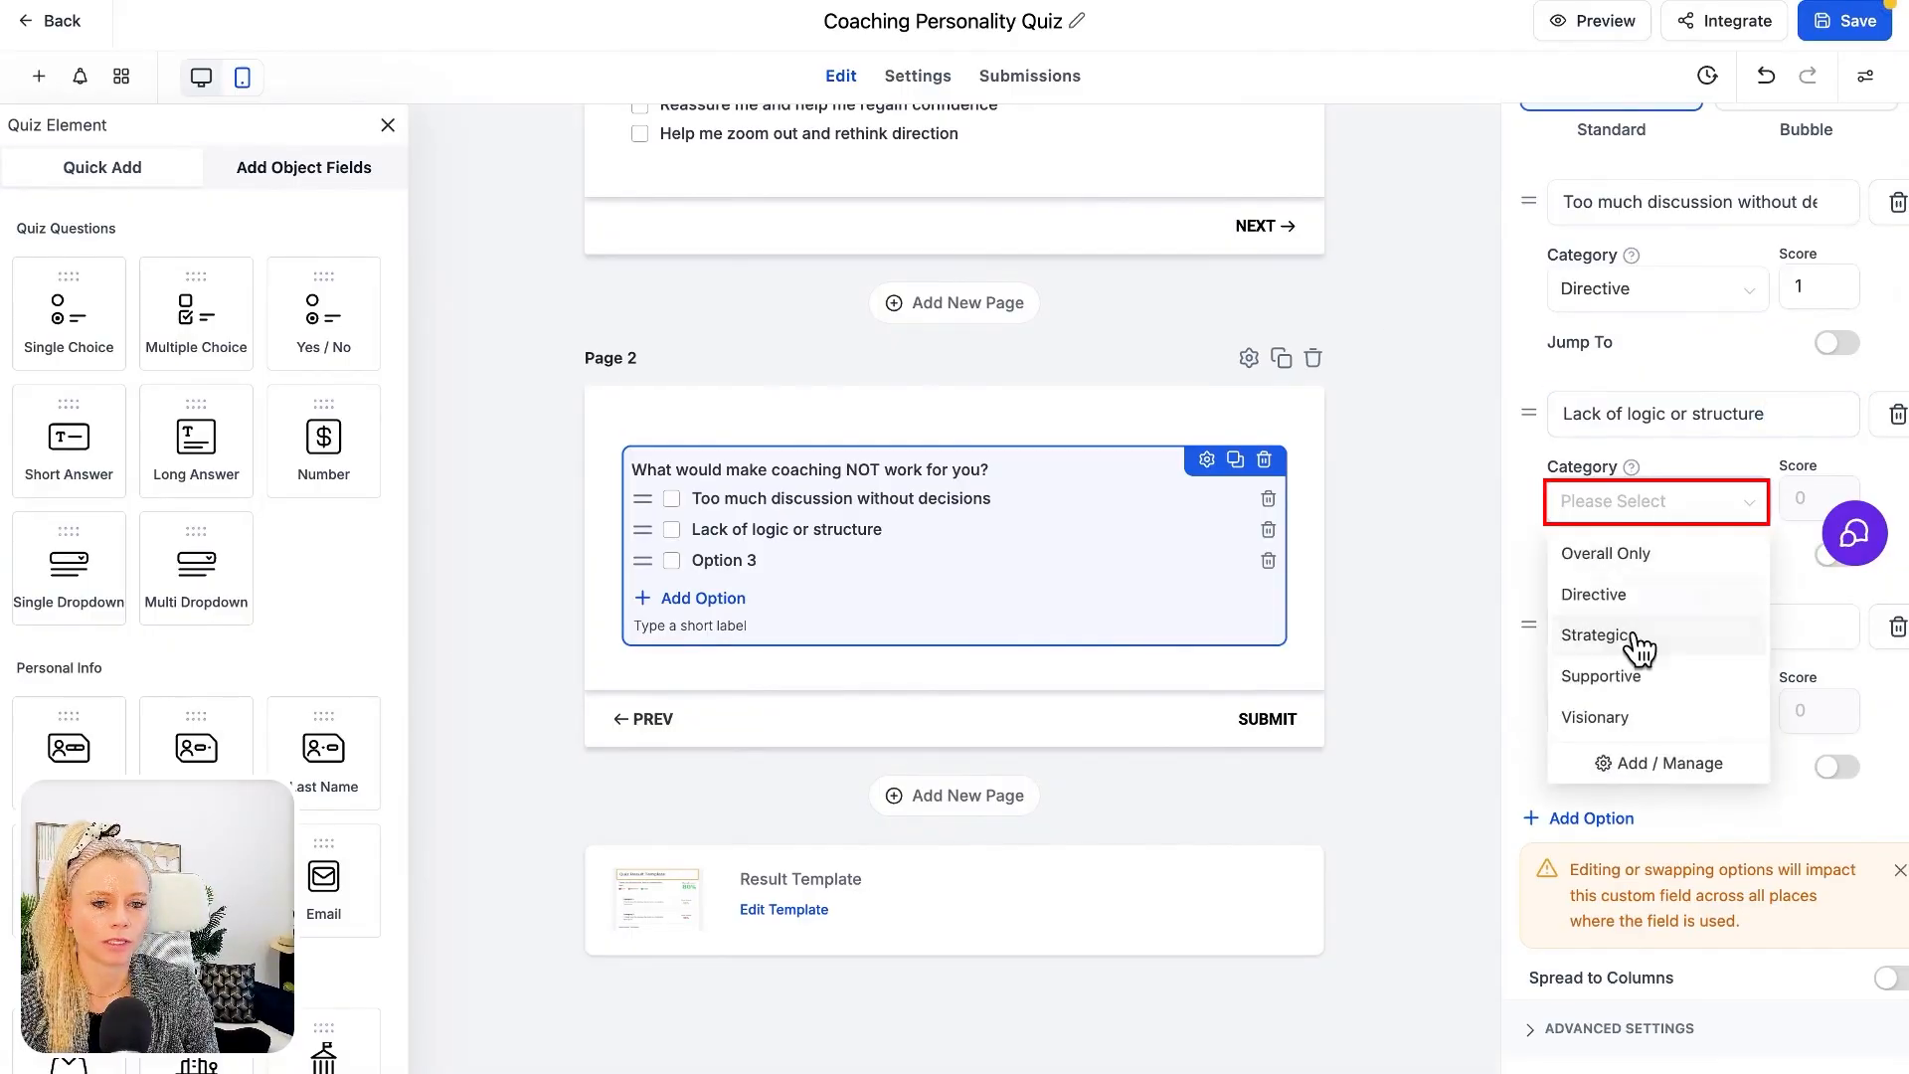
left_click(1638, 641)
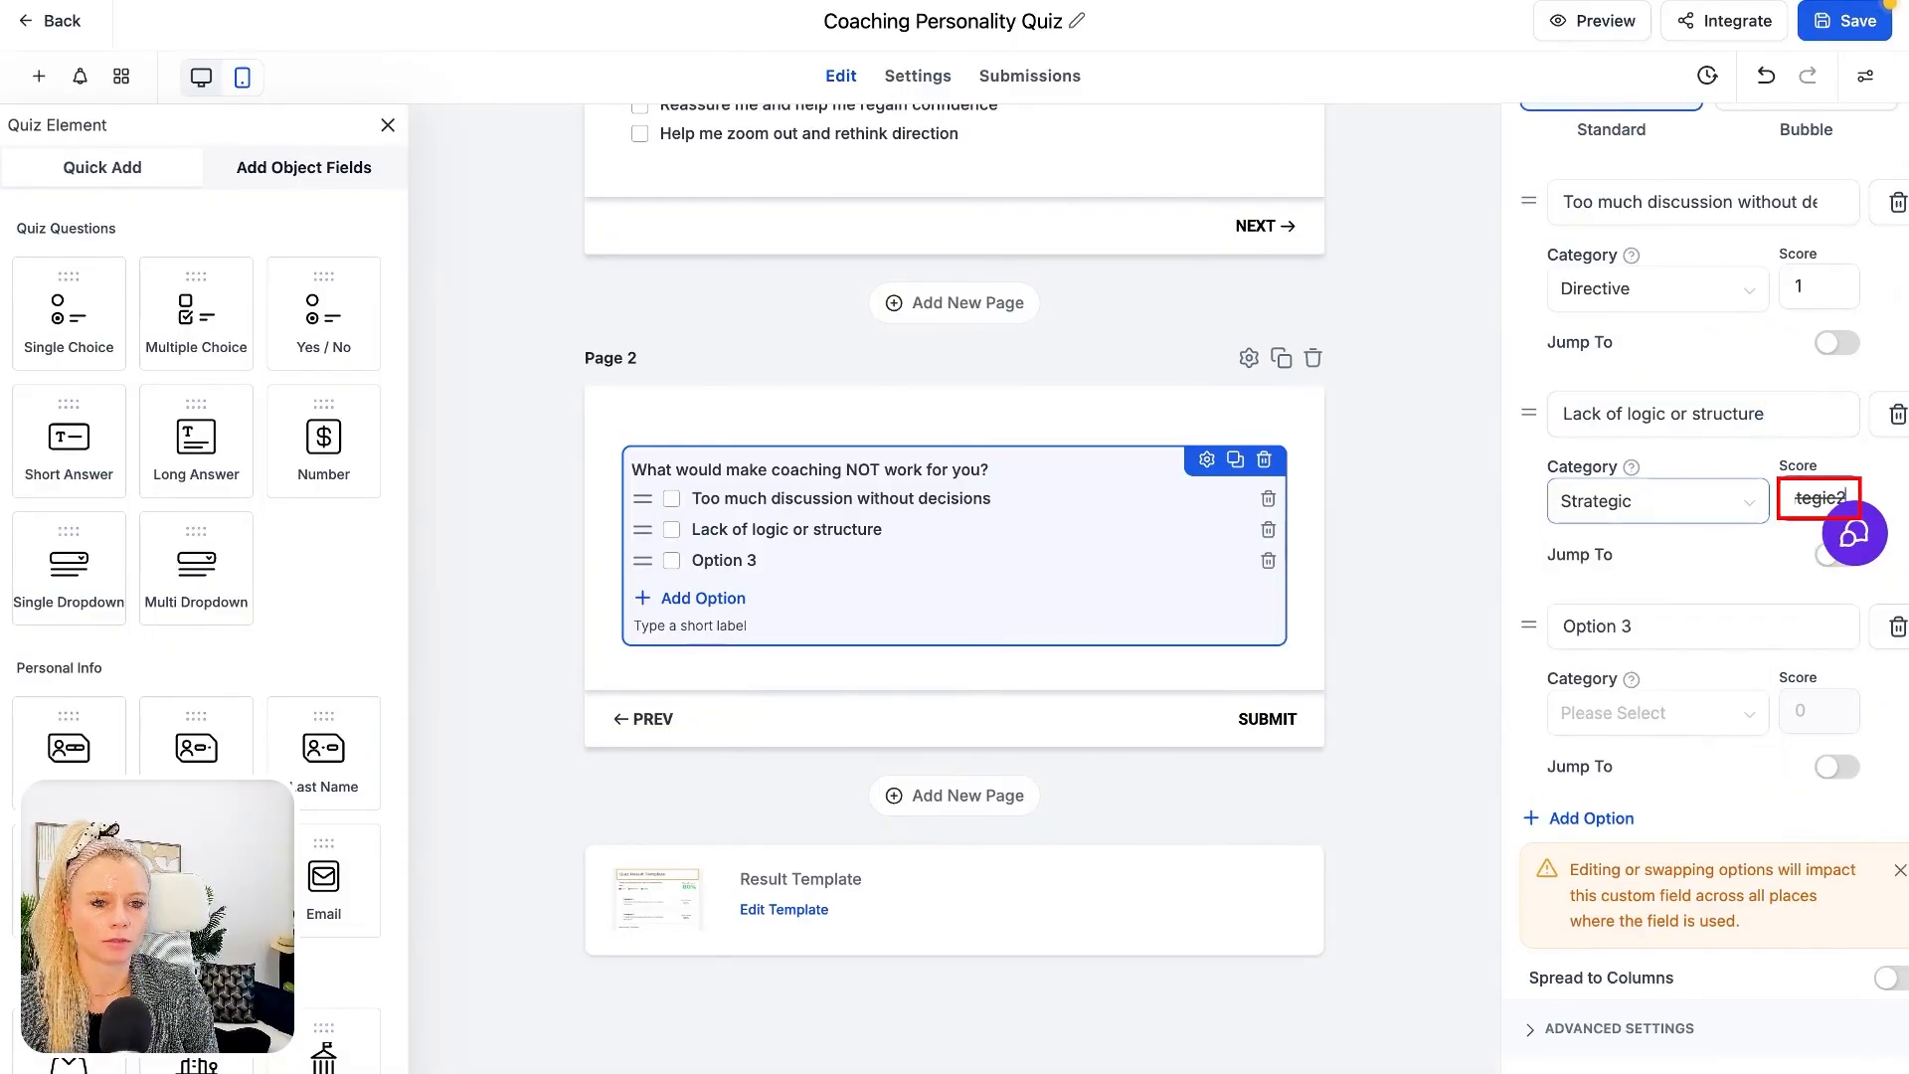
left_click(1659, 627)
type("Feeling pressured or criticized")
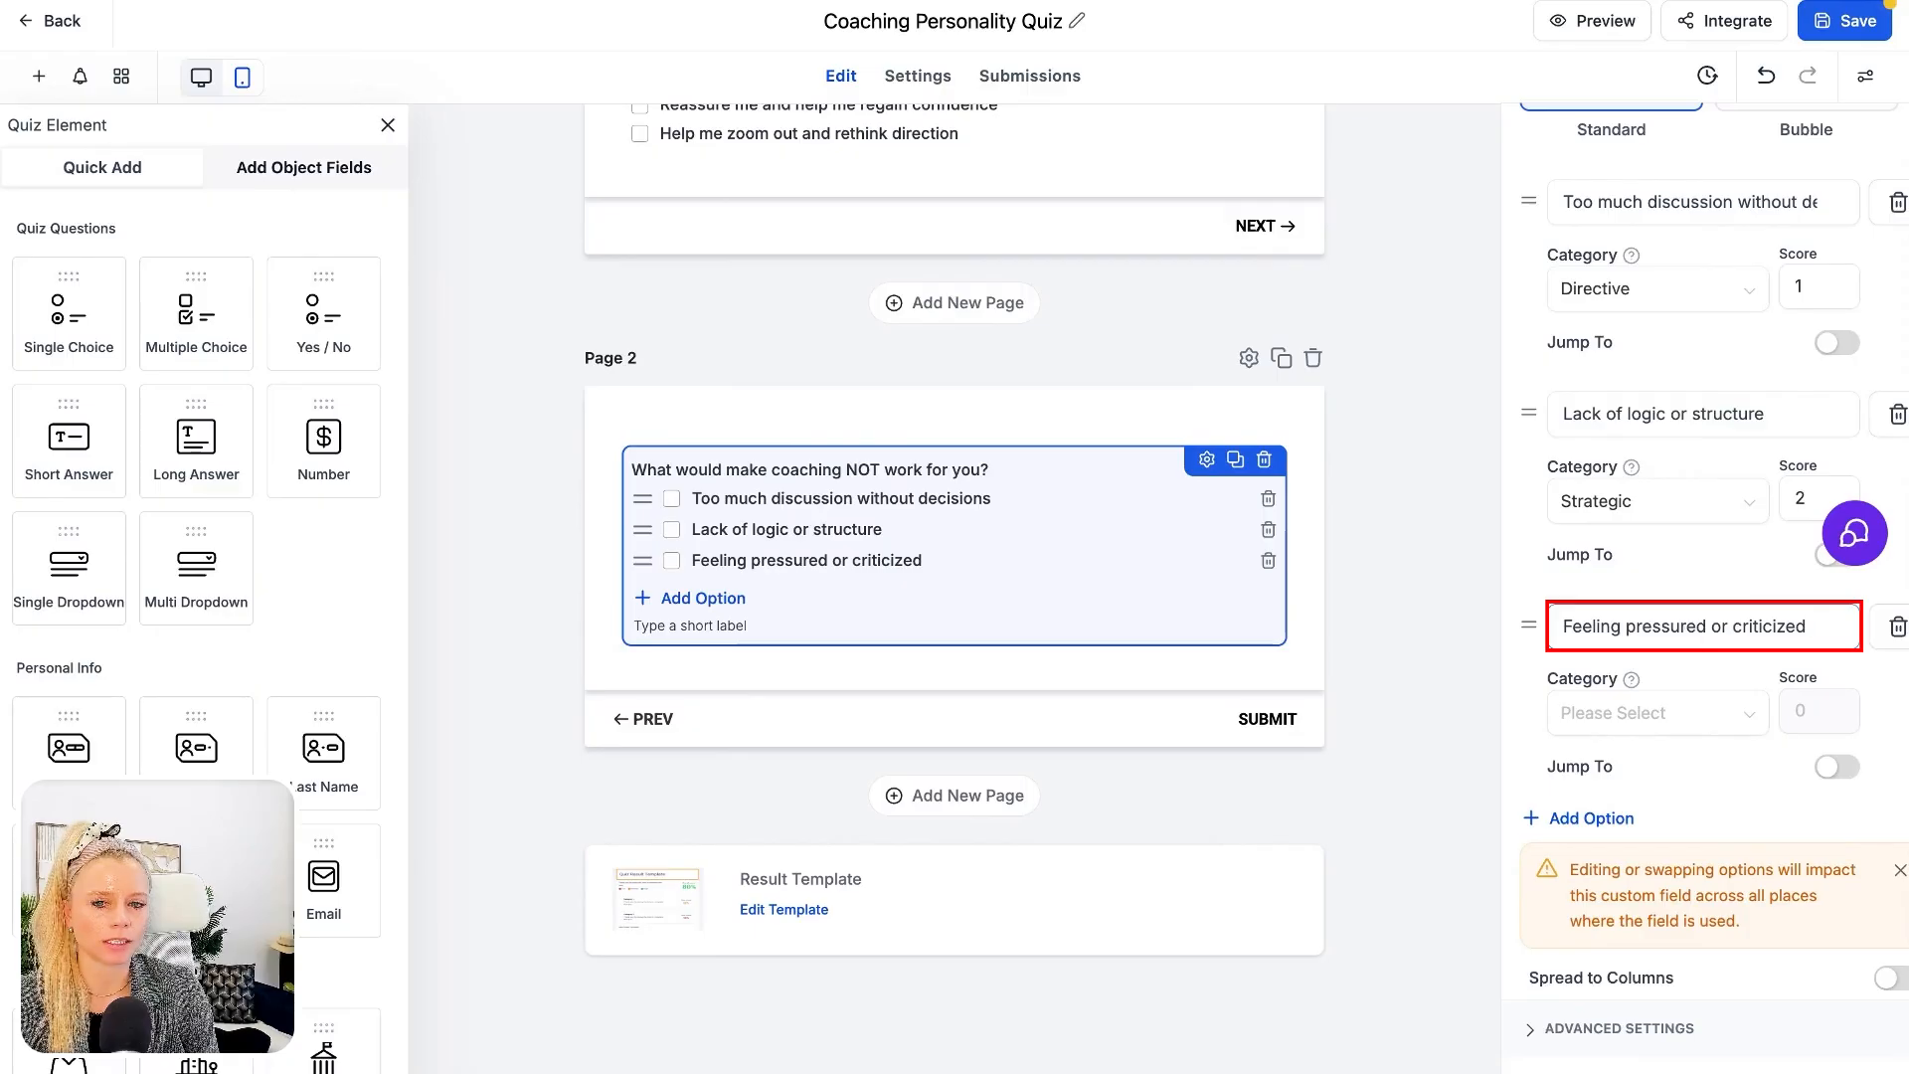
left_click(1623, 716)
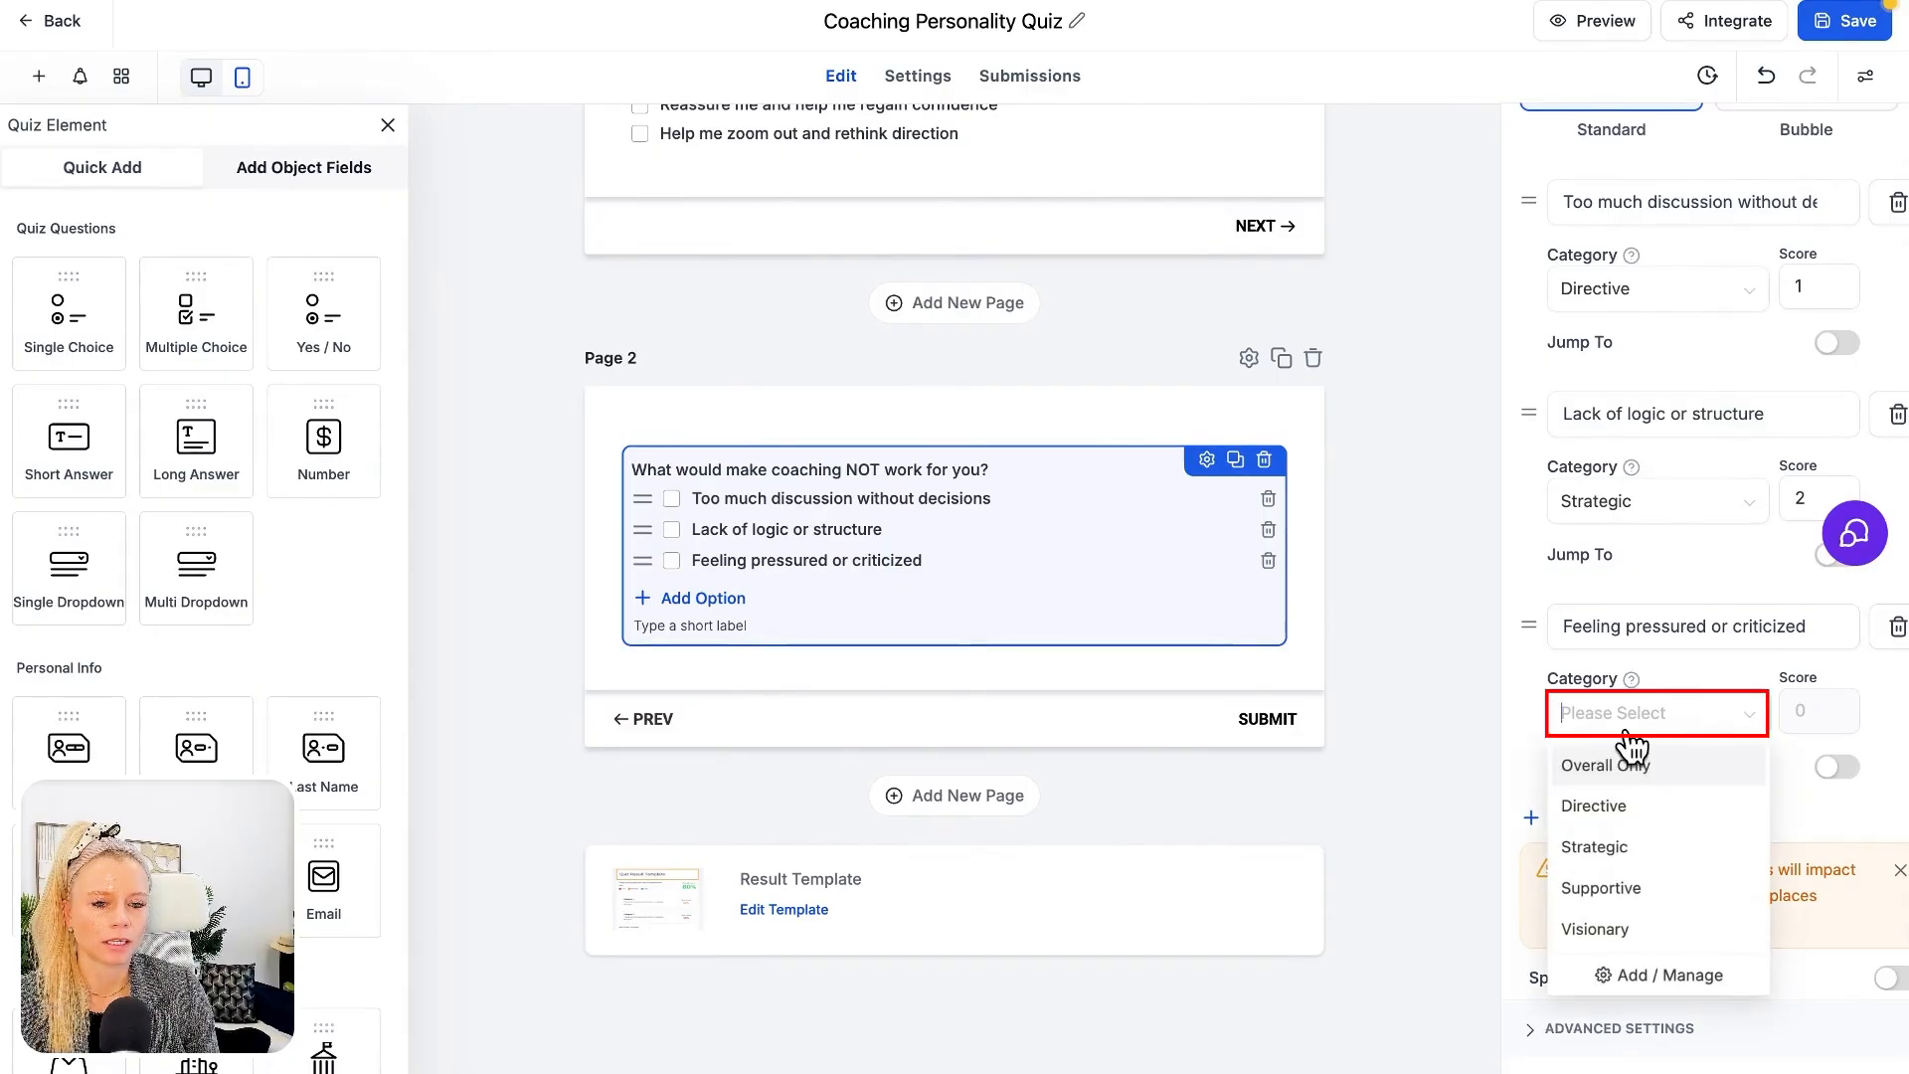
left_click(1656, 890)
Add a fourth option "Feeling boxed in or limited" with category Visionary and score 4, and save the quiz
left_click(1597, 821)
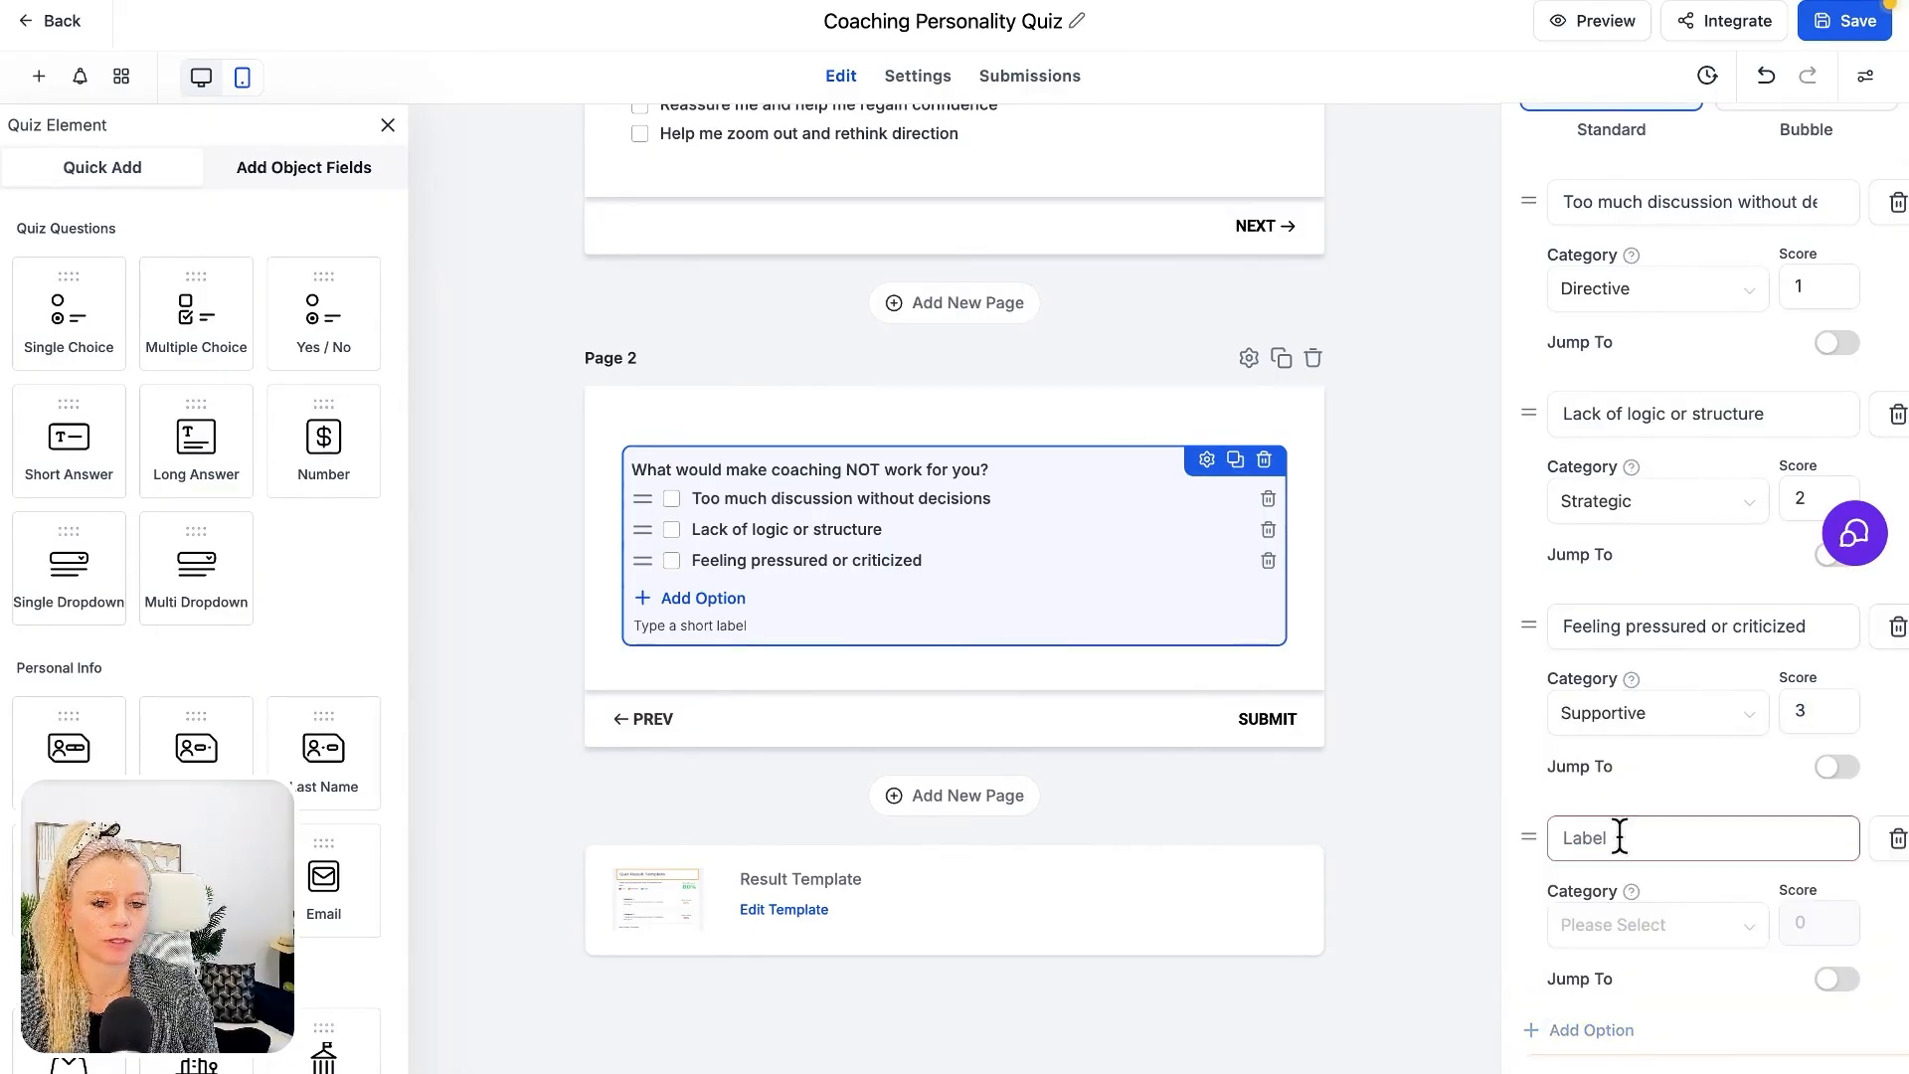
left_click(1600, 840)
type("Feeling boxed in or limited")
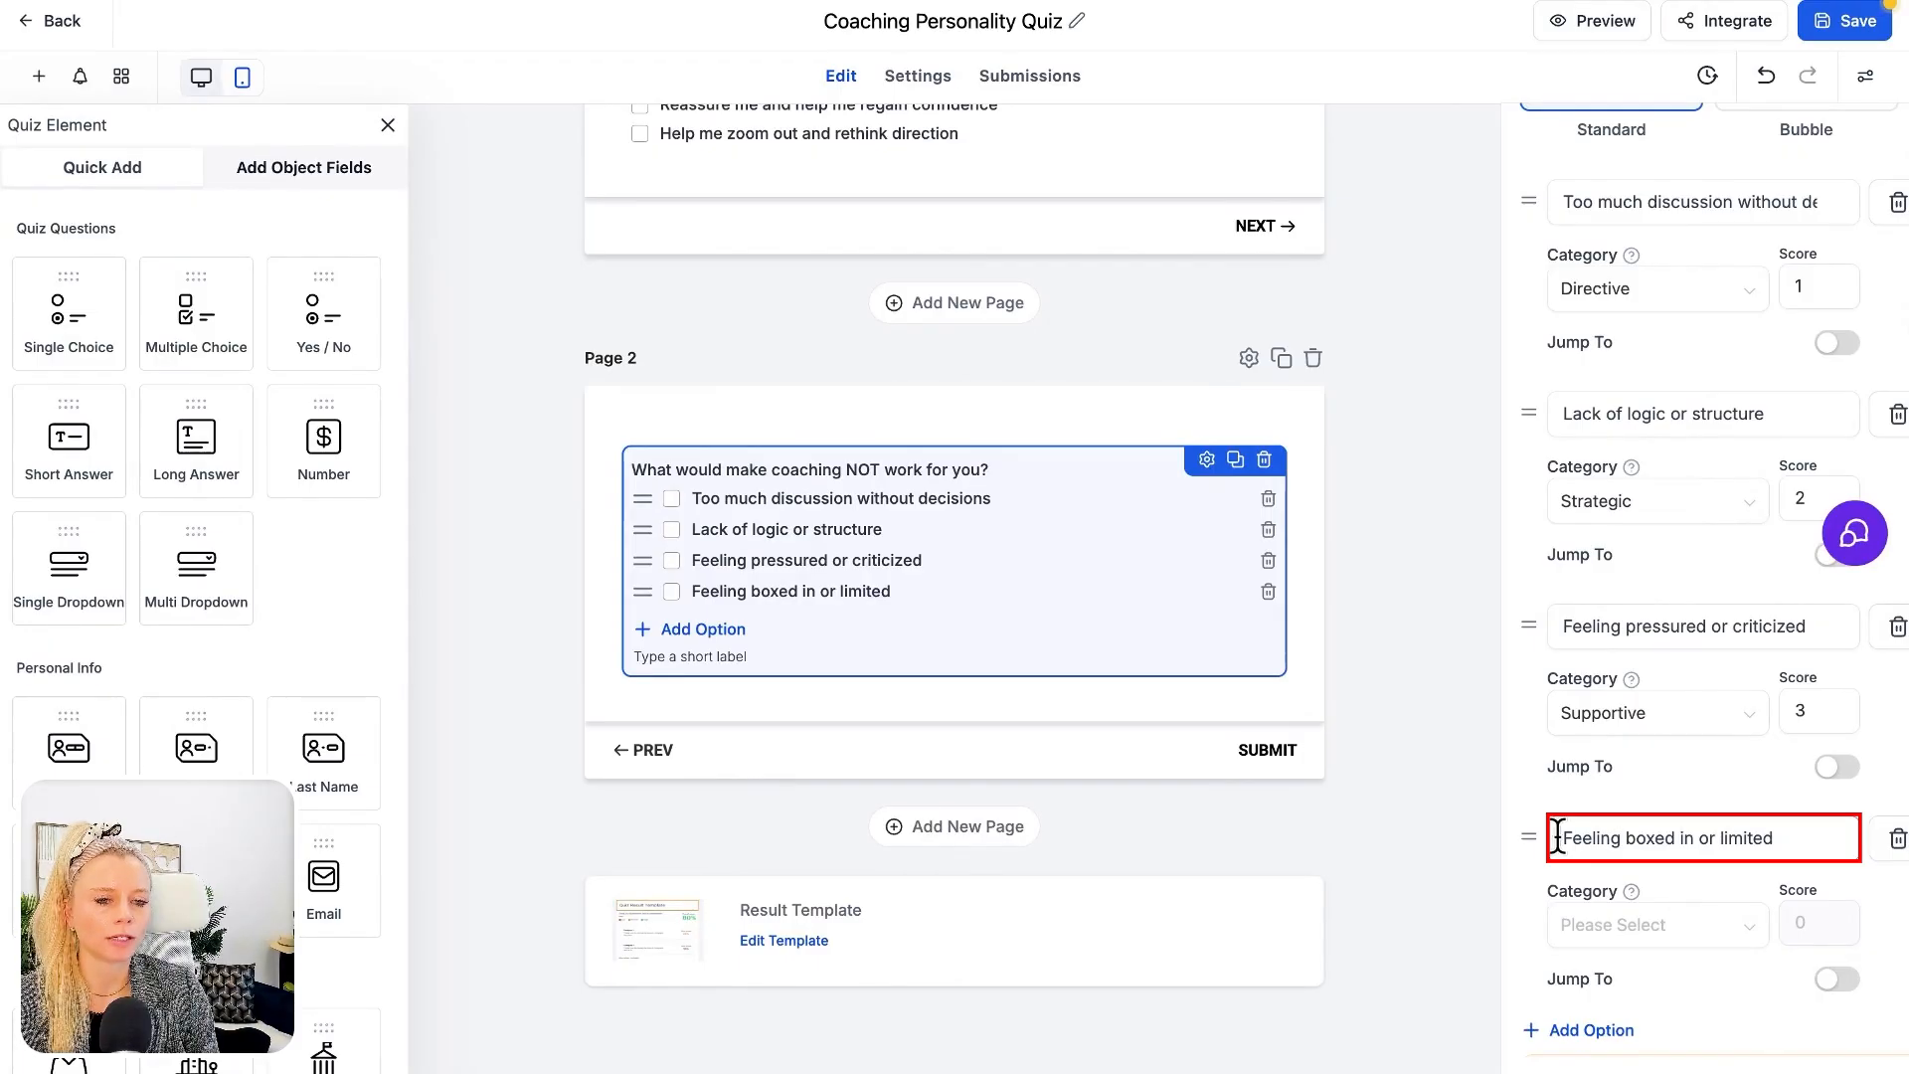
left_click(1699, 927)
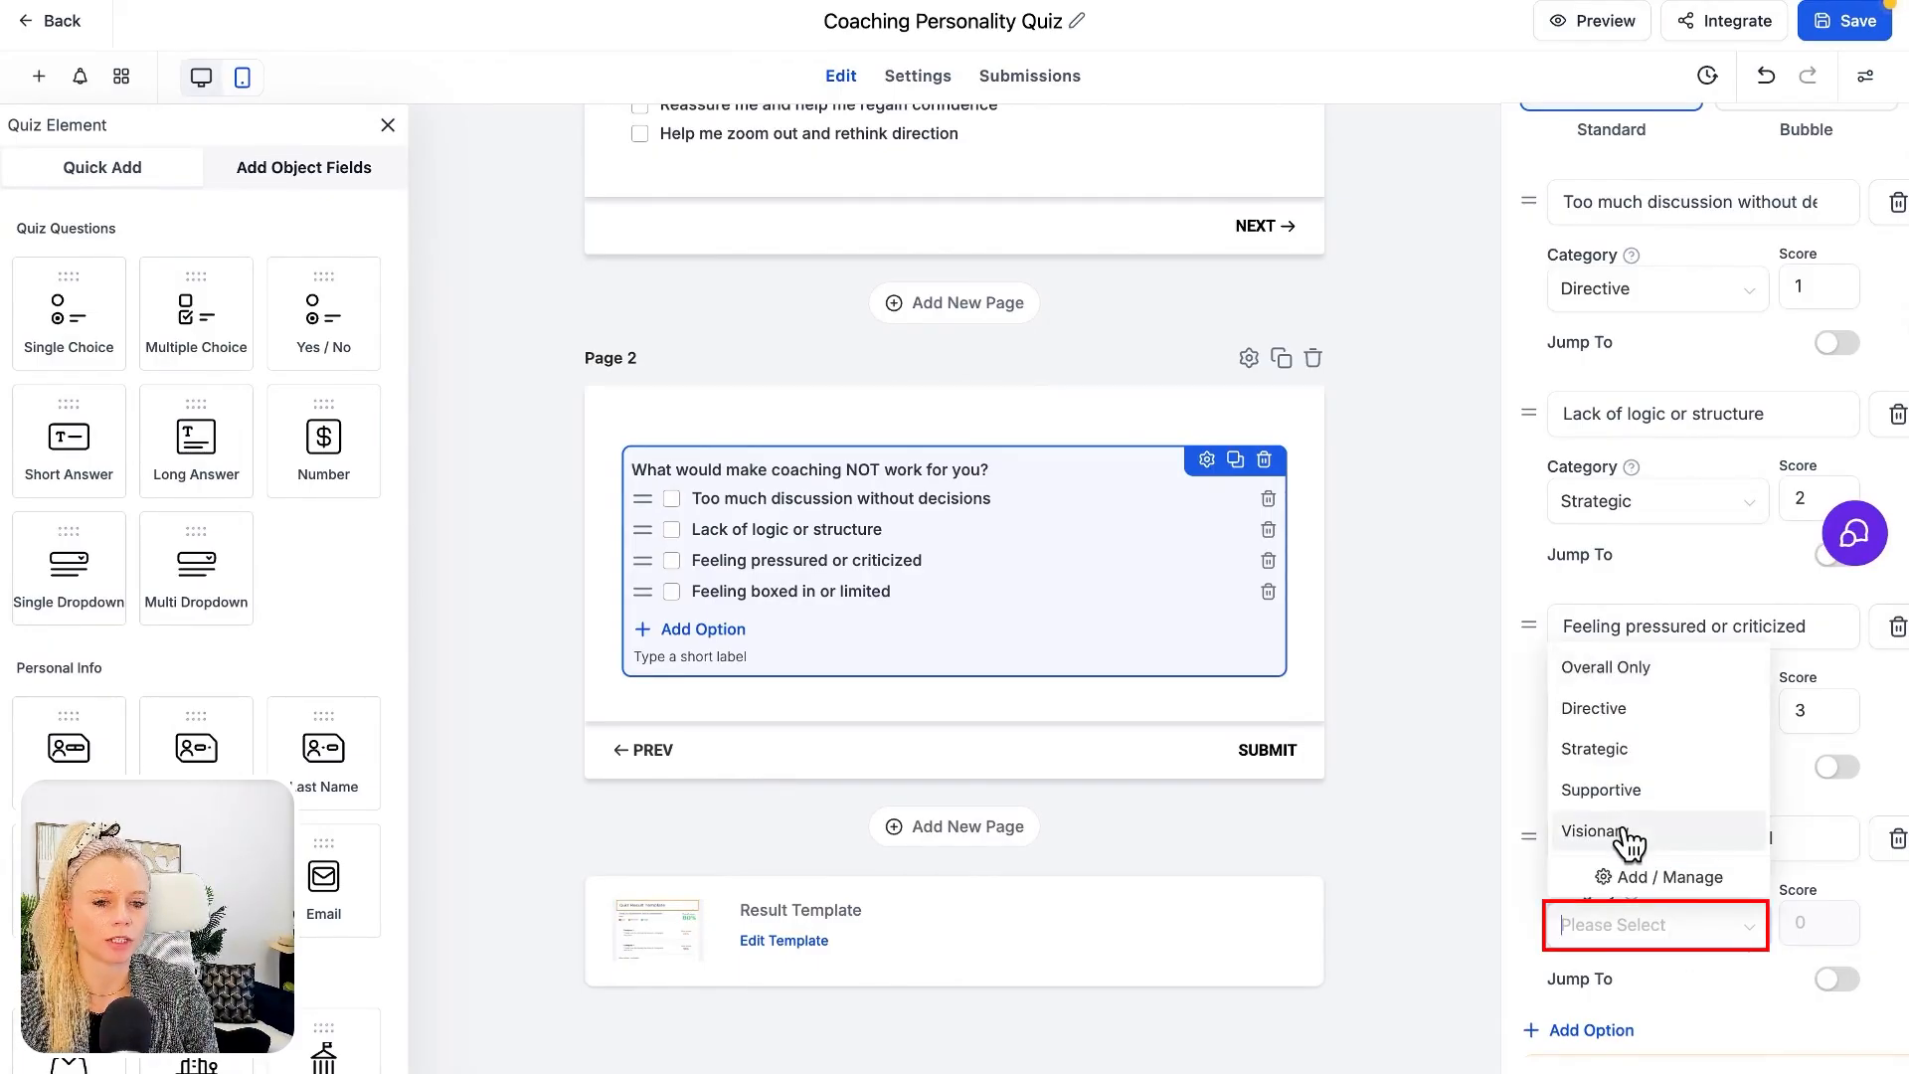
left_click(1628, 834)
left_click(1780, 927)
type("4")
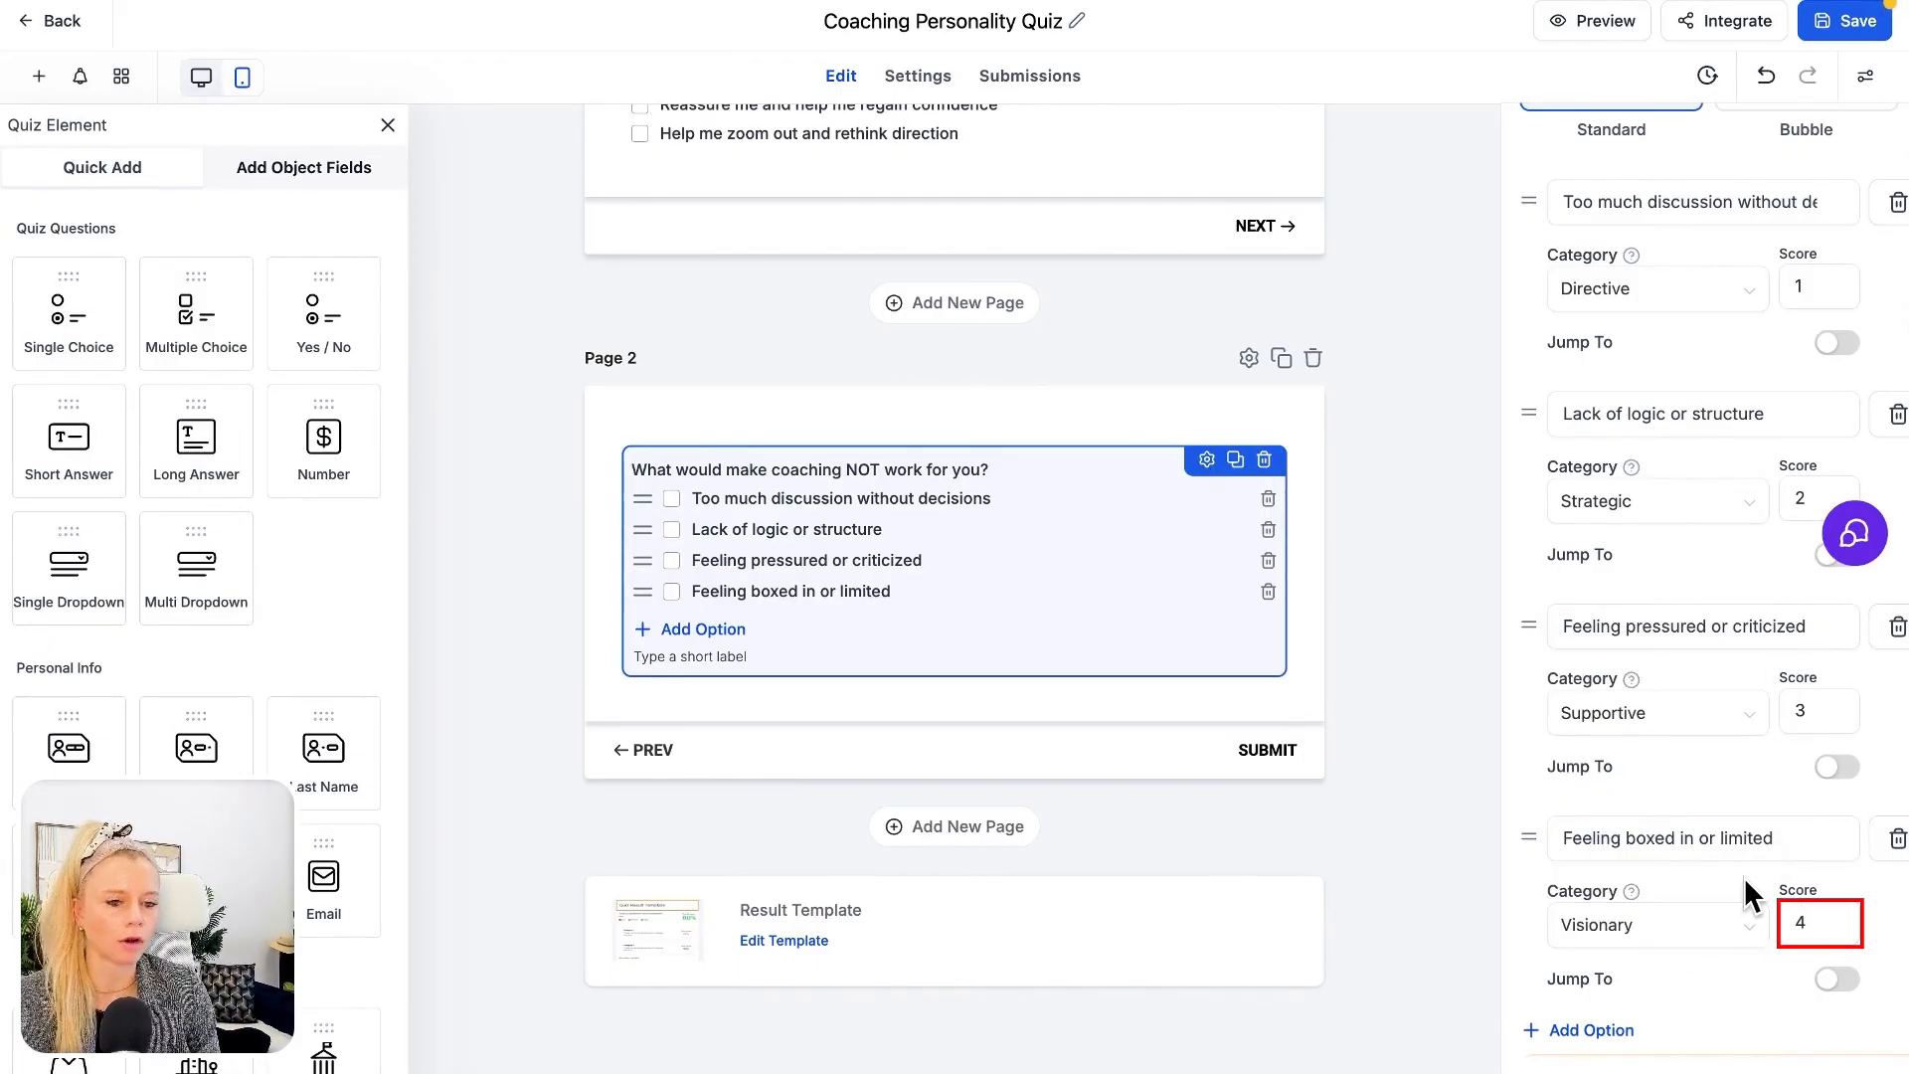
left_click(1845, 22)
Copy the quiz's share link from the integration options
left_click(1734, 24)
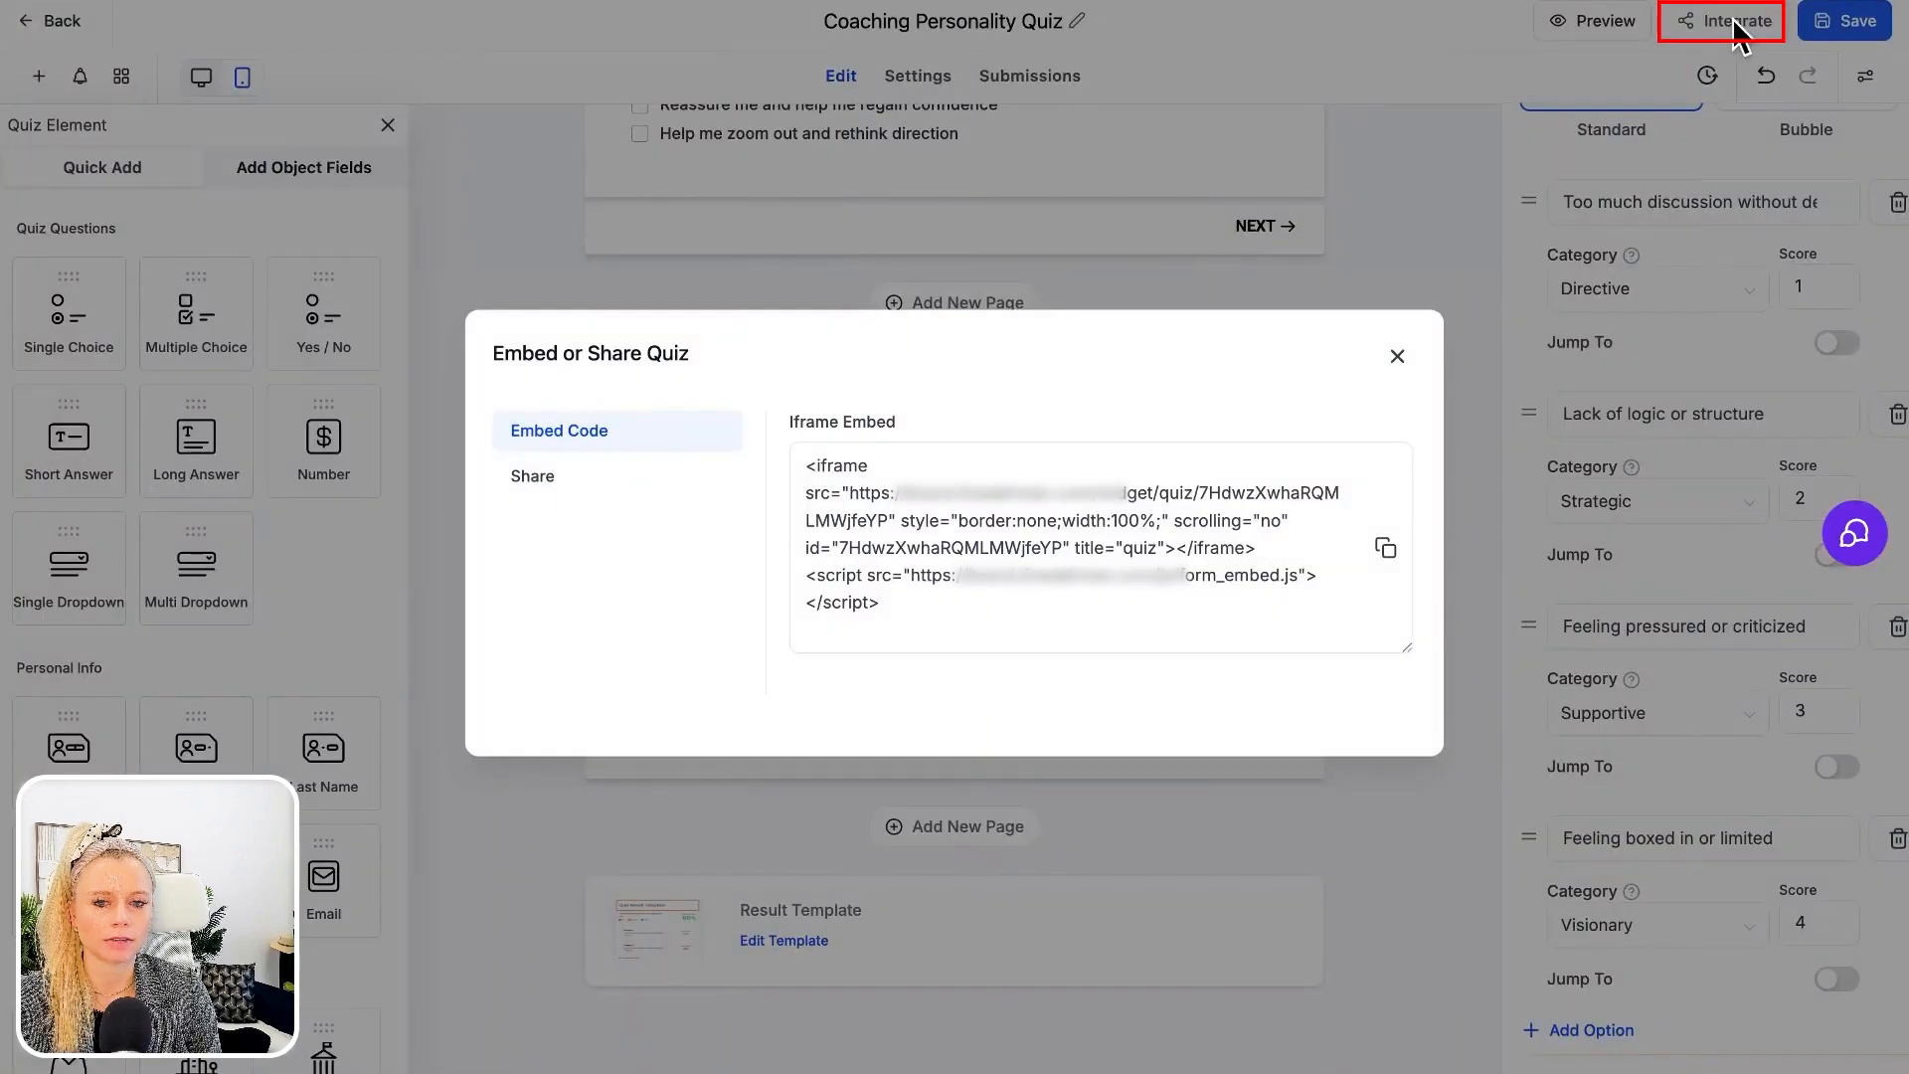
left_click(532, 487)
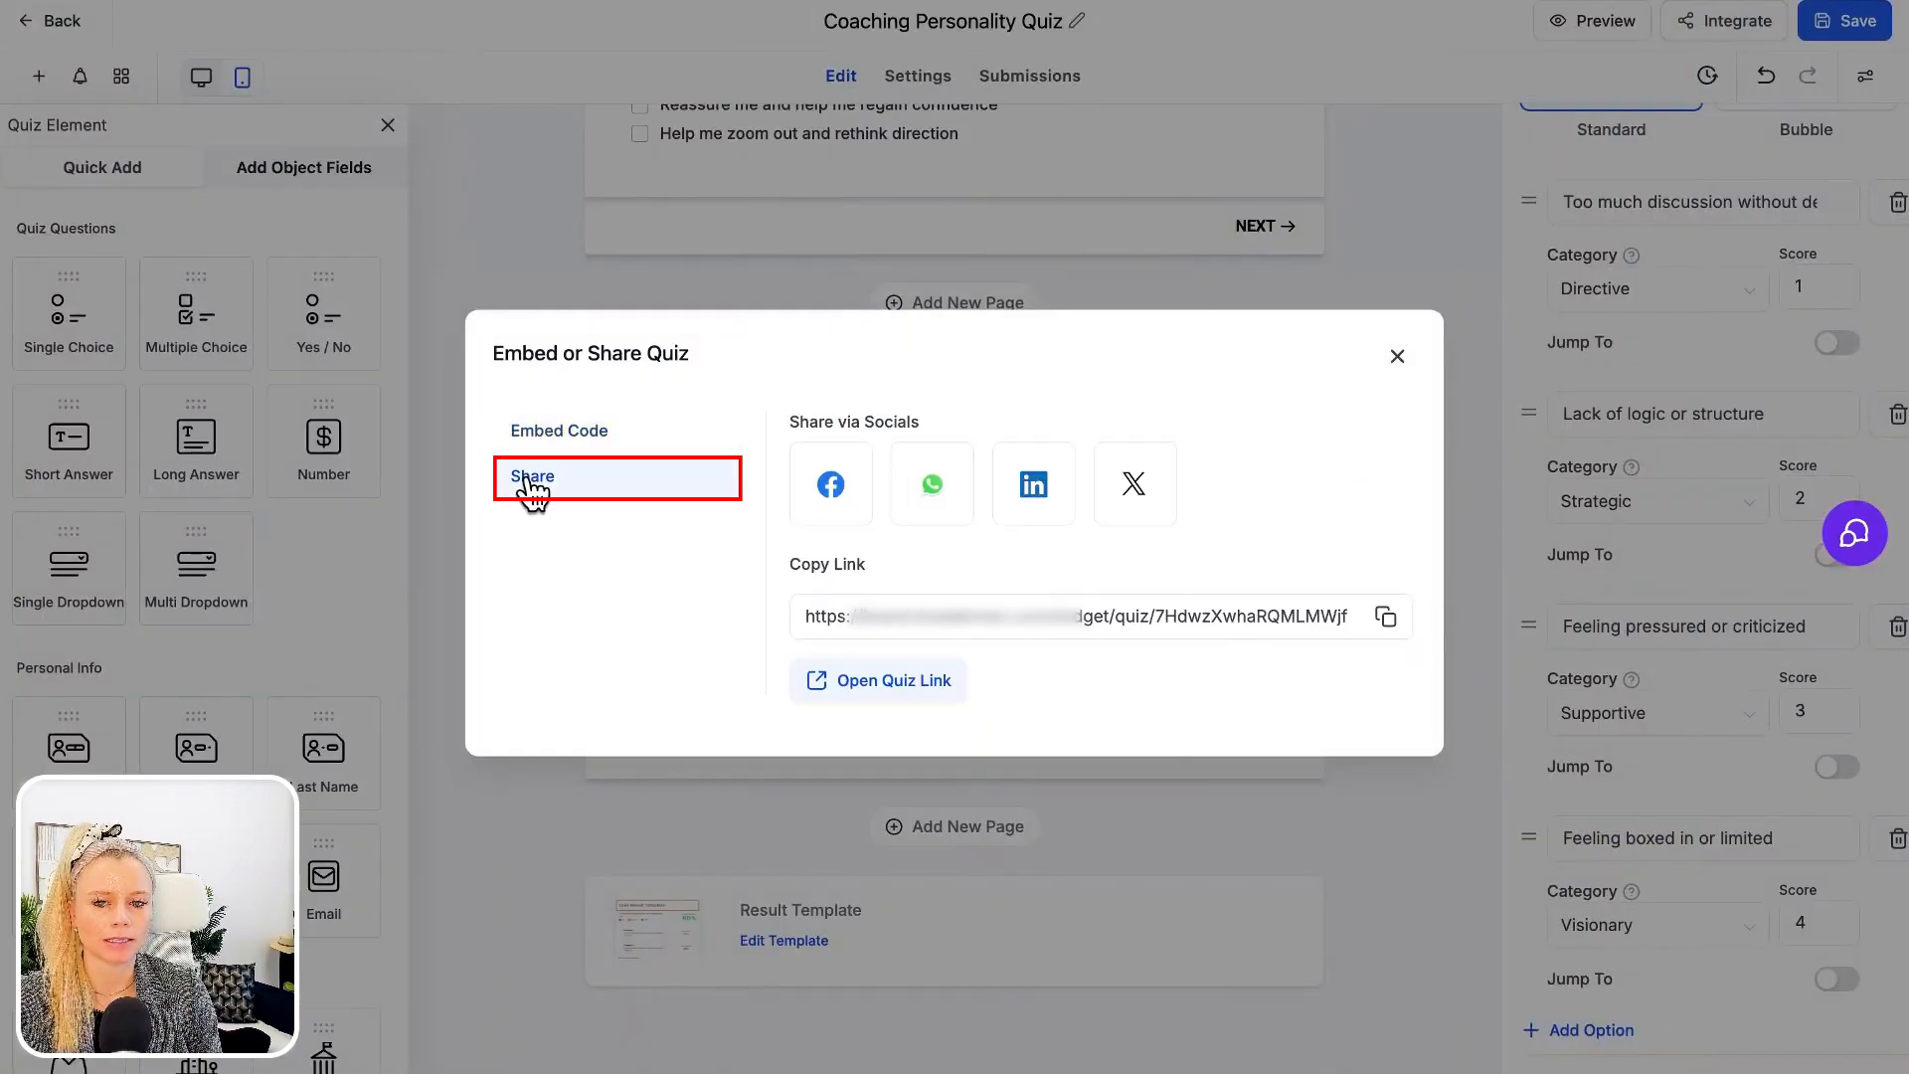
left_click(1385, 617)
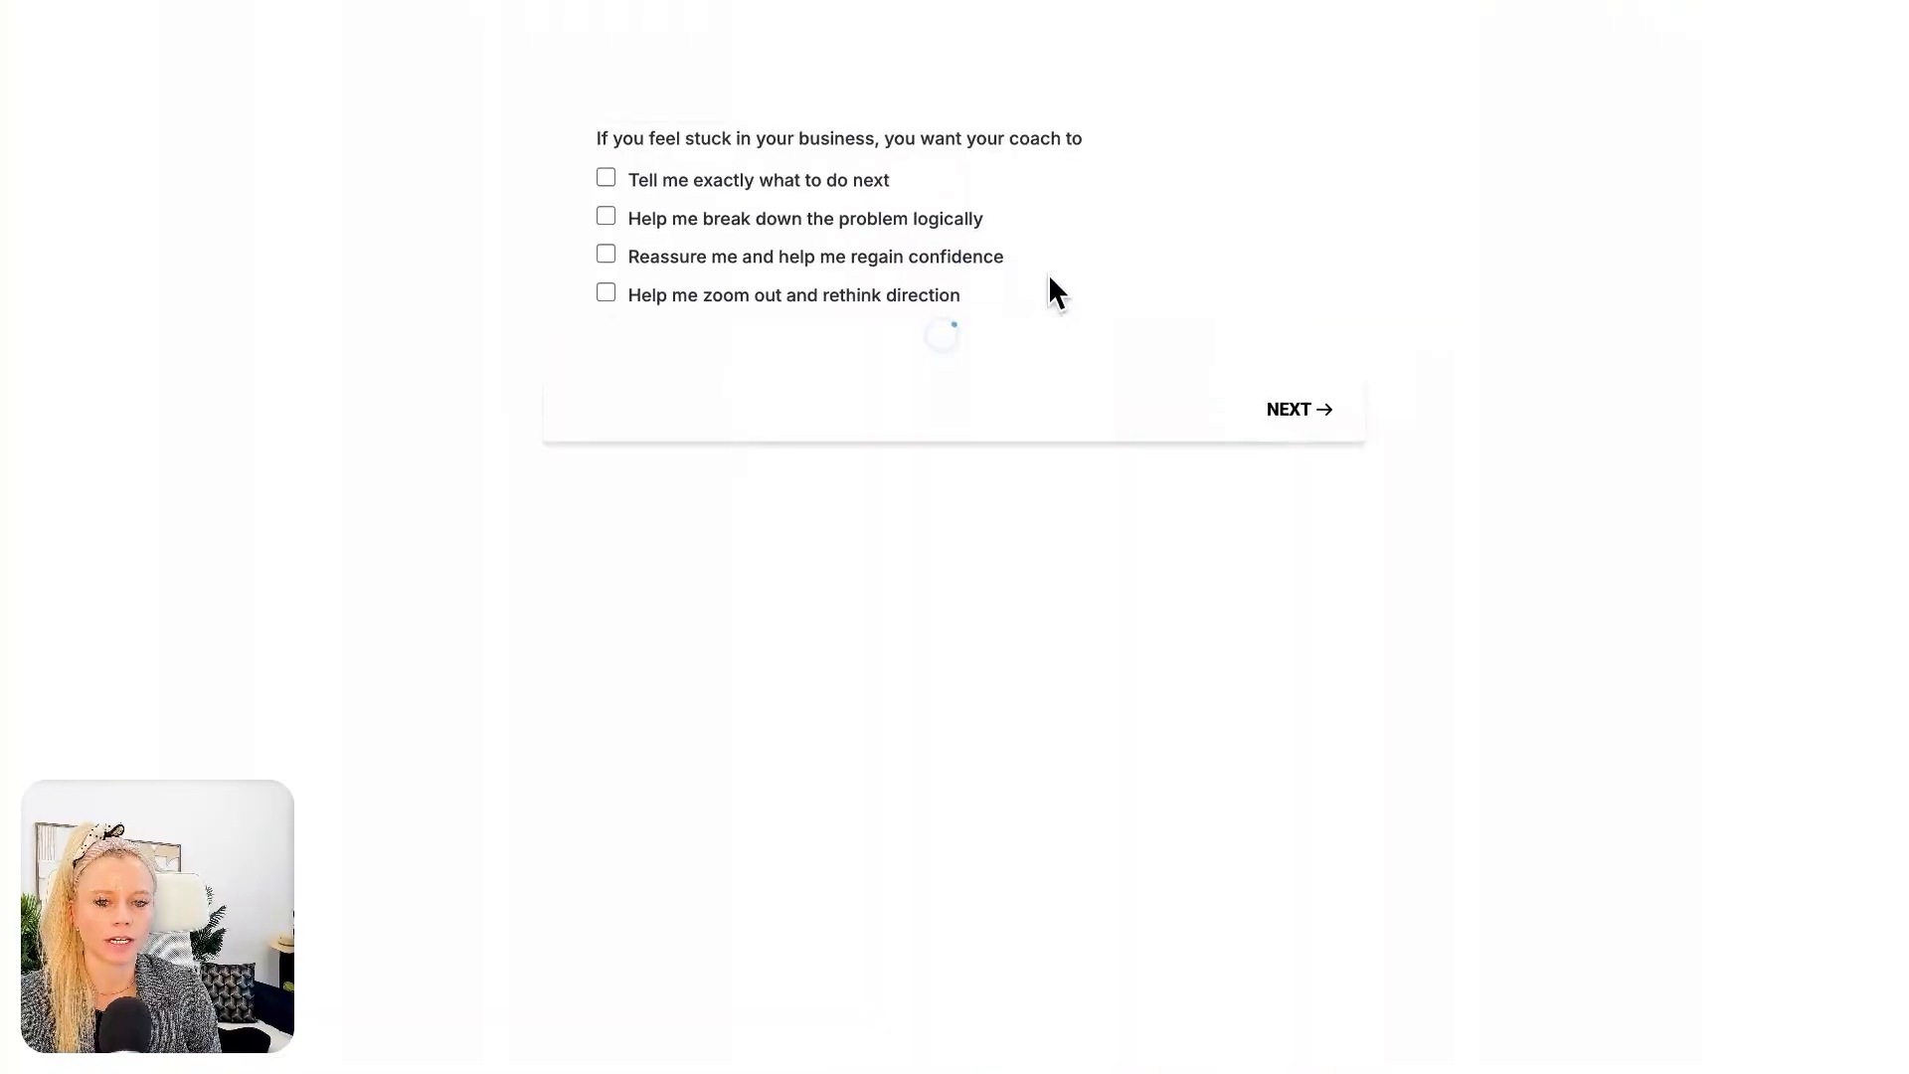
Test the shared quiz by answering "Tell me exactly what to do next" and "Lack of logic or structure", submit it, and review the result page
left_click(607, 179)
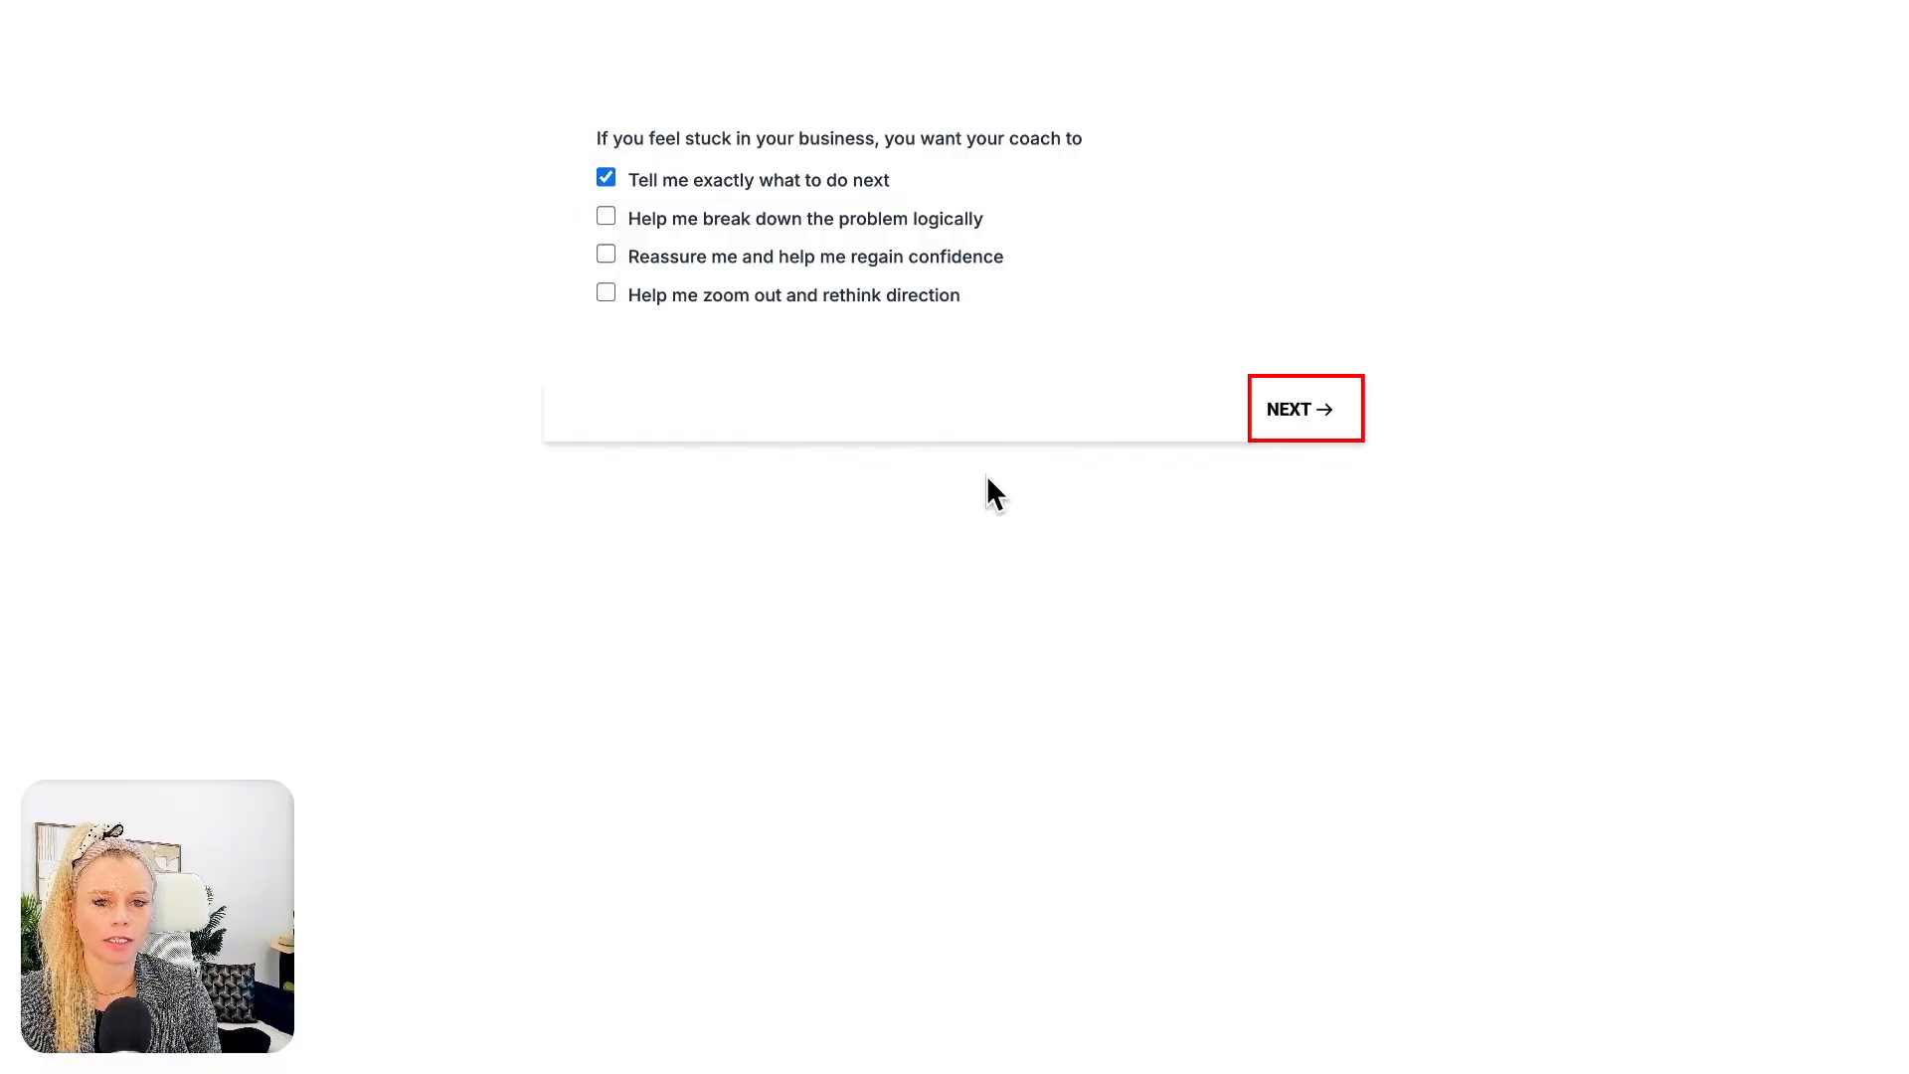
left_click(1287, 418)
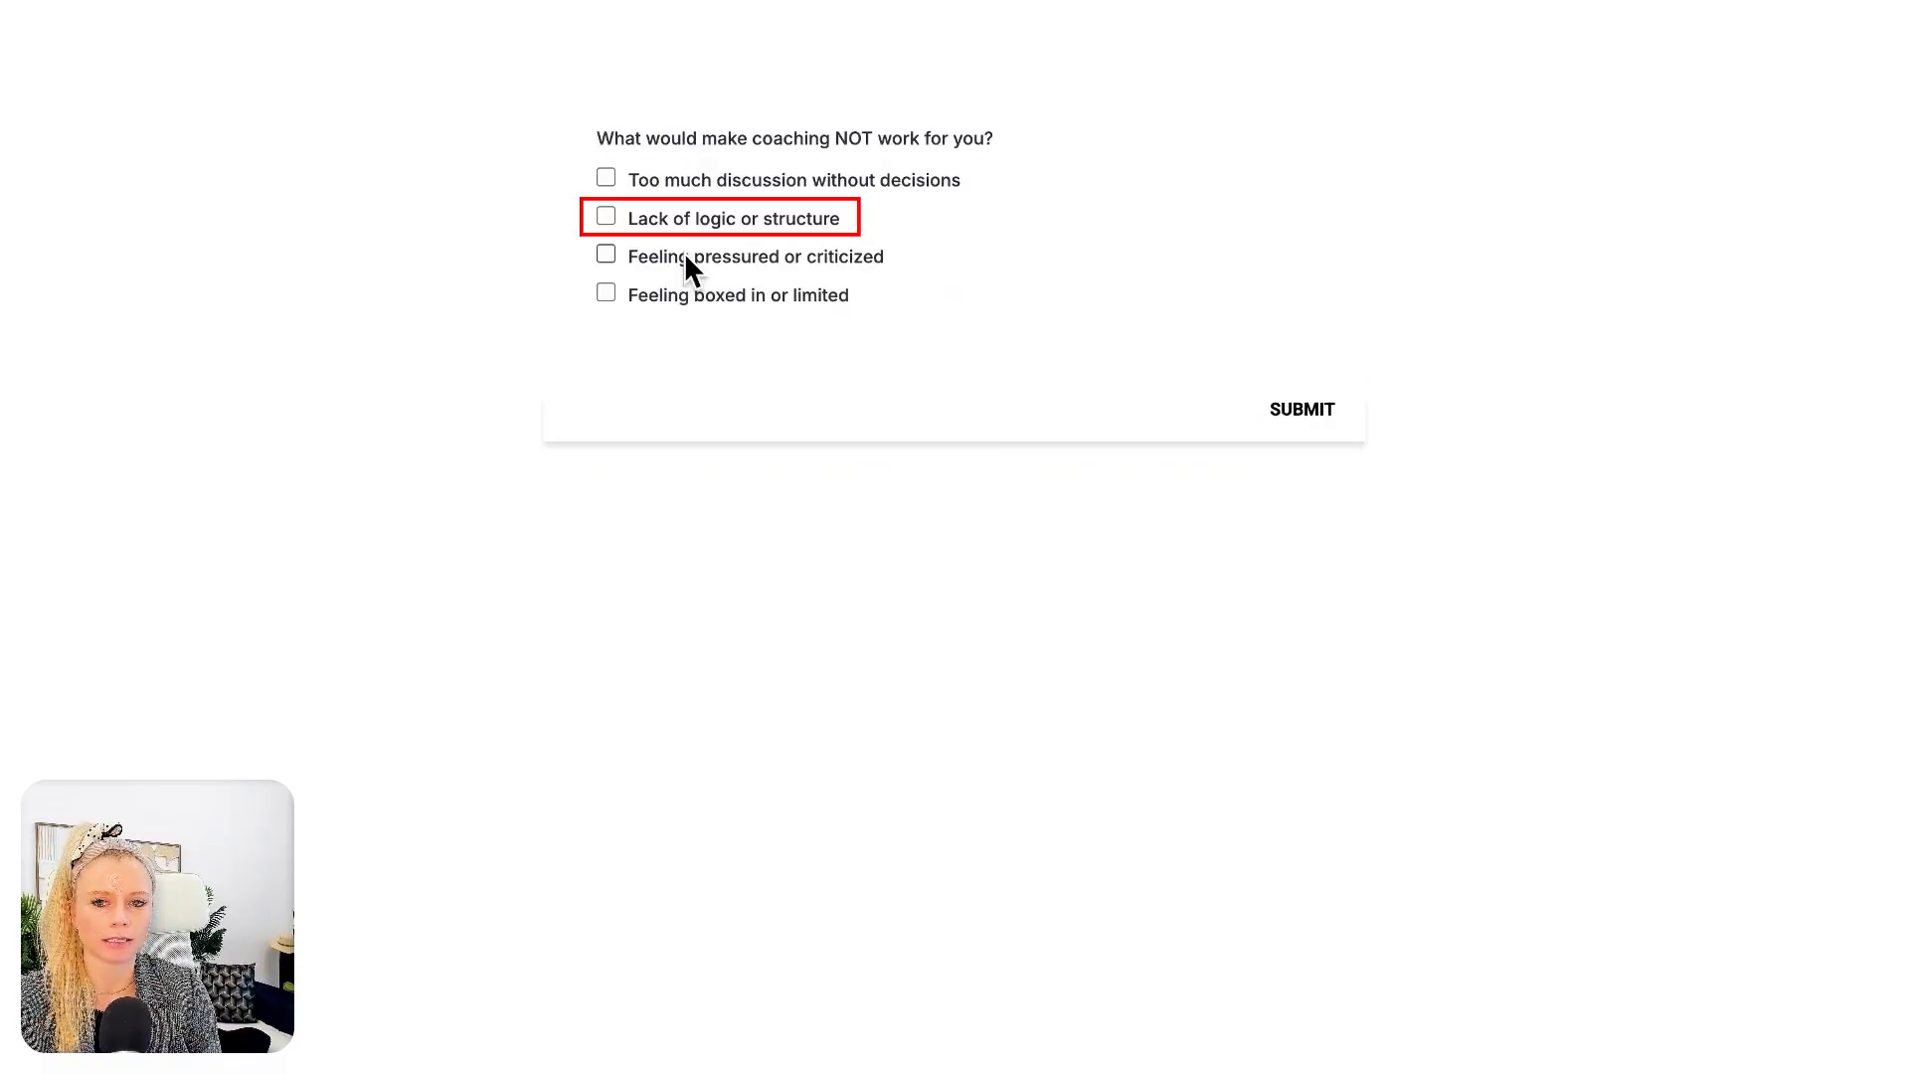
left_click(605, 221)
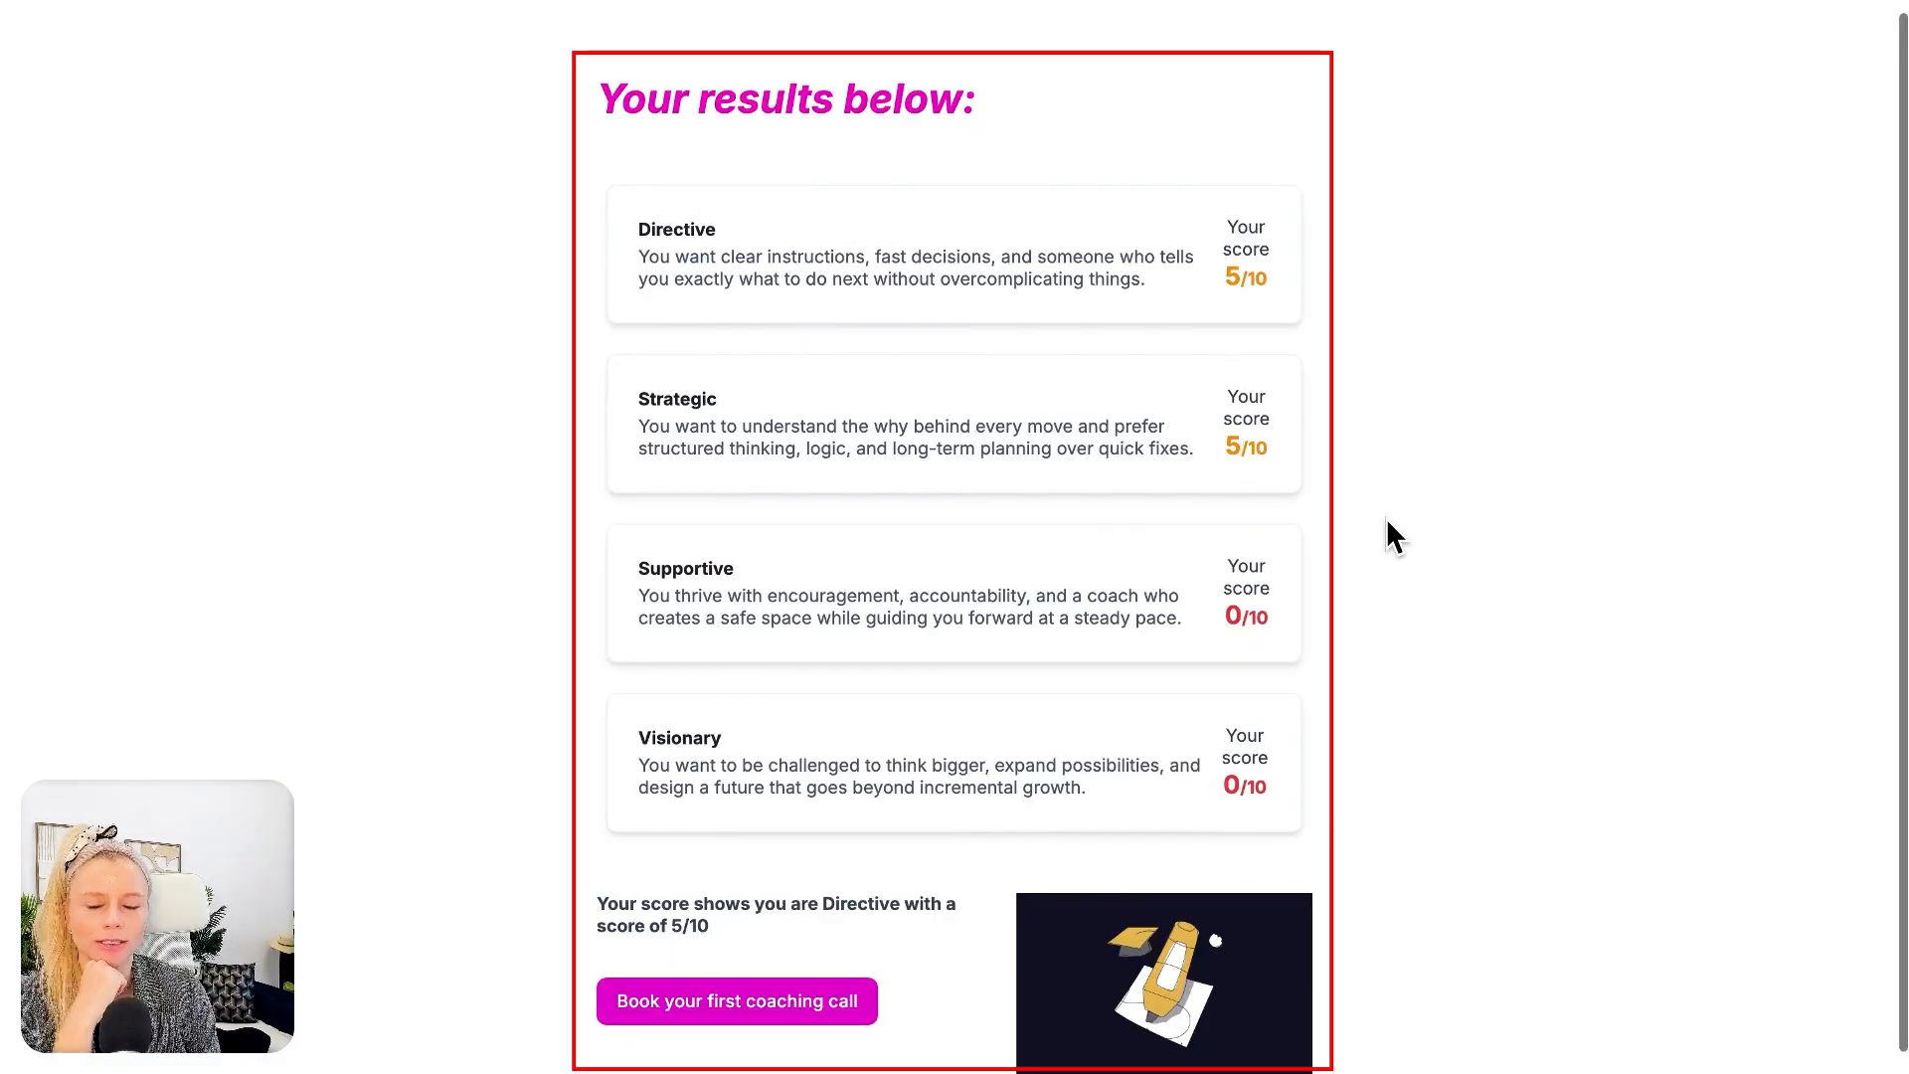
scroll(1382, 516, "down", 1)
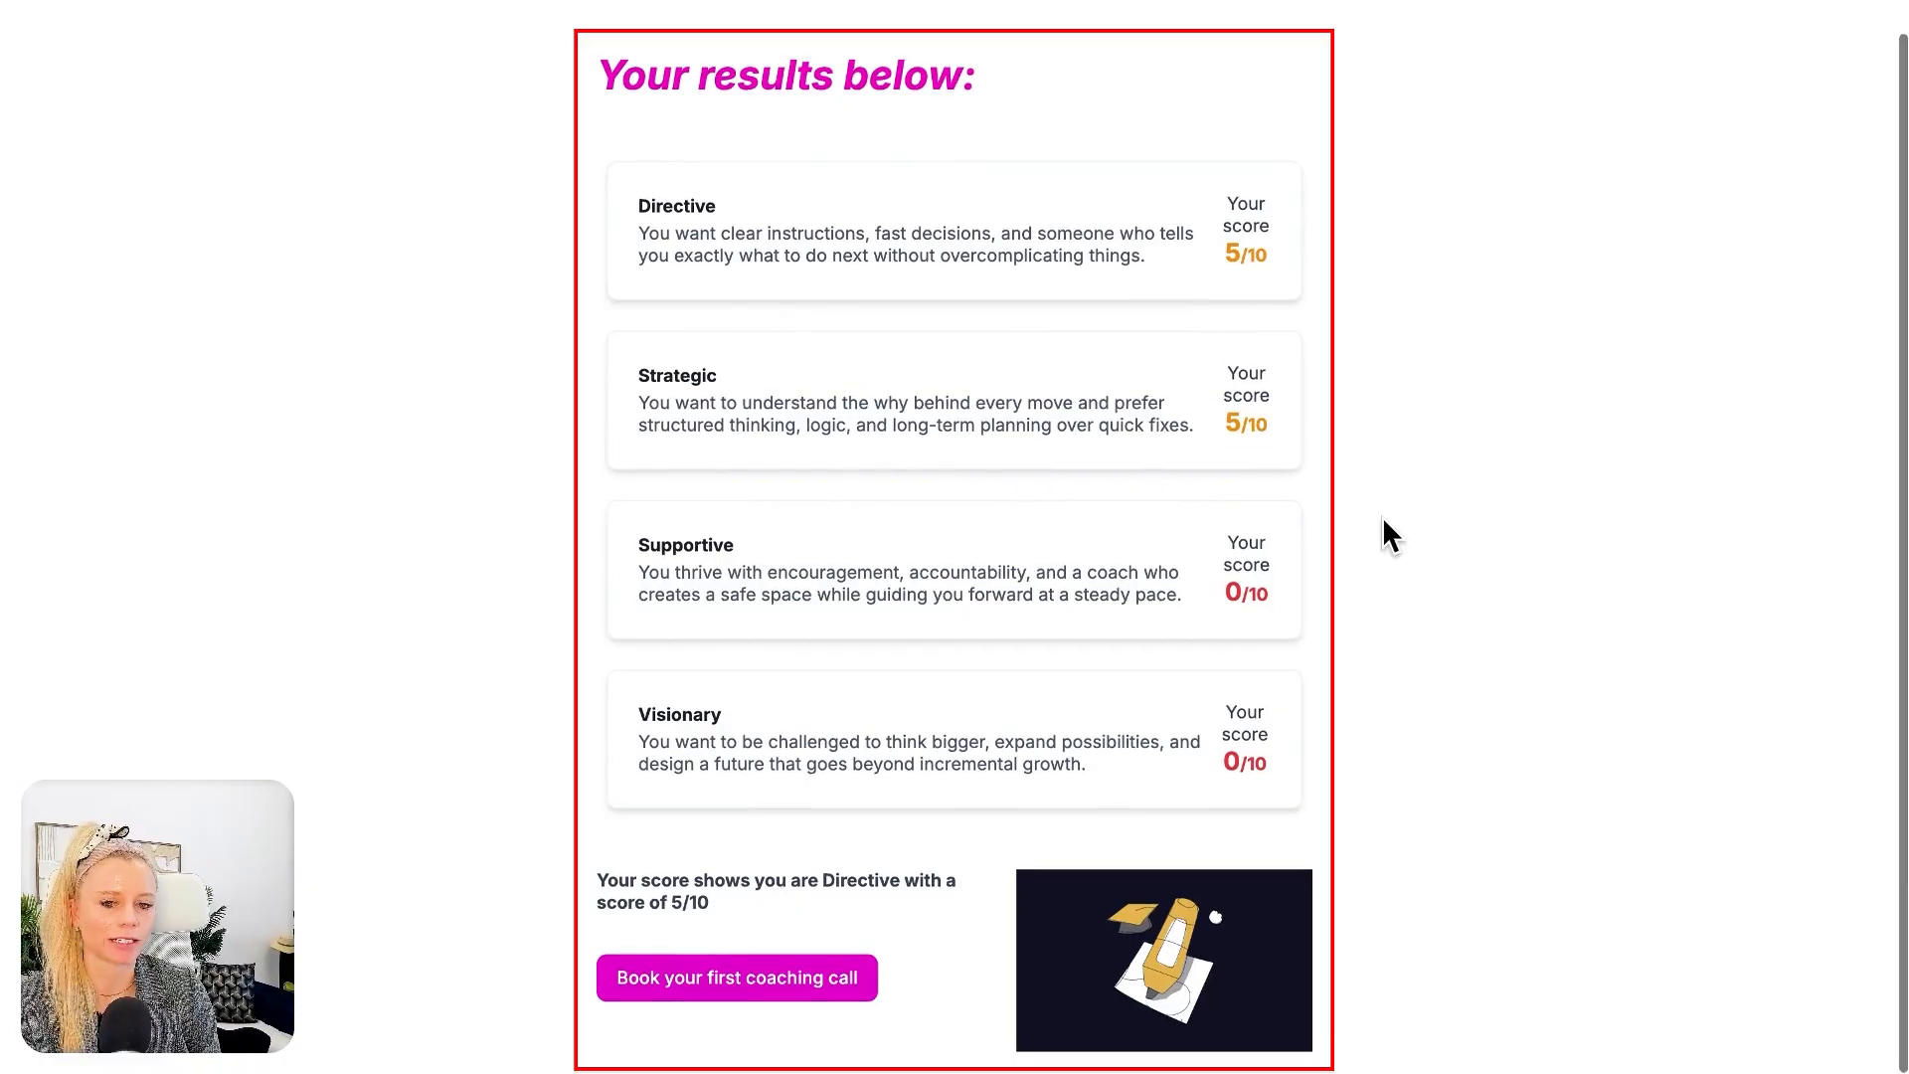